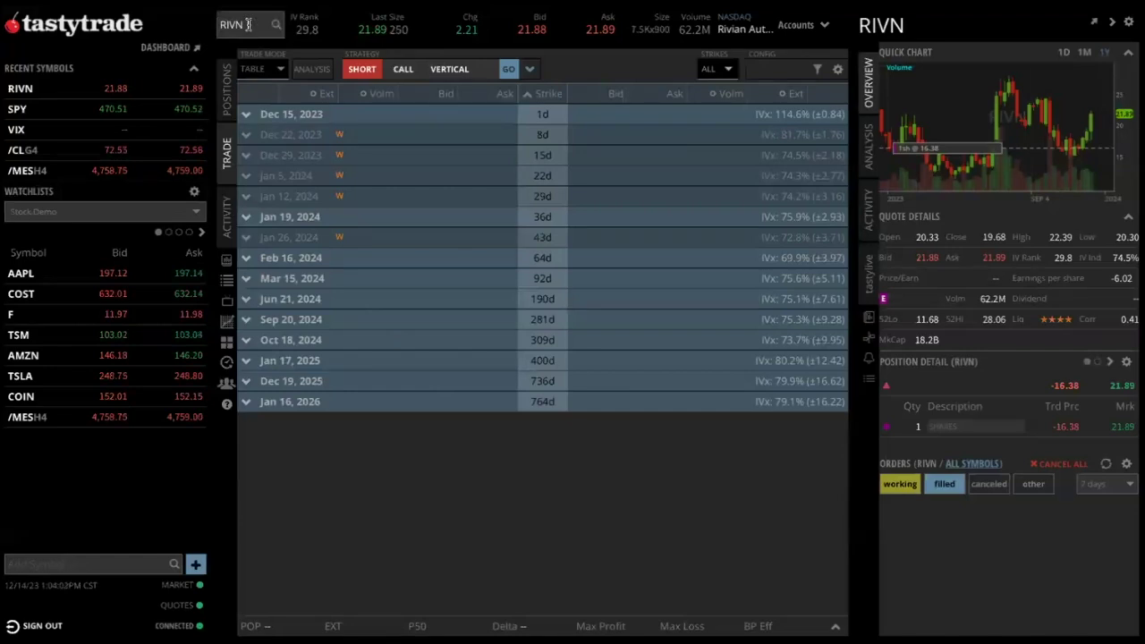
# - Look up SPY and expand its Dec 18, 2023 option expiration
pyautogui.click(248, 24)
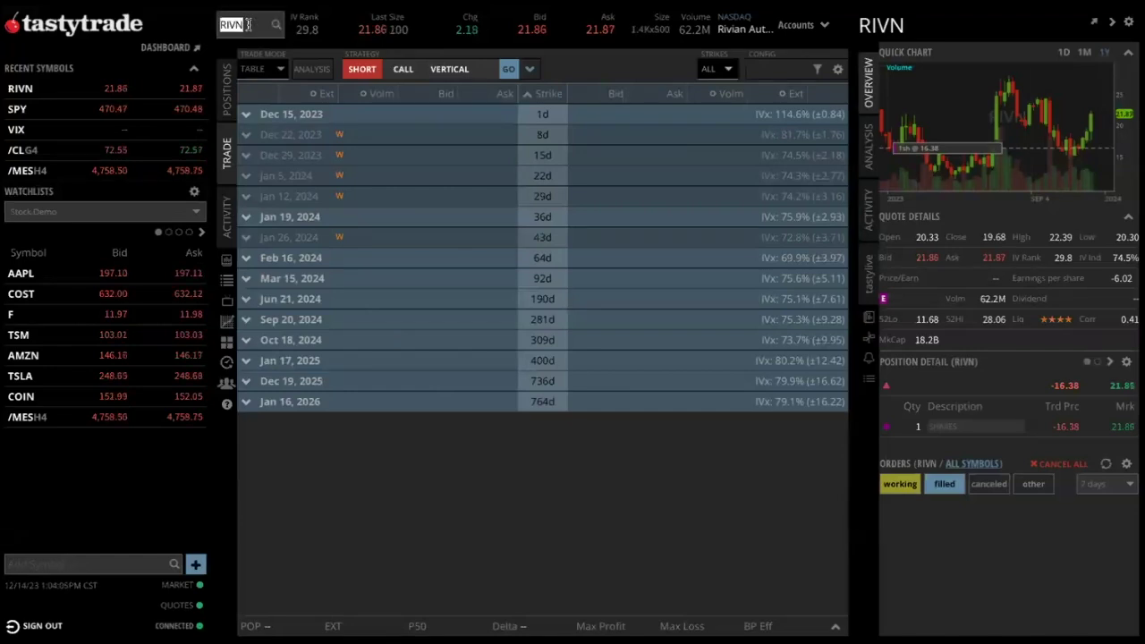
pyautogui.write('SPY')
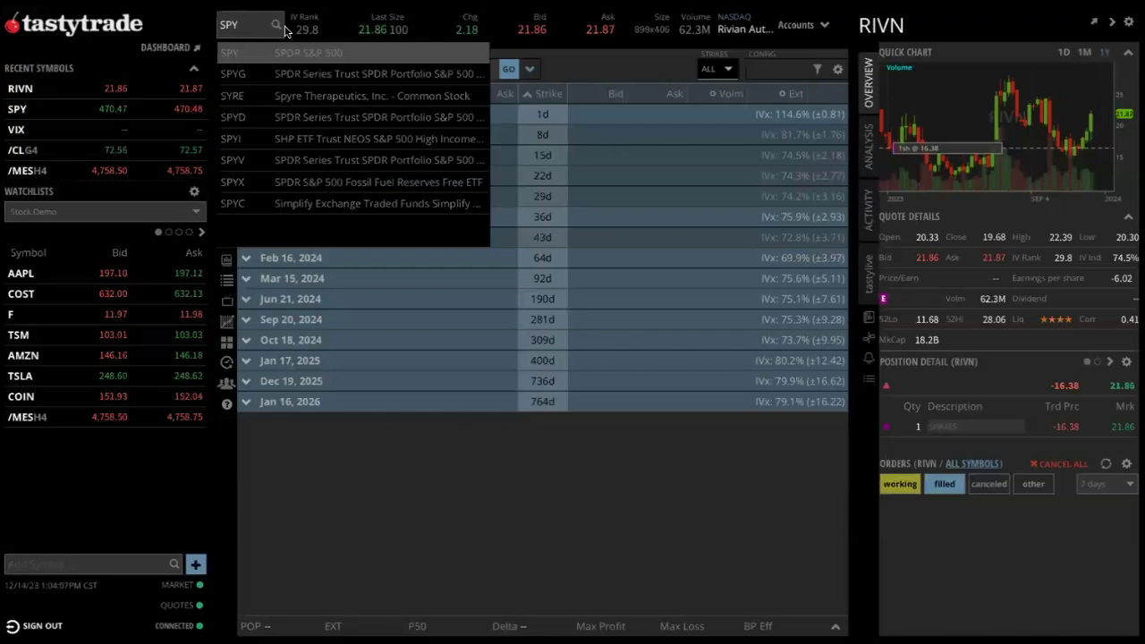
pyautogui.click(288, 51)
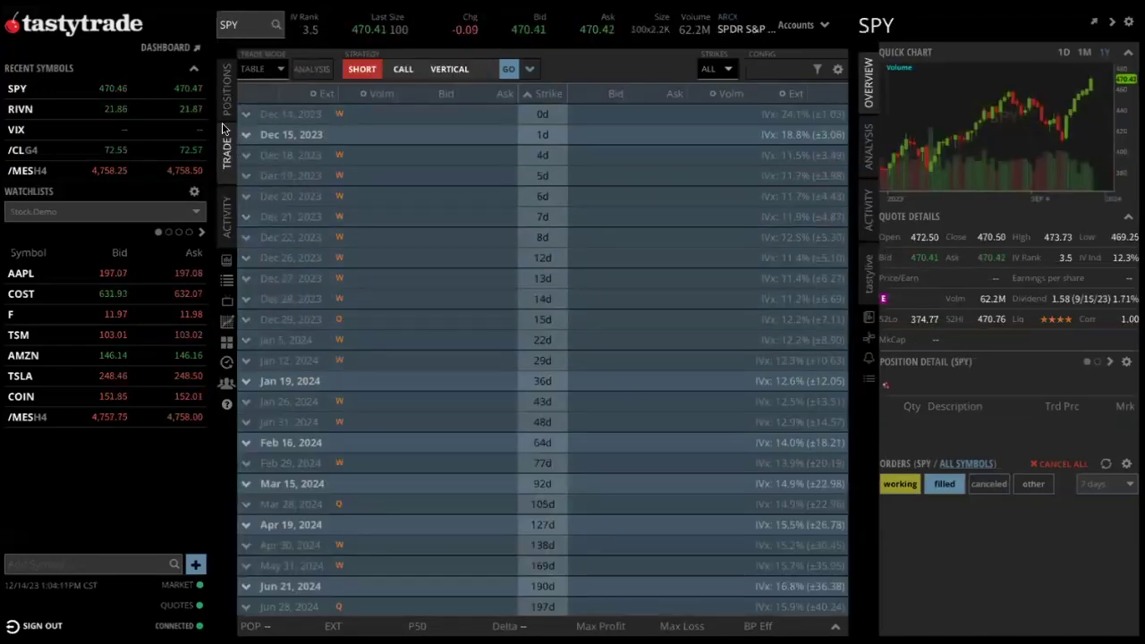
pyautogui.click(249, 161)
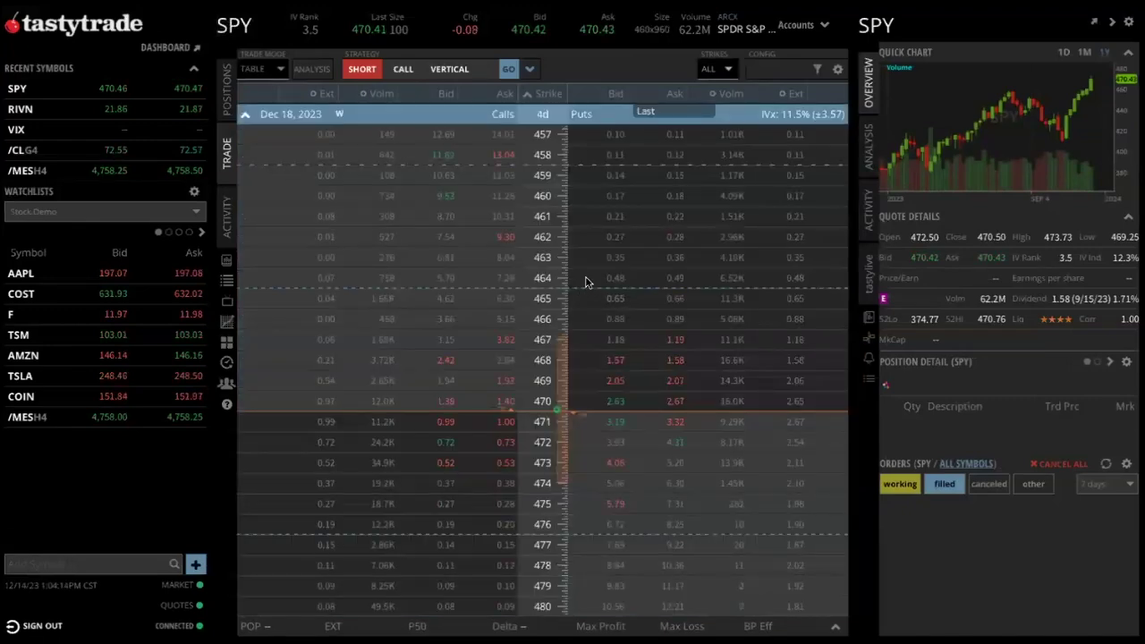
# - Sell one SPY Dec 18 467/466 put vertical for a 0.29 net credit and send the order
pyautogui.click(612, 339)
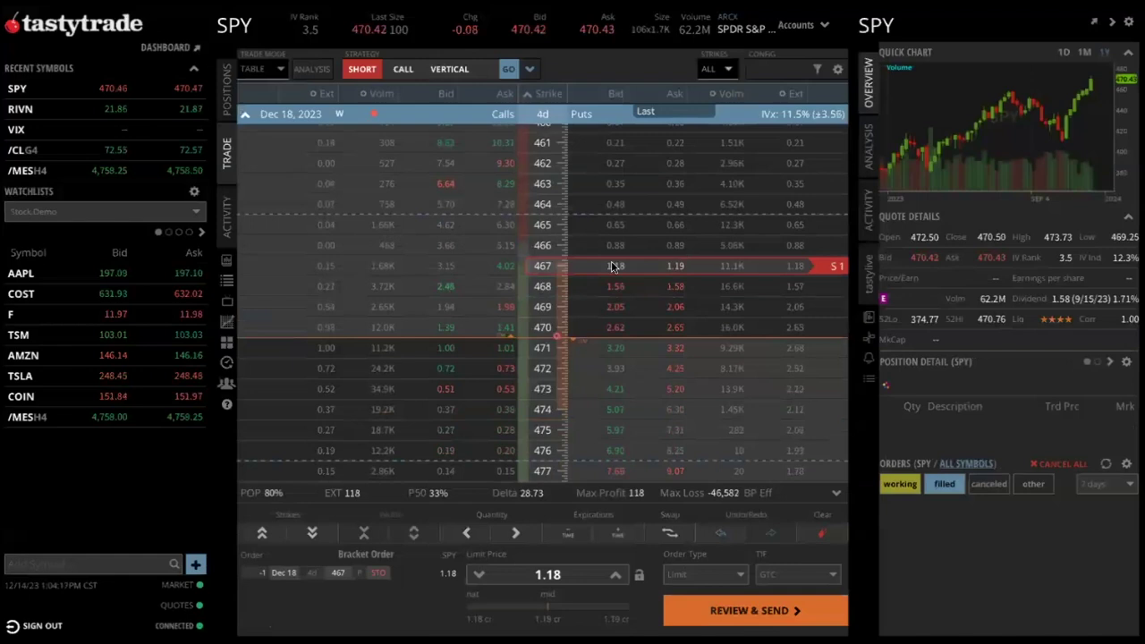
pyautogui.click(675, 245)
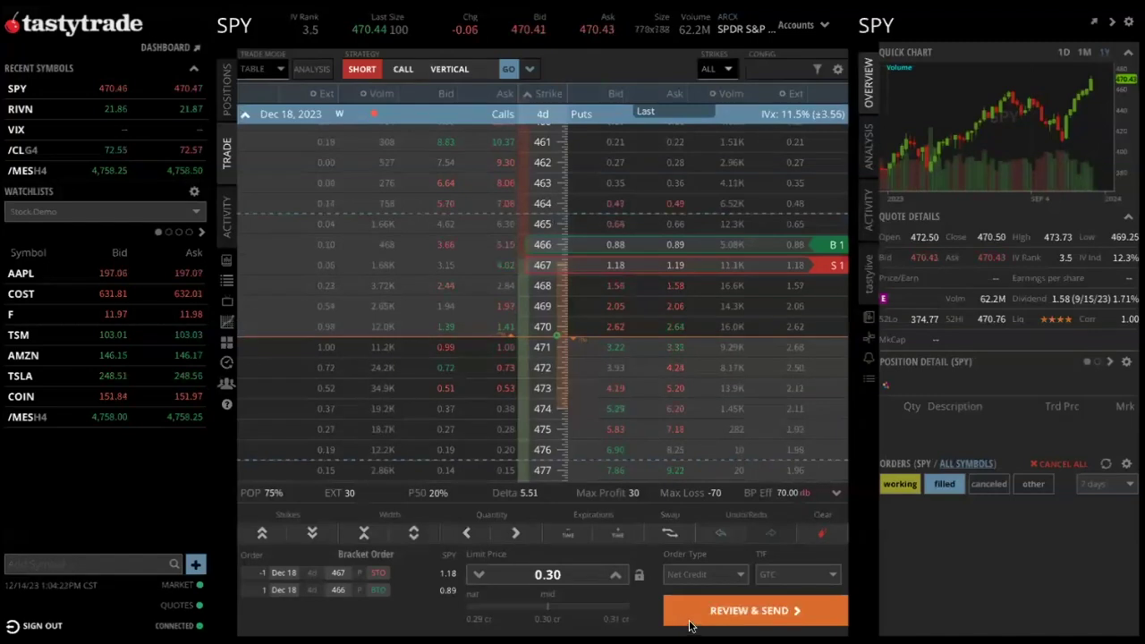
pyautogui.click(478, 574)
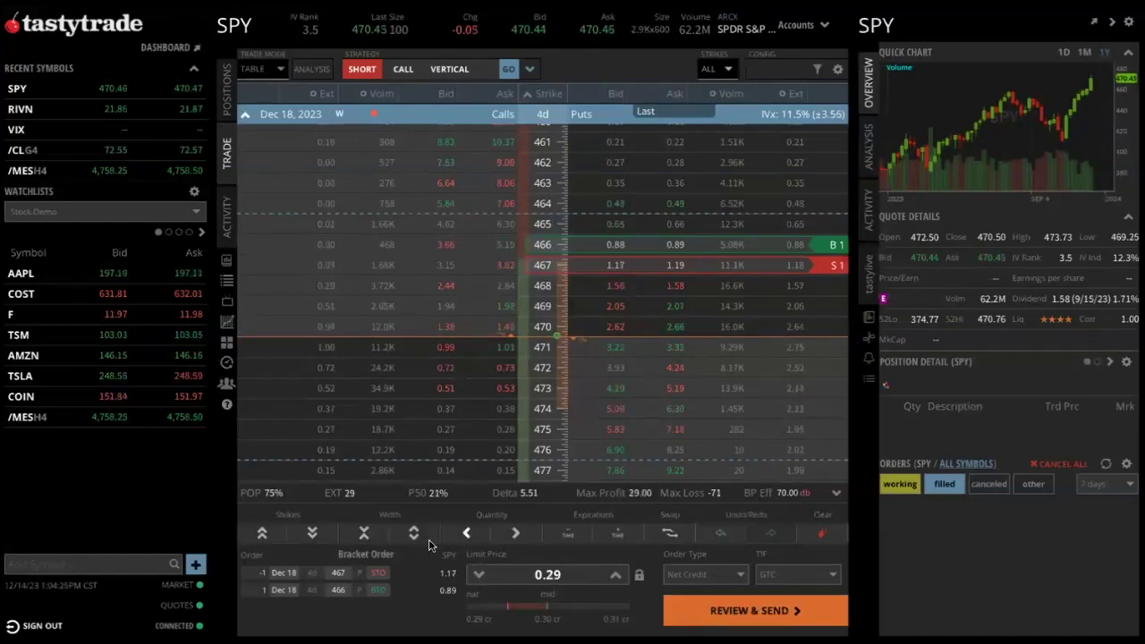
pyautogui.click(754, 611)
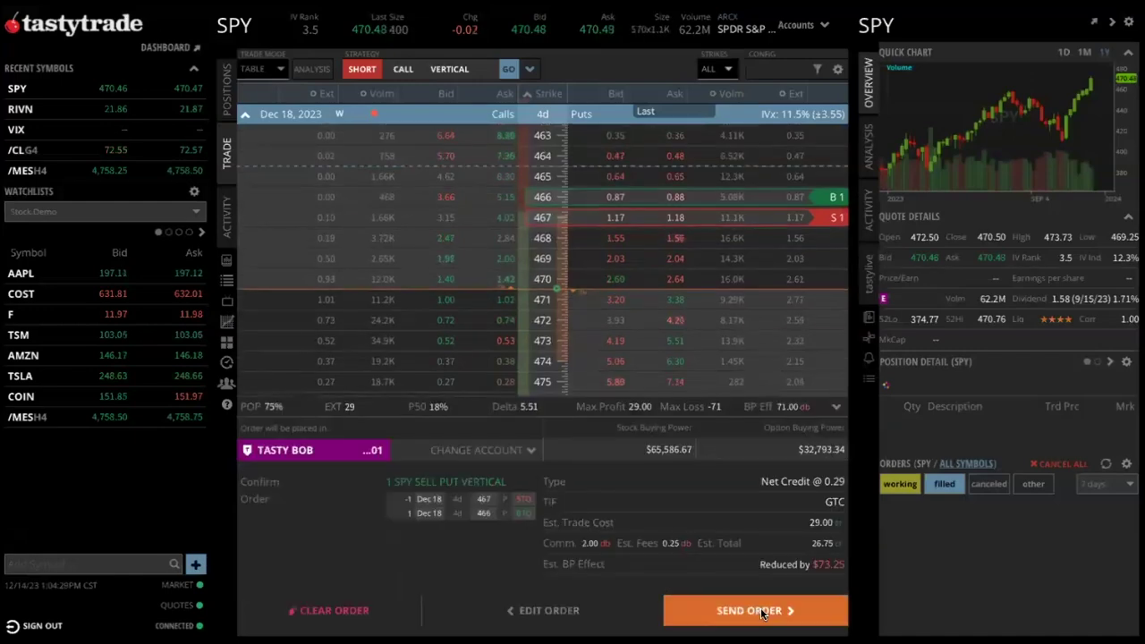
pyautogui.click(756, 612)
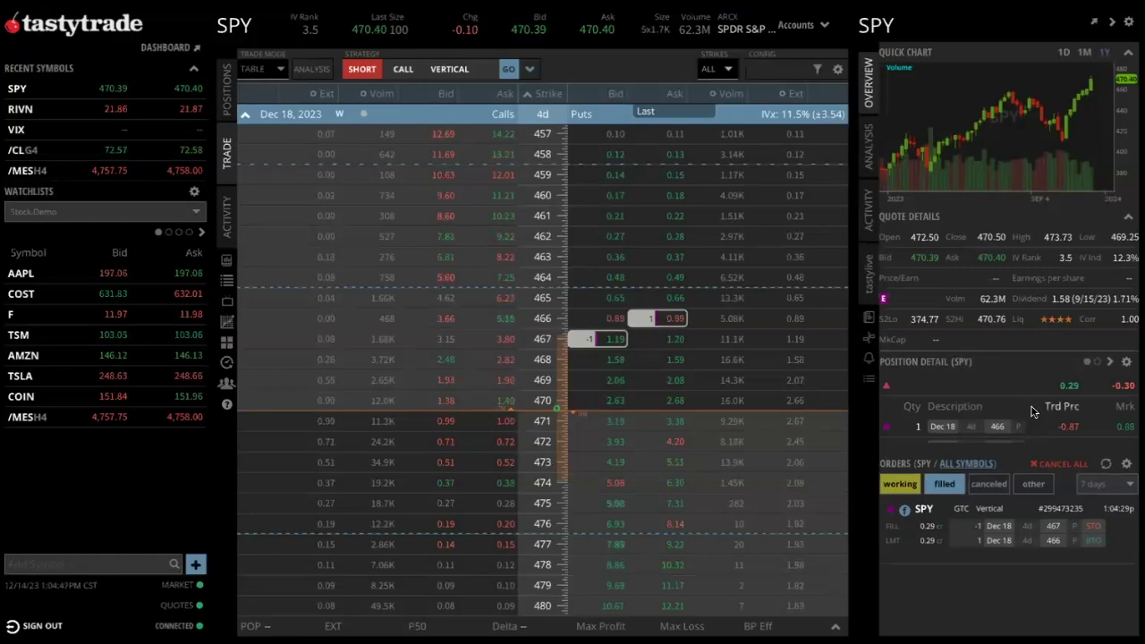
# - Close both legs of the SPY 467/466 put vertical at a 0.32 net debit and send the order
pyautogui.click(913, 407)
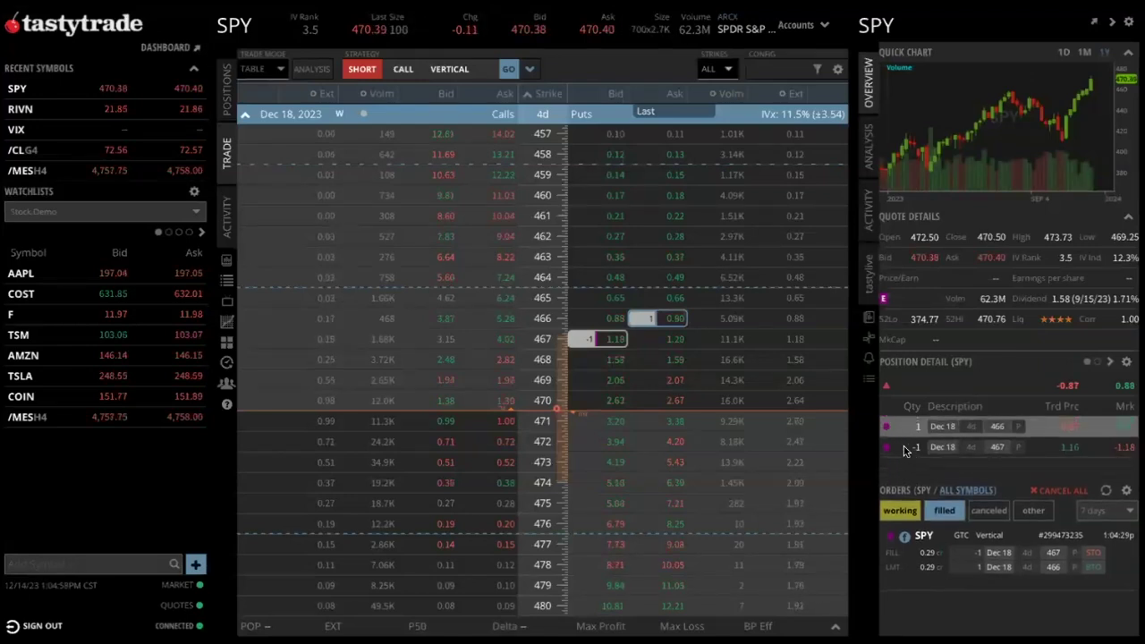
pyautogui.rightClick(904, 448)
pyautogui.click(941, 446)
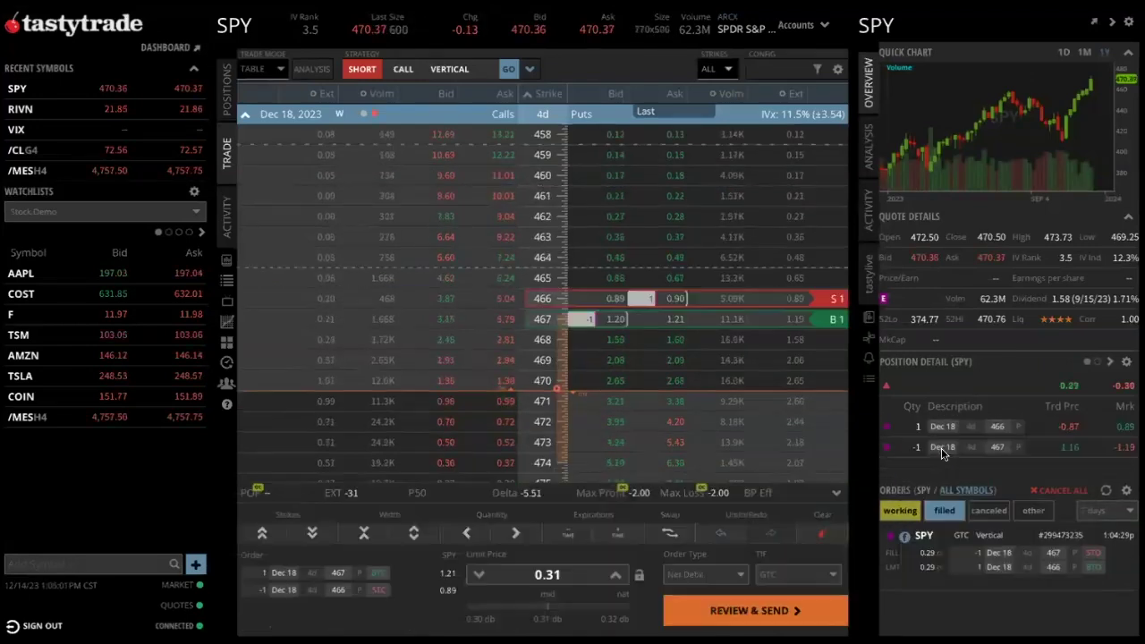
pyautogui.click(616, 575)
pyautogui.click(617, 575)
pyautogui.click(691, 603)
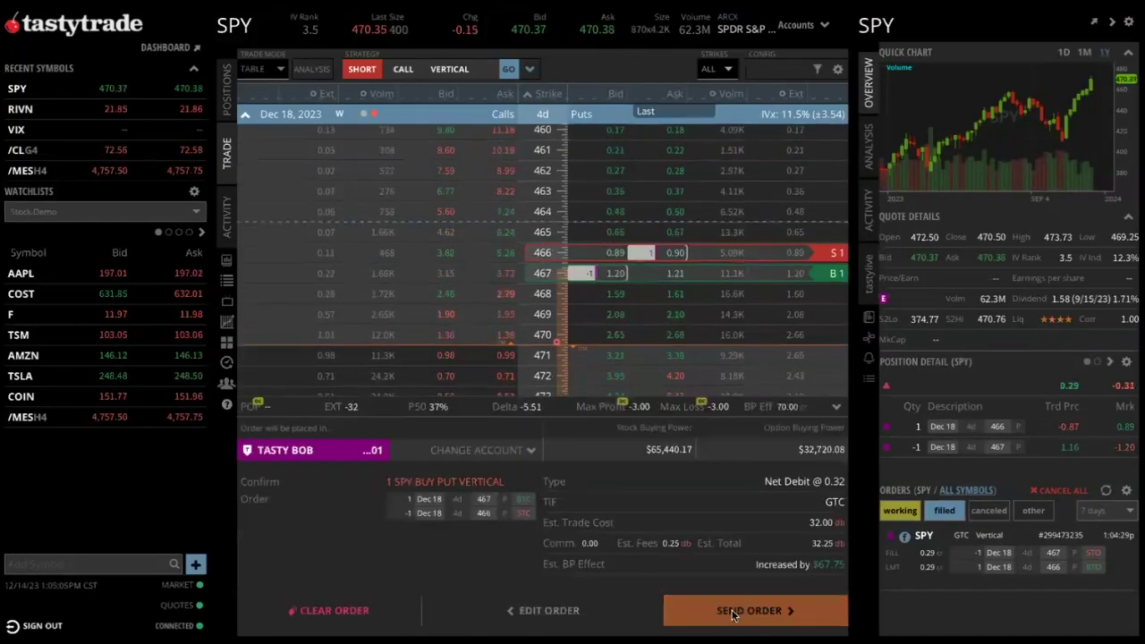
pyautogui.click(734, 612)
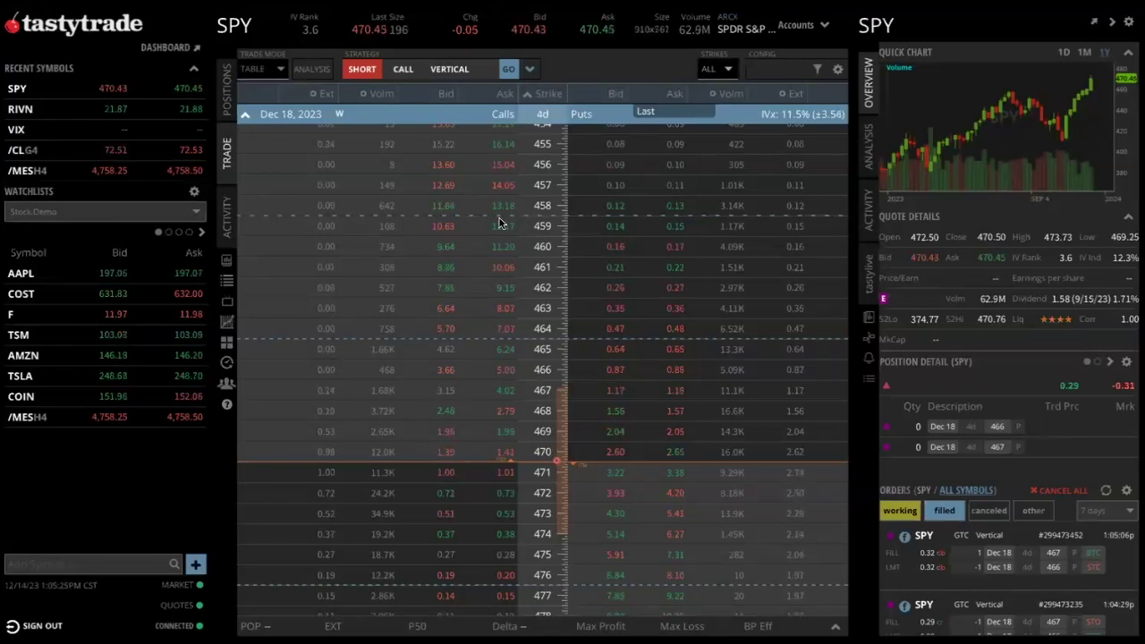
# - Look up the Ford stock by its symbol F
pyautogui.click(236, 27)
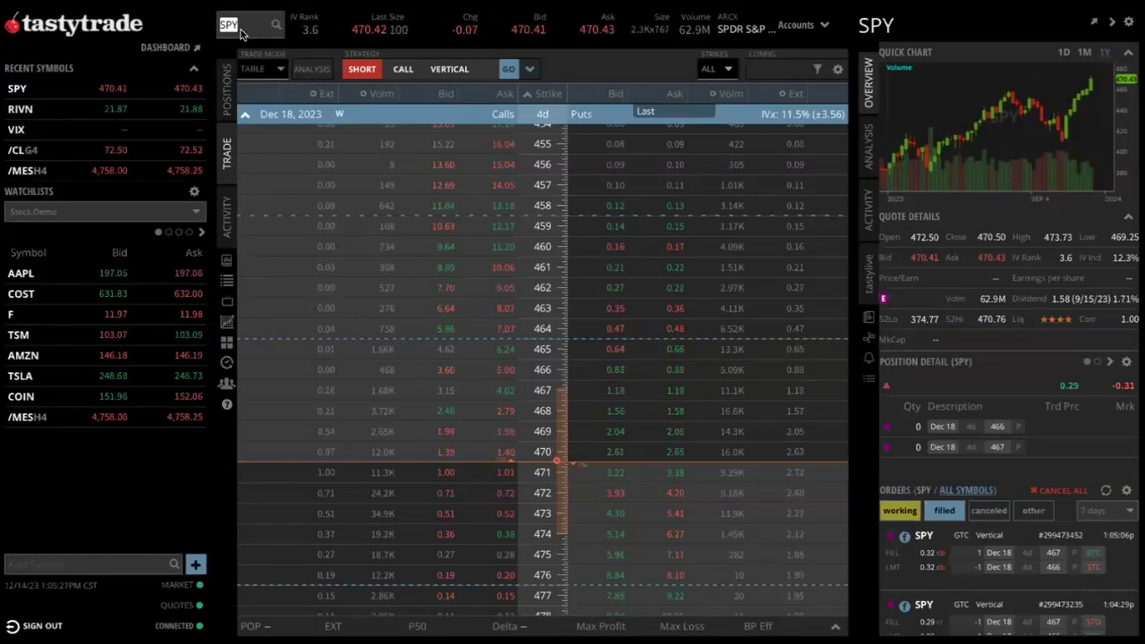
pyautogui.write('F')
pyautogui.press('Return')
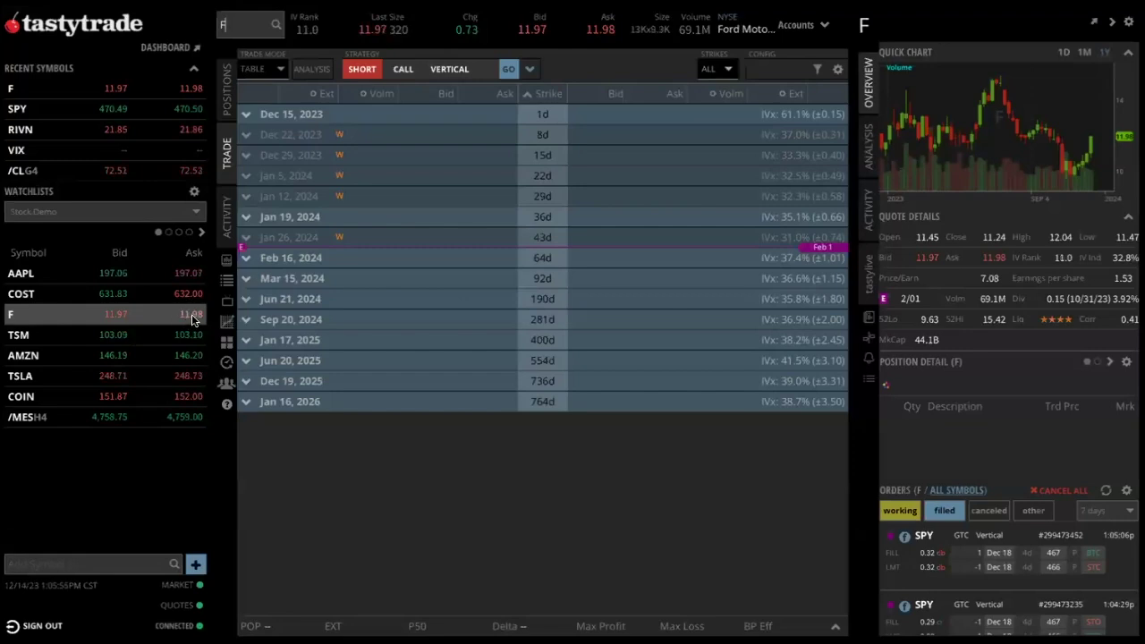
# - Buy one share of F from the watchlist with a limit price of 11.99 and send the order
pyautogui.click(190, 315)
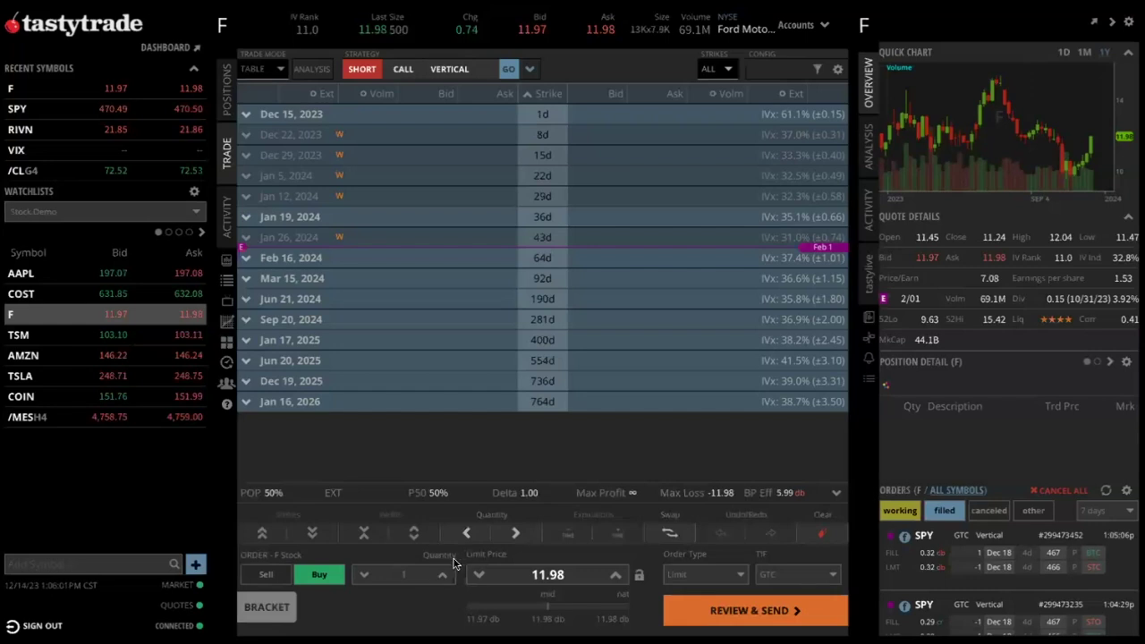
pyautogui.click(615, 574)
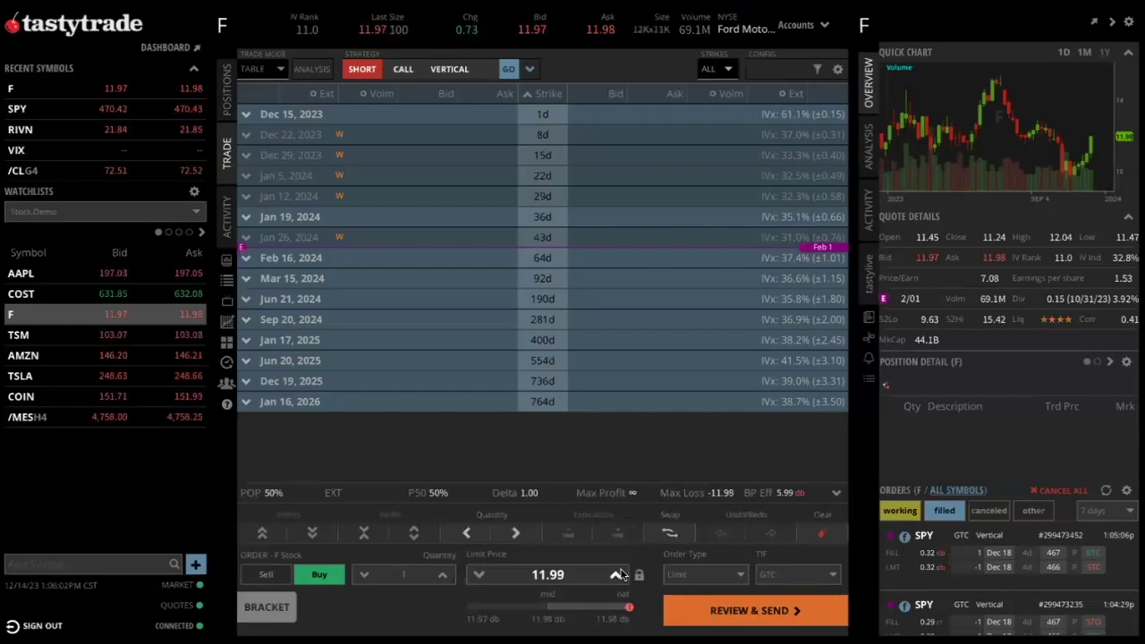
pyautogui.click(744, 614)
pyautogui.click(743, 613)
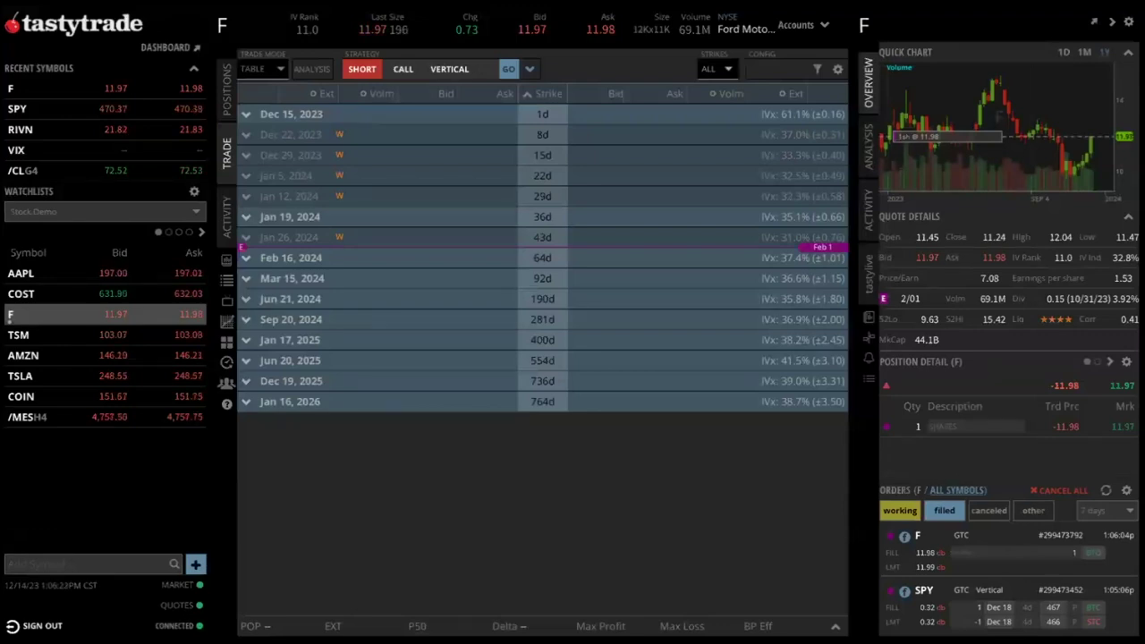
pyautogui.moveTo(586, 428); pyautogui.dragTo(860, 508)
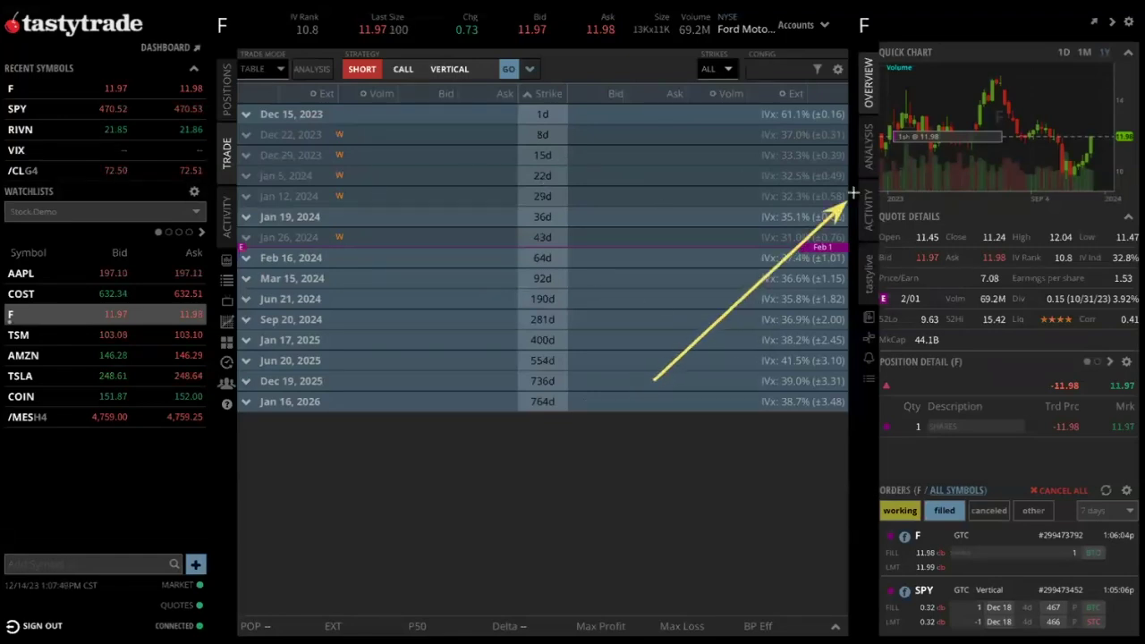
pyautogui.moveTo(654, 380); pyautogui.dragTo(871, 175)
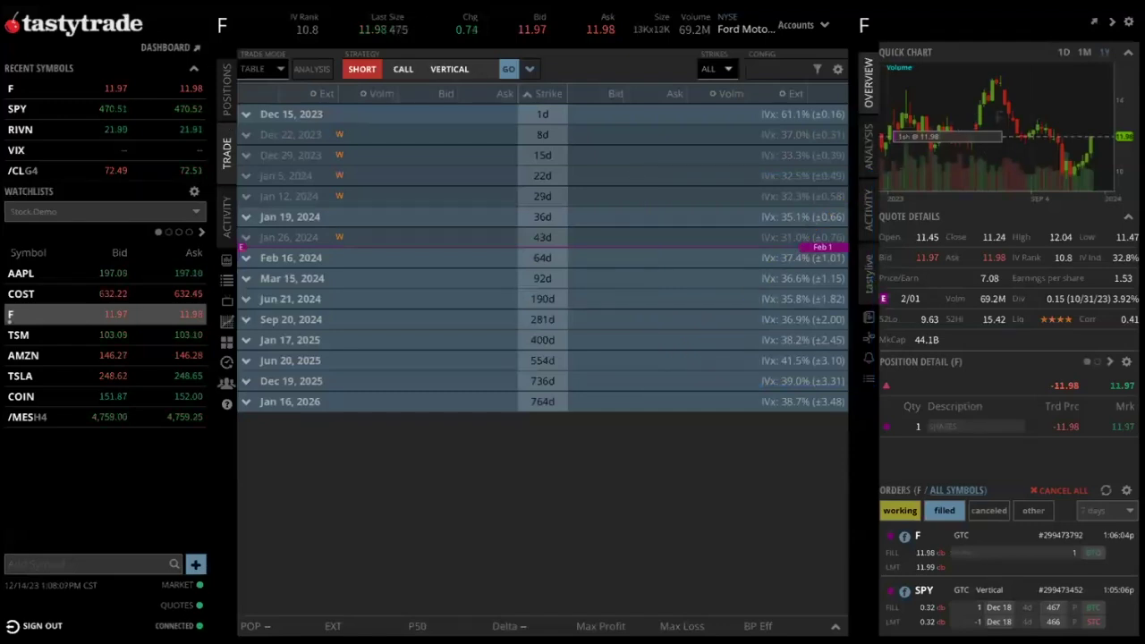
# - Show the account's open positions and expand the F position
pyautogui.click(227, 89)
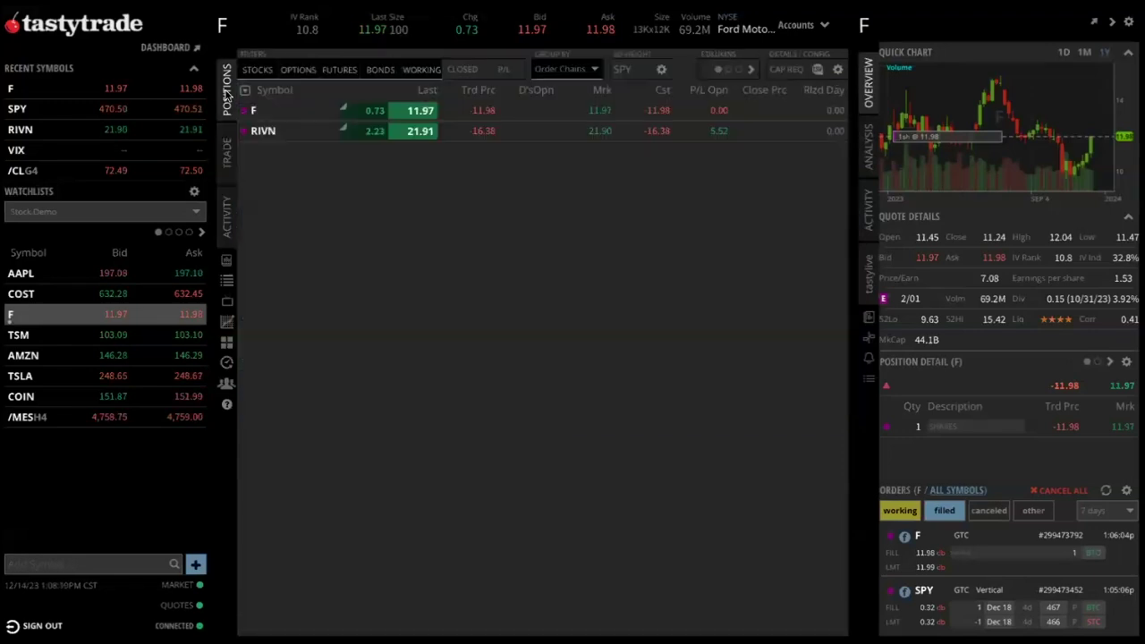
pyautogui.click(266, 113)
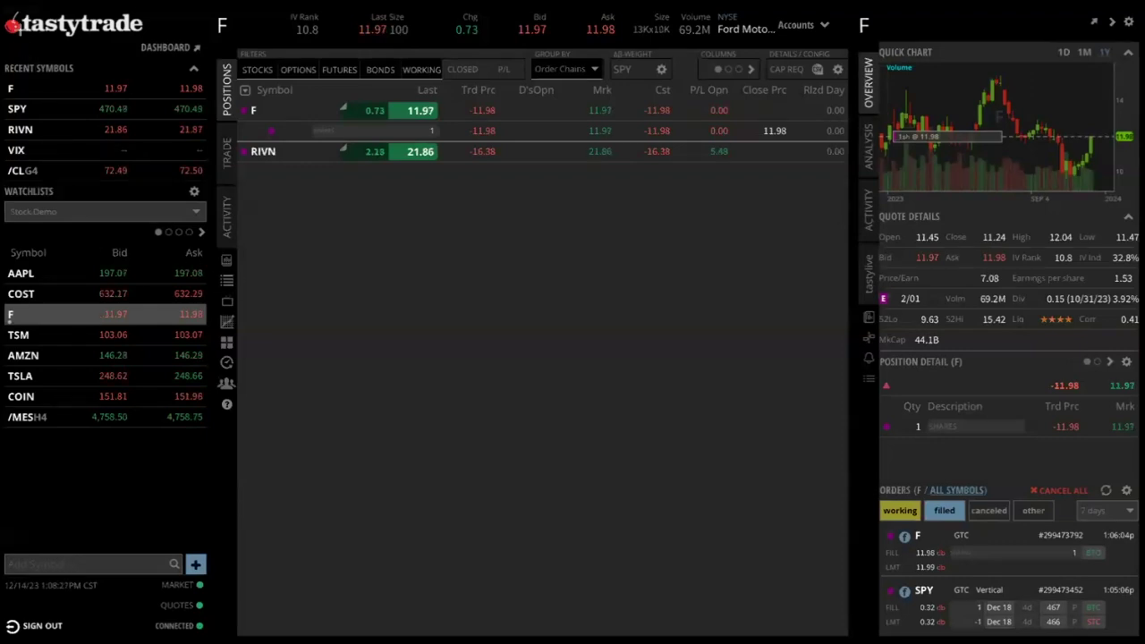
# - Switch the watchlist to Tom's Watchlist from the tasty category
pyautogui.moveTo(3, 8); pyautogui.dragTo(211, 553)
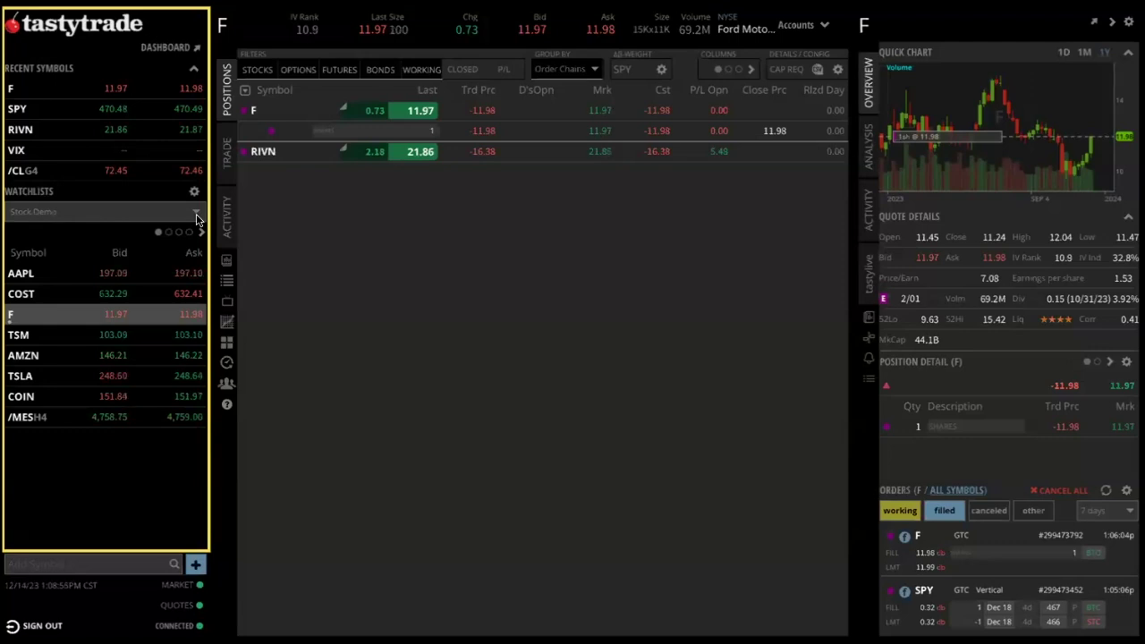
pyautogui.click(197, 220)
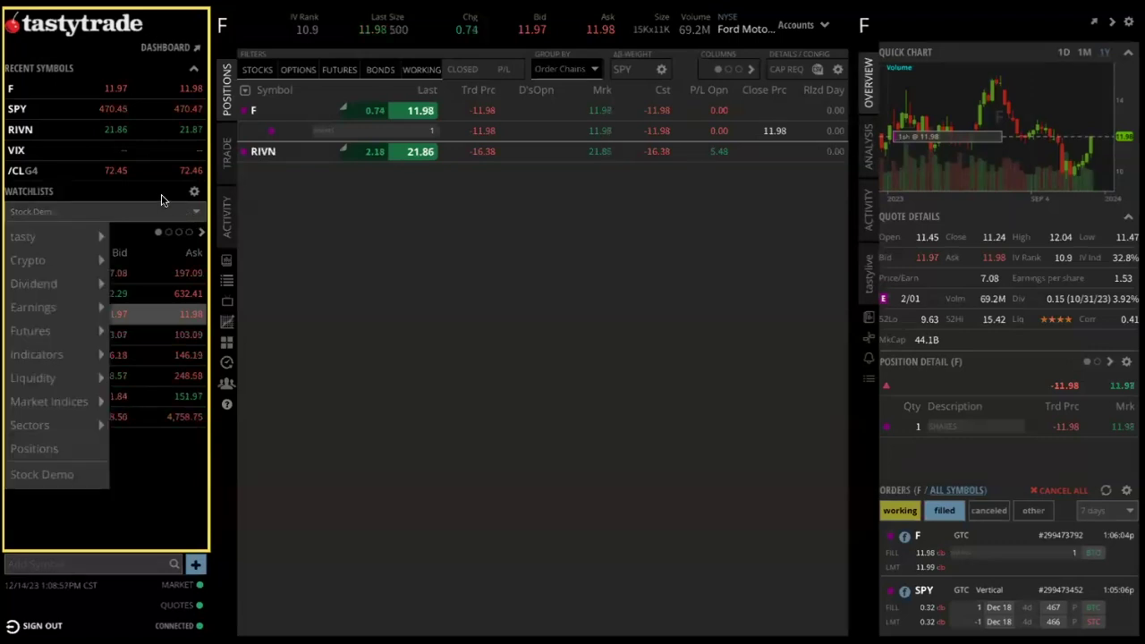
pyautogui.moveTo(66, 237)
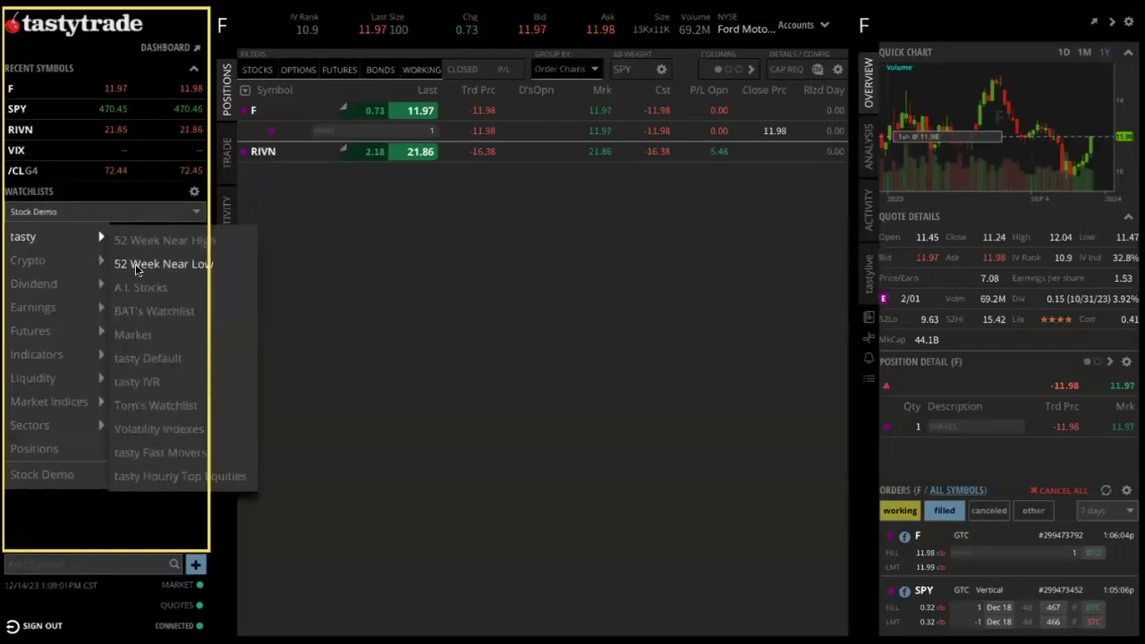
pyautogui.click(149, 412)
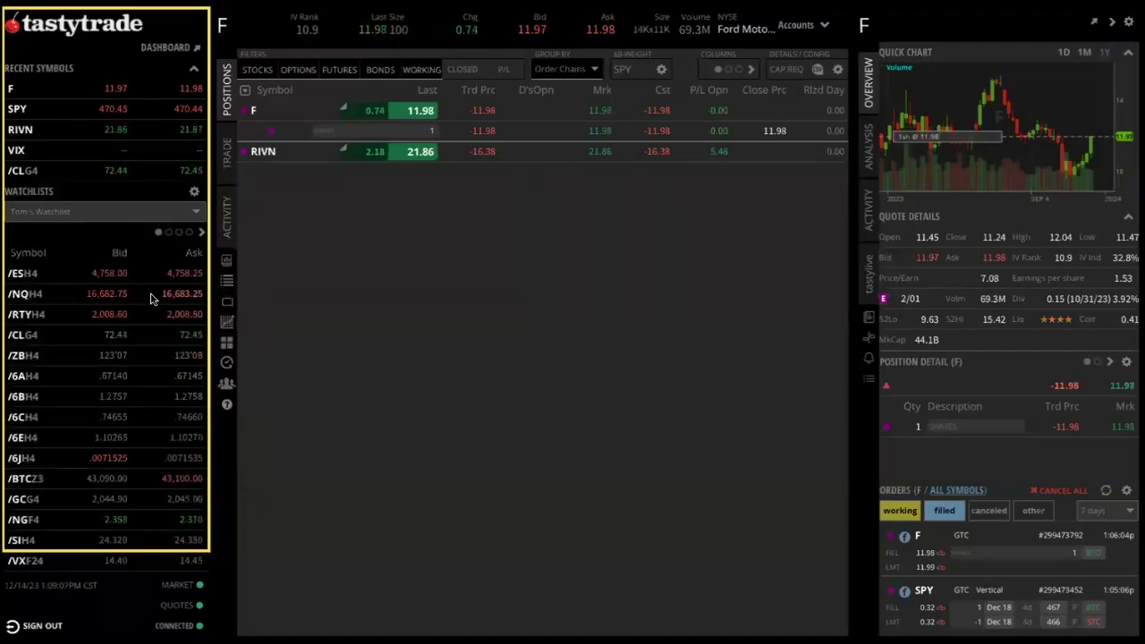
pyautogui.click(196, 213)
pyautogui.moveTo(40, 429)
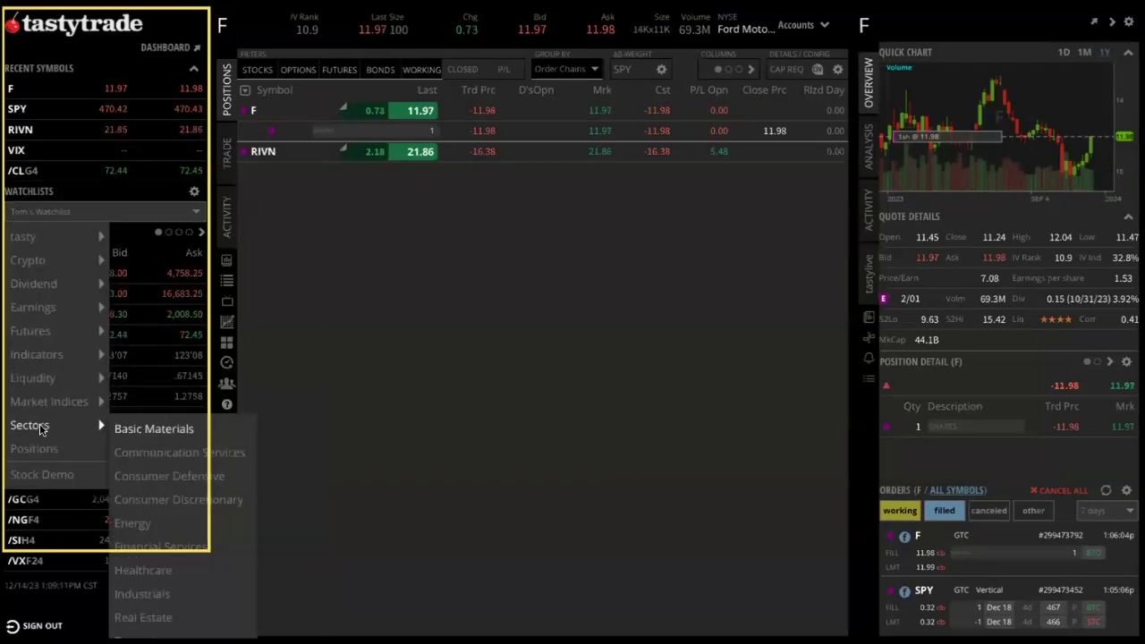
pyautogui.moveTo(45, 331)
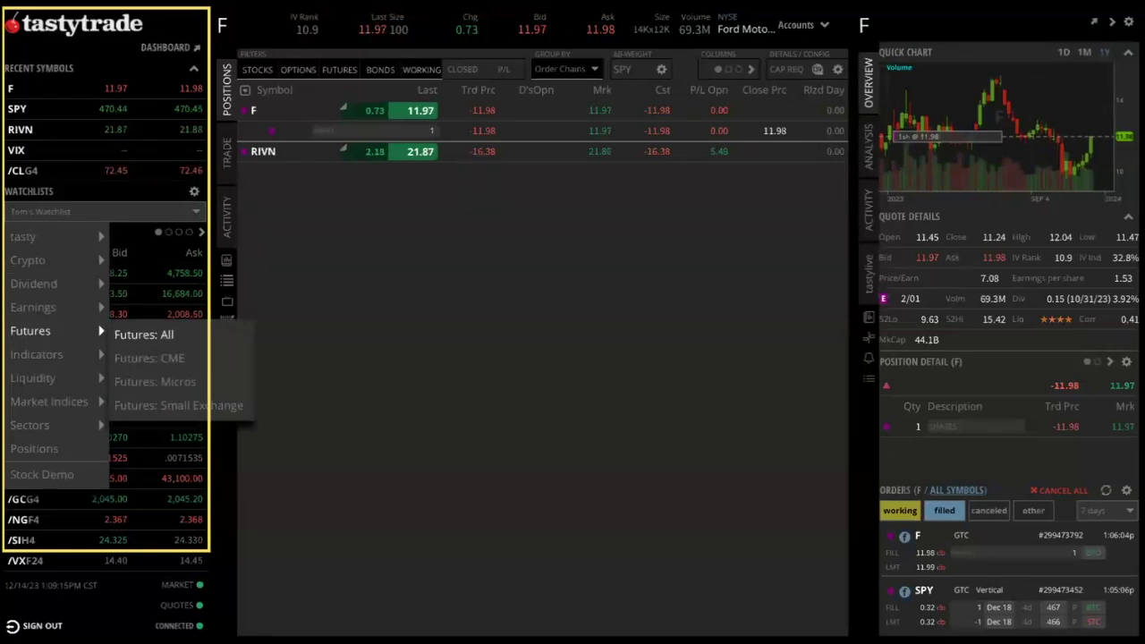
pyautogui.press('Escape')
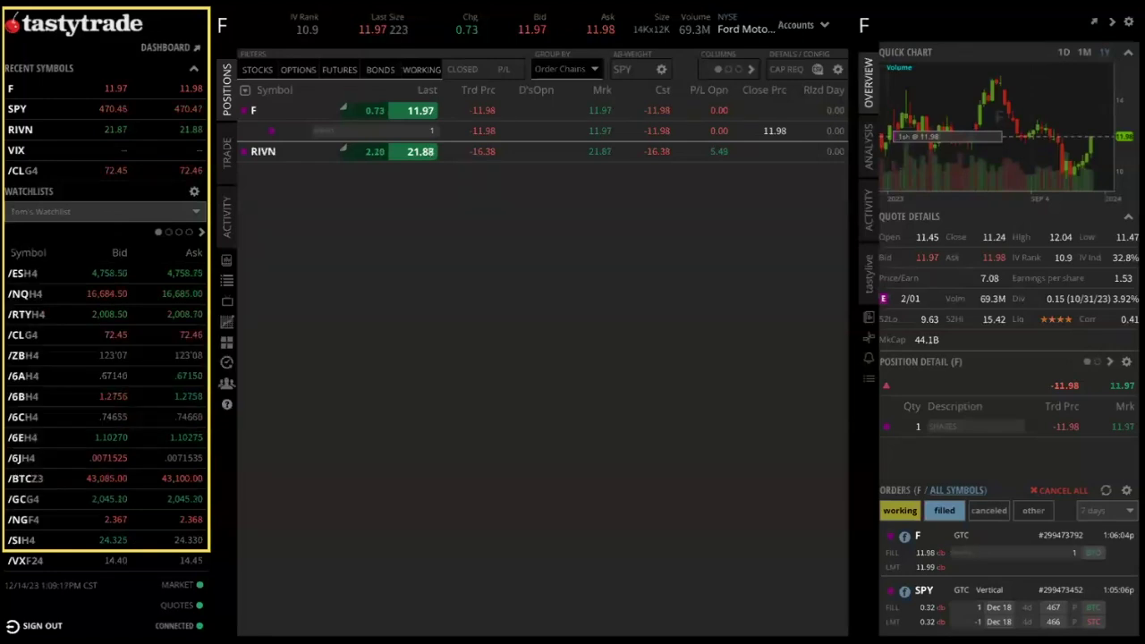
# - Switch the watchlist to the Energy sector and load the quote for CVX
pyautogui.click(179, 215)
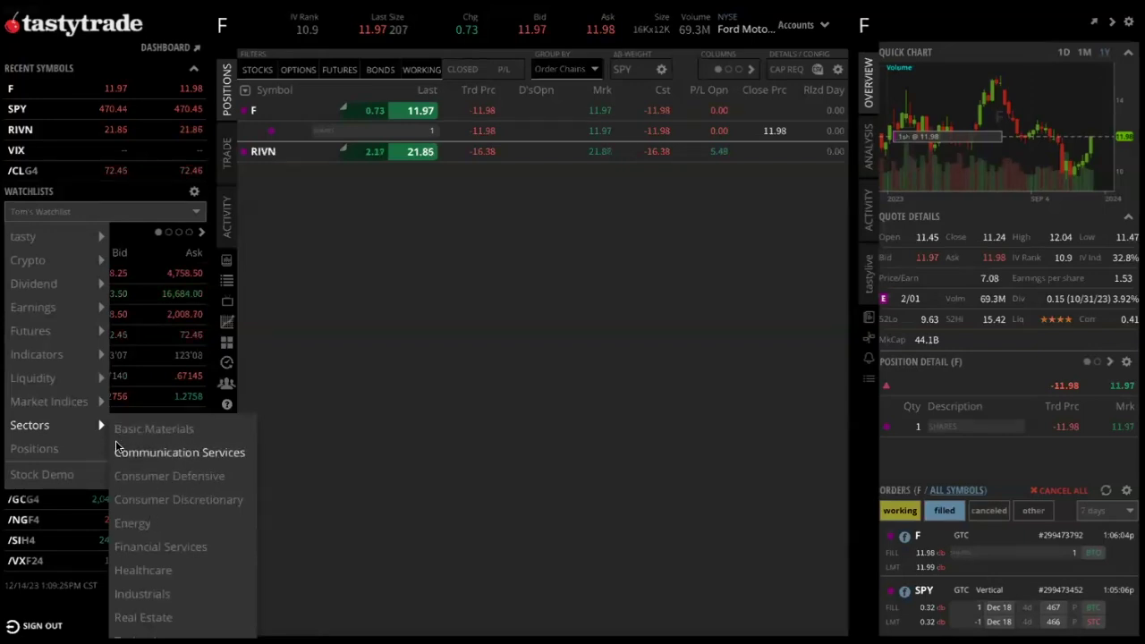
pyautogui.click(143, 526)
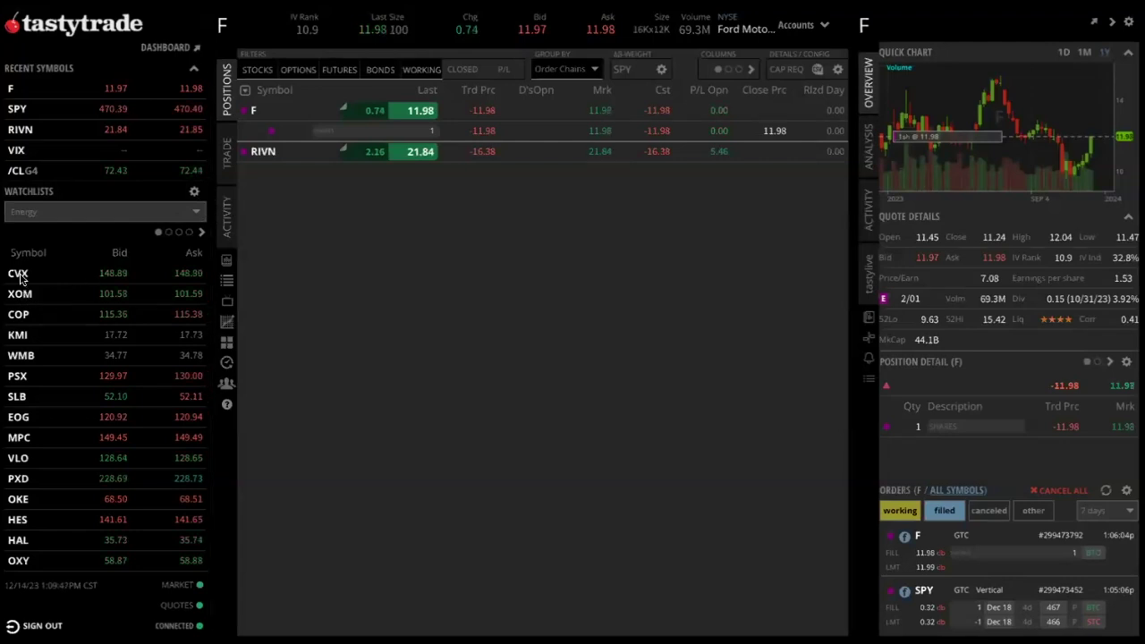
pyautogui.click(20, 276)
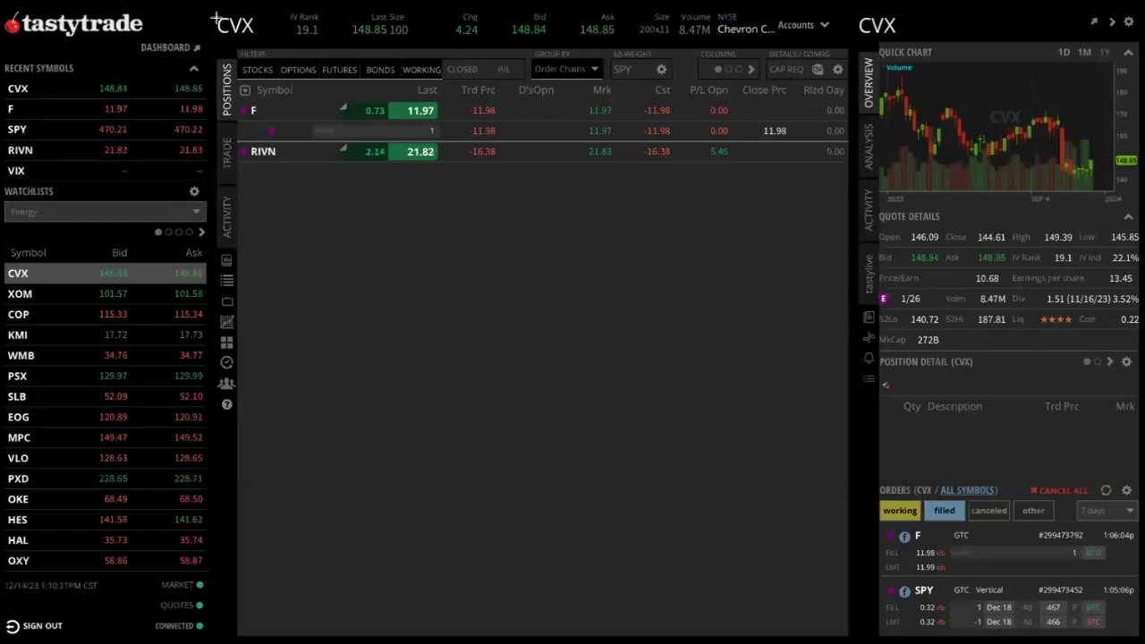
pyautogui.moveTo(211, 8); pyautogui.dragTo(847, 51)
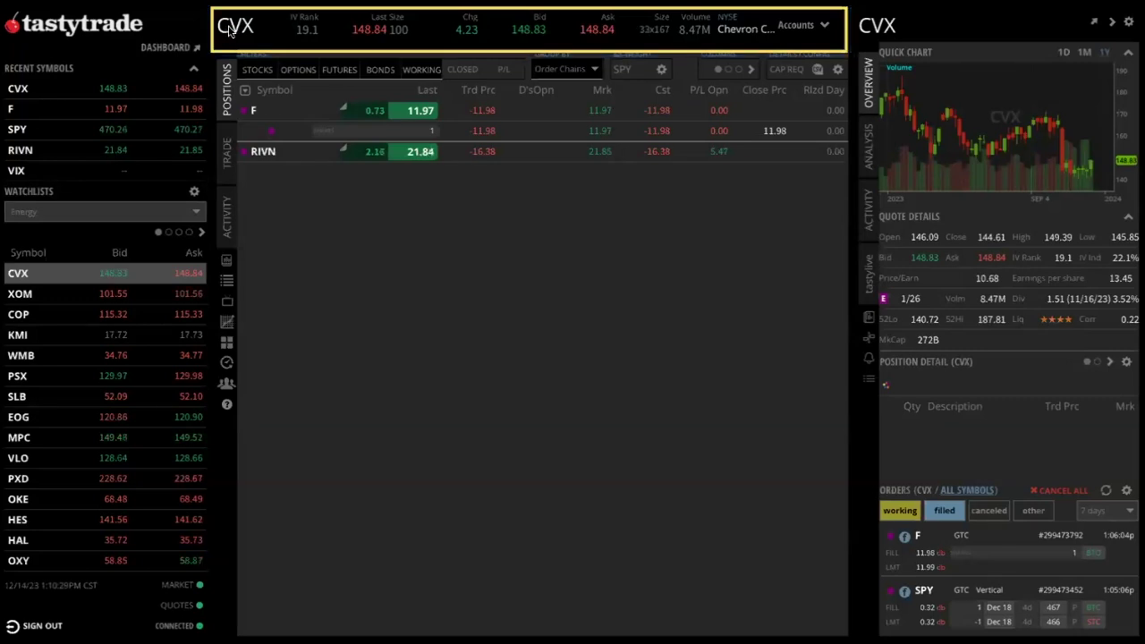
# - Look up the symbol AAPL and load its quote in place of CVX
pyautogui.click(237, 28)
pyautogui.doubleClick(237, 27)
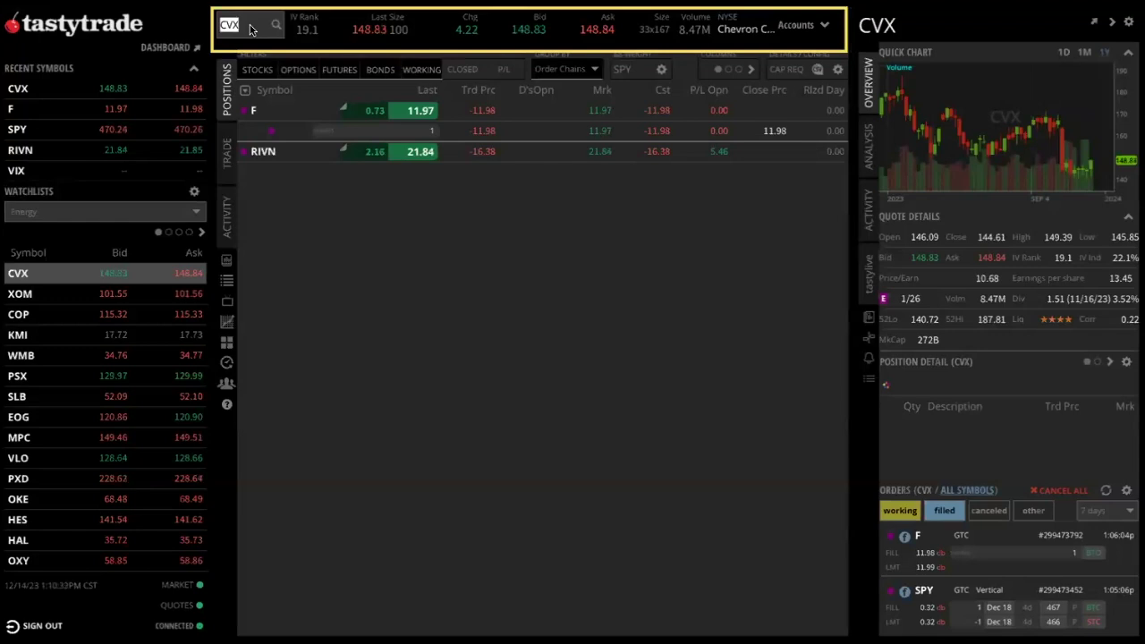
pyautogui.write('AAPL')
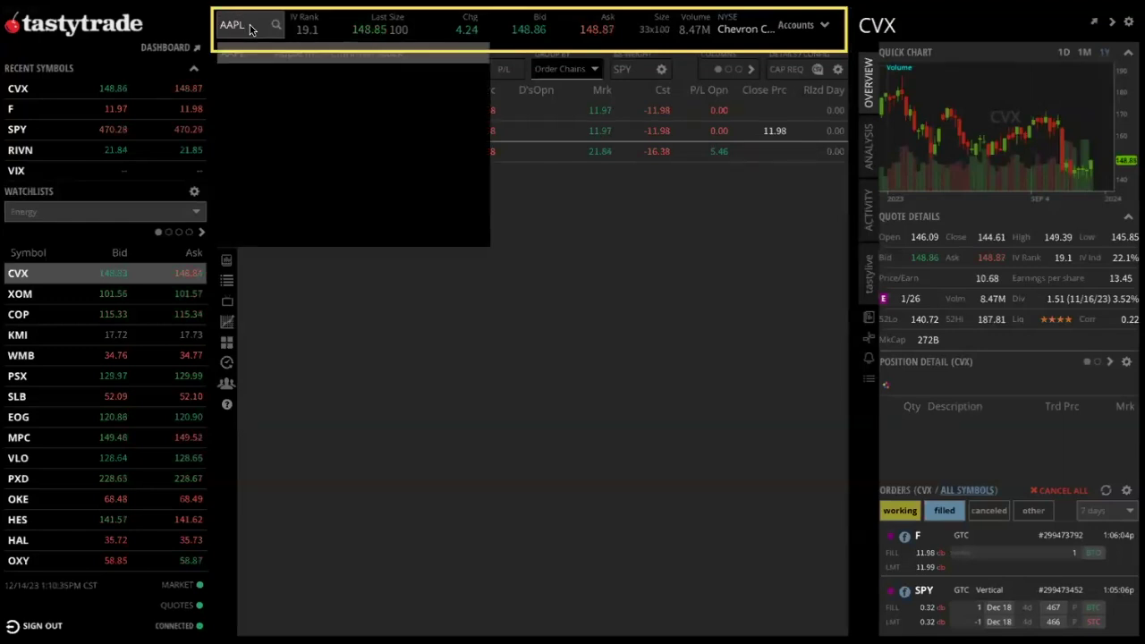
pyautogui.click(251, 59)
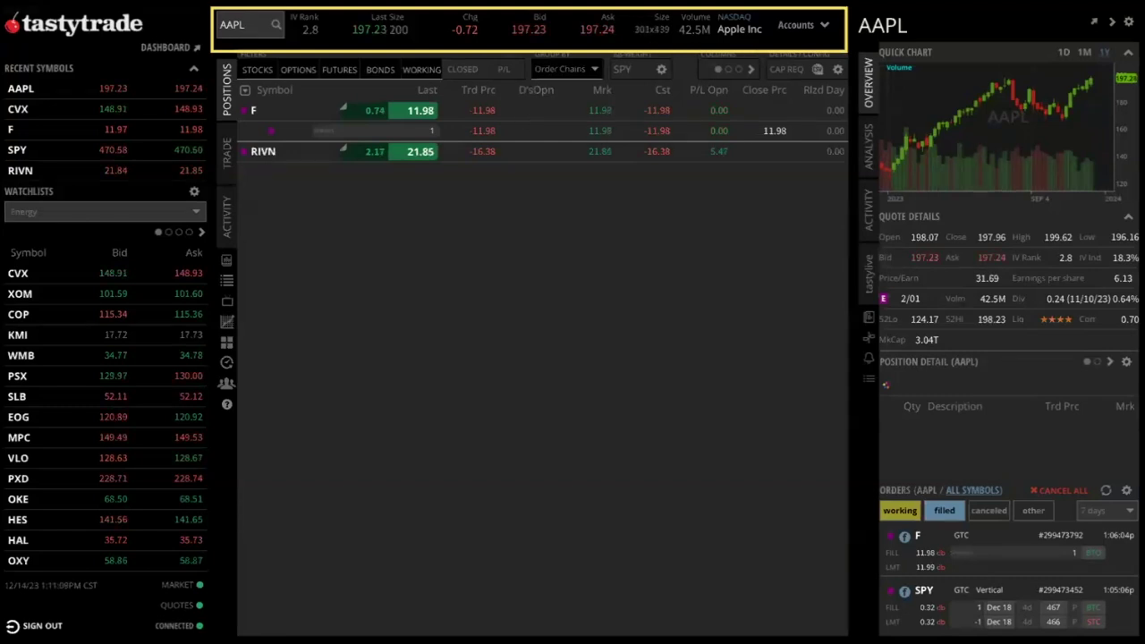
pyautogui.press('Return')
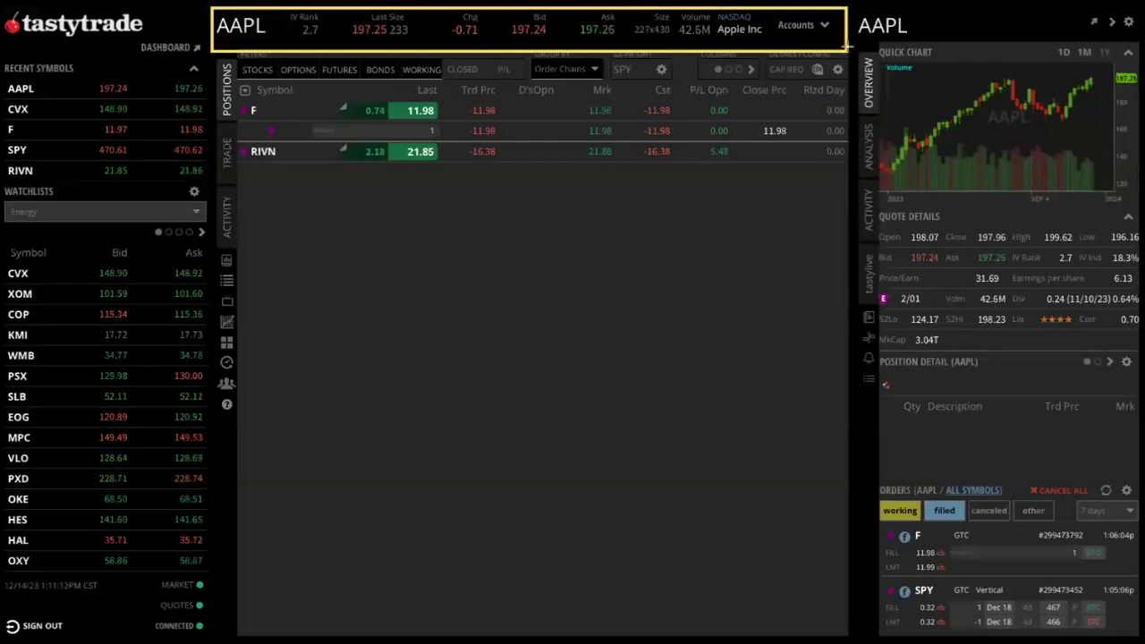
pyautogui.moveTo(846, 8); pyautogui.dragTo(1140, 633)
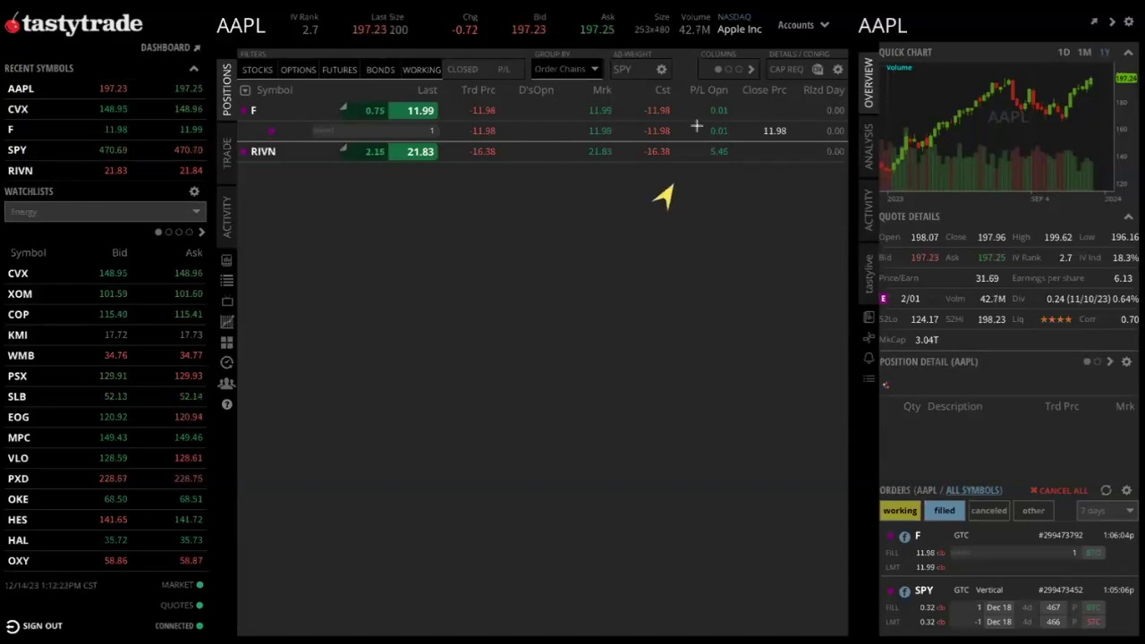
pyautogui.moveTo(666, 197); pyautogui.dragTo(735, 34)
pyautogui.moveTo(767, 227); pyautogui.dragTo(743, 37)
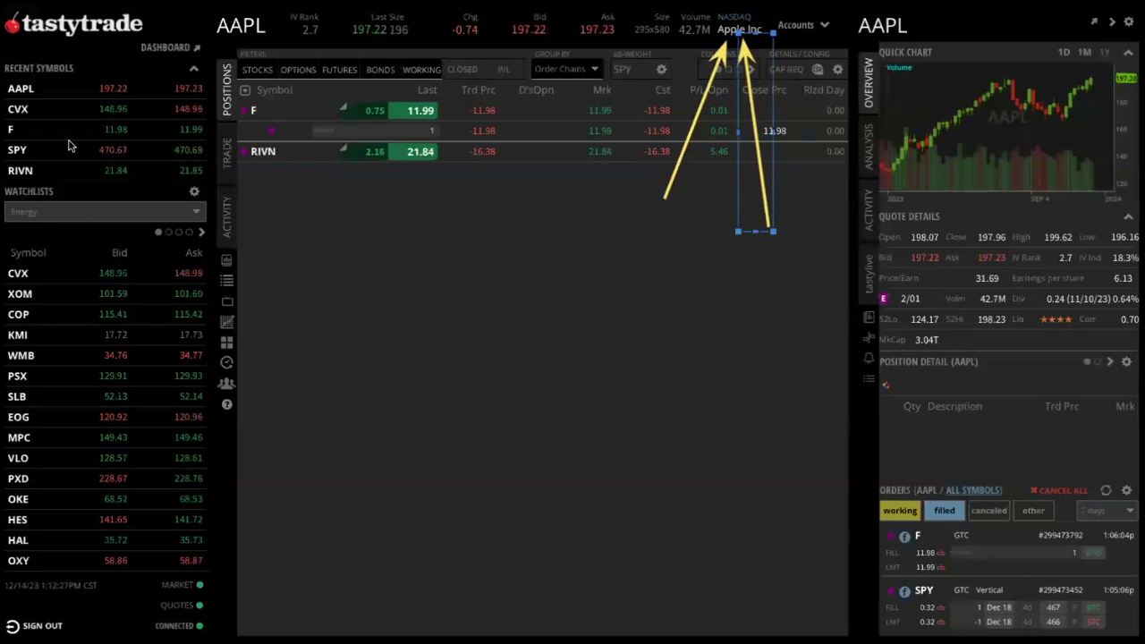
pyautogui.hotkey('ctrl', 'z')
pyautogui.hotkey('ctrl', 'z')
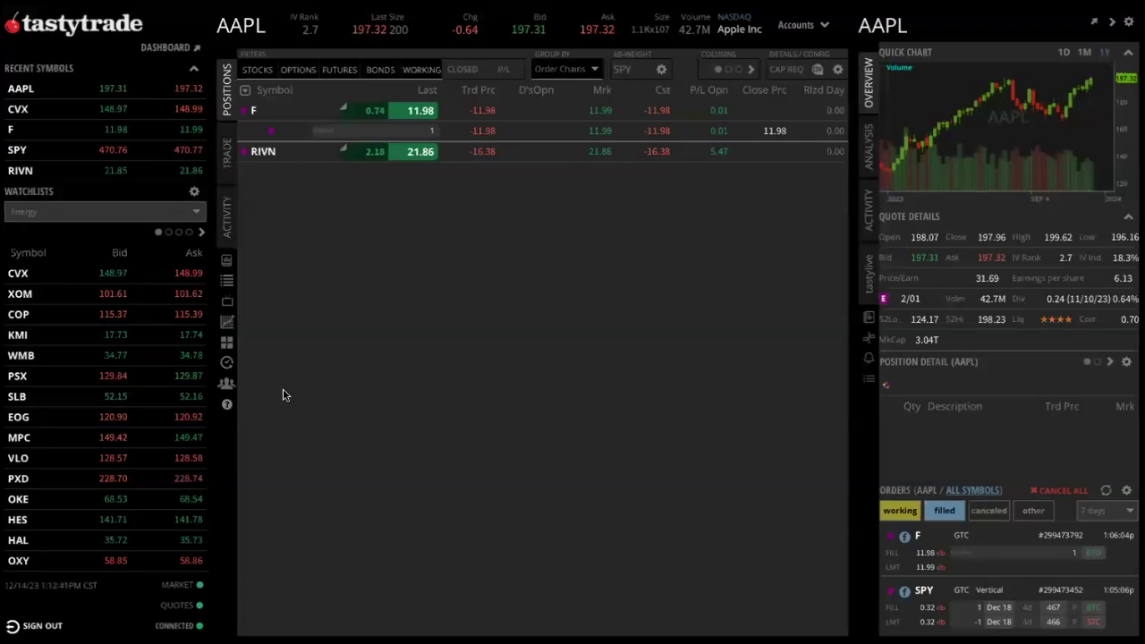
# - Start a closing order for the one-share F position in the positions list
pyautogui.click(298, 132)
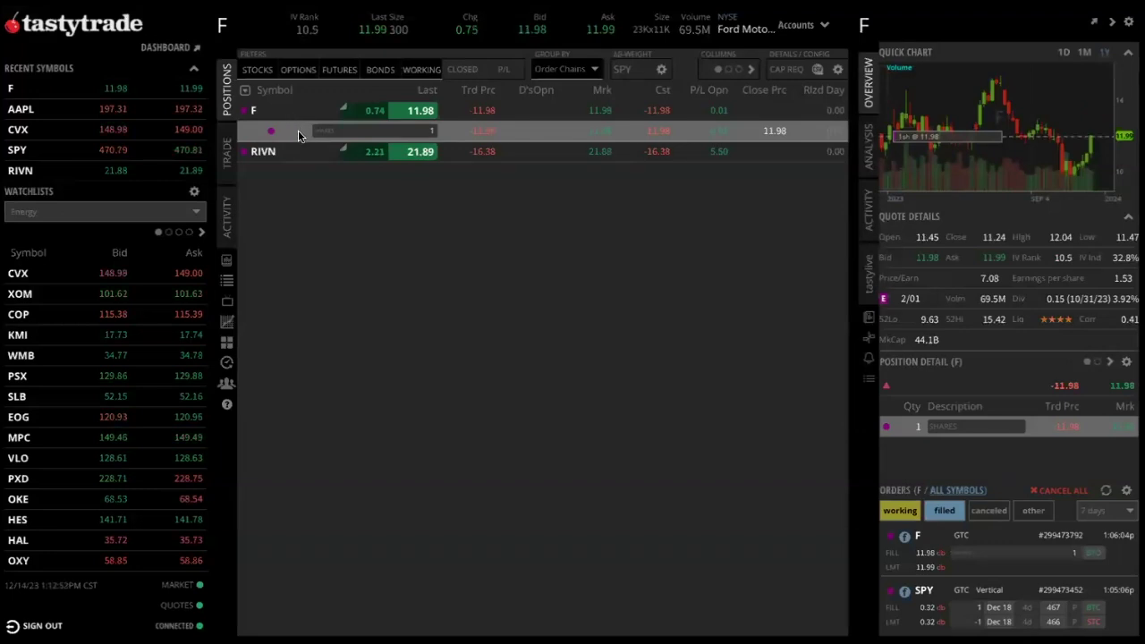
pyautogui.rightClick(298, 130)
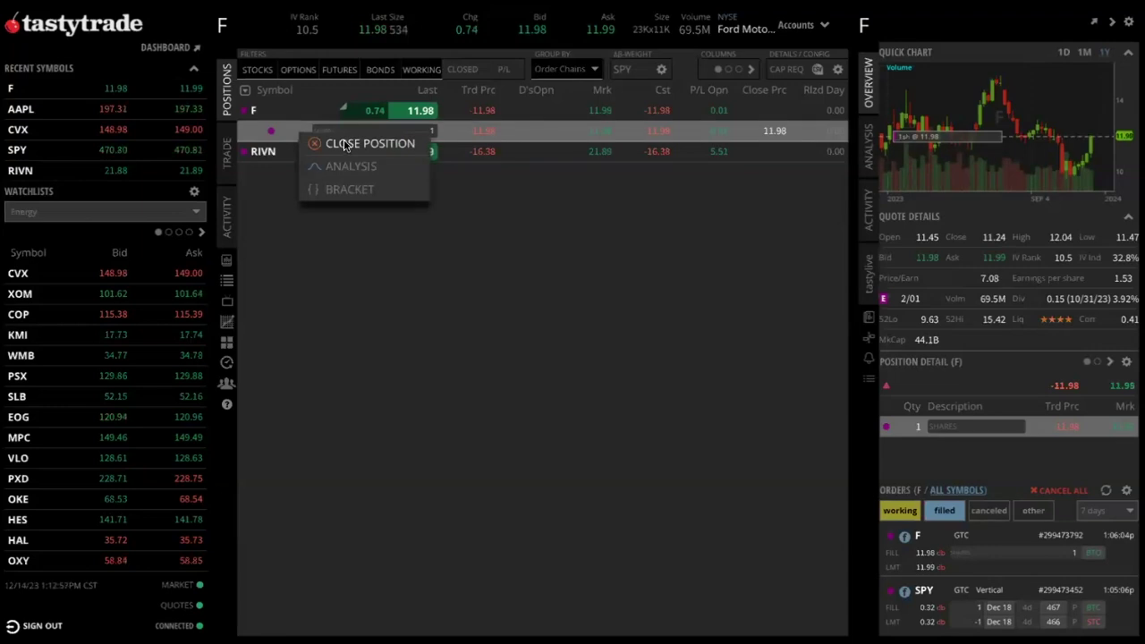
pyautogui.click(346, 145)
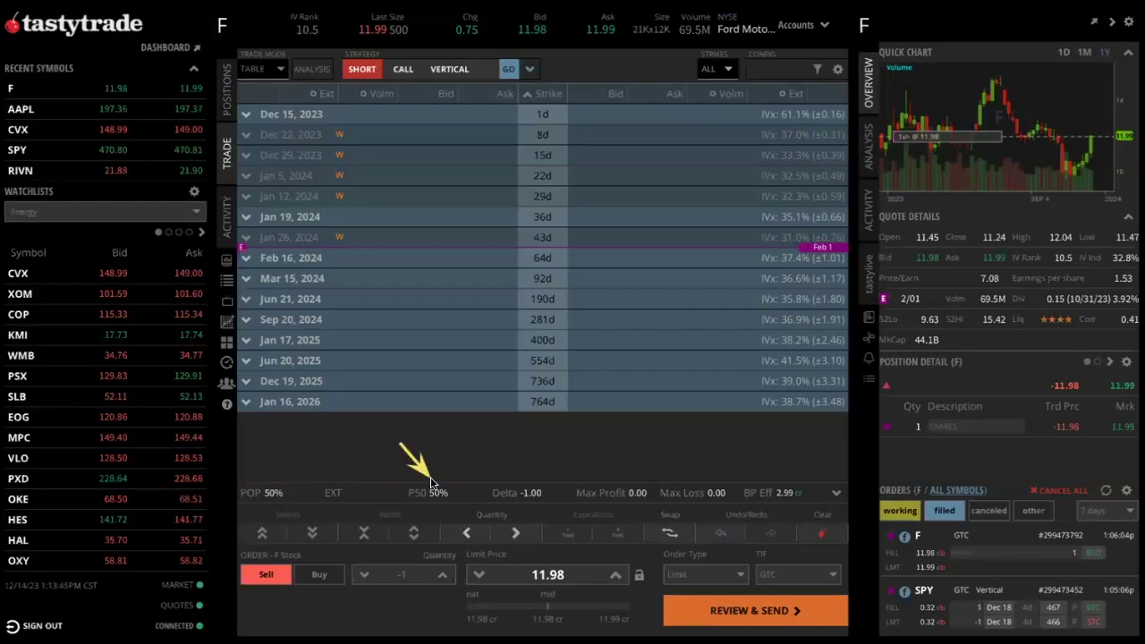
pyautogui.moveTo(494, 553); pyautogui.dragTo(497, 554)
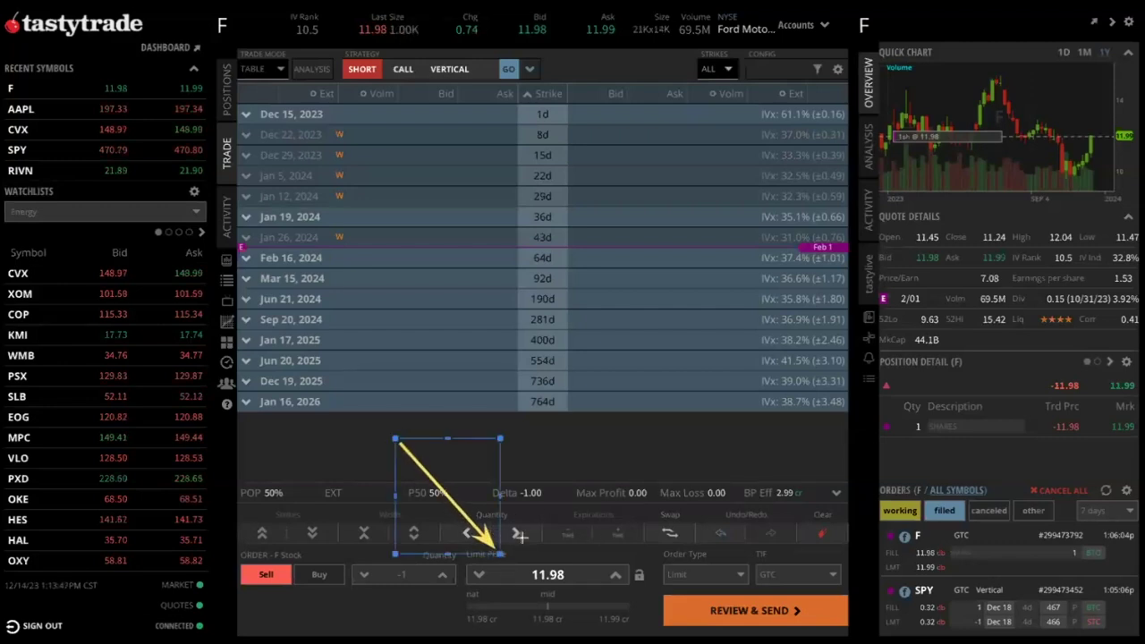
pyautogui.press('Escape')
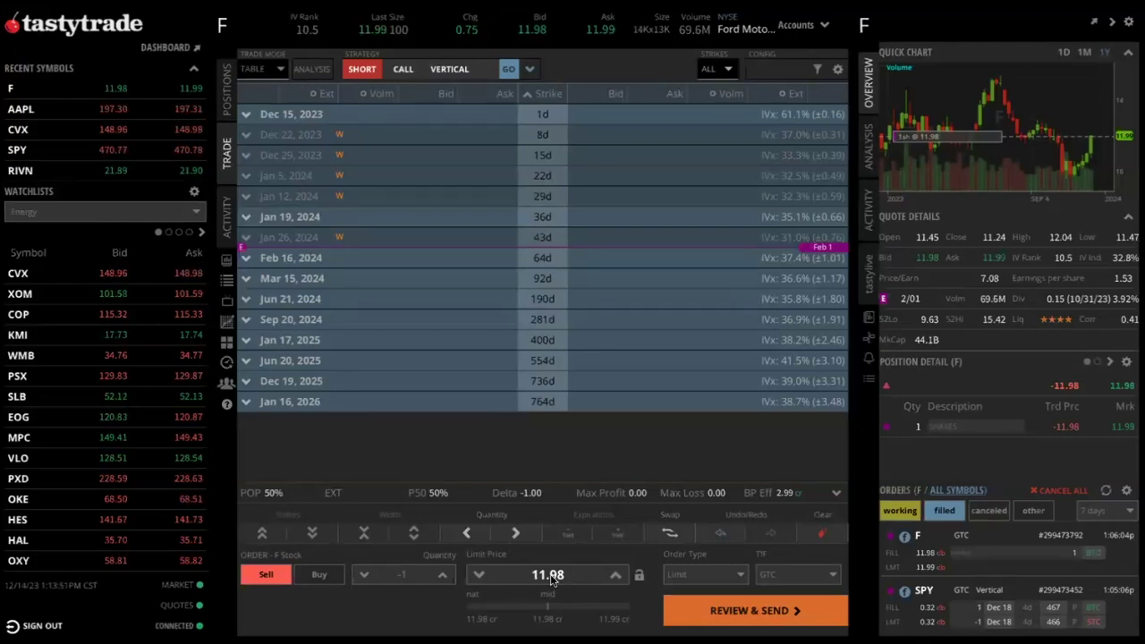
# - Set the F closing order's limit price to 12.10, then review and send the order
pyautogui.doubleClick(524, 577)
pyautogui.write('13.00')
pyautogui.press('BackSpace')
pyautogui.press('BackSpace')
pyautogui.press('BackSpace')
pyautogui.press('BackSpace')
pyautogui.write('2.10')
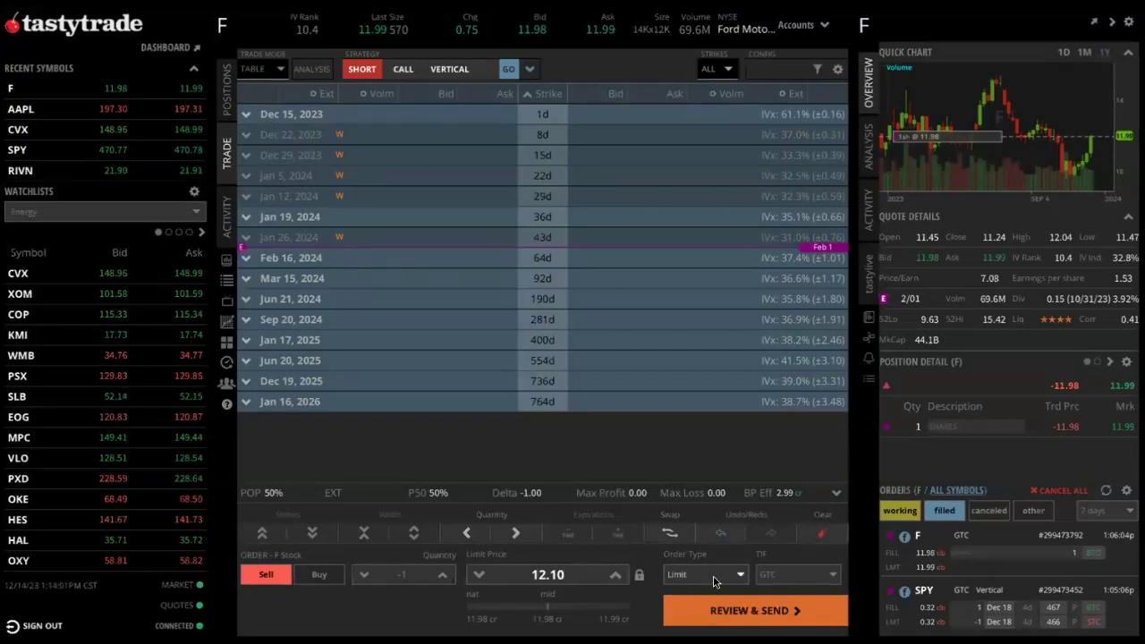
pyautogui.click(767, 605)
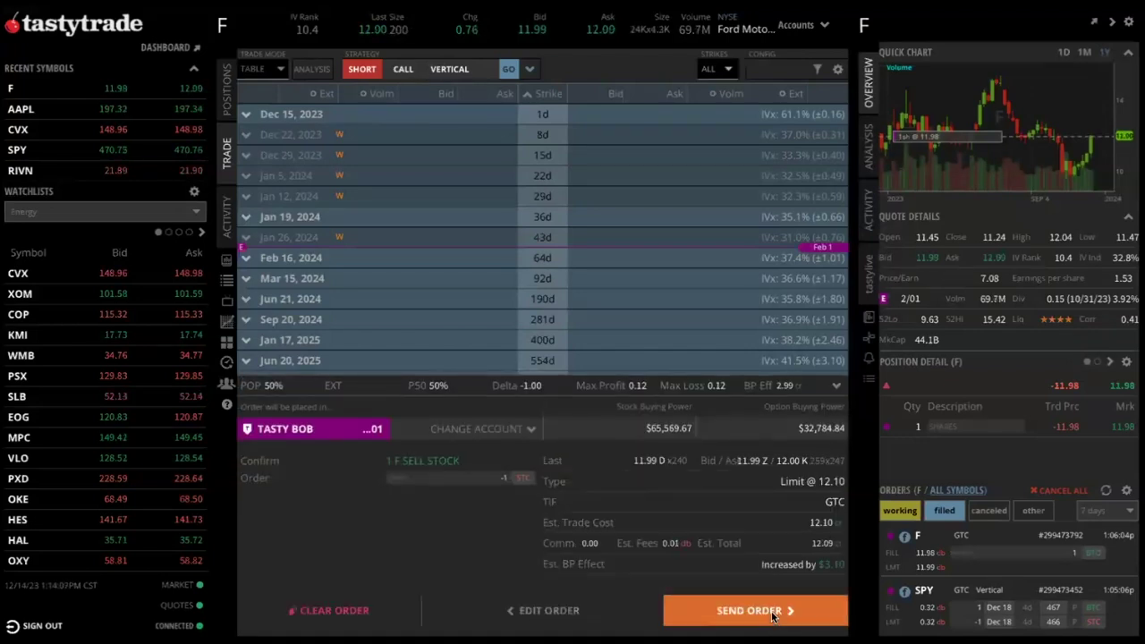
pyautogui.click(772, 614)
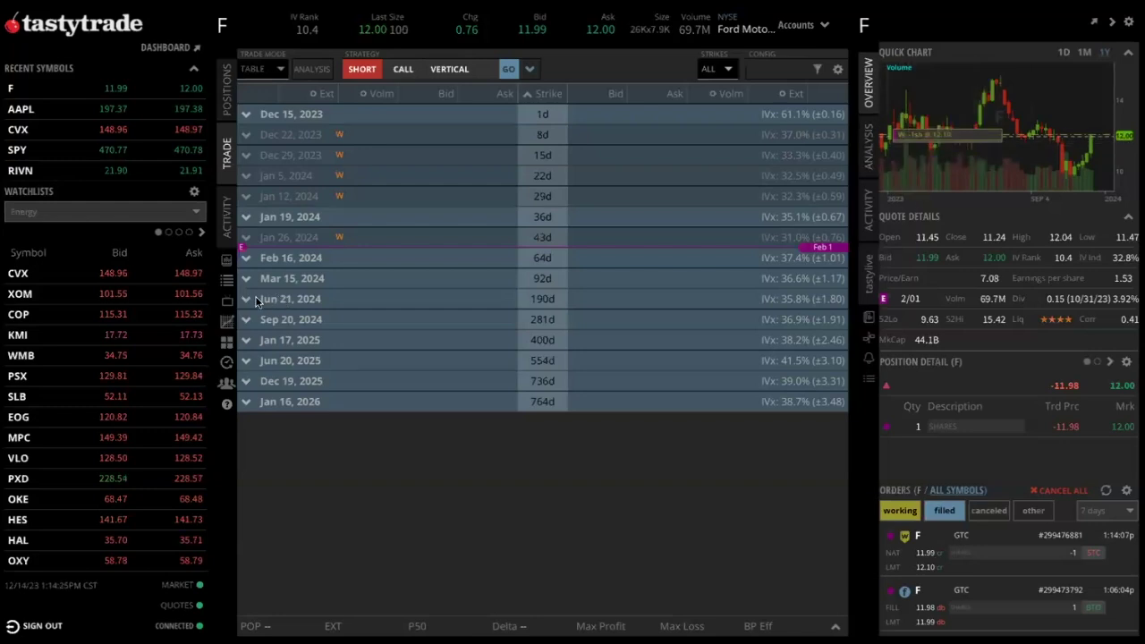
# - Open the full price chart for F and move the working sell order's limit price to 12.05 on it
pyautogui.moveTo(227, 326)
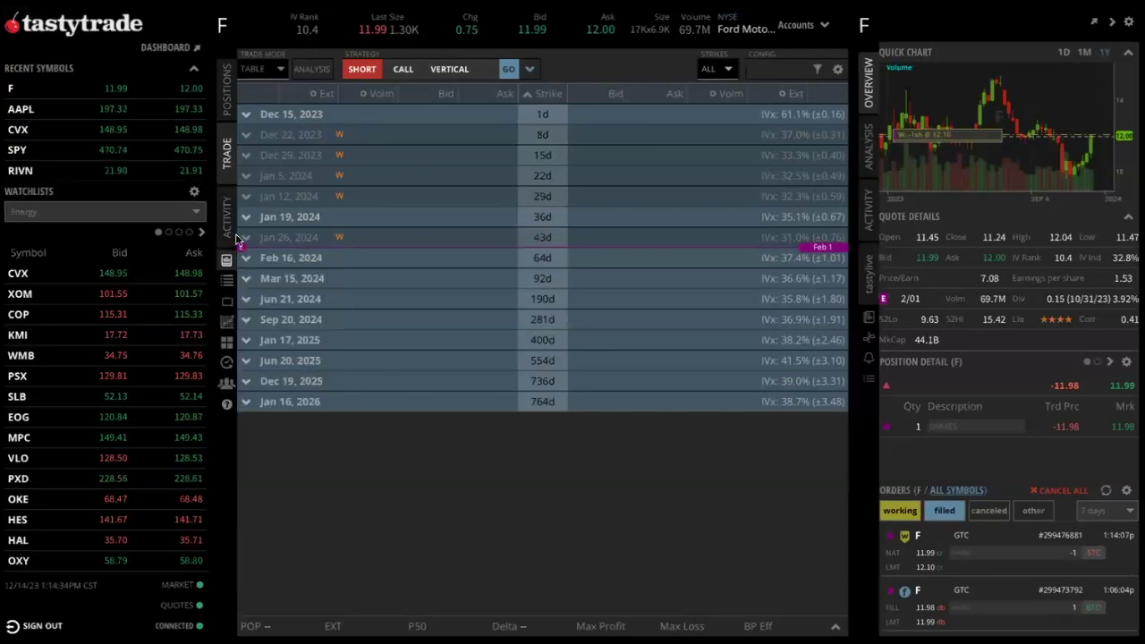
pyautogui.click(226, 324)
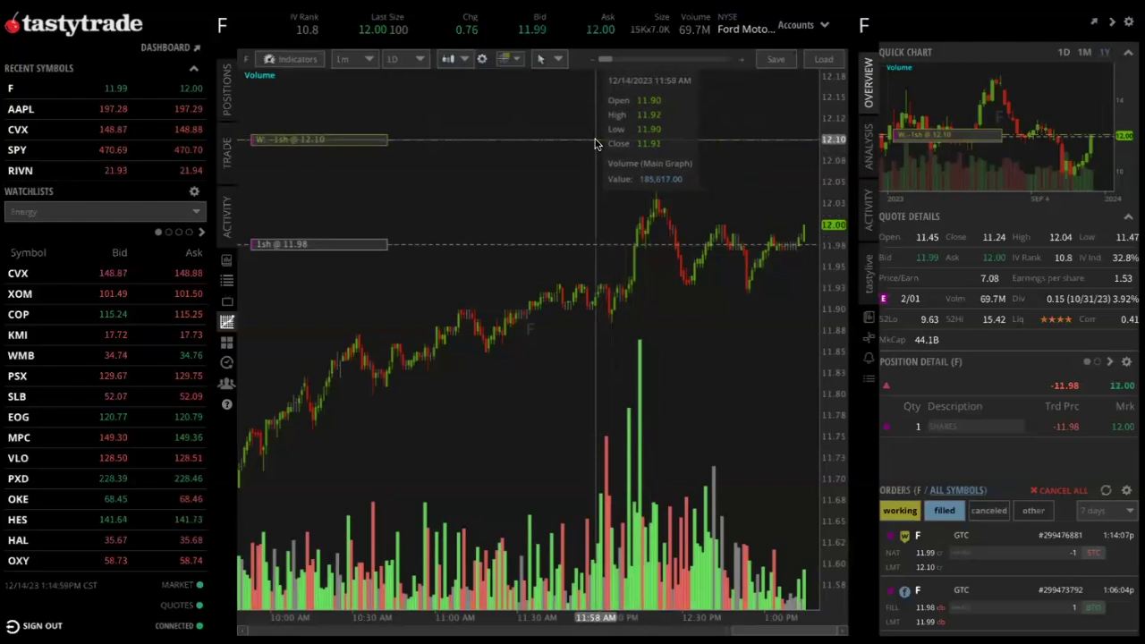
pyautogui.moveTo(451, 144)
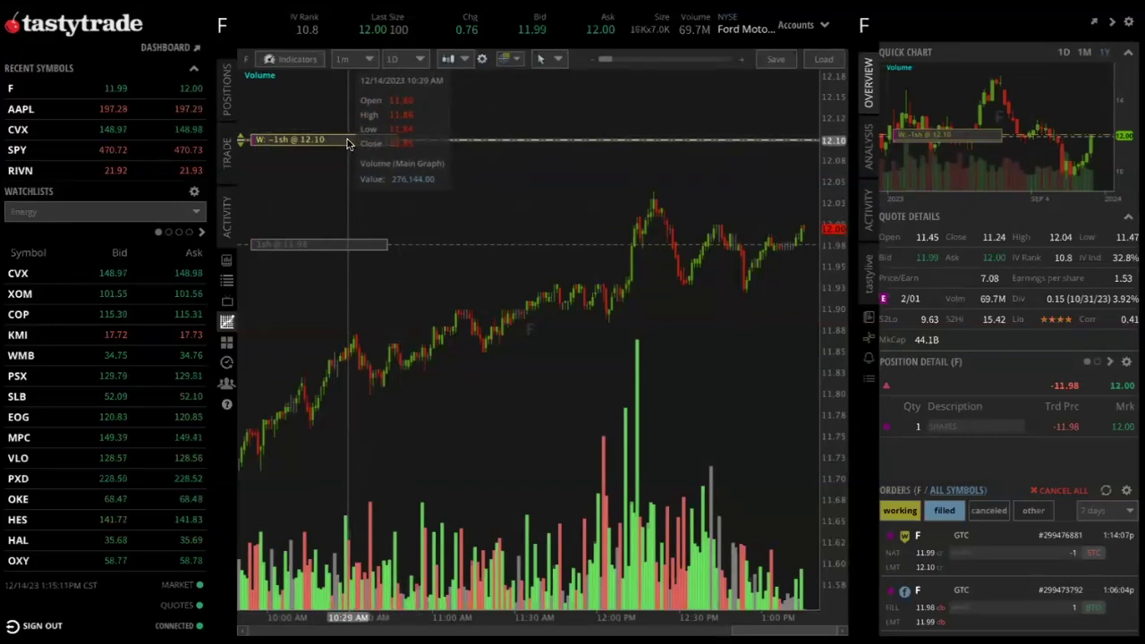
pyautogui.moveTo(349, 145); pyautogui.dragTo(340, 183)
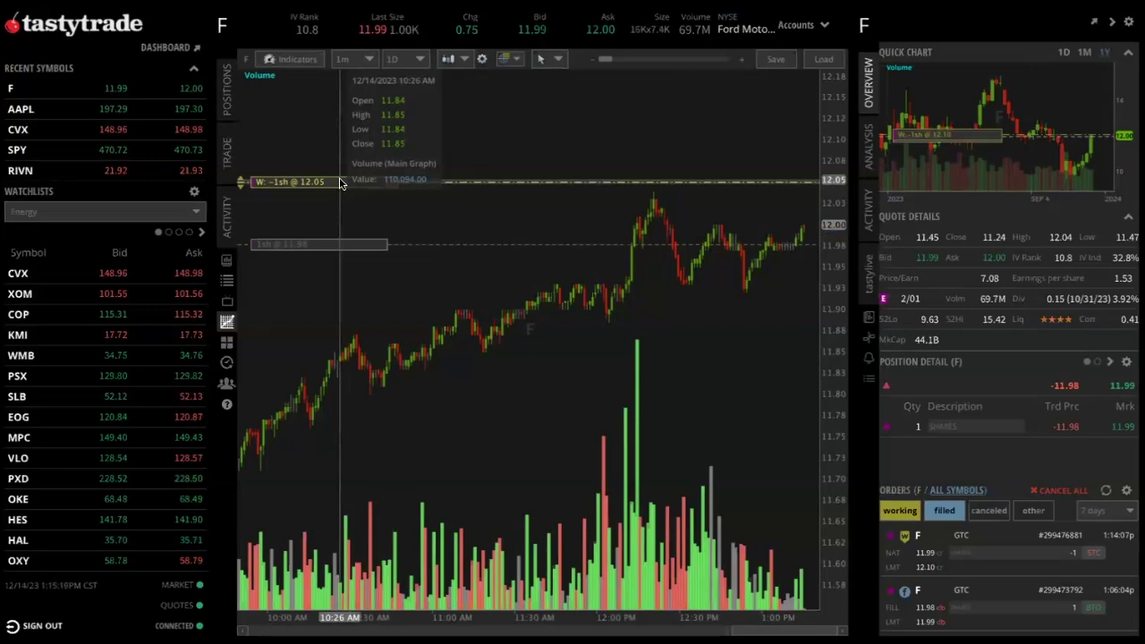
pyautogui.moveTo(340, 182); pyautogui.dragTo(340, 183)
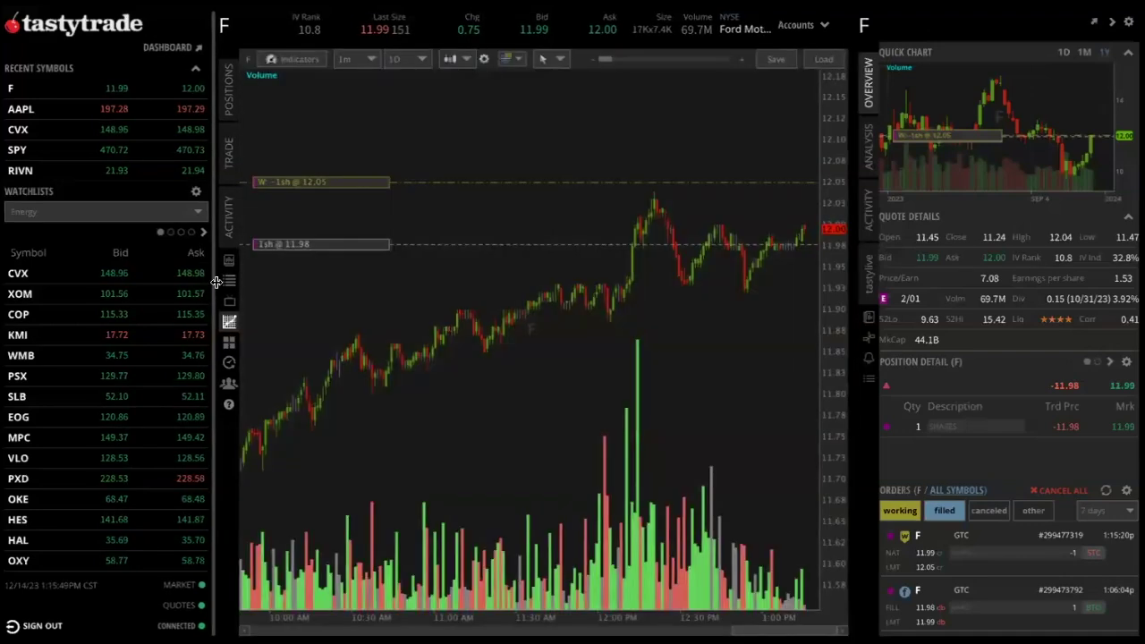
# - Narrow the watchlist sidebar and cancel the working F sell order directly on the chart
pyautogui.moveTo(210, 285); pyautogui.dragTo(189, 276)
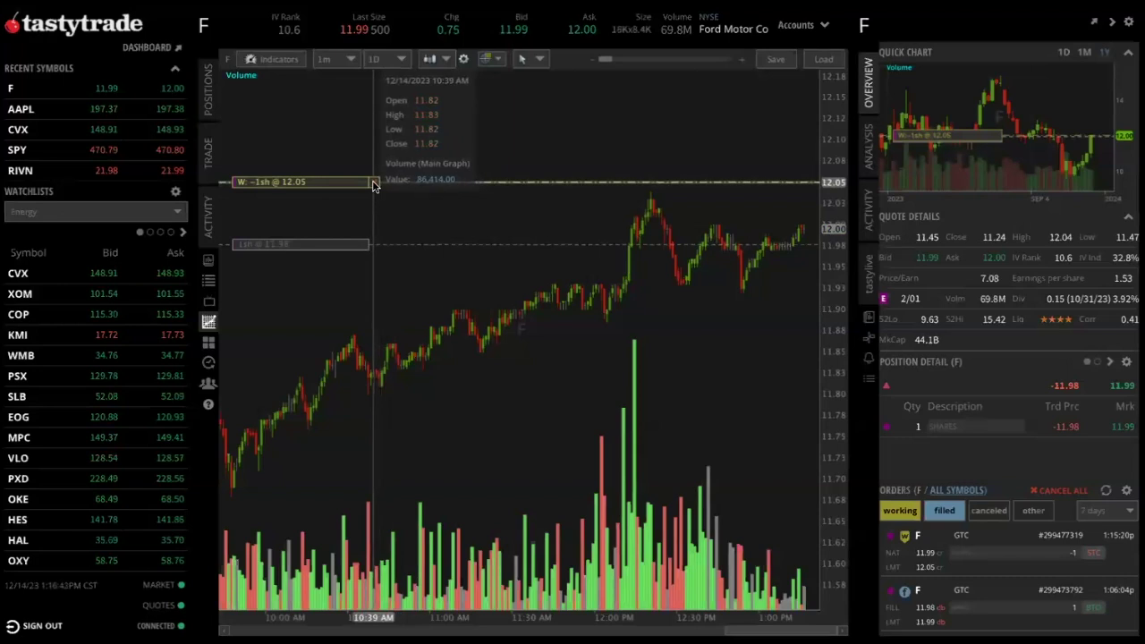
pyautogui.click(374, 182)
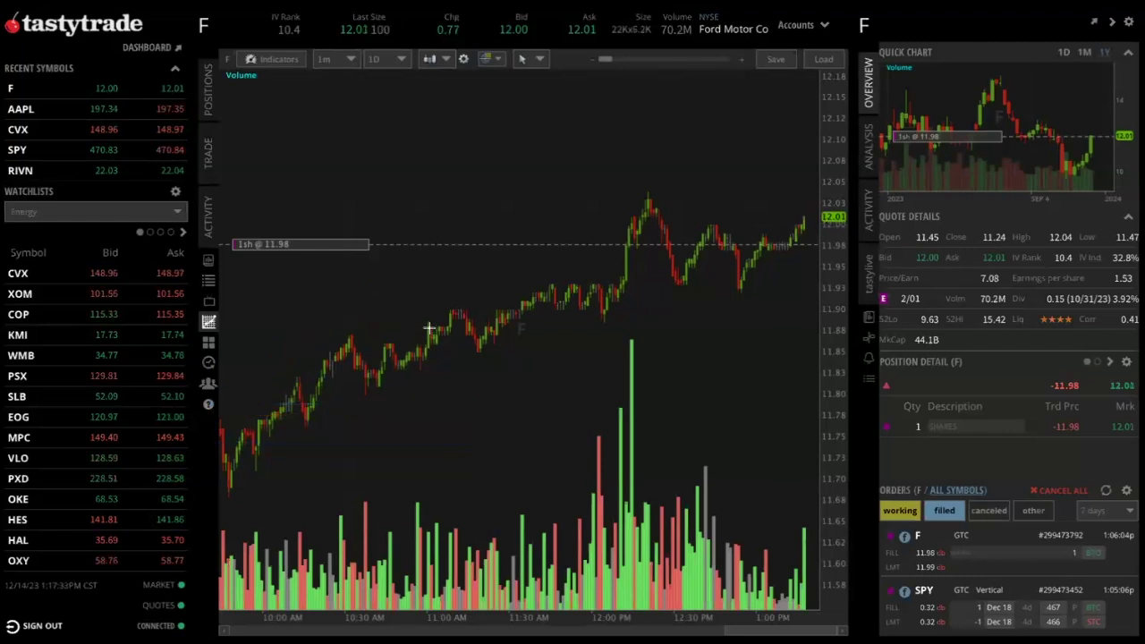
# - Open the Help Center in the browser, search for "right s", and read through the Right Sidebar Menu article
pyautogui.click(208, 406)
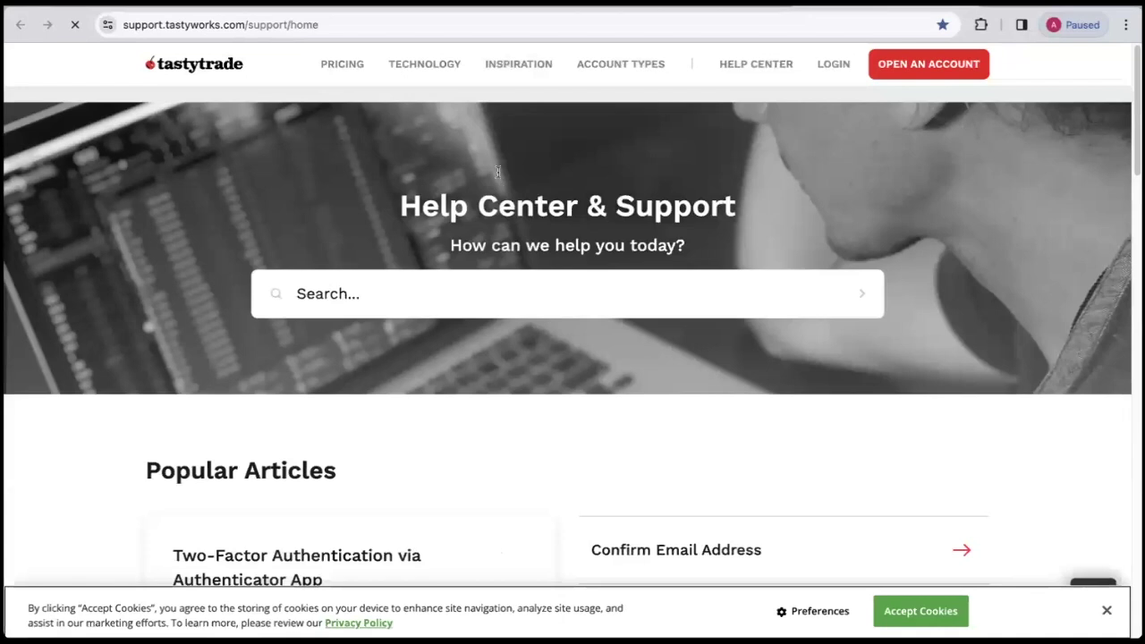
pyautogui.click(391, 292)
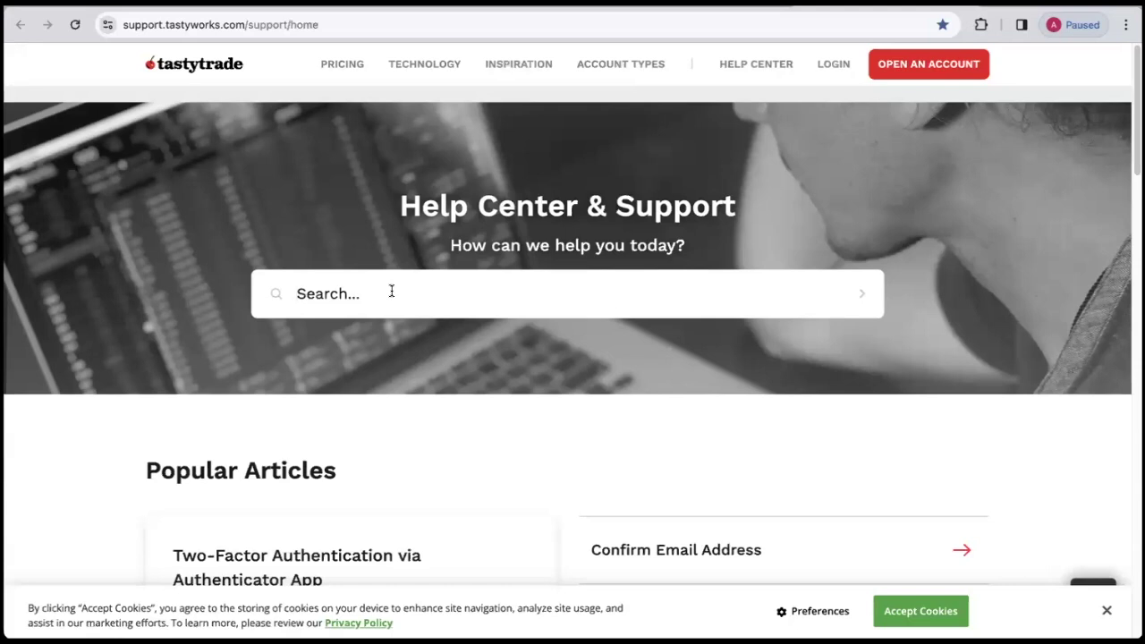
pyautogui.write('right sid')
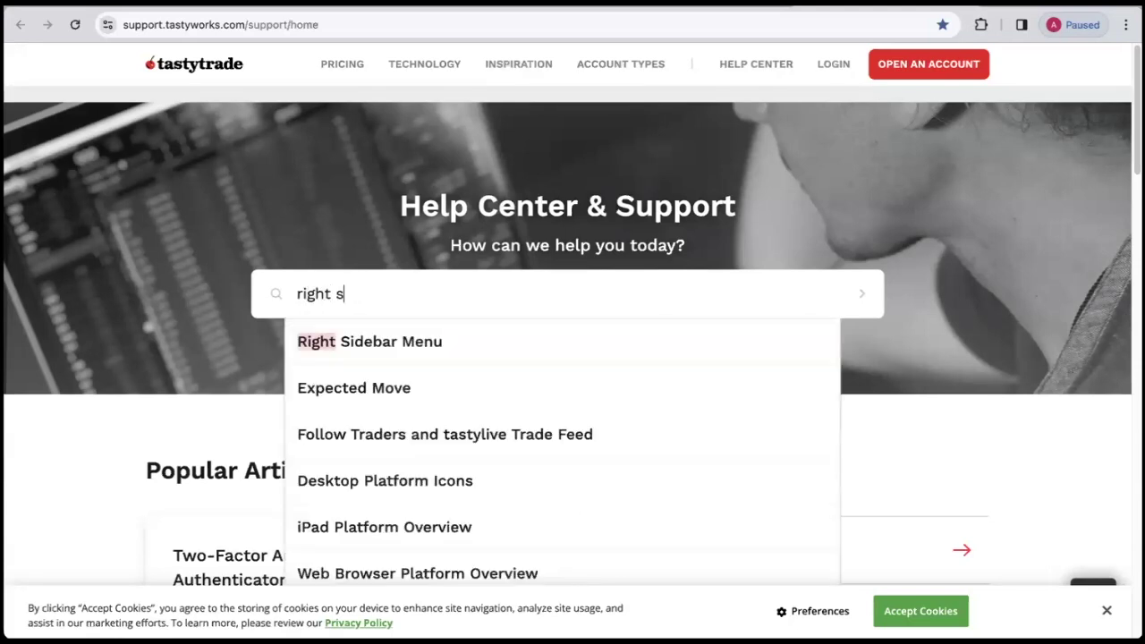
pyautogui.press('BackSpace')
pyautogui.press('BackSpace')
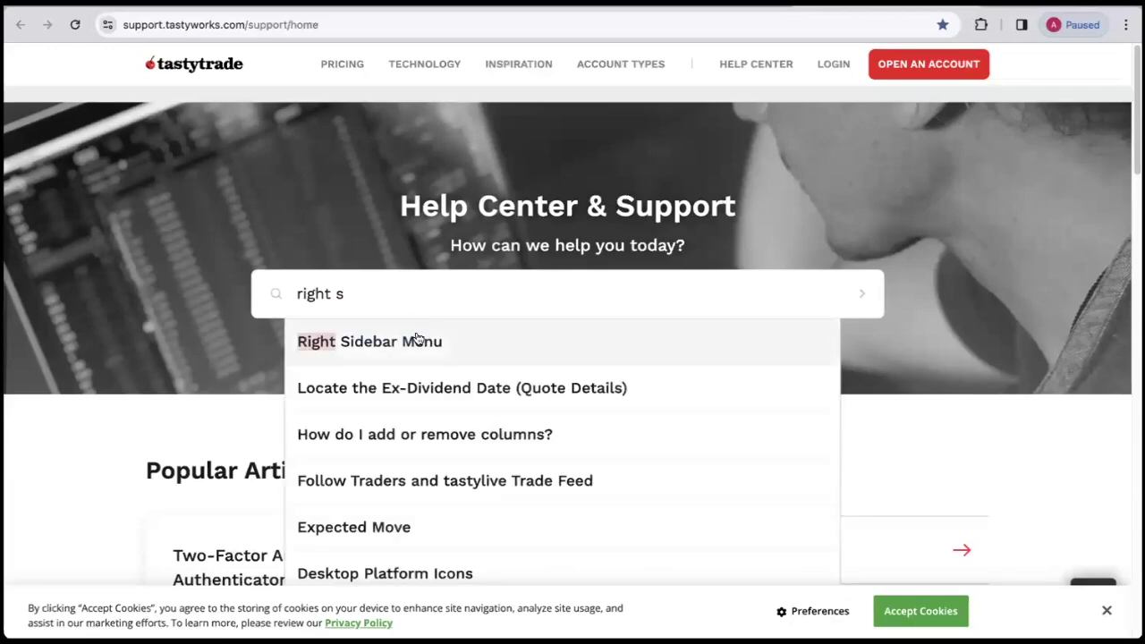
pyautogui.click(412, 345)
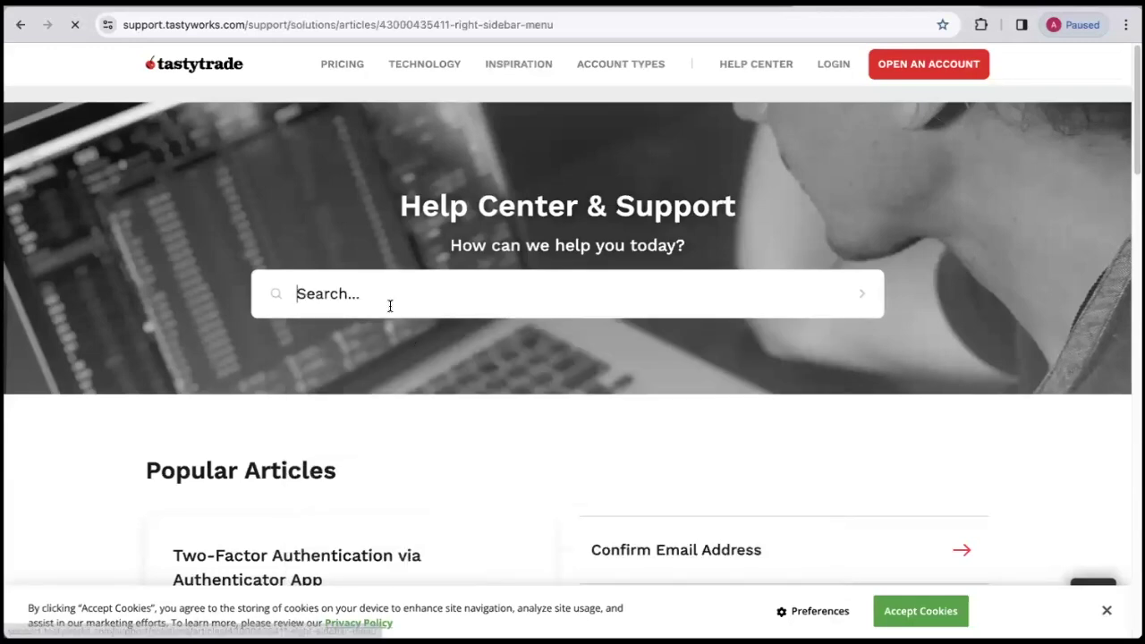
pyautogui.scroll(-3, 415, 357)
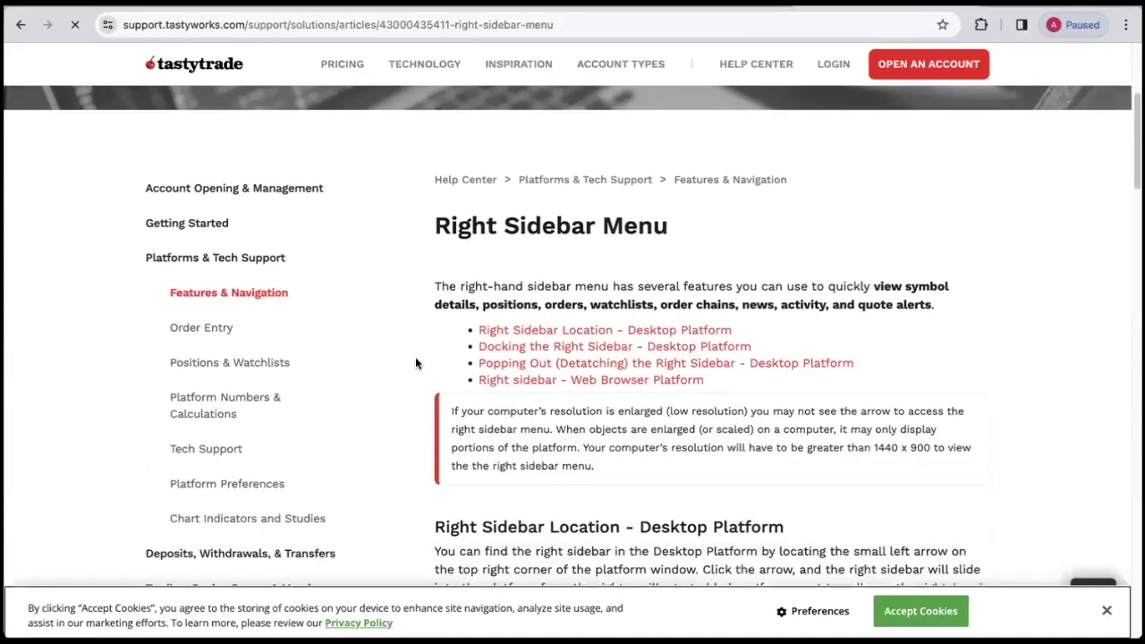
pyautogui.scroll(-3, 424, 361)
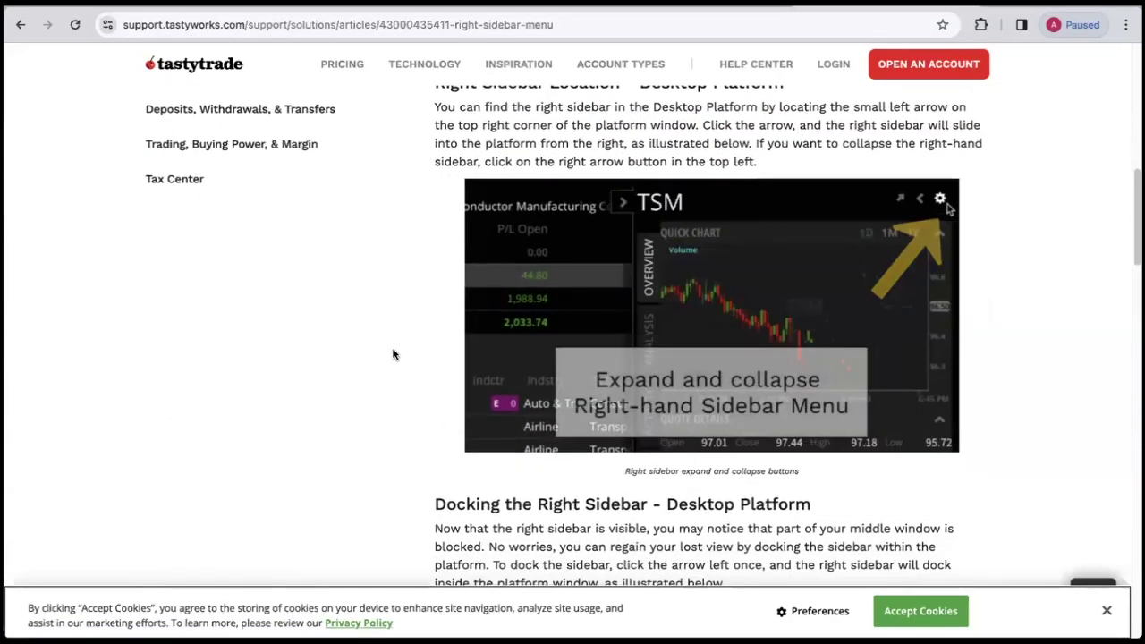
pyautogui.scroll(-2, 385, 375)
pyautogui.scroll(-3, 387, 379)
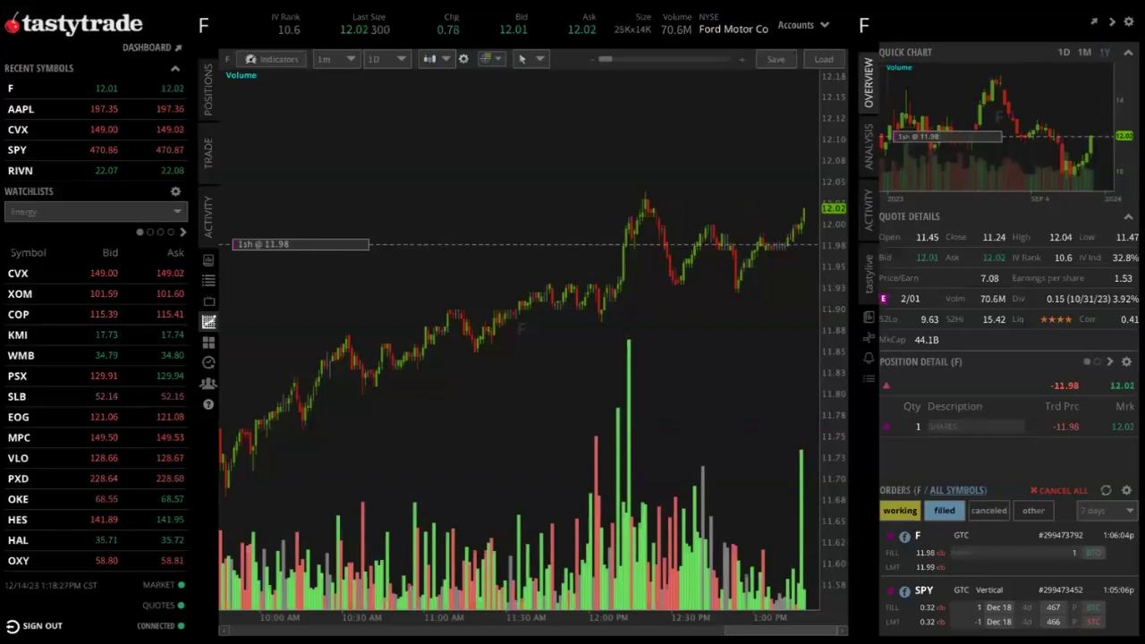
pyautogui.moveTo(459, 201); pyautogui.dragTo(240, 154)
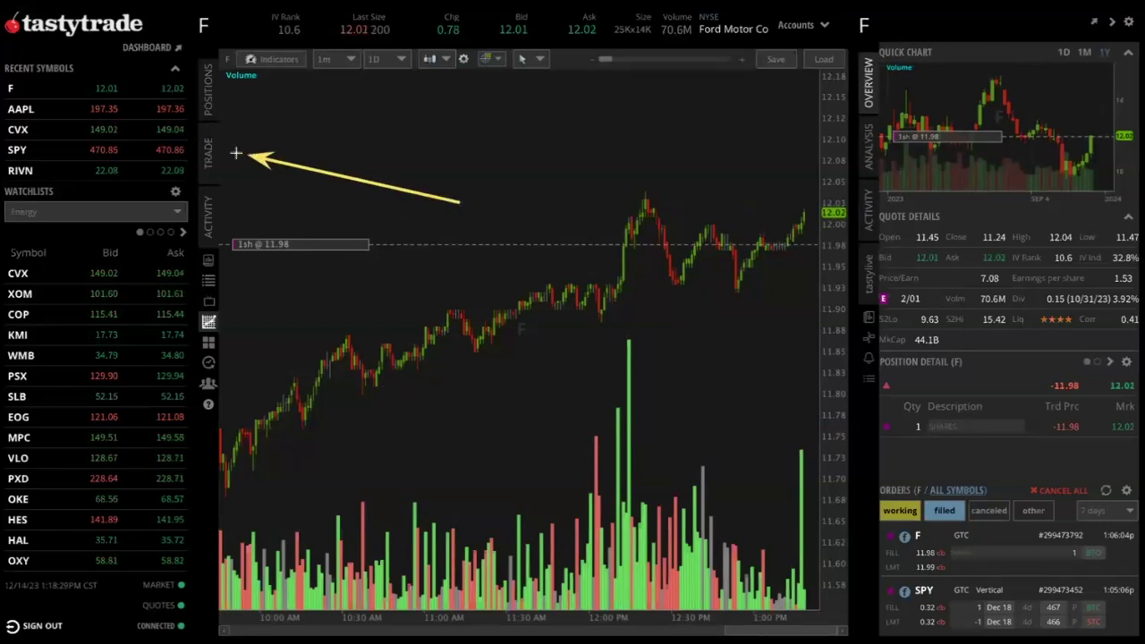
pyautogui.moveTo(481, 274); pyautogui.dragTo(234, 179)
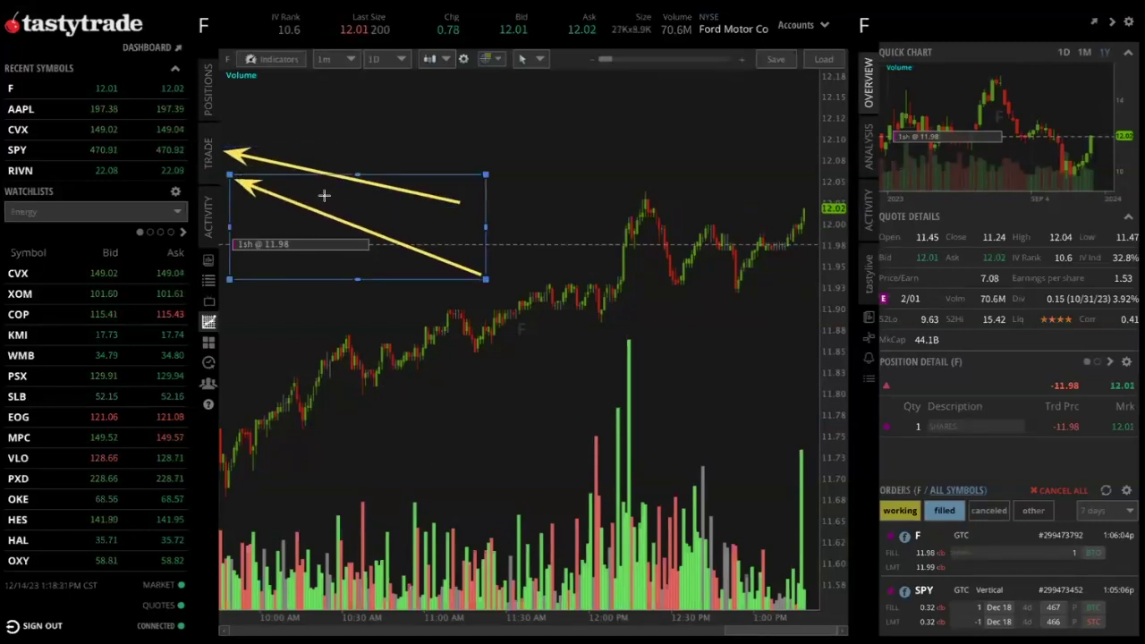
pyautogui.press('Delete')
pyautogui.press('Escape')
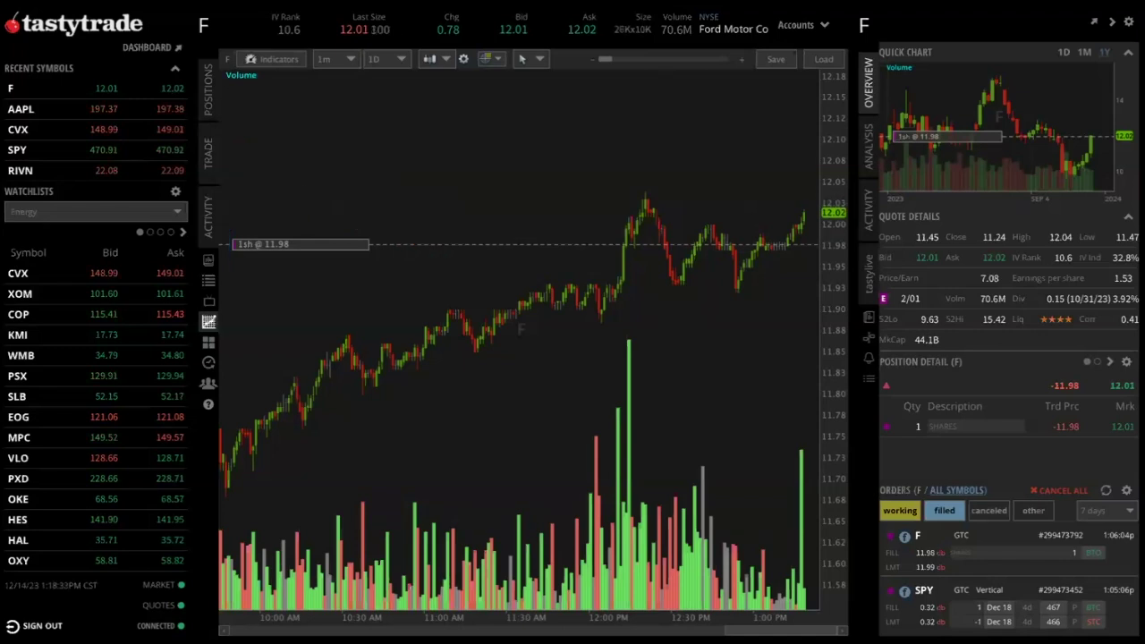
# - Switch back from the F chart to the trade page with its option expirations in table mode
pyautogui.click(207, 154)
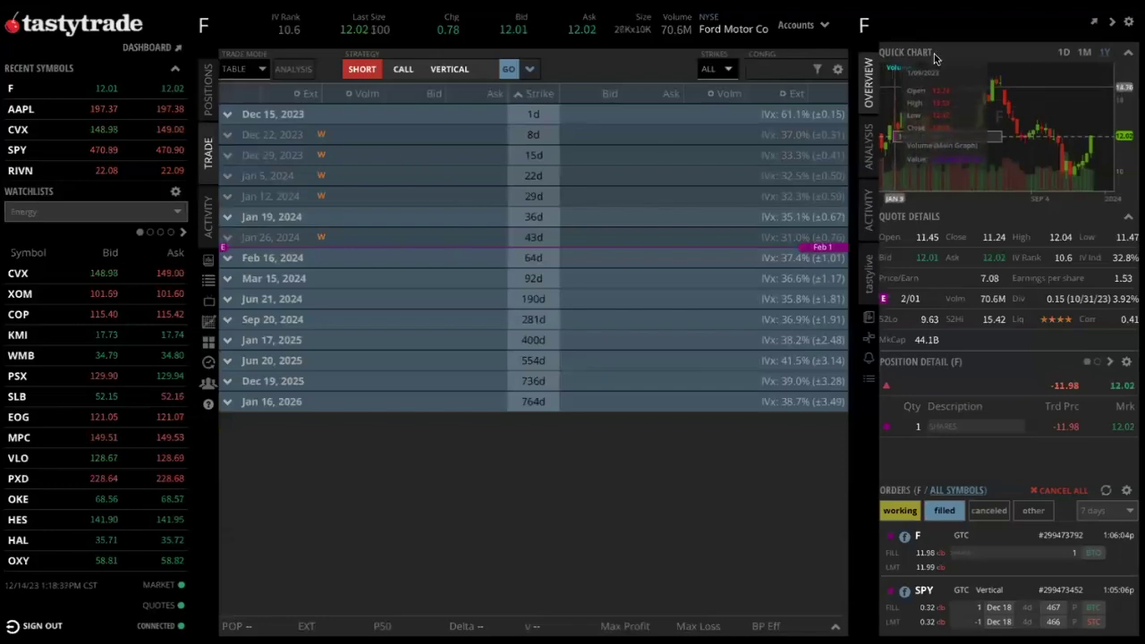
# - Collapse the right sidebar and highlight the days-to-expiration column and the implied volatility column of the F expirations in turn
pyautogui.click(1112, 23)
pyautogui.moveTo(849, 30)
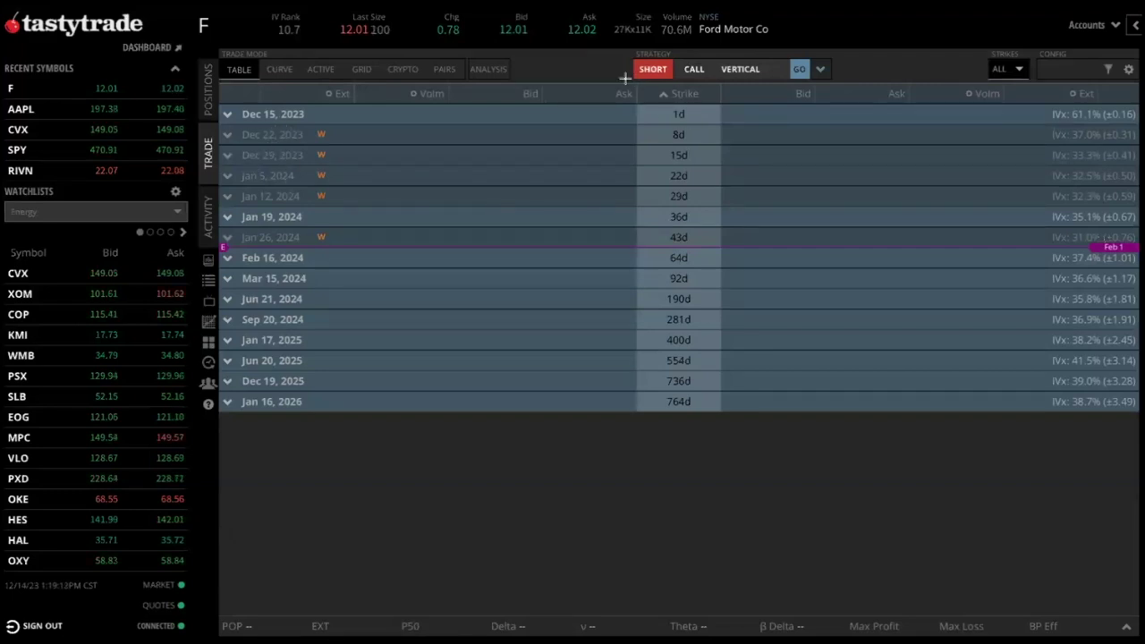
pyautogui.moveTo(633, 80)
pyautogui.mouseDown()
pyautogui.moveTo(670, 135)
pyautogui.moveTo(726, 418)
pyautogui.mouseUp()
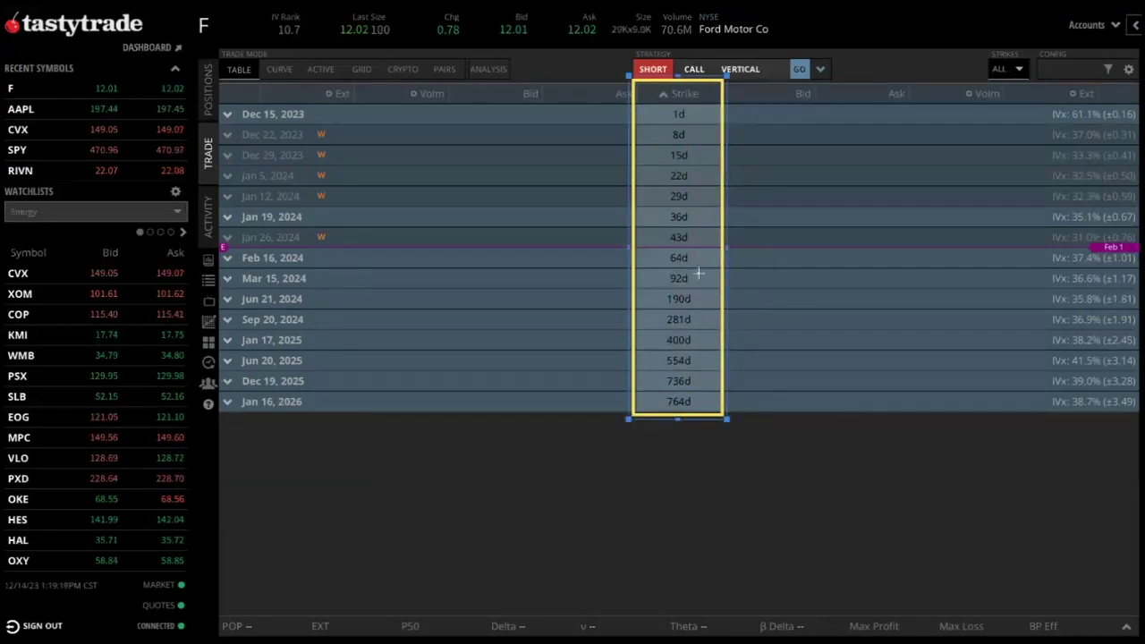
pyautogui.press('Escape')
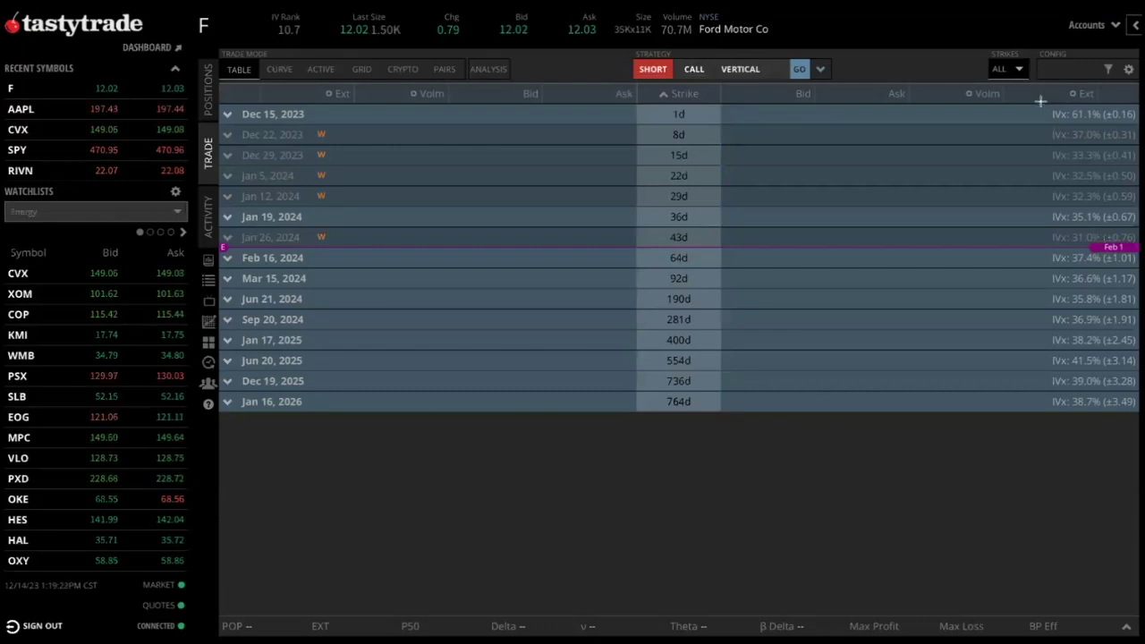
pyautogui.moveTo(1040, 101); pyautogui.dragTo(1138, 421)
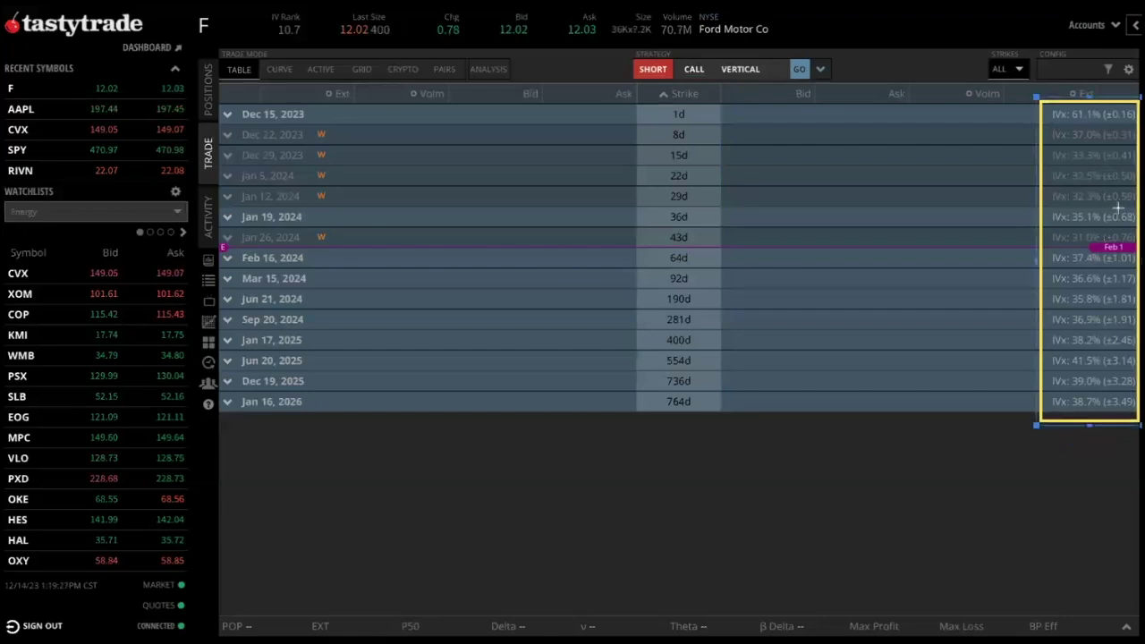
pyautogui.press('Escape')
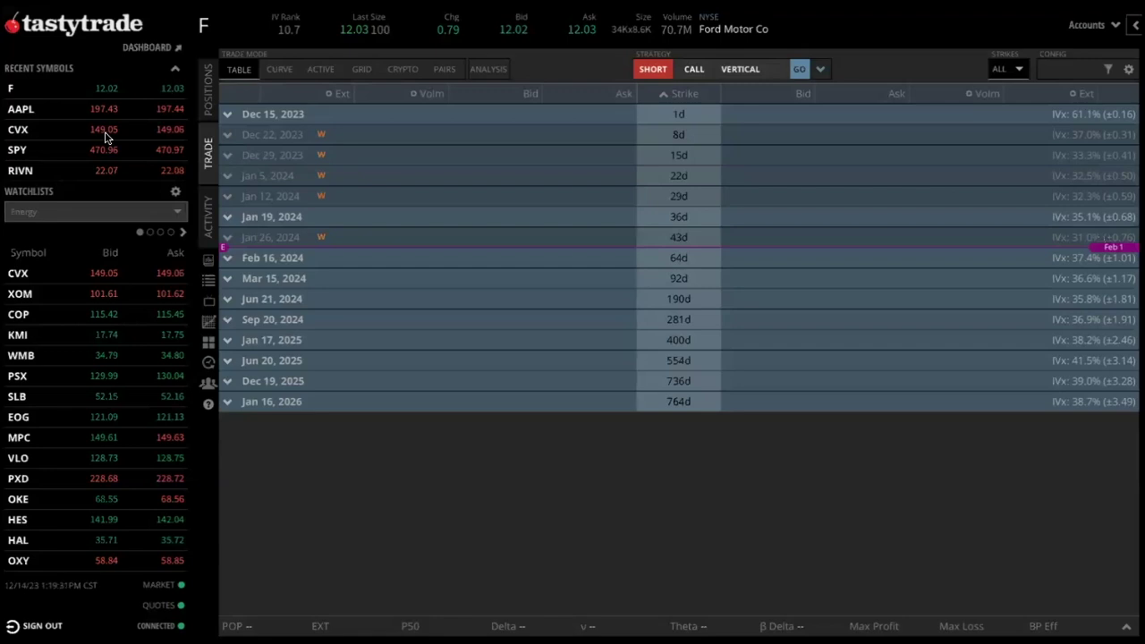
# - Expand the Dec 22, 2023 expiration of F and highlight the calls side and the puts side of its option chain
pyautogui.click(226, 136)
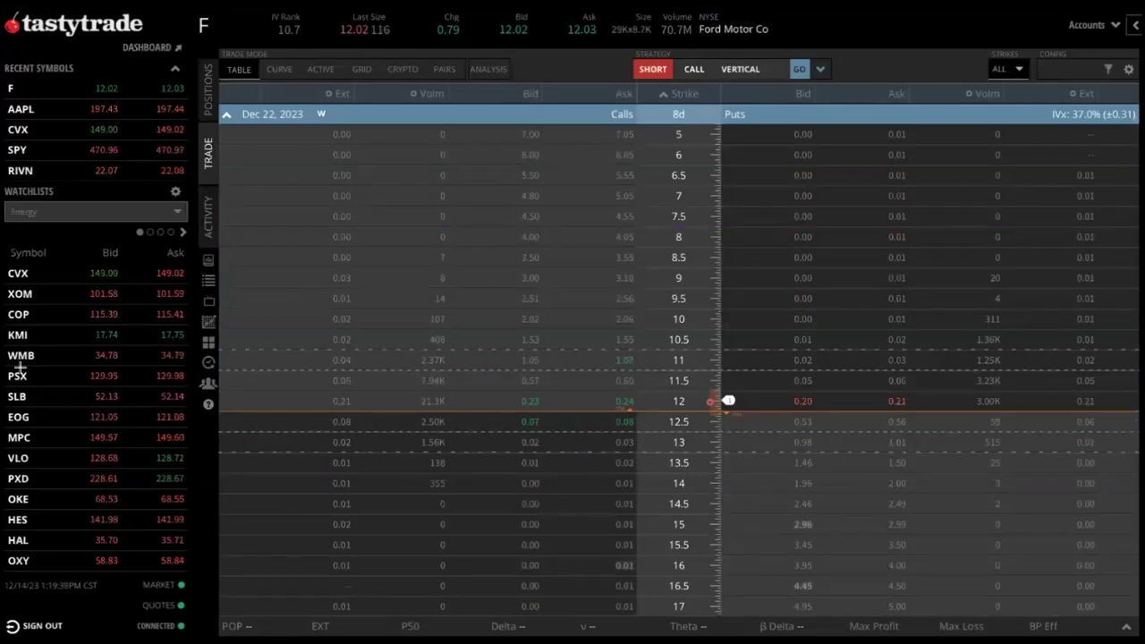
pyautogui.moveTo(219, 101); pyautogui.dragTo(640, 614)
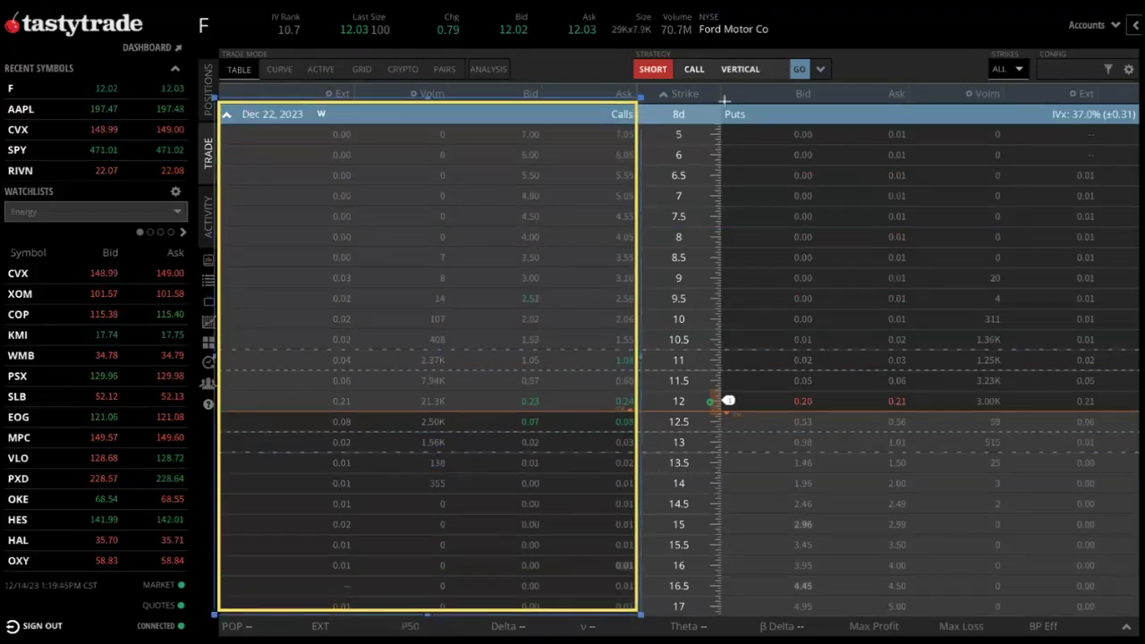
pyautogui.moveTo(719, 101); pyautogui.dragTo(1139, 618)
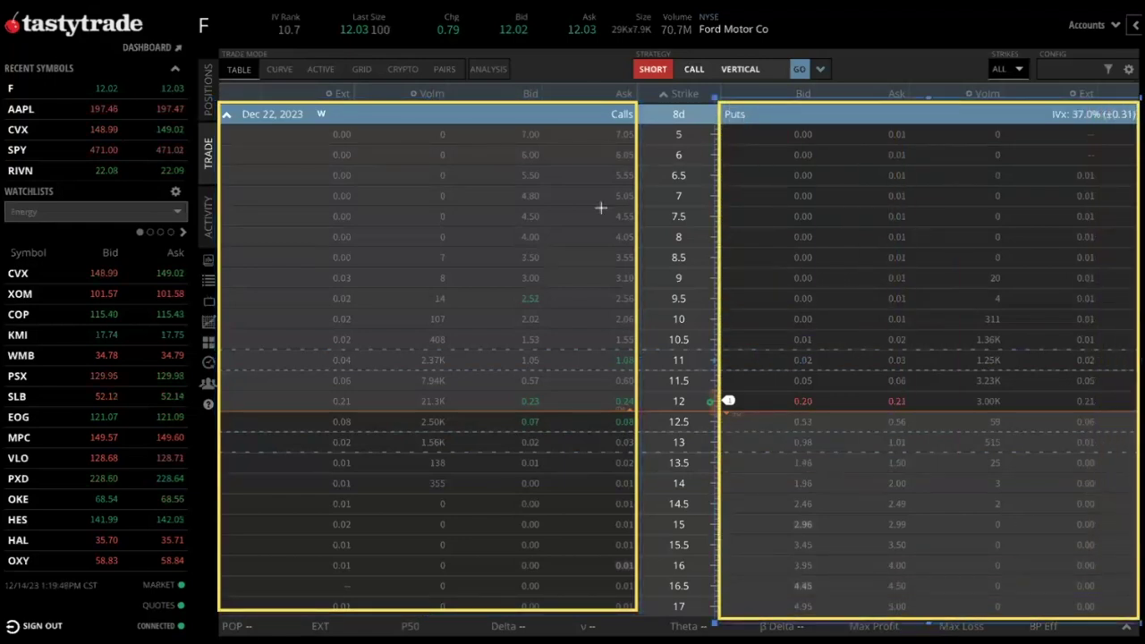
pyautogui.press('Return')
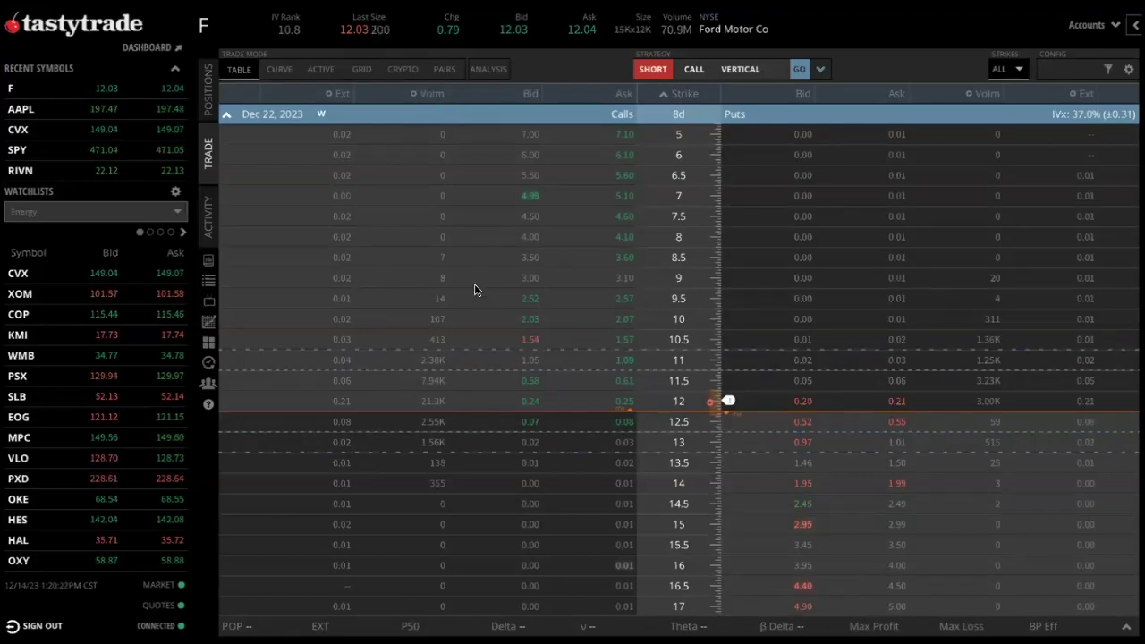
# - Replace the volume column of the option chain with Delta and look over the calls and puts around the current price
pyautogui.click(417, 94)
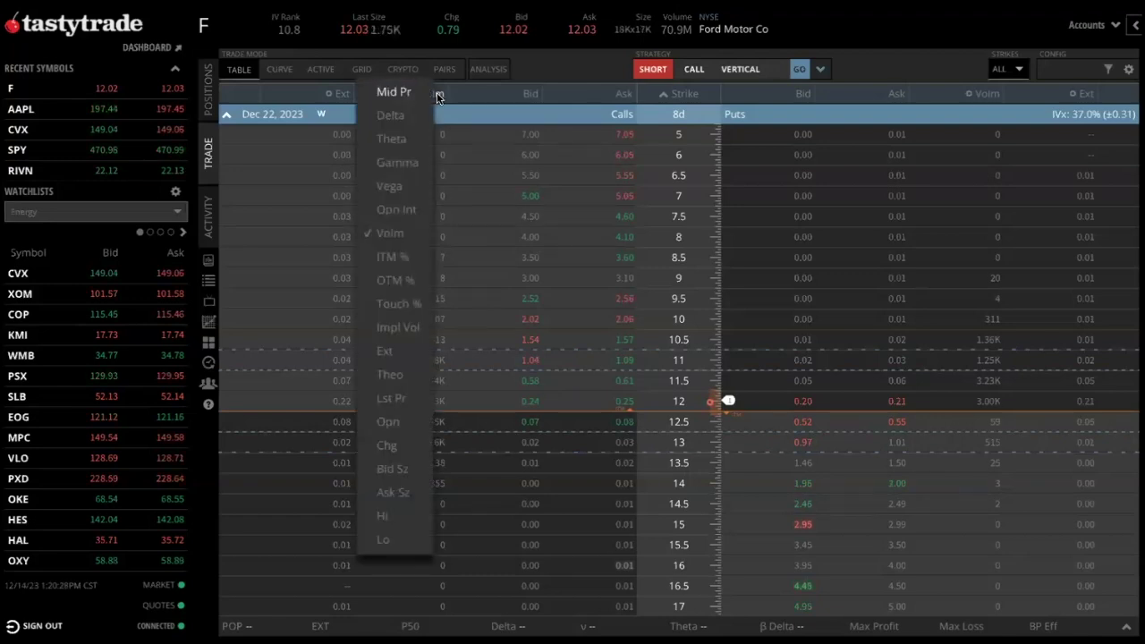
pyautogui.click(466, 146)
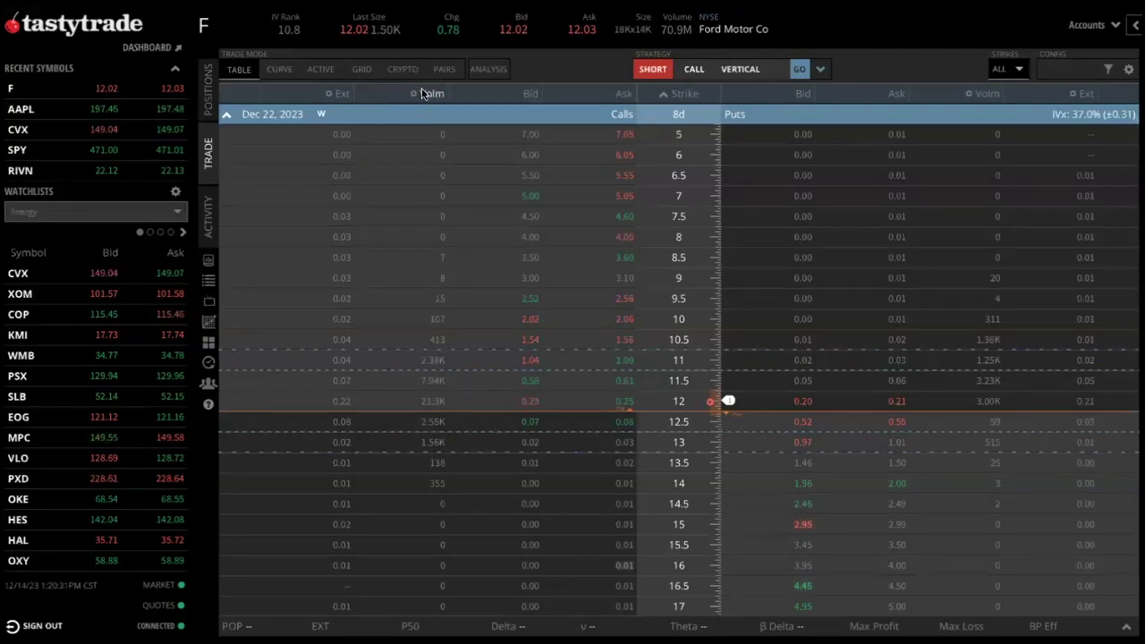
pyautogui.click(418, 94)
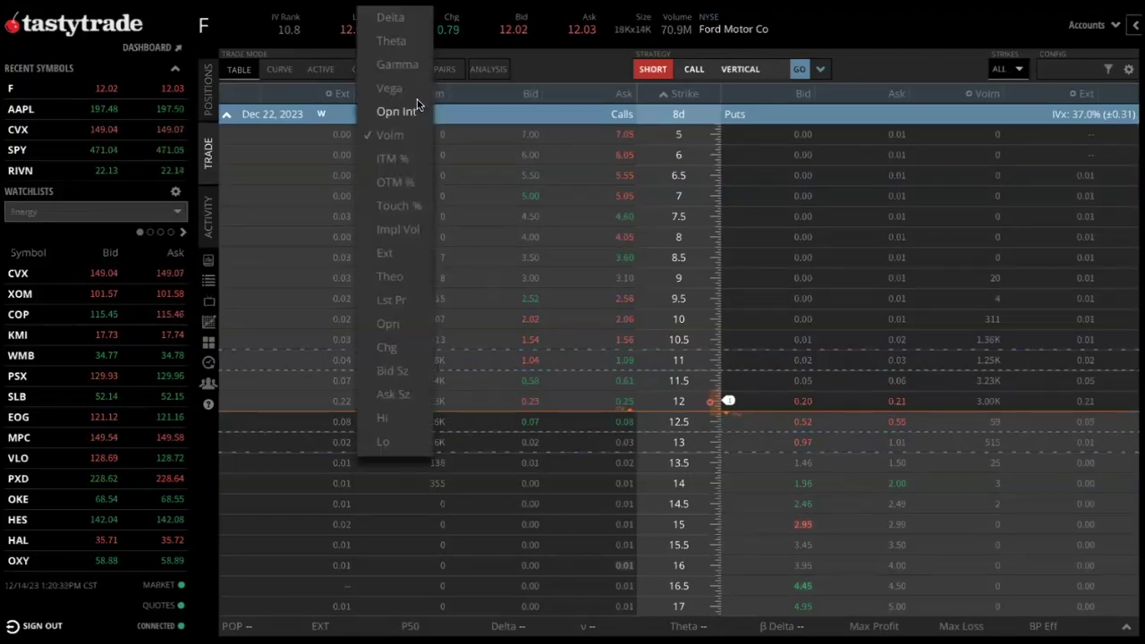
pyautogui.click(391, 18)
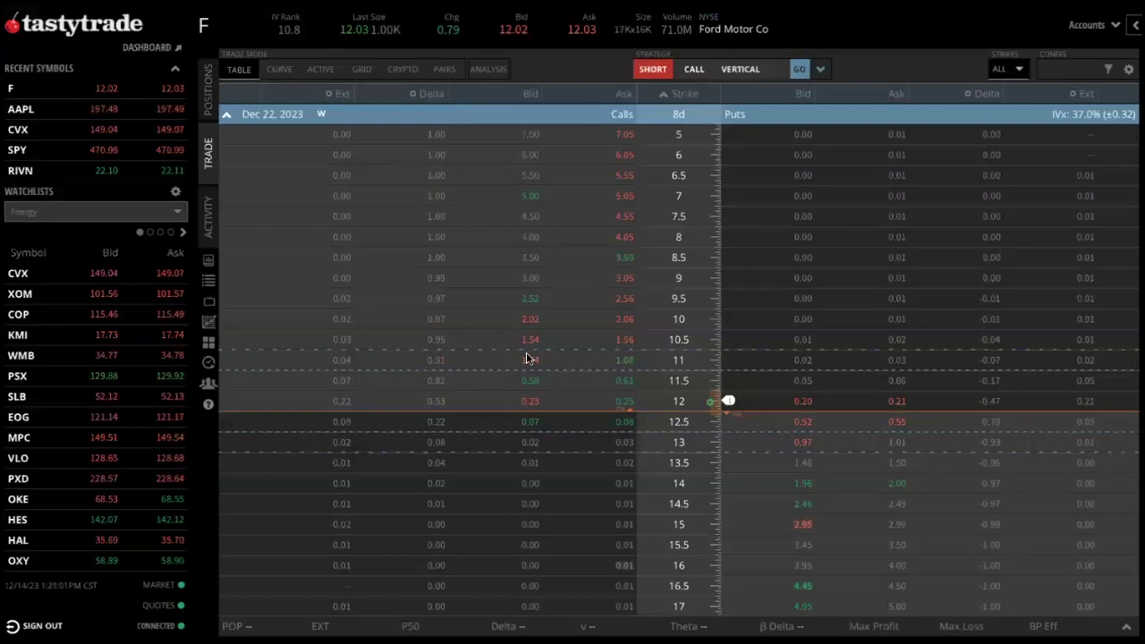
pyautogui.scroll(-1, 775, 370)
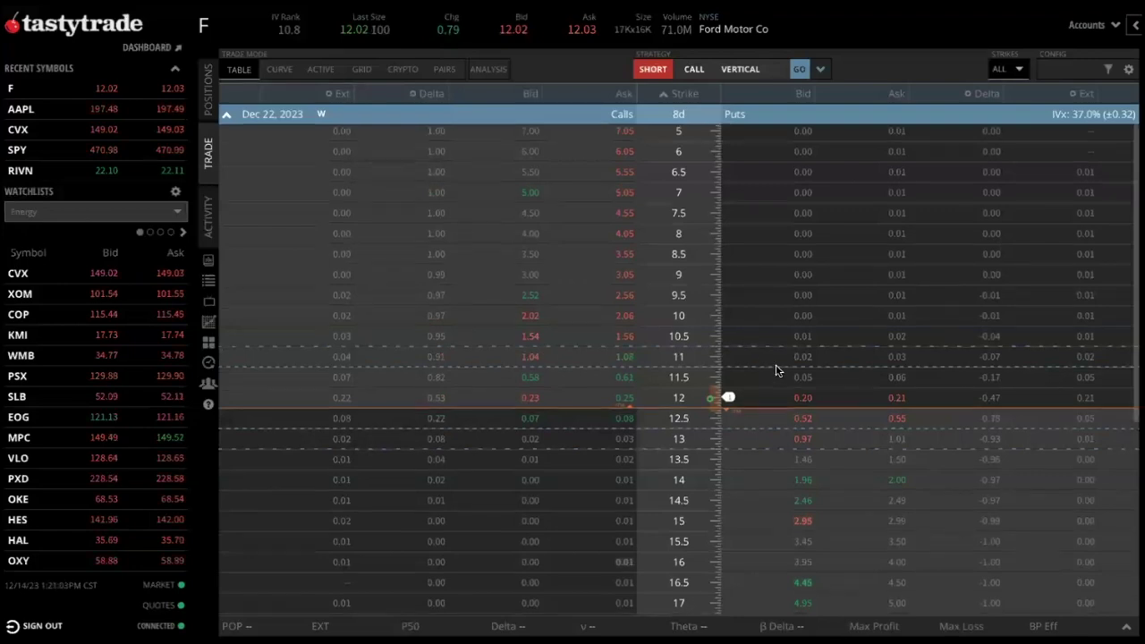
pyautogui.scroll(-1, 778, 370)
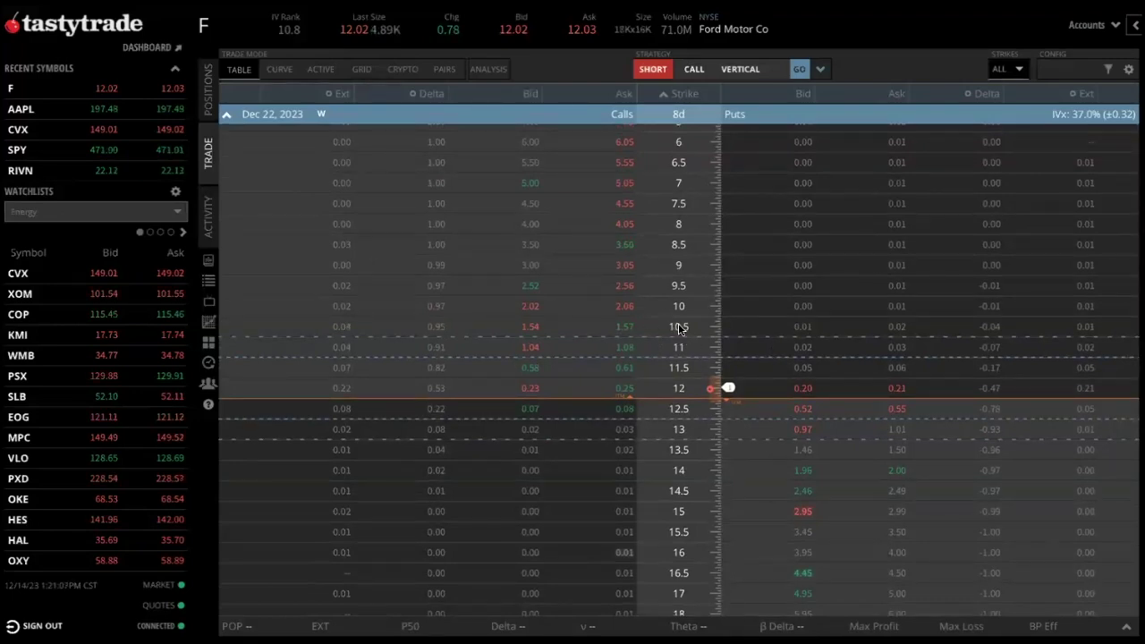
# - Load the symbol AAPL on the trade page and expand its Dec 22, 2023 expiration
pyautogui.click(206, 25)
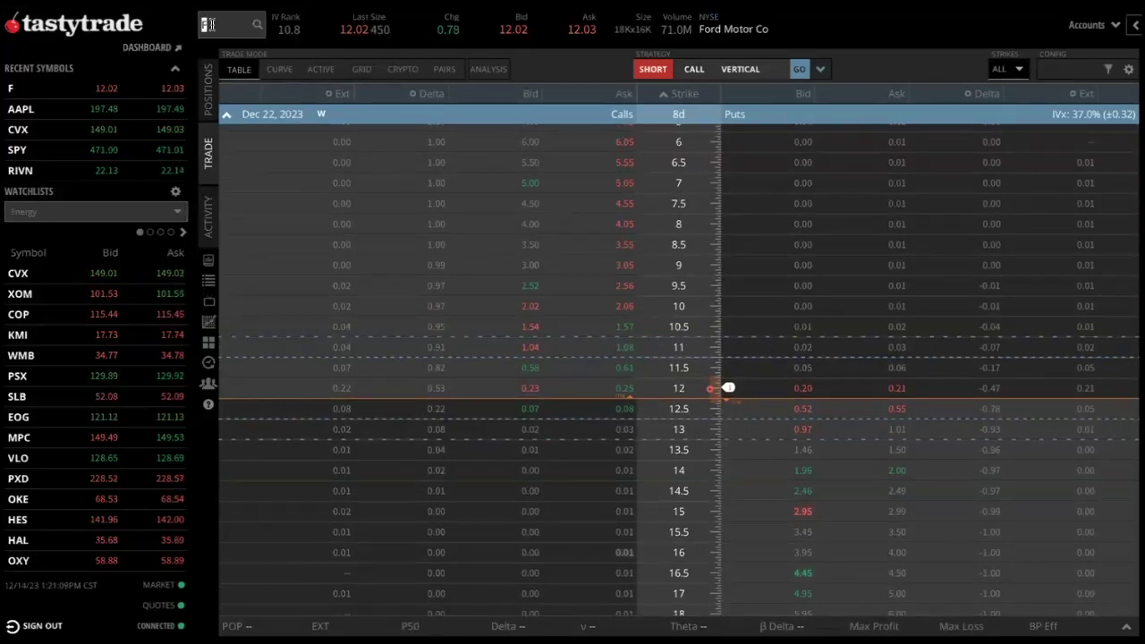
pyautogui.write('AAPL')
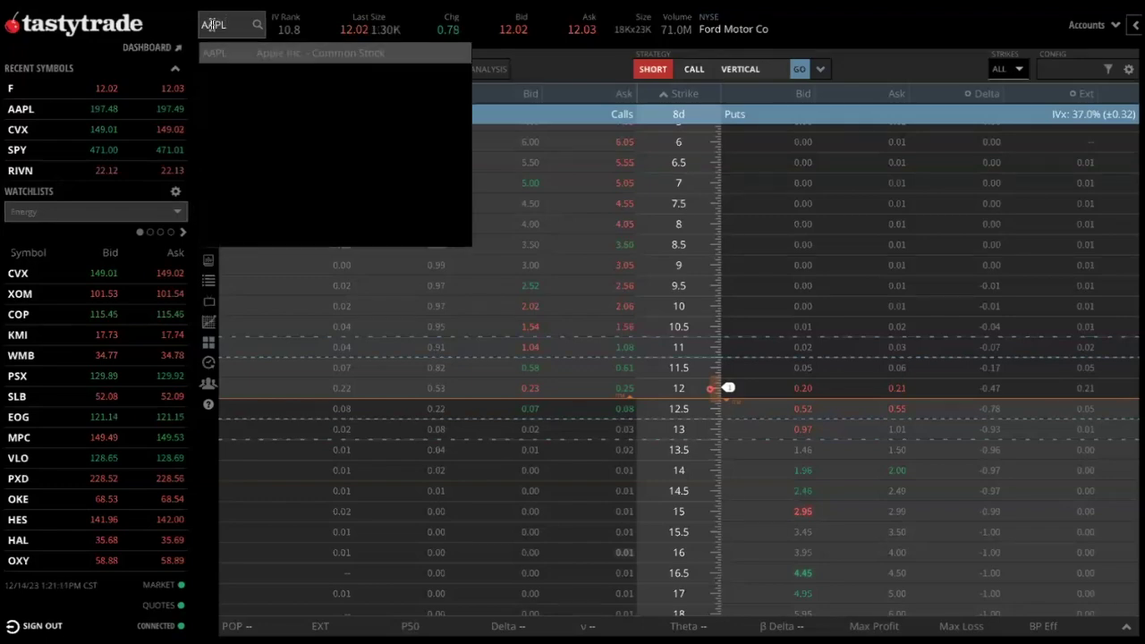
pyautogui.click(243, 50)
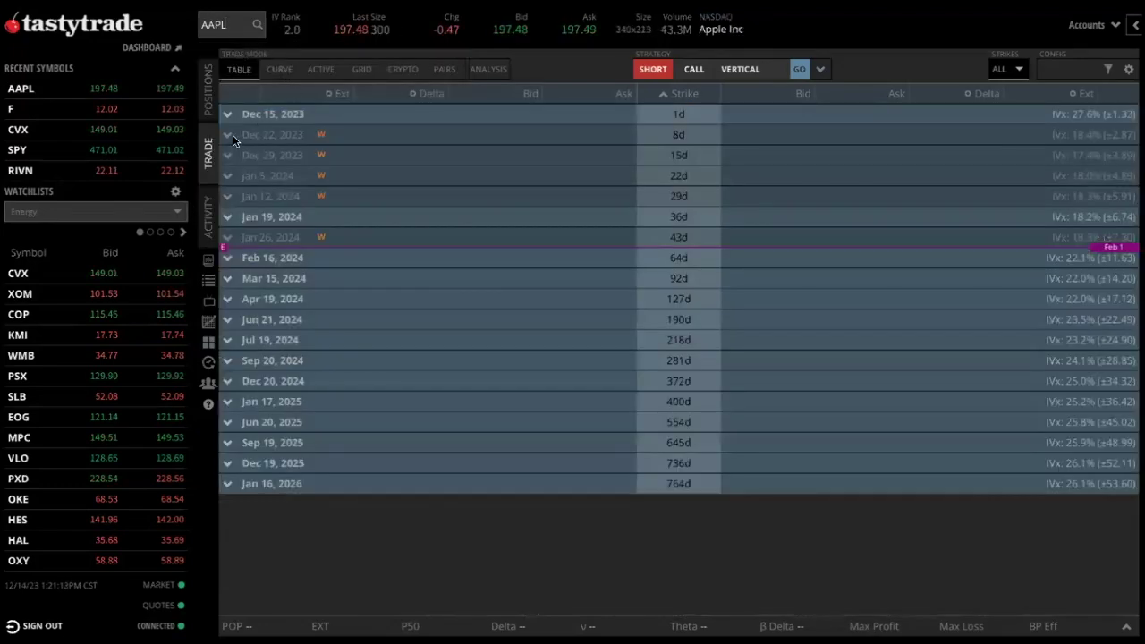
pyautogui.click(233, 135)
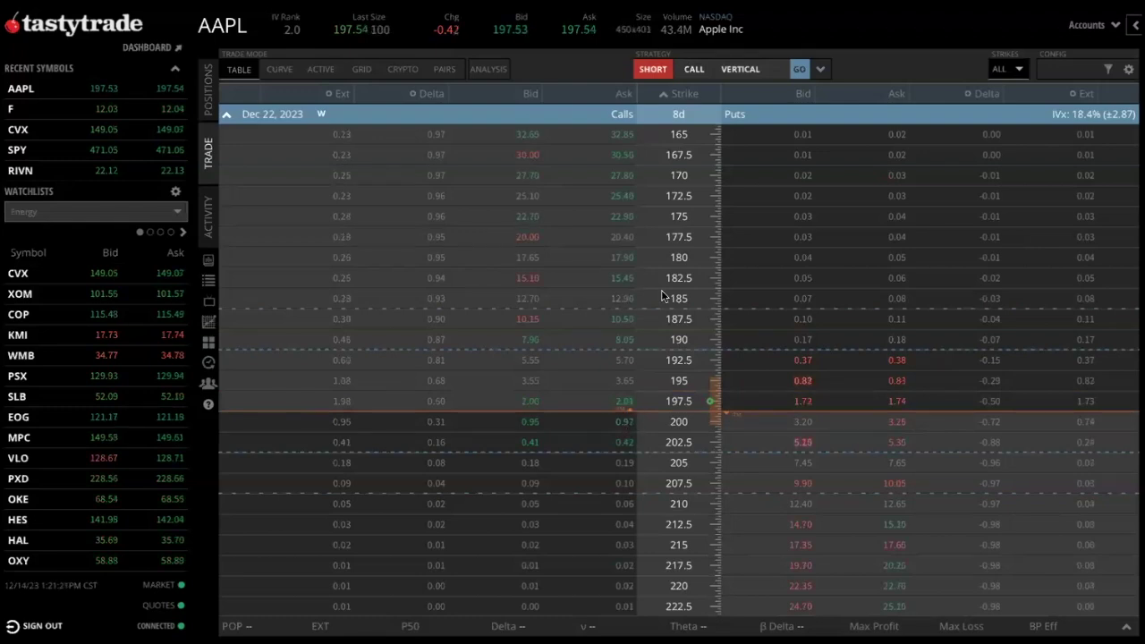
# - Build a one-lot AAPL Dec 22 call vertical that buys the 205 call and sells the 202.5 call
pyautogui.click(626, 443)
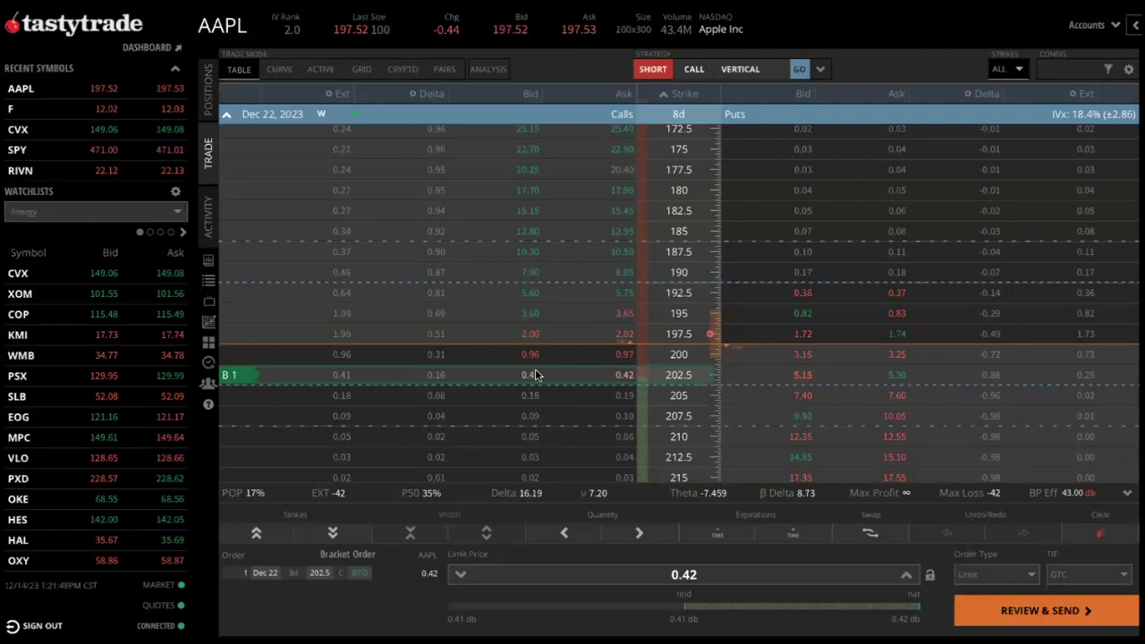
pyautogui.moveTo(564, 376); pyautogui.dragTo(565, 399)
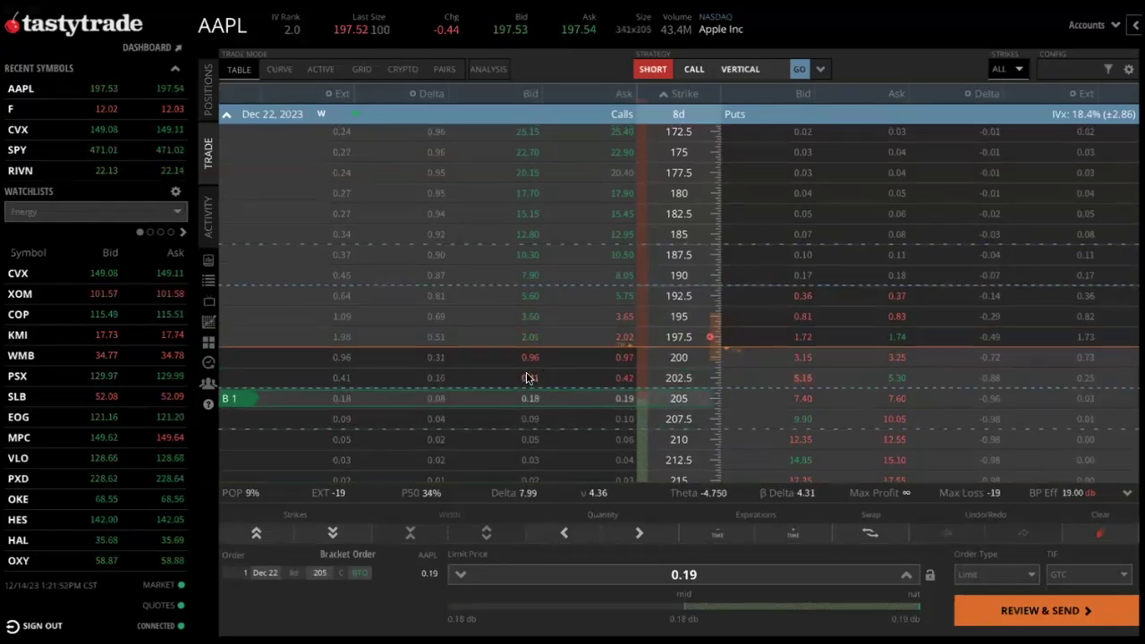
pyautogui.click(527, 377)
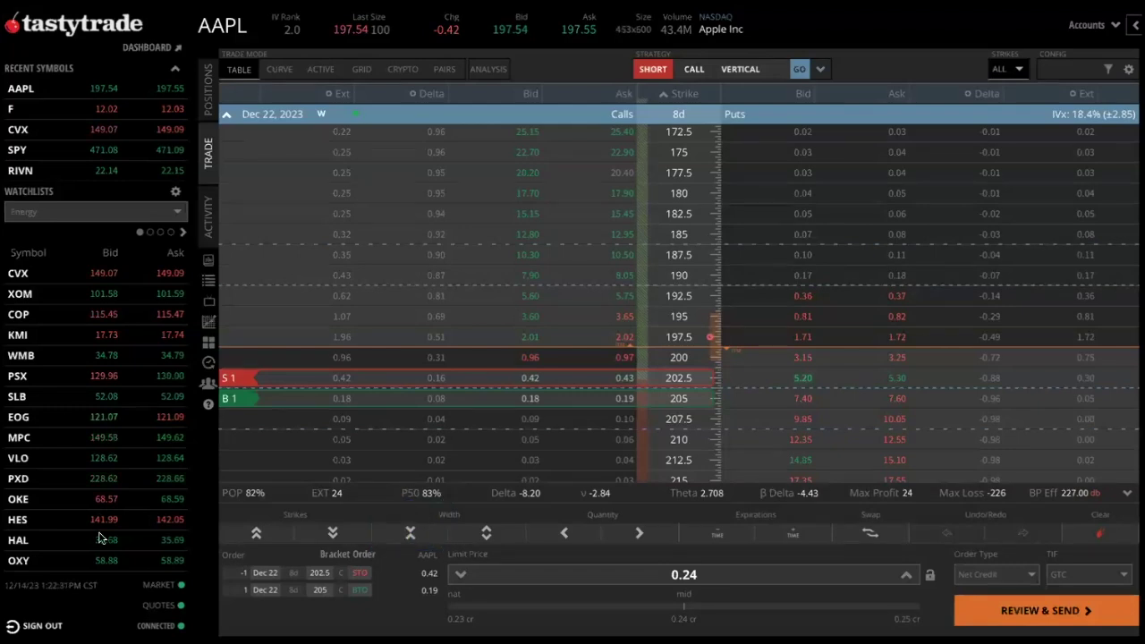
# - Open a bracket order for the AAPL vertical and set its opening limit price to 0.22
pyautogui.click(336, 556)
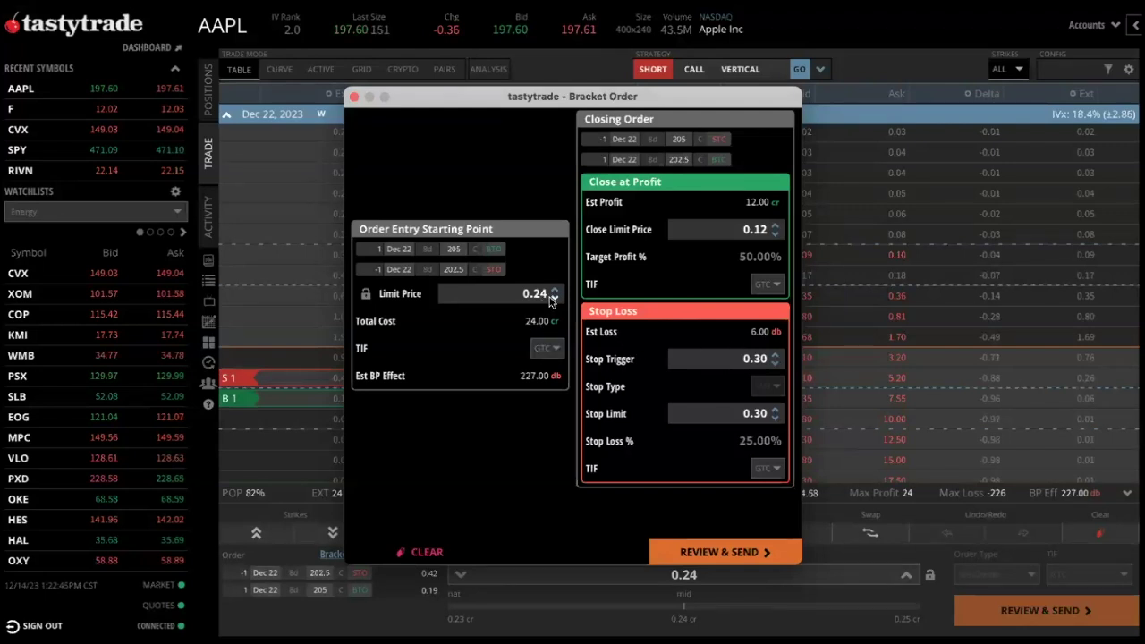
pyautogui.moveTo(533, 295); pyautogui.dragTo(569, 298)
pyautogui.write('22')
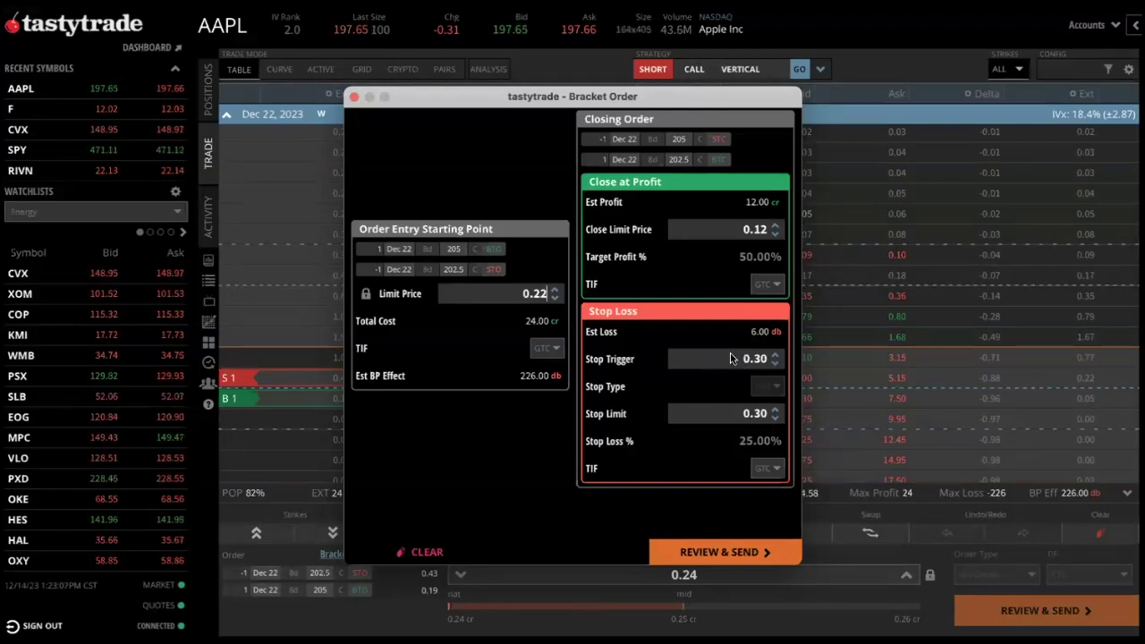
# - Set the stop limit of the bracket's stop loss to 0.35, and review and send the bracket order
pyautogui.click(774, 408)
pyautogui.click(774, 408)
pyautogui.click(775, 409)
pyautogui.click(775, 409)
pyautogui.click(774, 355)
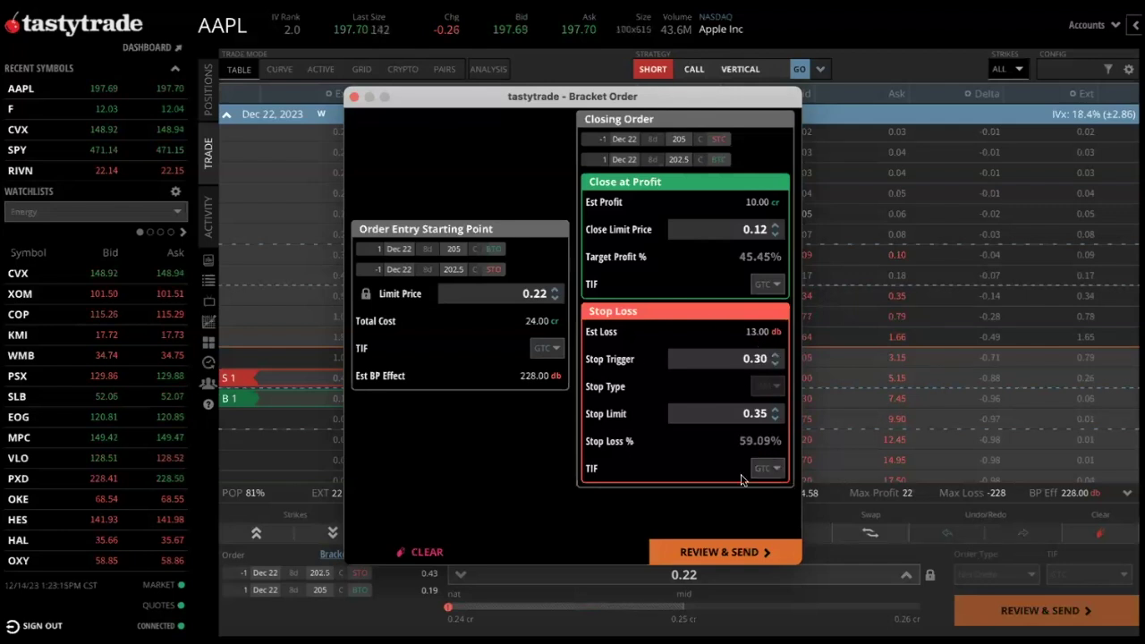
pyautogui.click(706, 548)
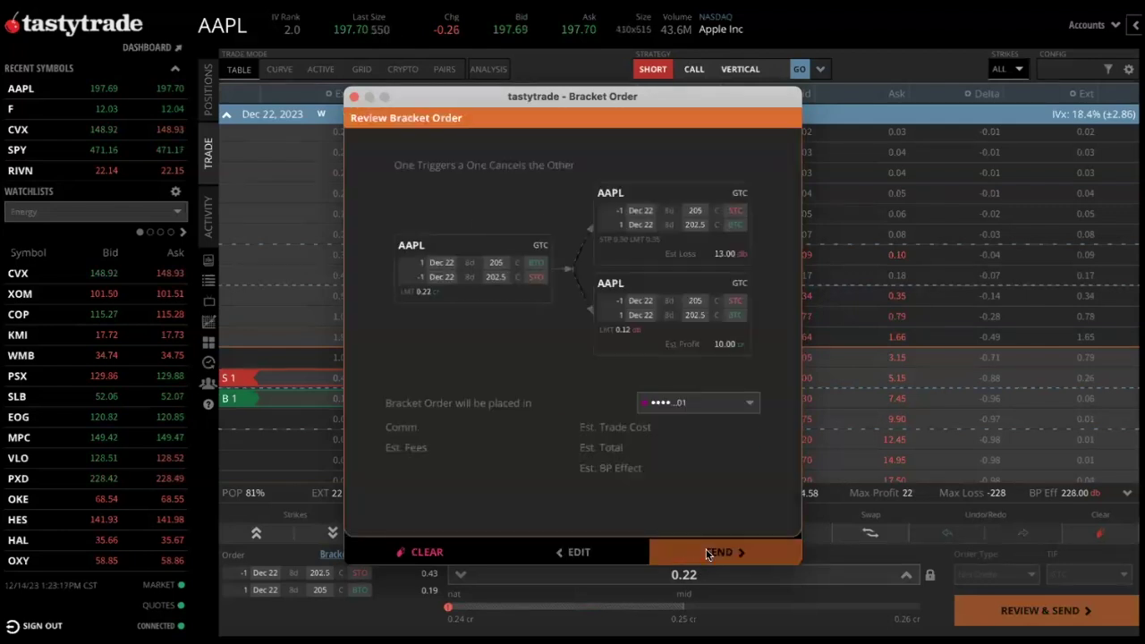
pyautogui.click(724, 551)
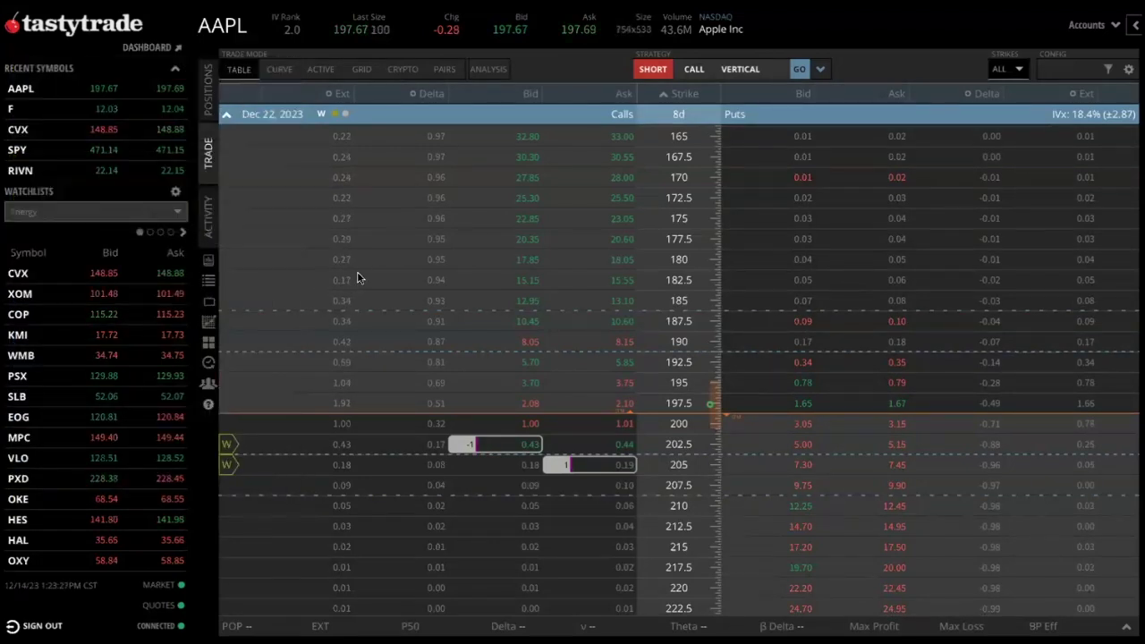
# - Show the AAPL vertical's details on the positions page and cancel the complex order behind its two working closing orders
pyautogui.click(212, 104)
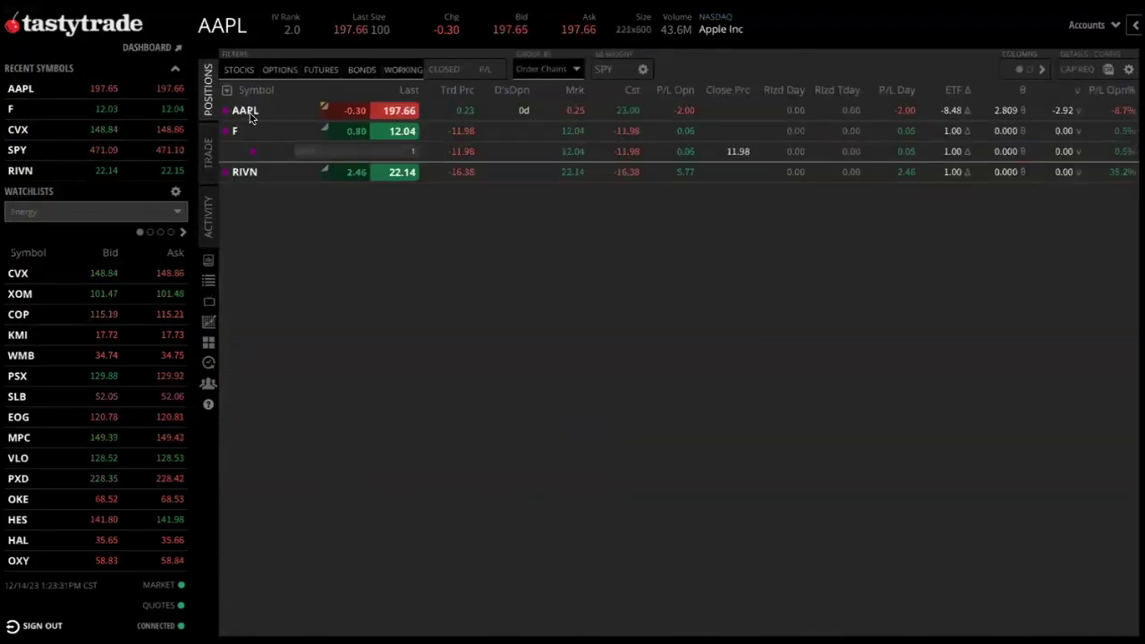
pyautogui.click(254, 114)
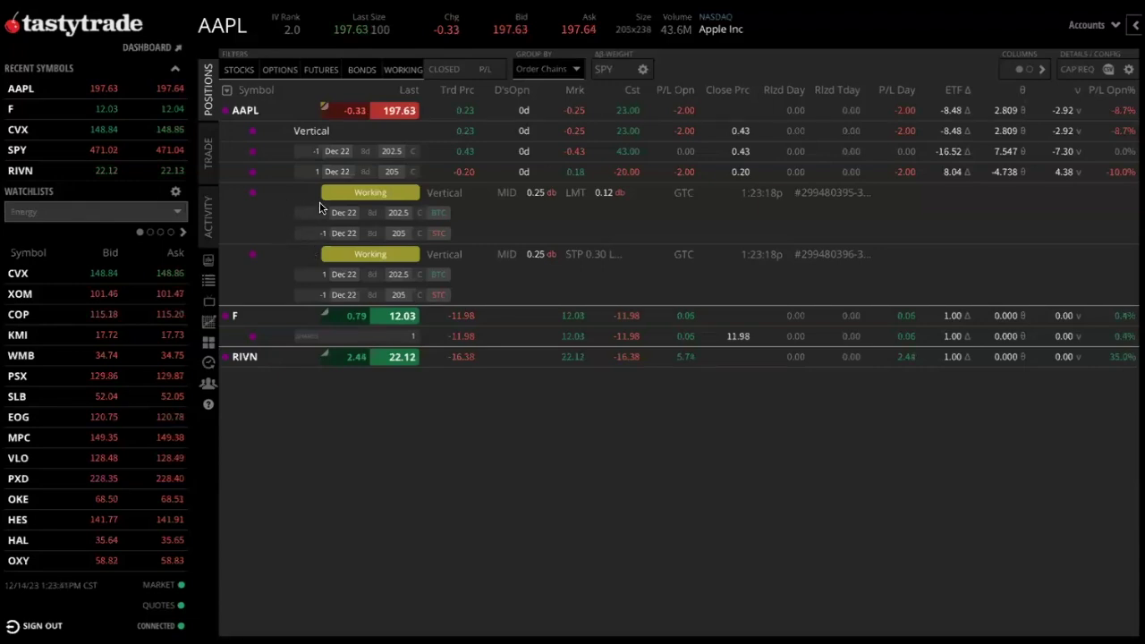
pyautogui.rightClick(357, 196)
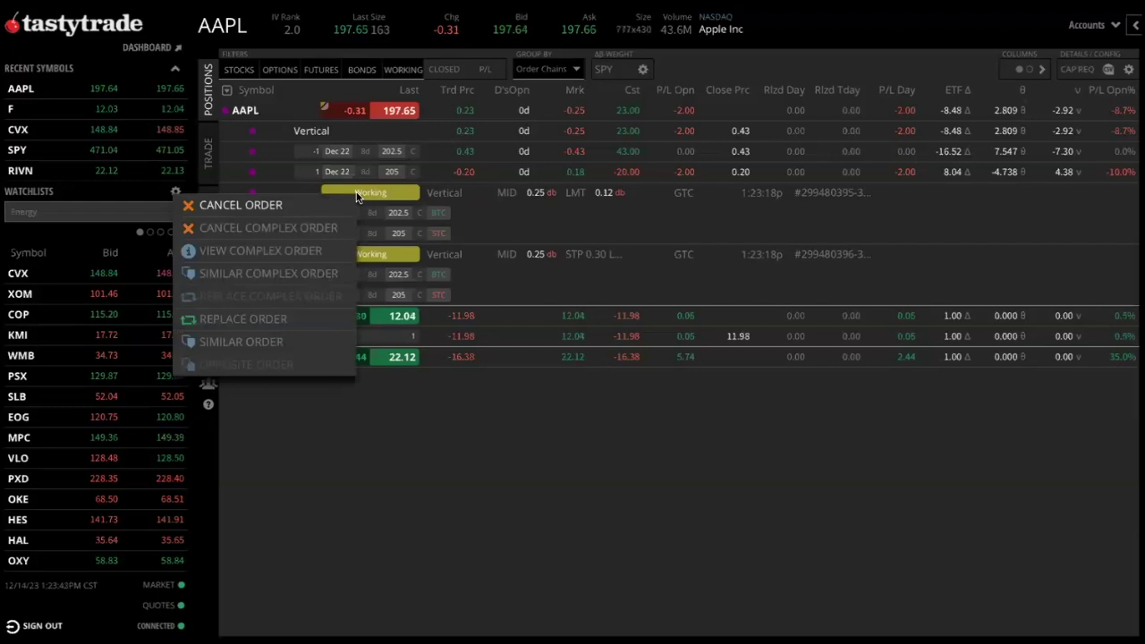
pyautogui.click(324, 230)
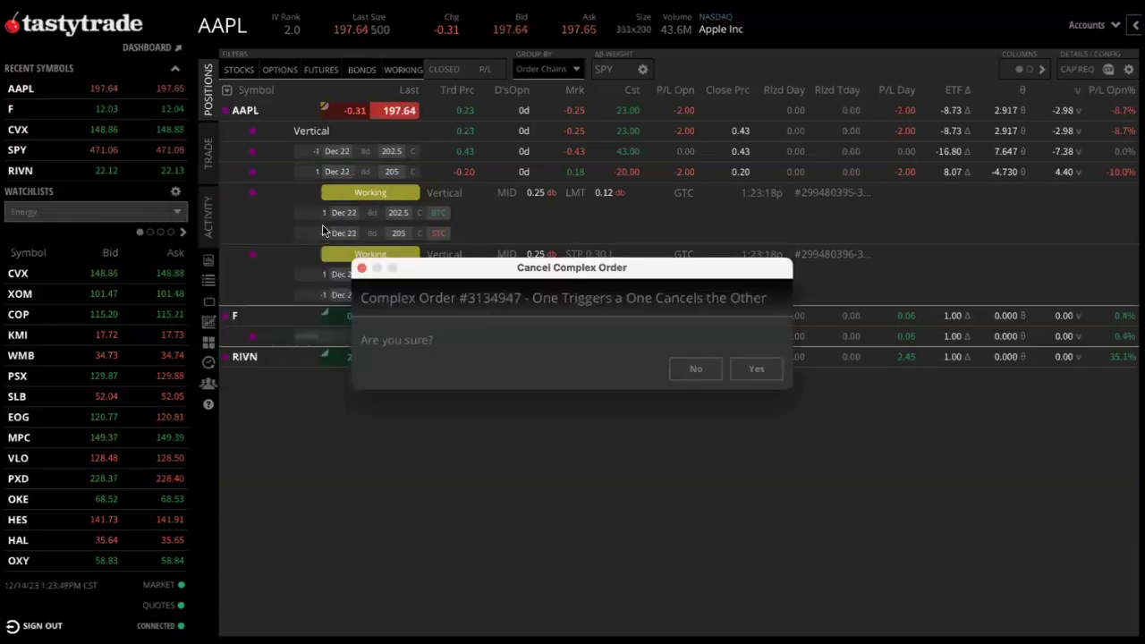
pyautogui.click(756, 368)
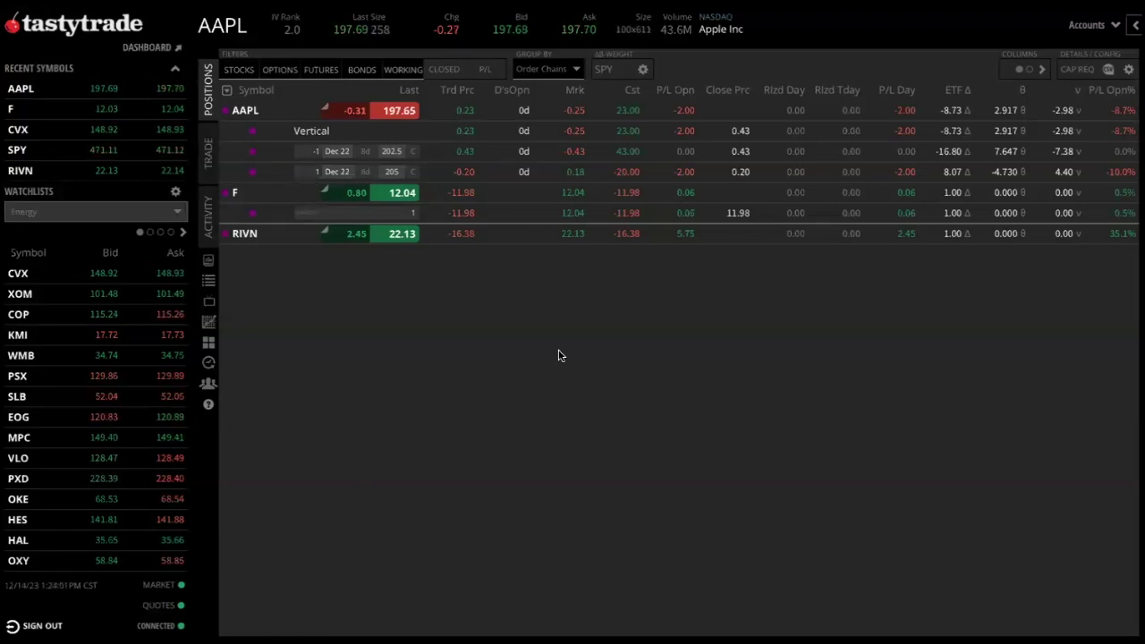
pyautogui.click(278, 152)
pyautogui.keyDown('shift'); pyautogui.click(270, 172); pyautogui.keyUp('shift')
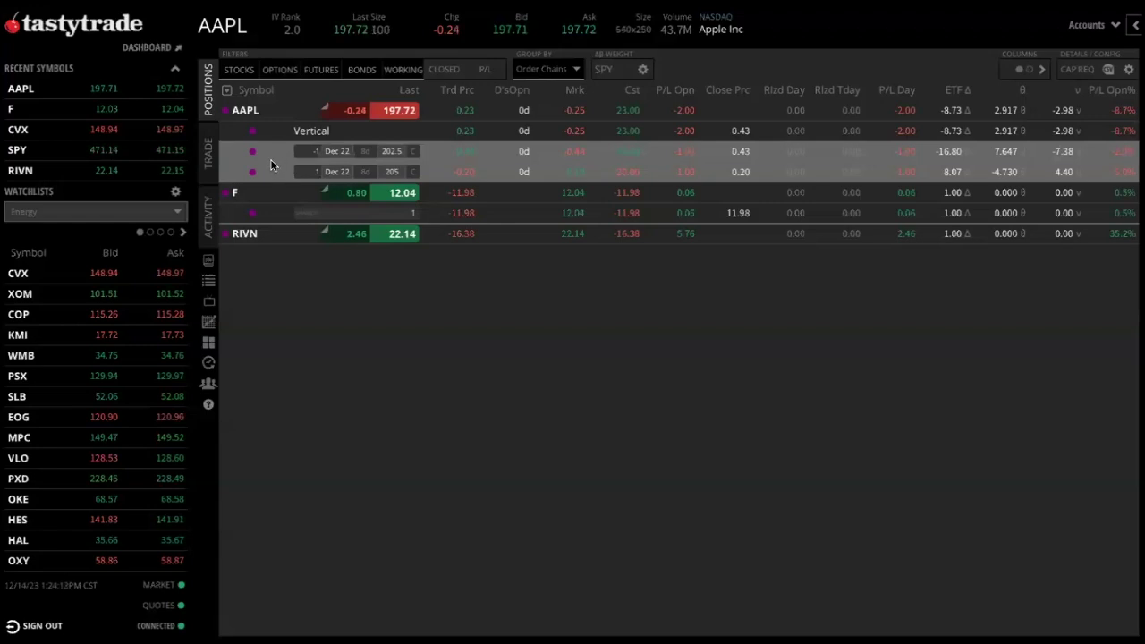
pyautogui.rightClick(272, 161)
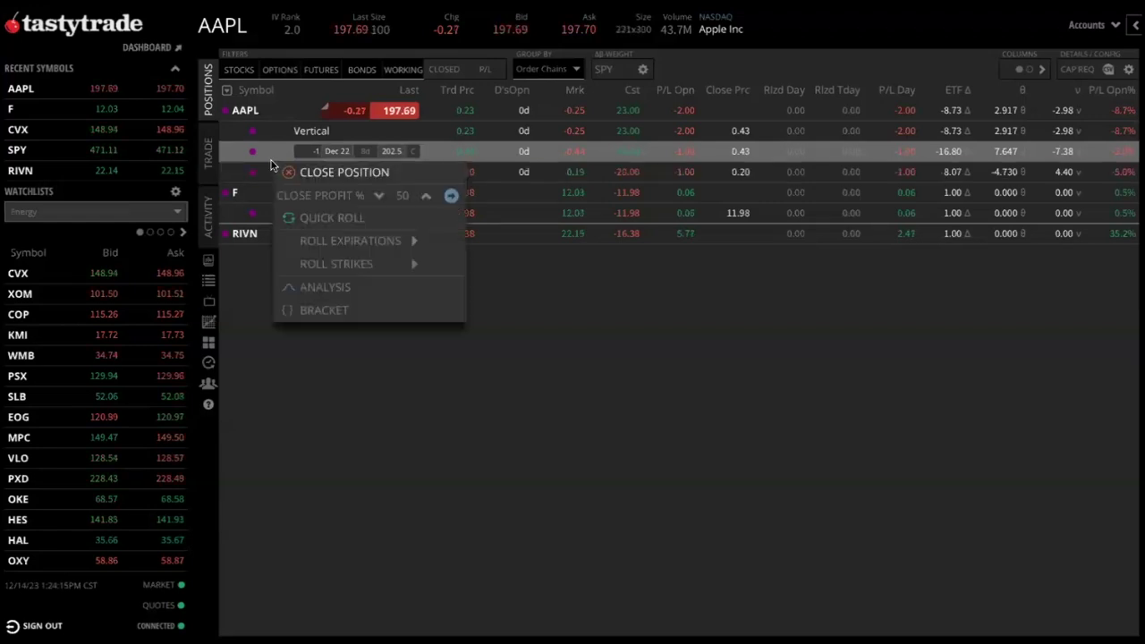
pyautogui.moveTo(348, 235)
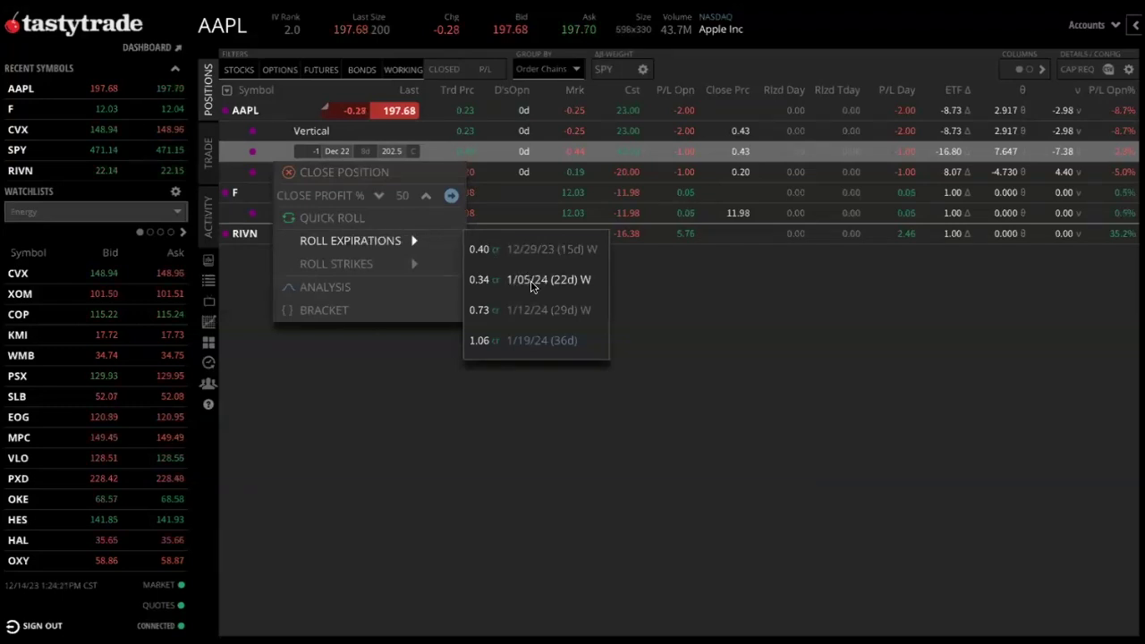
pyautogui.click(532, 281)
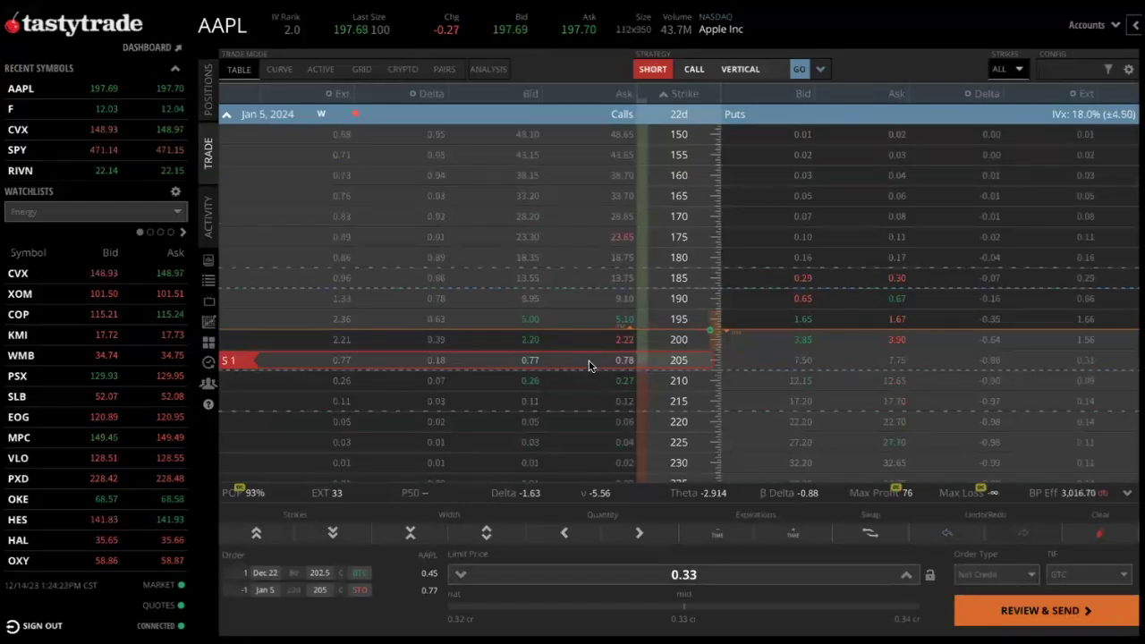
pyautogui.click(208, 90)
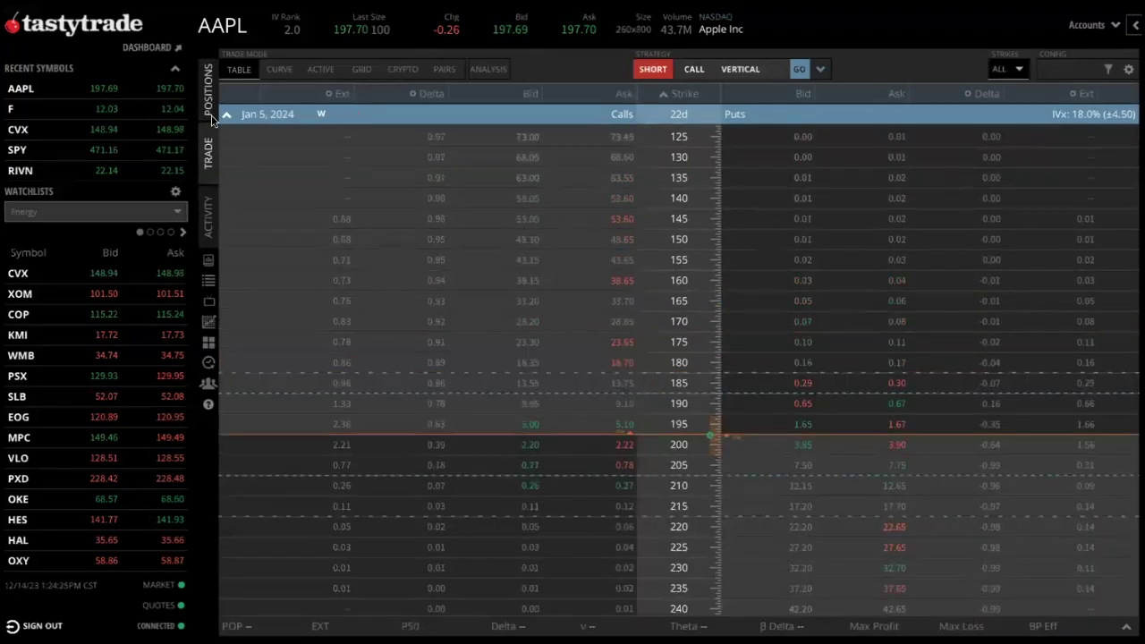
# - Roll both legs of the AAPL Dec 22 202.5/205 call vertical to the 12/29/23 expiration at a 0.14 credit limit and send the order
pyautogui.click(291, 152)
pyautogui.keyDown('ctrl'); pyautogui.click(280, 170); pyautogui.keyUp('ctrl')
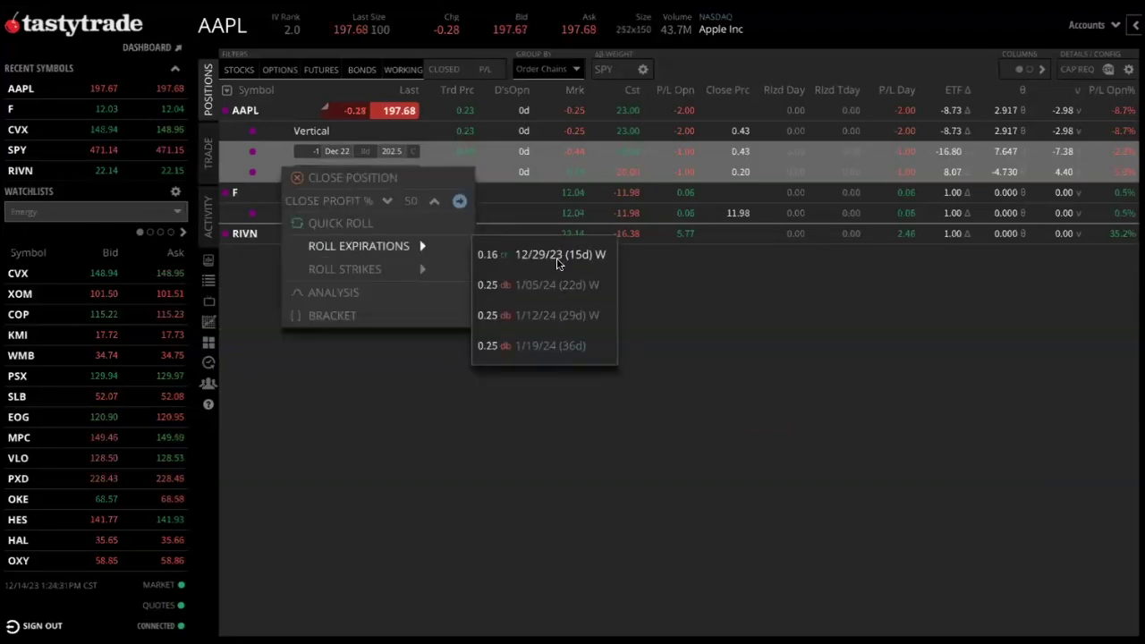
pyautogui.click(556, 258)
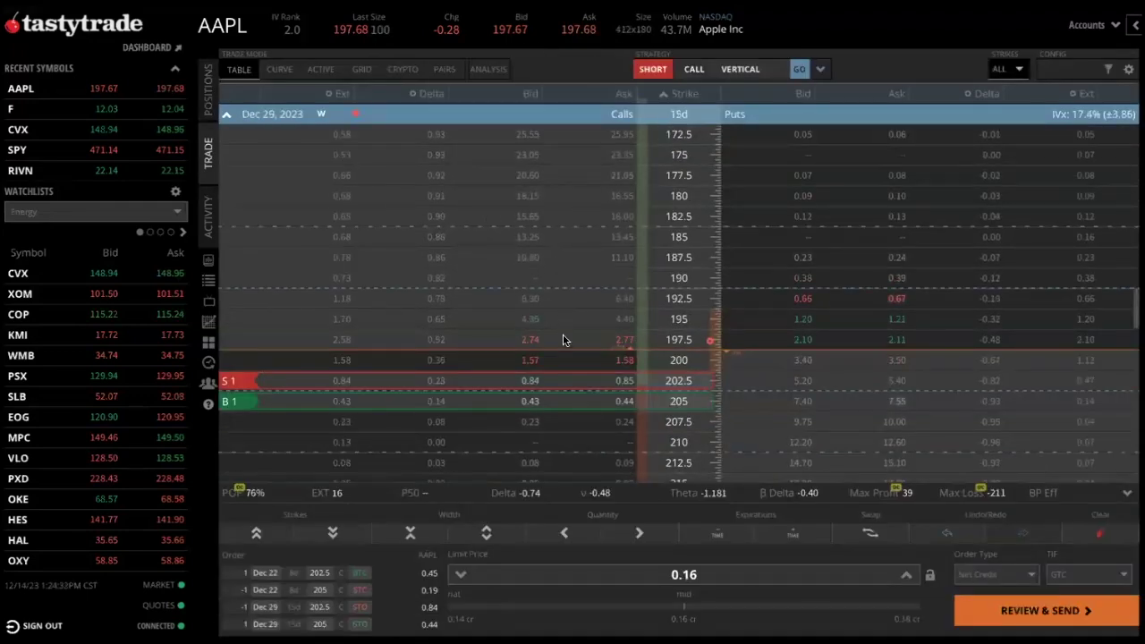
pyautogui.scroll(-2, 641, 343)
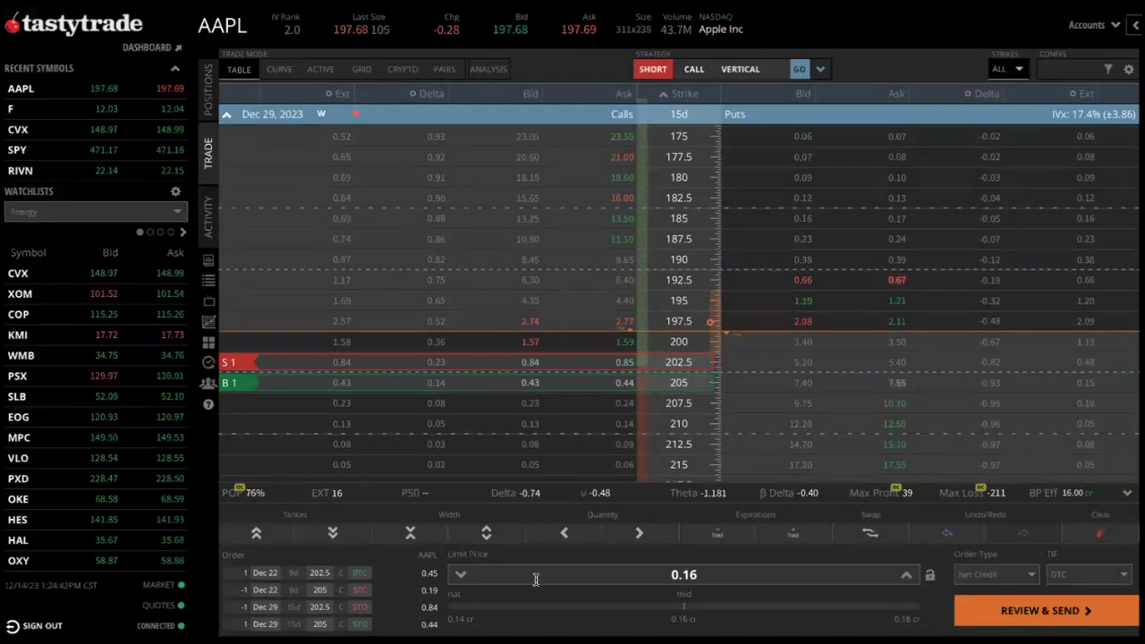
pyautogui.click(461, 574)
pyautogui.click(460, 574)
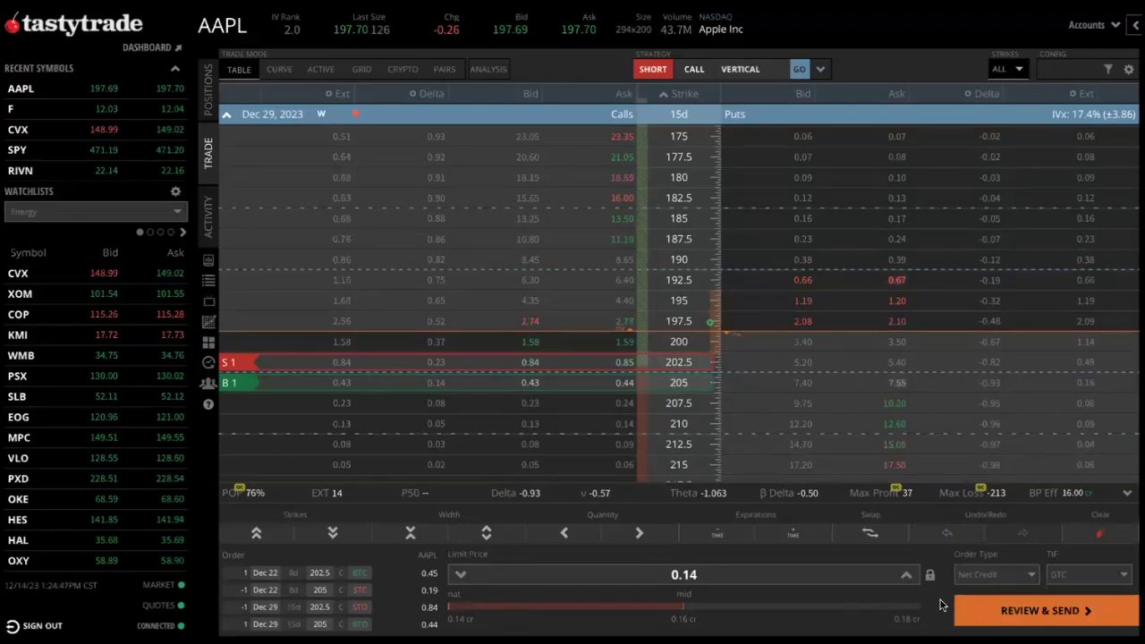
pyautogui.click(1015, 612)
pyautogui.click(1015, 612)
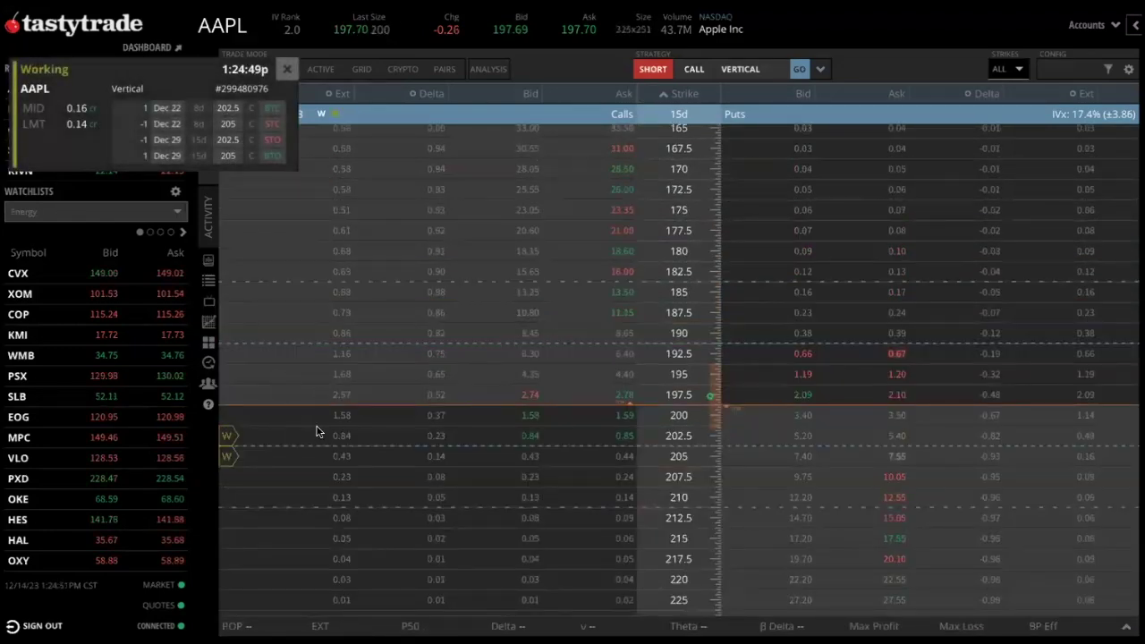
# - Replace the working AAPL roll order with a 0.12 credit limit price, and review and send it
pyautogui.click(229, 435)
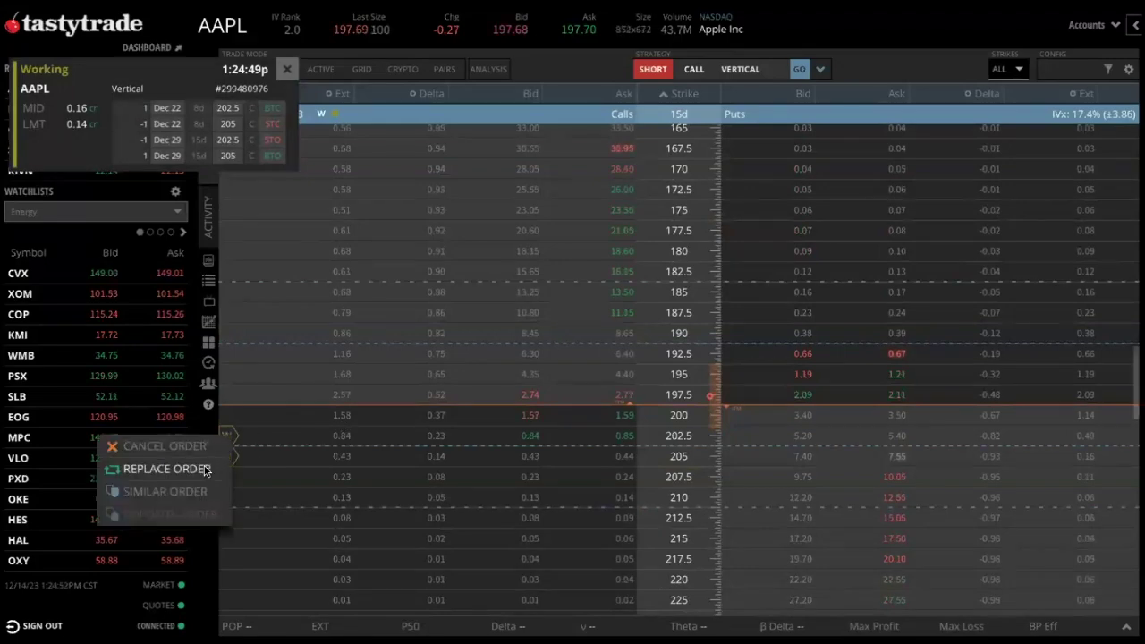
pyautogui.click(167, 468)
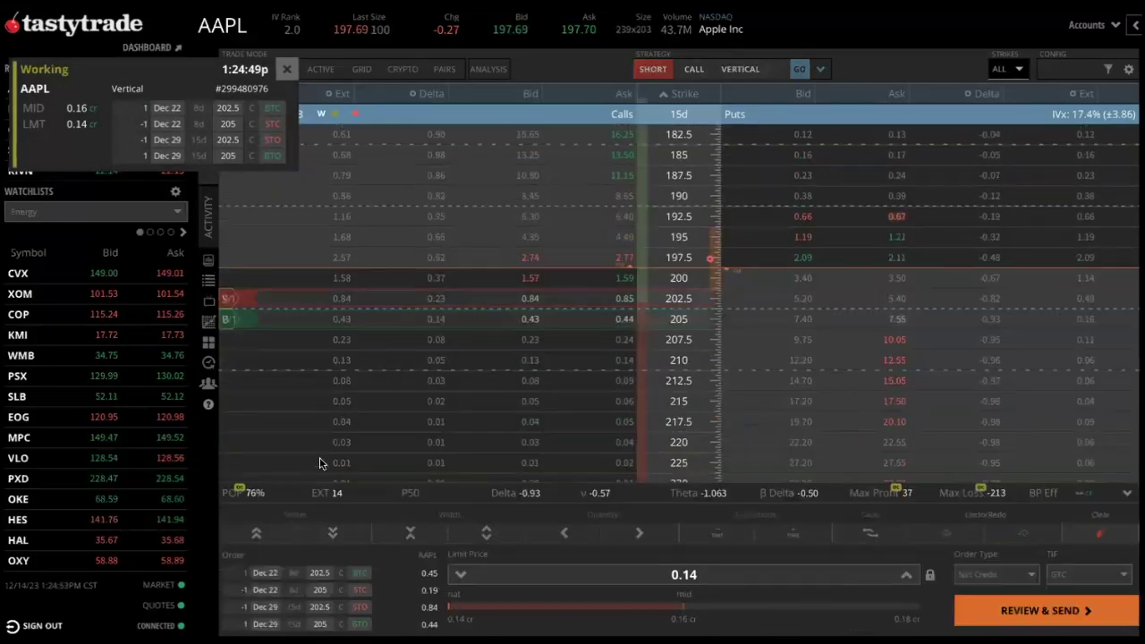
pyautogui.click(461, 574)
pyautogui.click(461, 575)
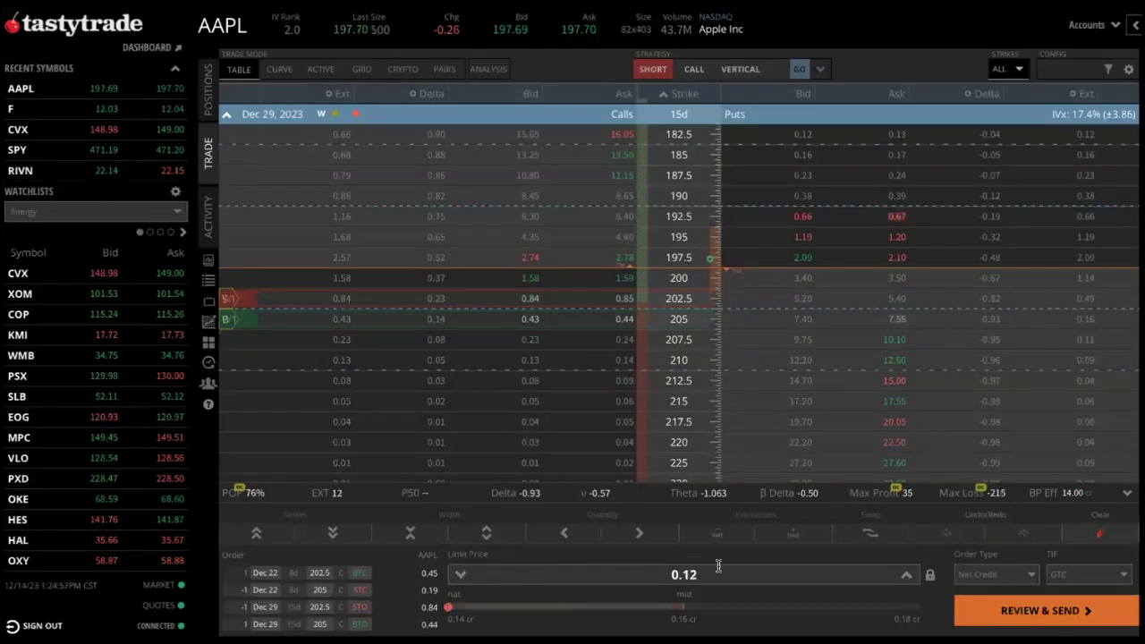
pyautogui.click(993, 611)
pyautogui.click(991, 614)
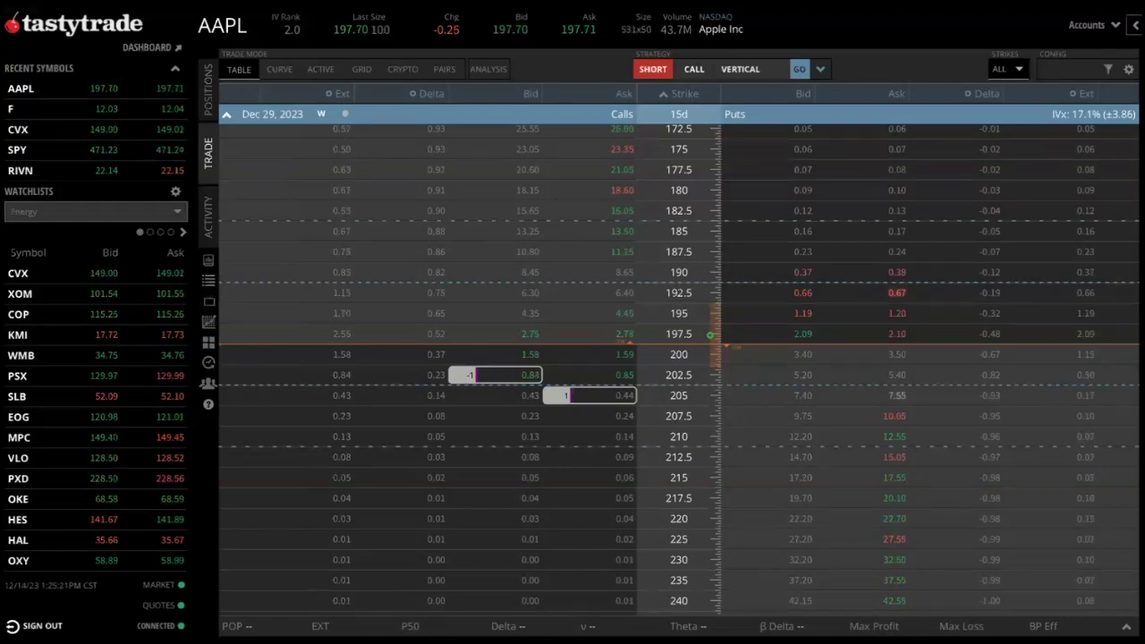
pyautogui.moveTo(888, 189); pyautogui.dragTo(1125, 30)
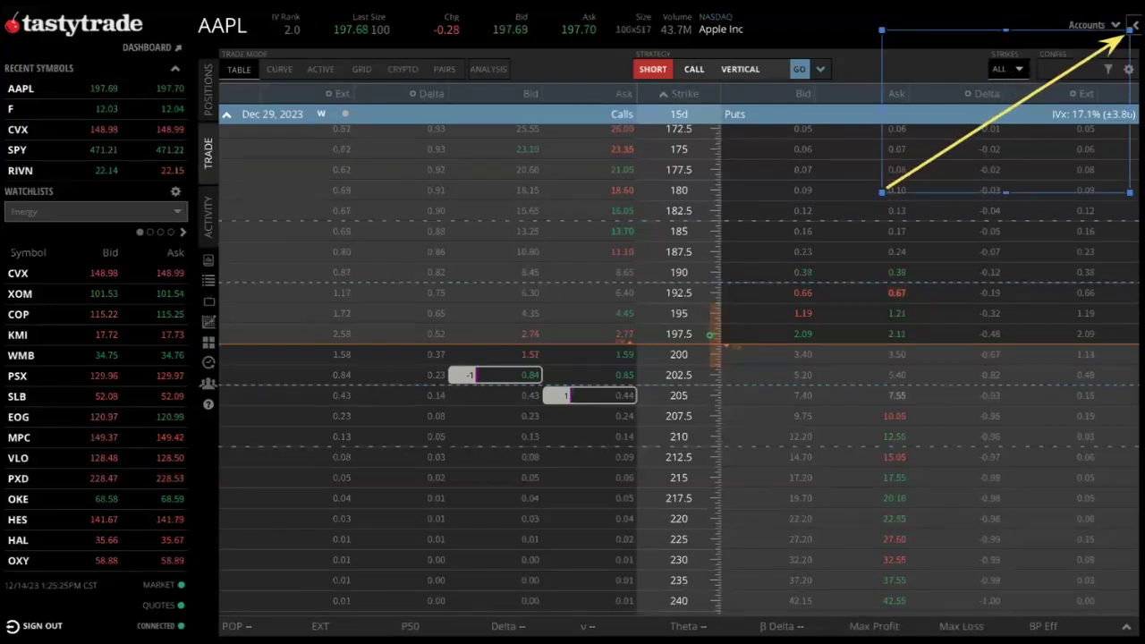
pyautogui.press('Escape')
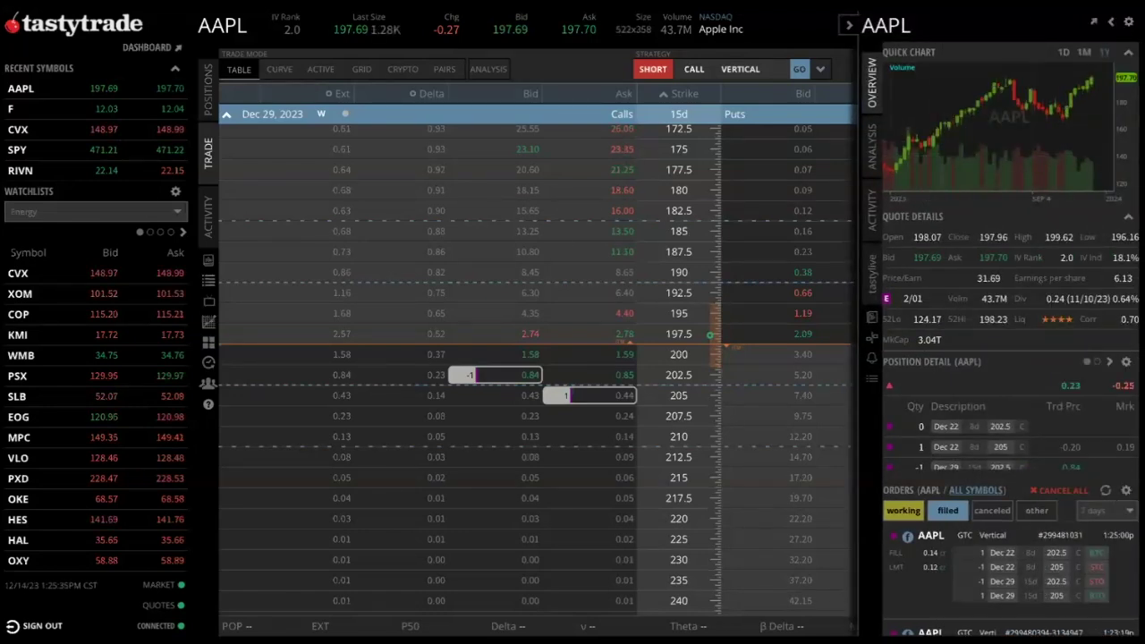
pyautogui.moveTo(772, 286); pyautogui.dragTo(850, 333)
pyautogui.moveTo(795, 390); pyautogui.dragTo(866, 340)
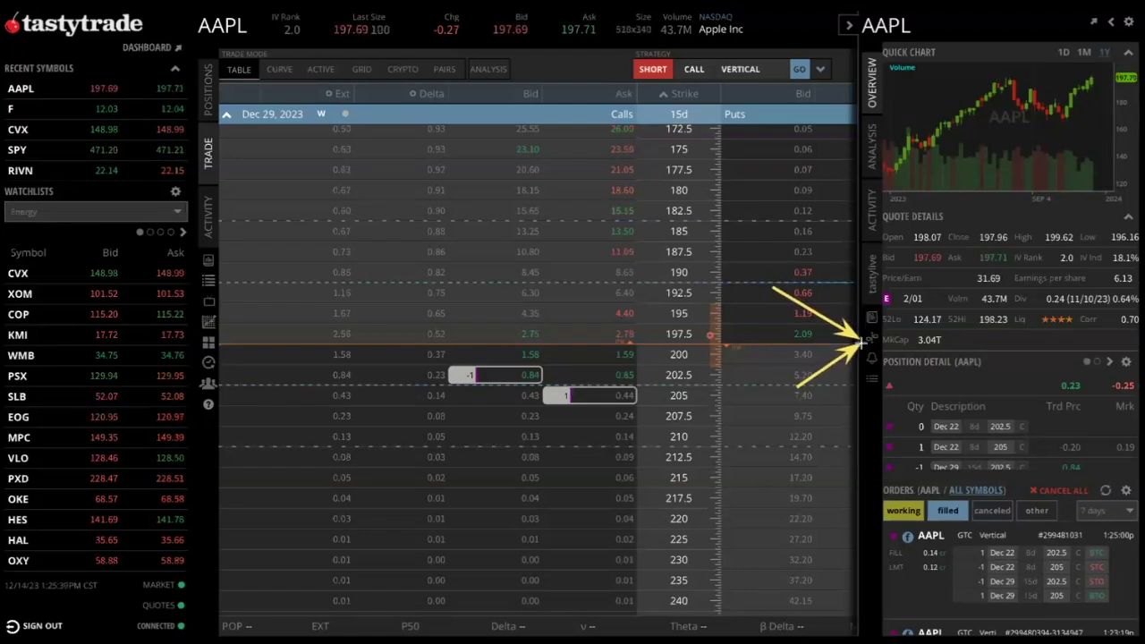
pyautogui.hotkey('ctrl', 'z')
pyautogui.hotkey('ctrl', 'z')
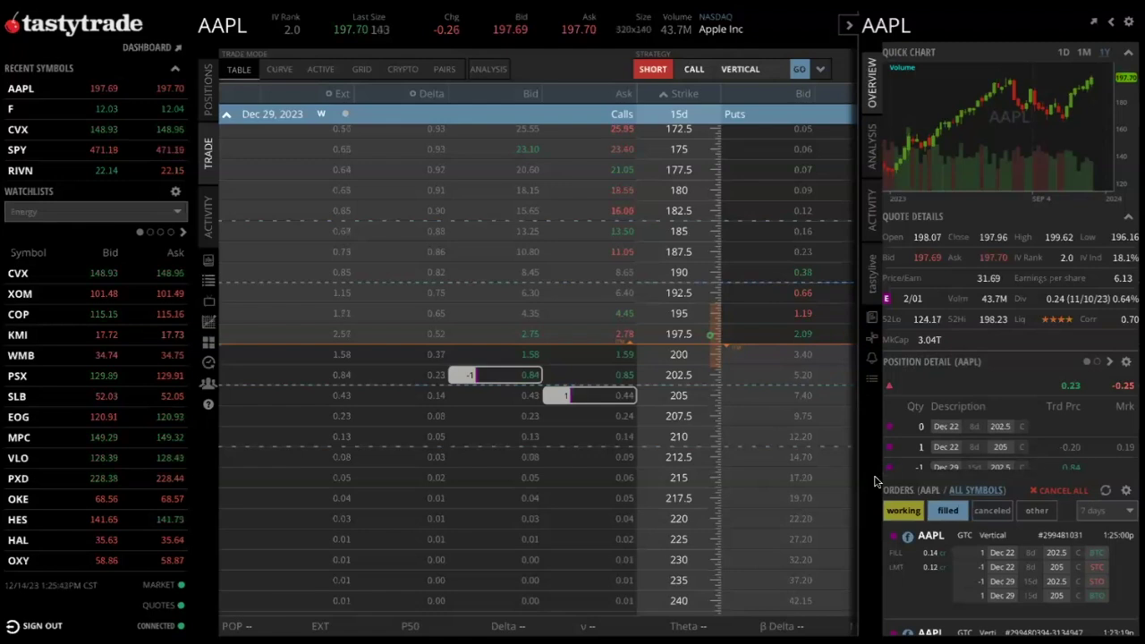
# - Examine AAPL's order chains over the 30-day period and collapse the symbol's detail sidebar
pyautogui.click(871, 339)
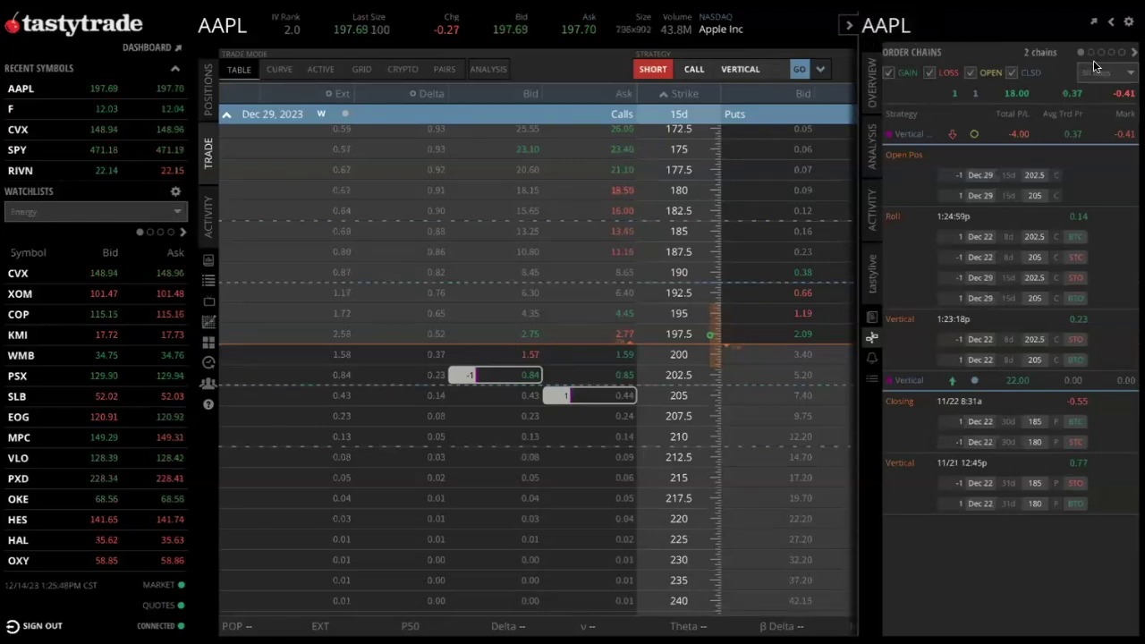
pyautogui.click(1113, 75)
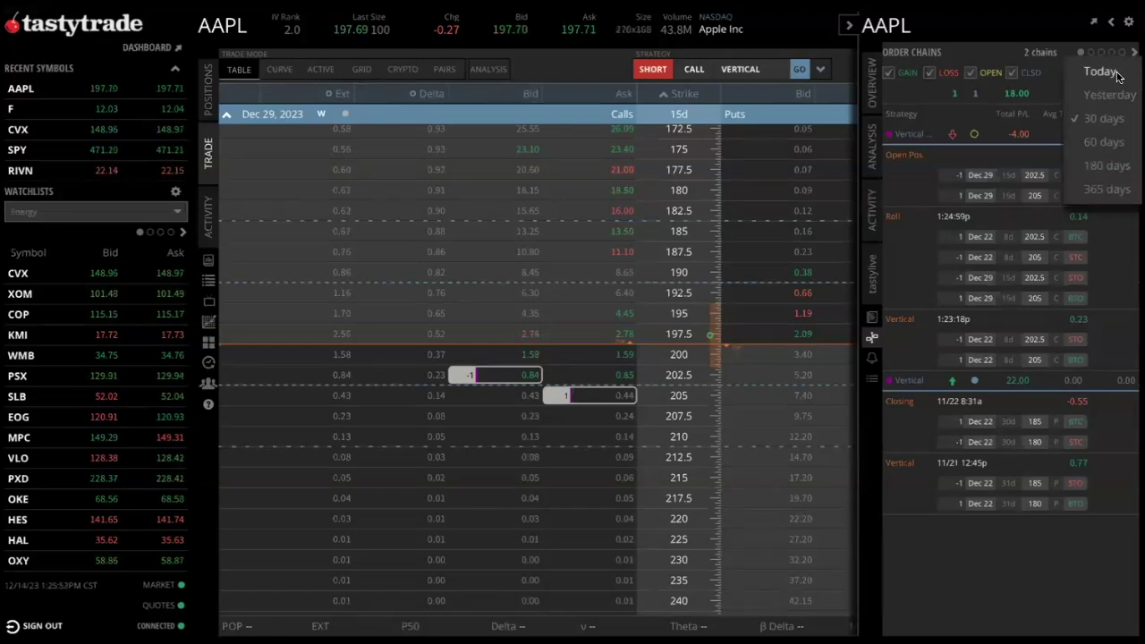
pyautogui.click(1105, 120)
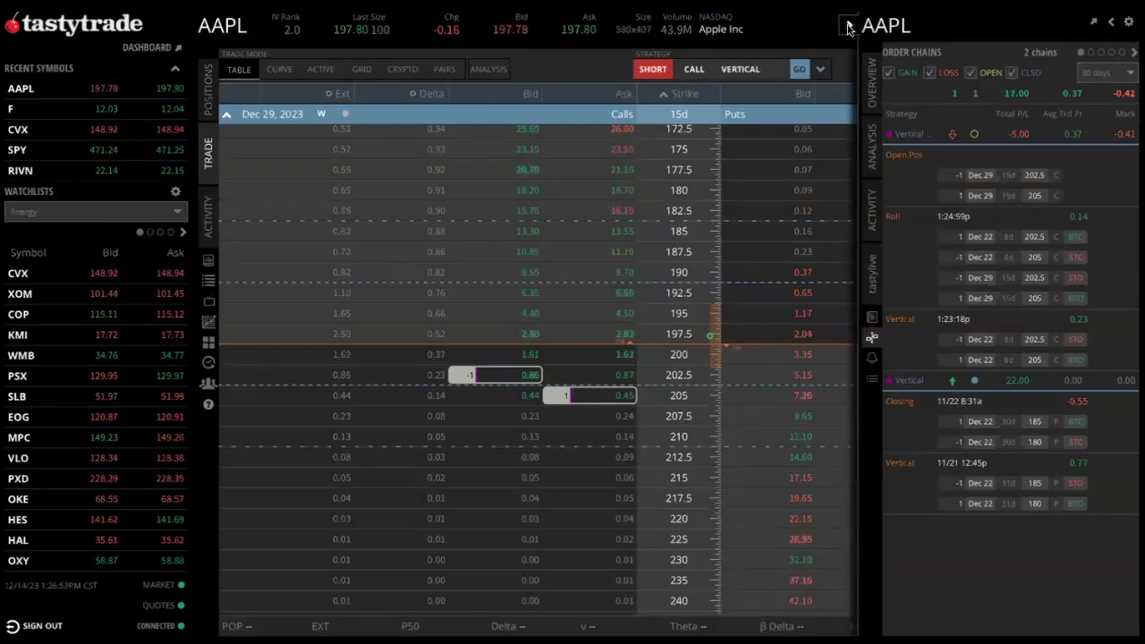
pyautogui.click(848, 29)
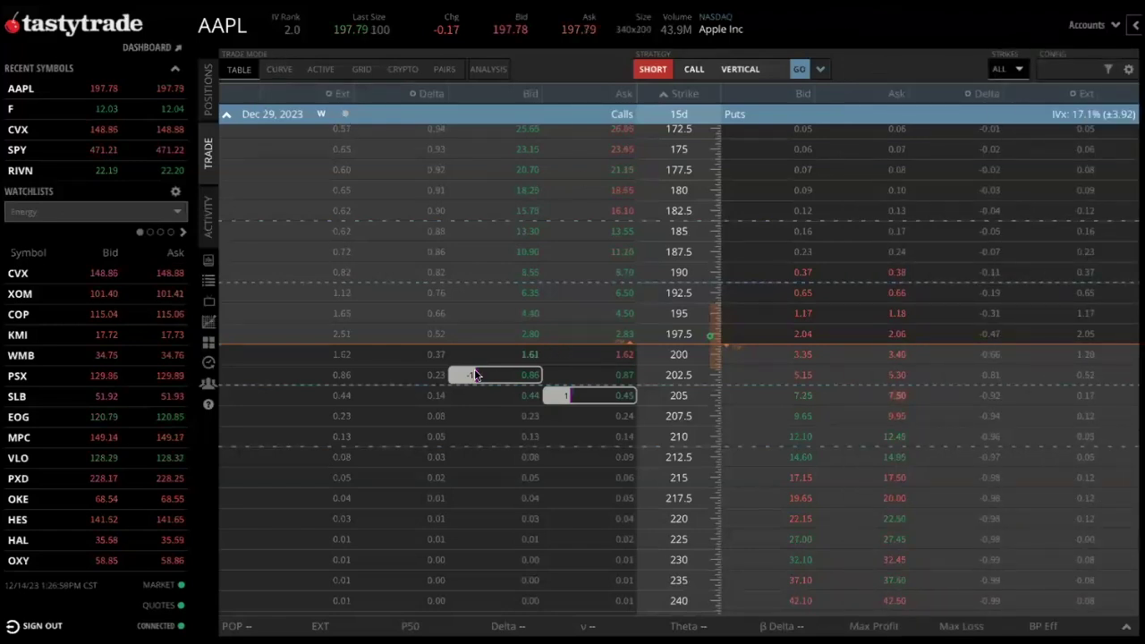
# - Collapse the AAPL expirations, load the TSLA option chain and expand its Dec 29, 2023 expiration
pyautogui.click(227, 115)
pyautogui.click(231, 136)
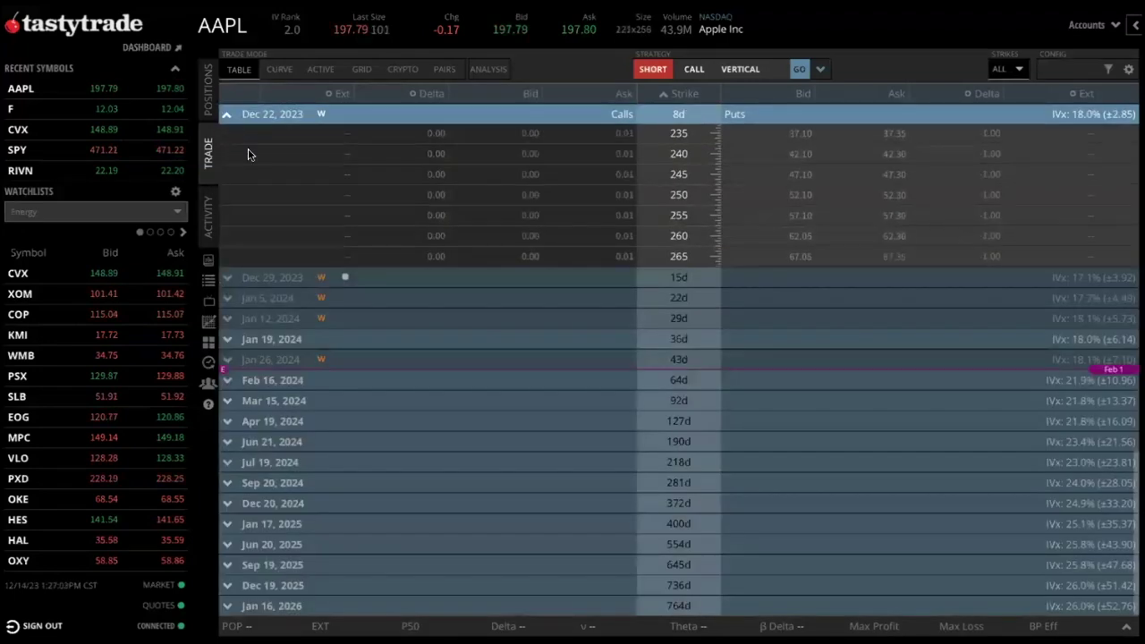
pyautogui.click(227, 115)
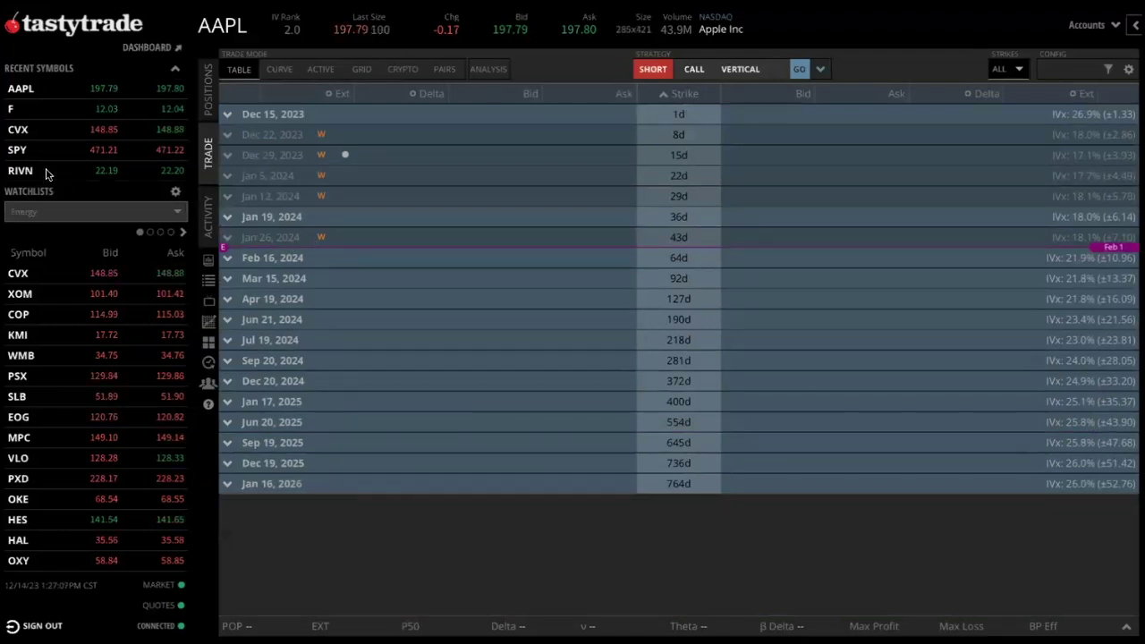
pyautogui.click(222, 27)
pyautogui.write('TSLA')
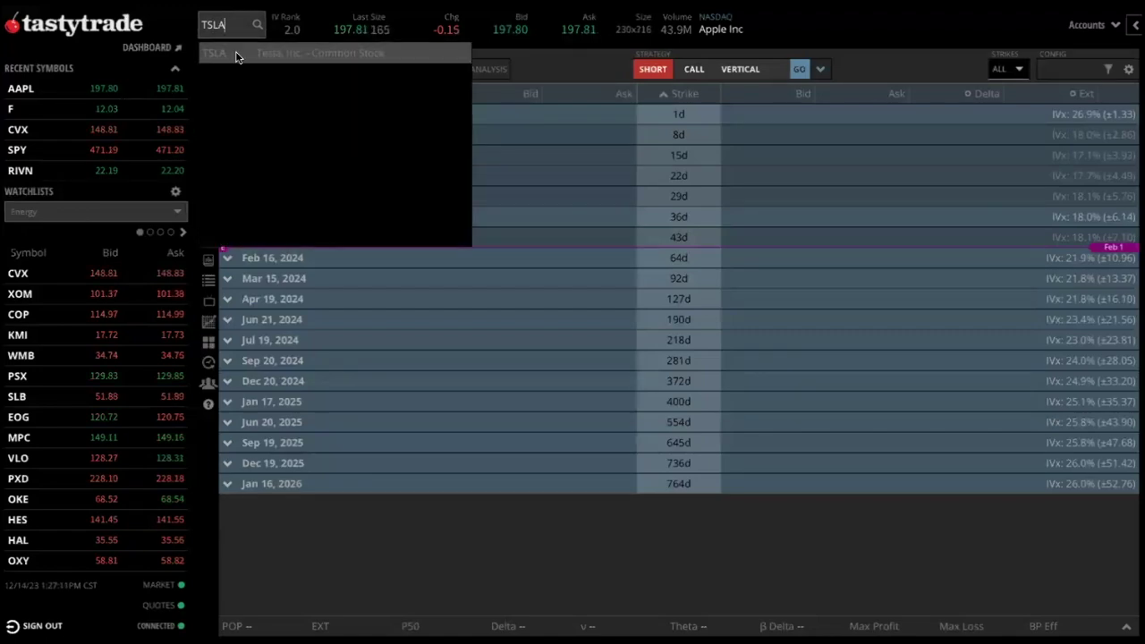
pyautogui.press('Return')
pyautogui.click(235, 155)
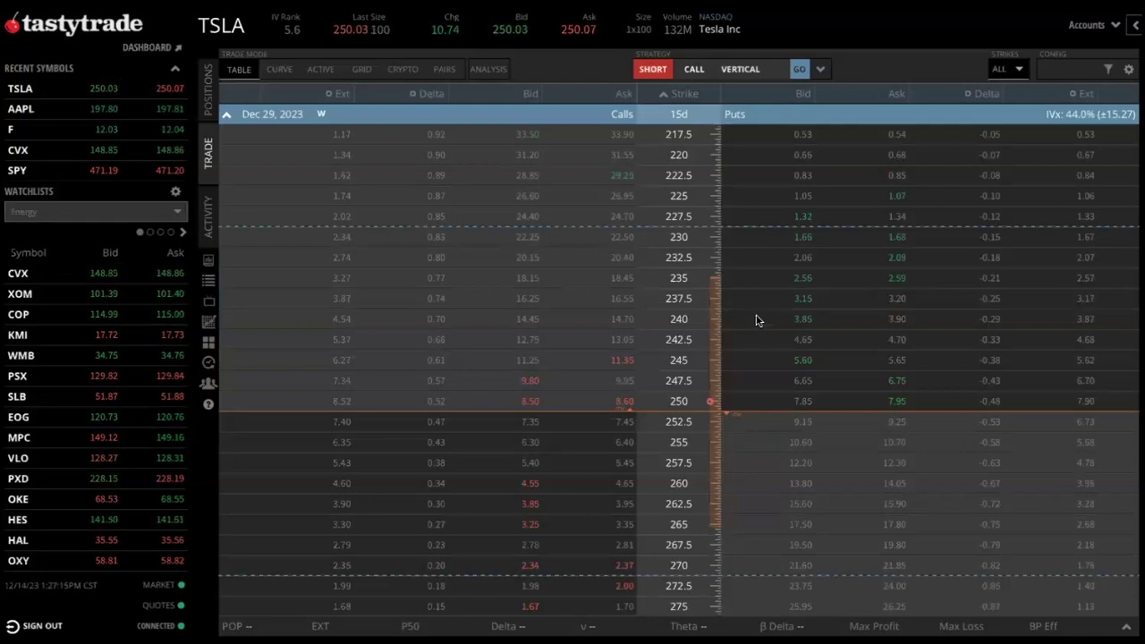
# - Build a one-lot TSLA Dec 29 iron condor selling the 237.5 put and 257.5 call and buying the 232.5 put and 262.5 call
pyautogui.click(805, 300)
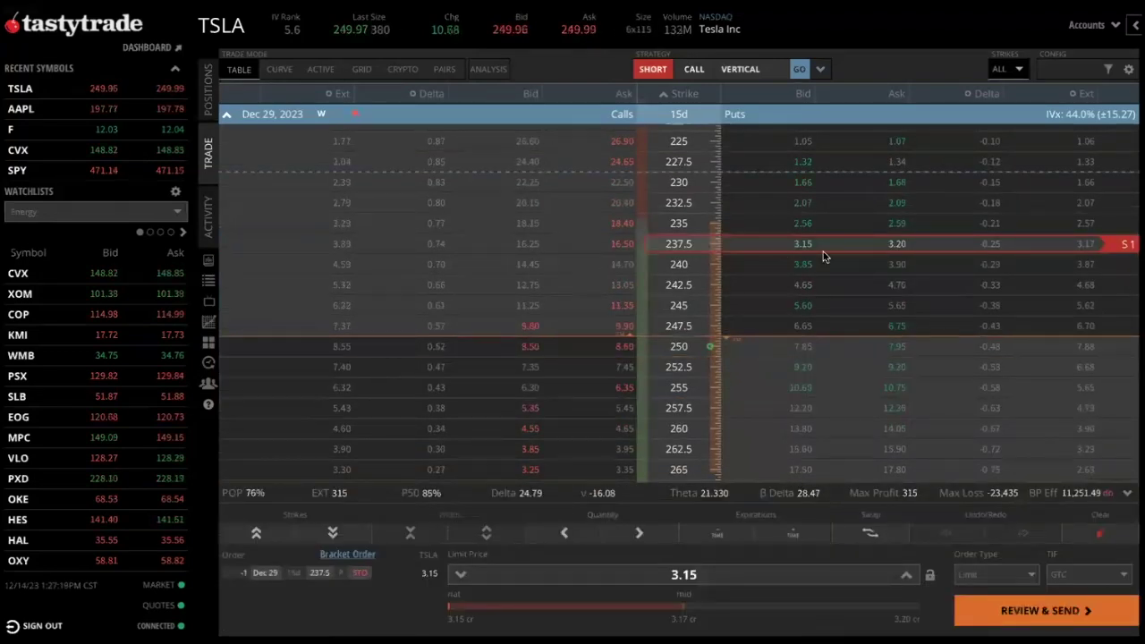
pyautogui.click(896, 224)
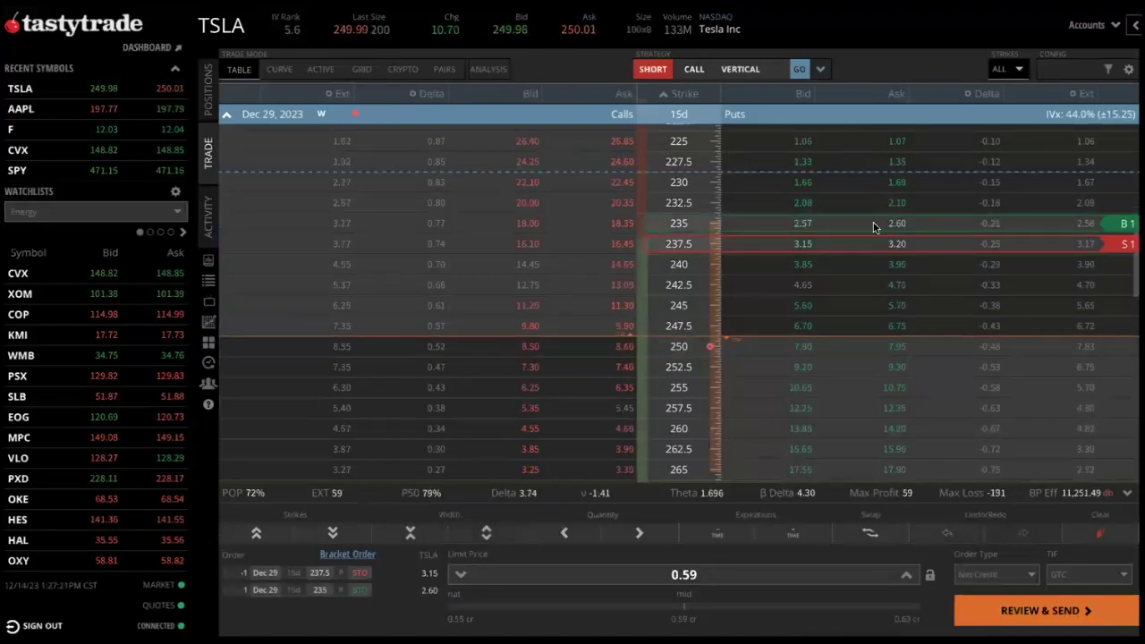
pyautogui.moveTo(874, 225); pyautogui.dragTo(924, 207)
pyautogui.scroll(-2, 742, 338)
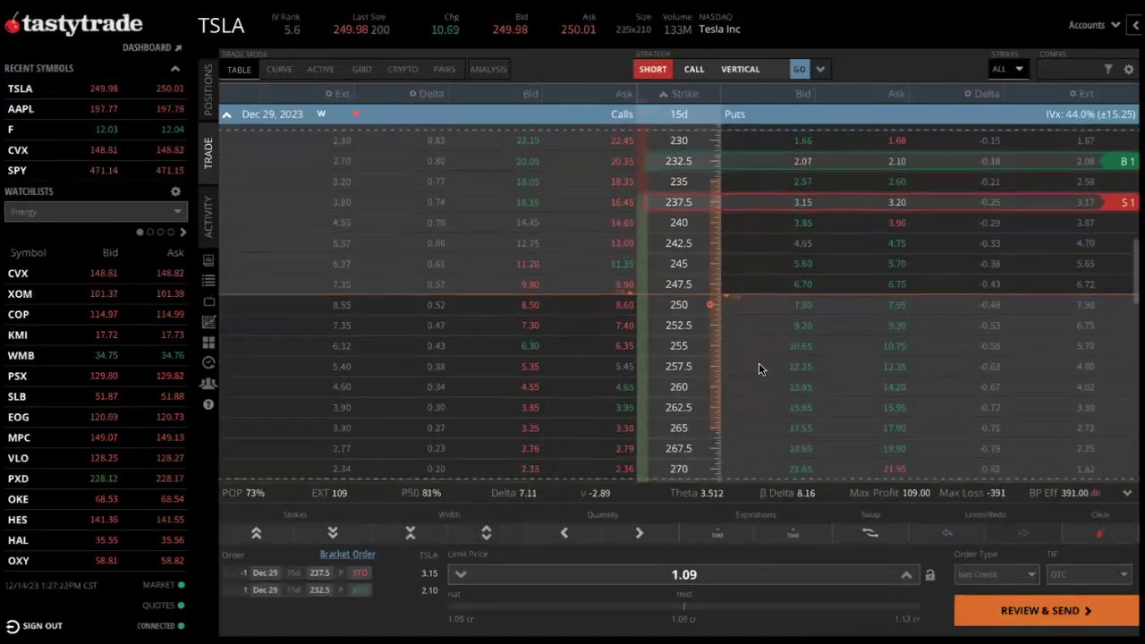
pyautogui.click(530, 368)
pyautogui.scroll(-2, 621, 391)
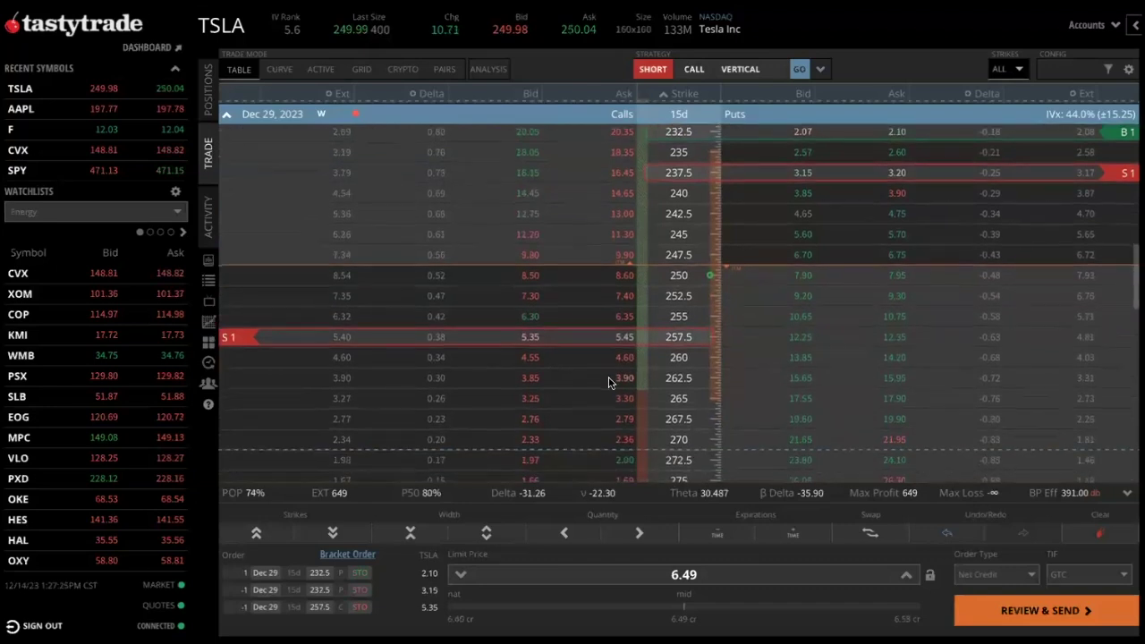
pyautogui.click(624, 374)
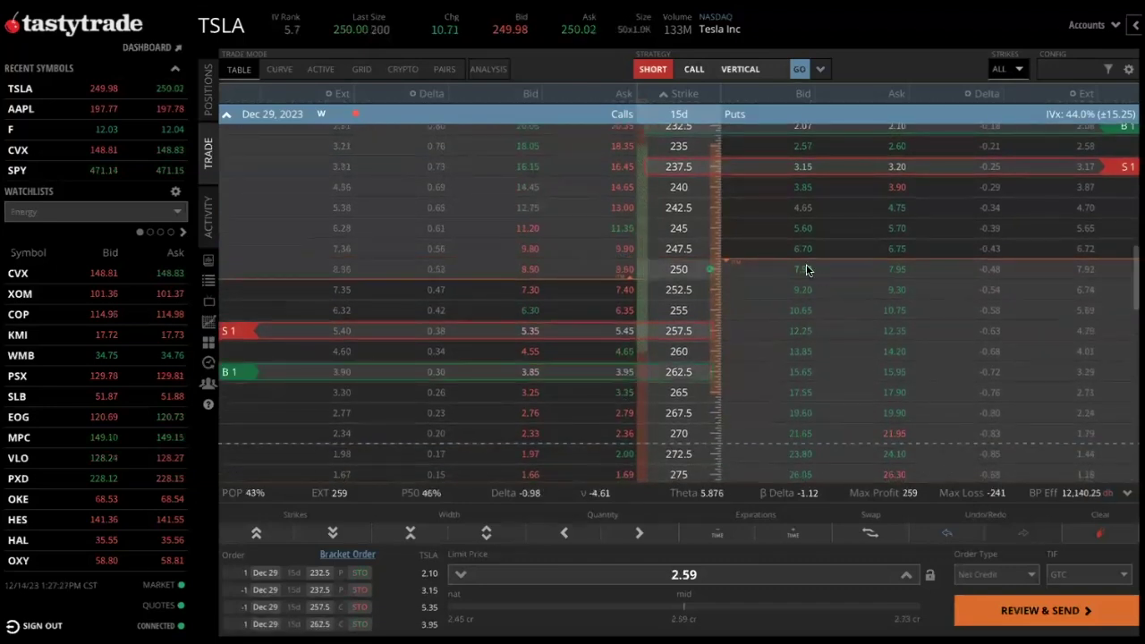
pyautogui.scroll(1, 804, 326)
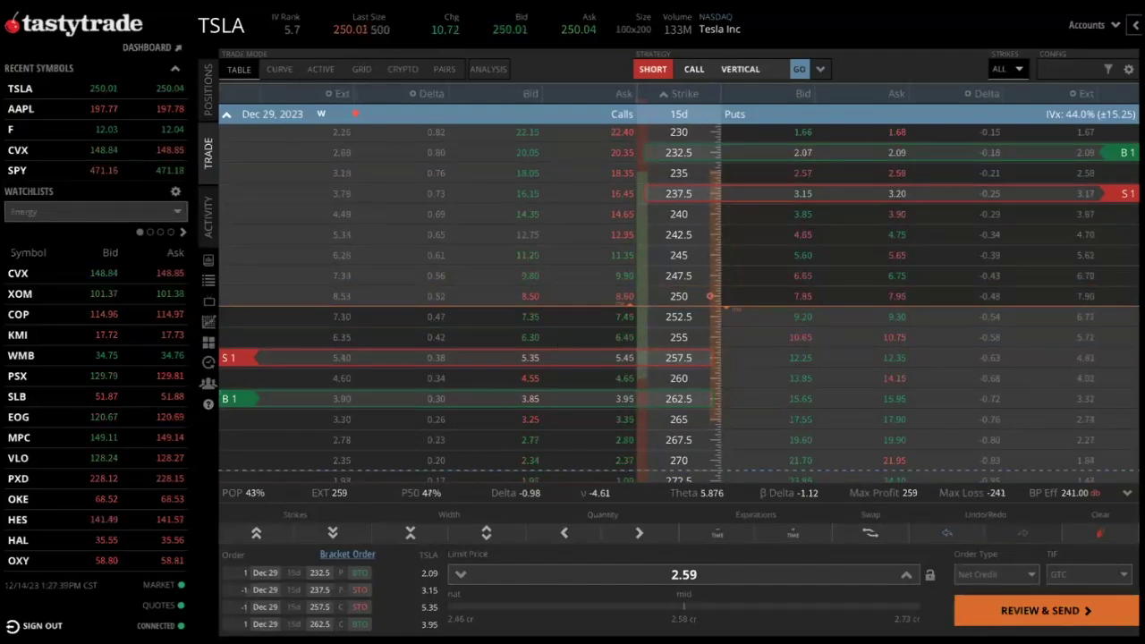
pyautogui.moveTo(315, 211); pyautogui.dragTo(283, 78)
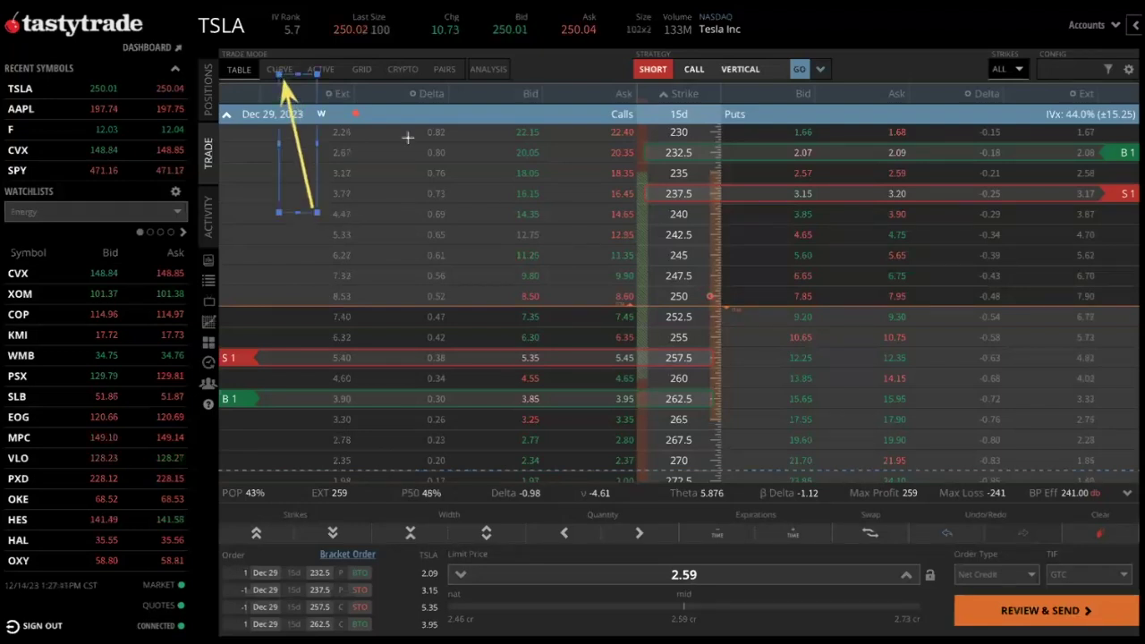
pyautogui.moveTo(459, 188); pyautogui.dragTo(483, 78)
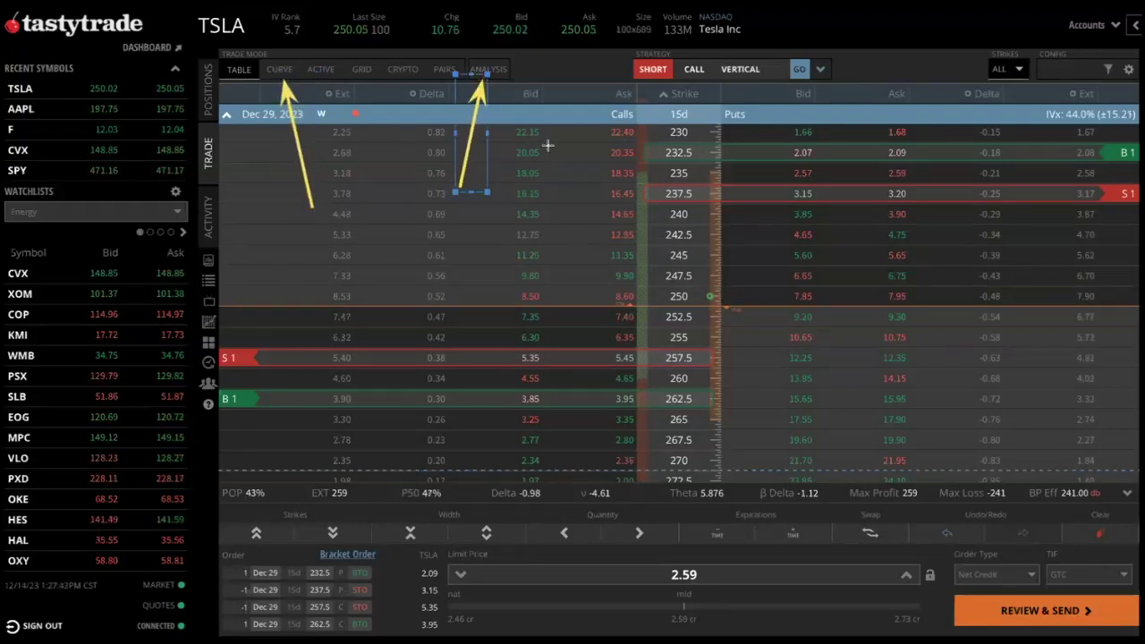
pyautogui.hotkey('ctrl', 'z')
pyautogui.hotkey('ctrl', 'z')
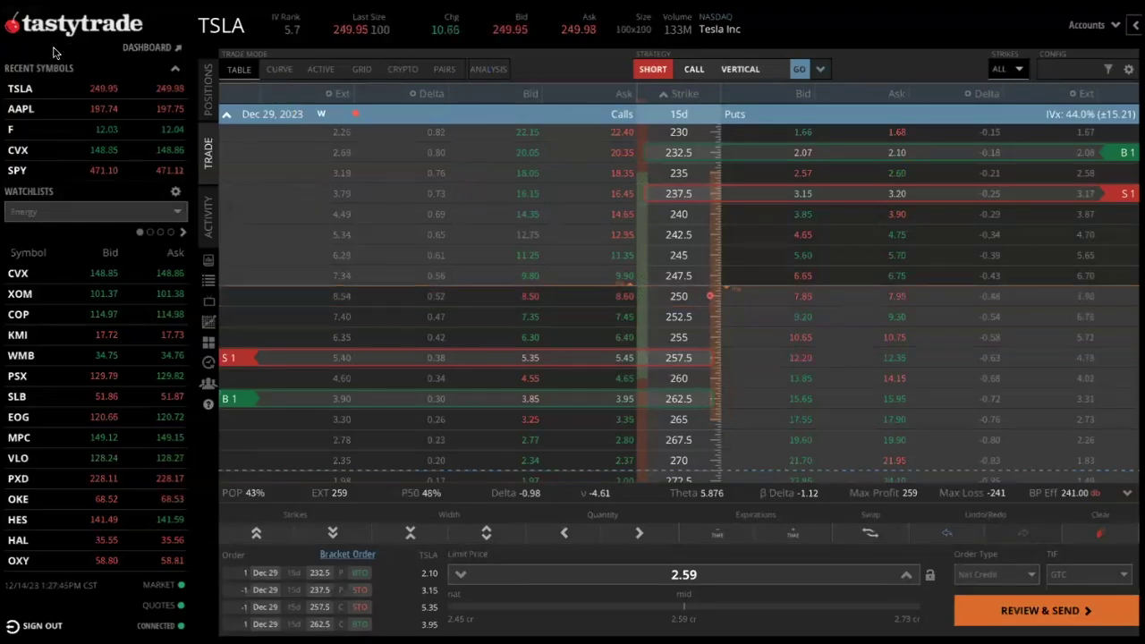
# - Display the TSLA iron condor on the profit/loss curve in analysis mode, with the symbol's detail sidebar expanded beside it
pyautogui.click(277, 75)
pyautogui.click(490, 69)
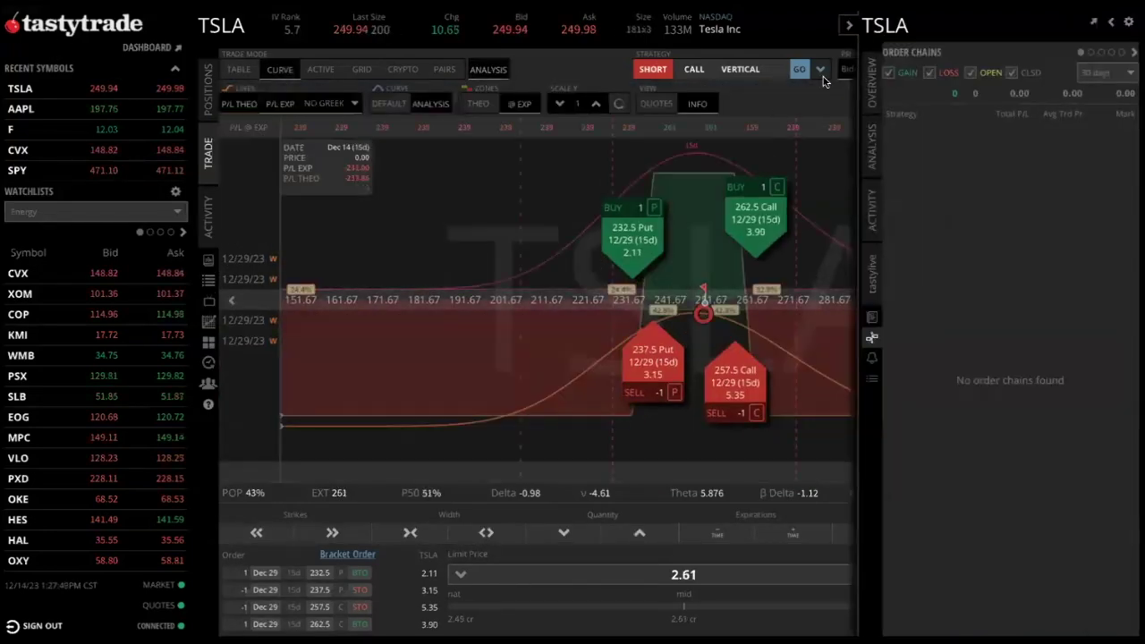
pyautogui.click(1113, 22)
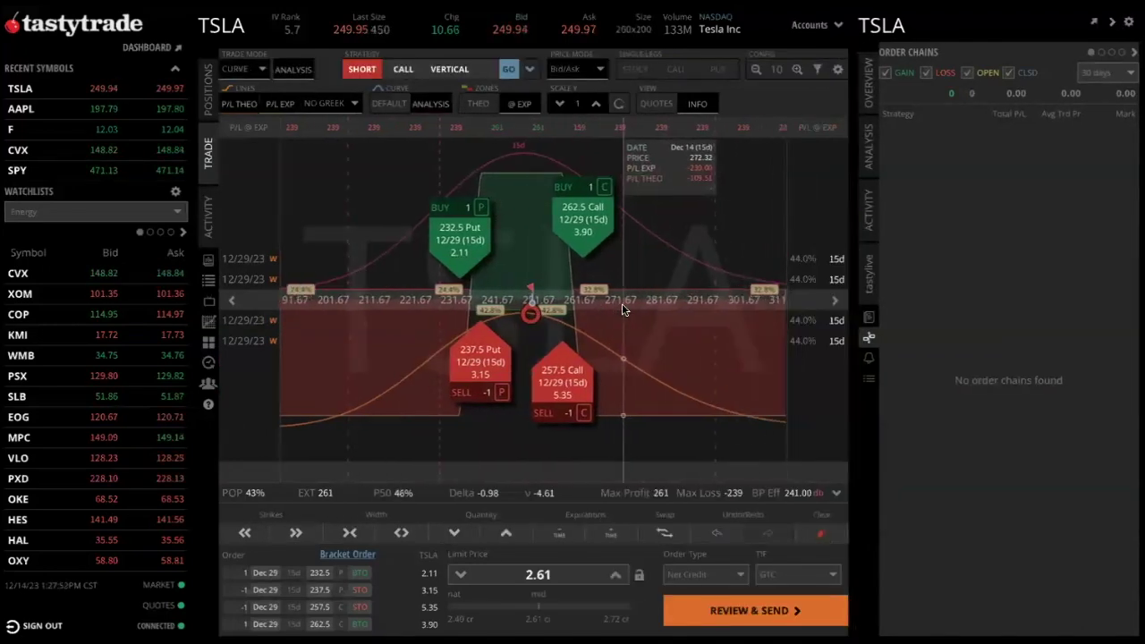
pyautogui.scroll(3, 621, 303)
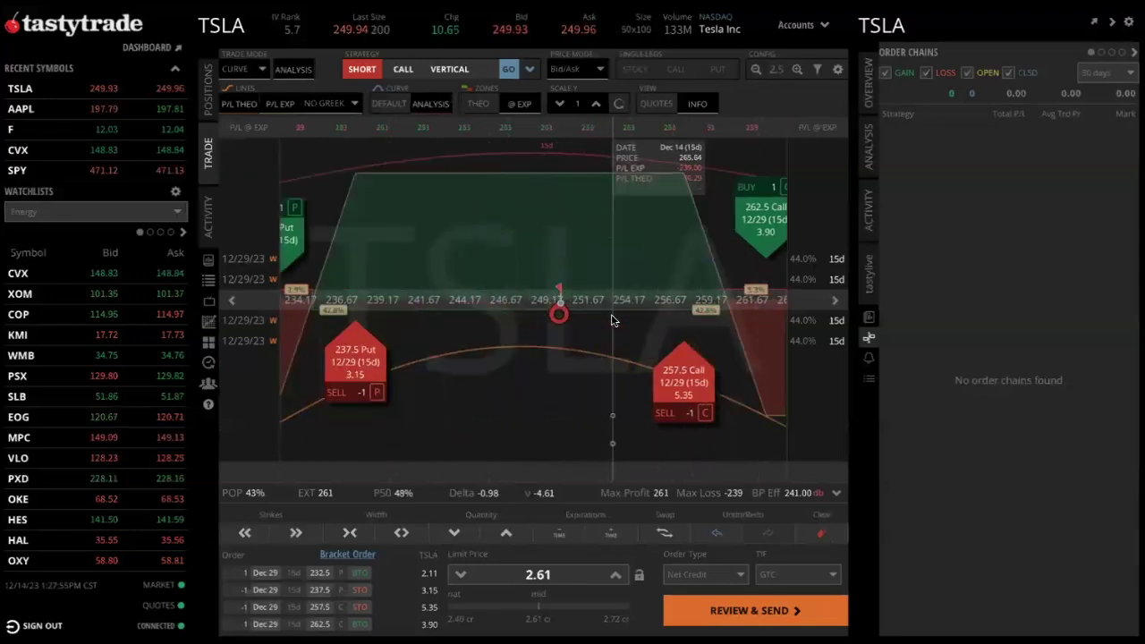
pyautogui.scroll(-1, 642, 309)
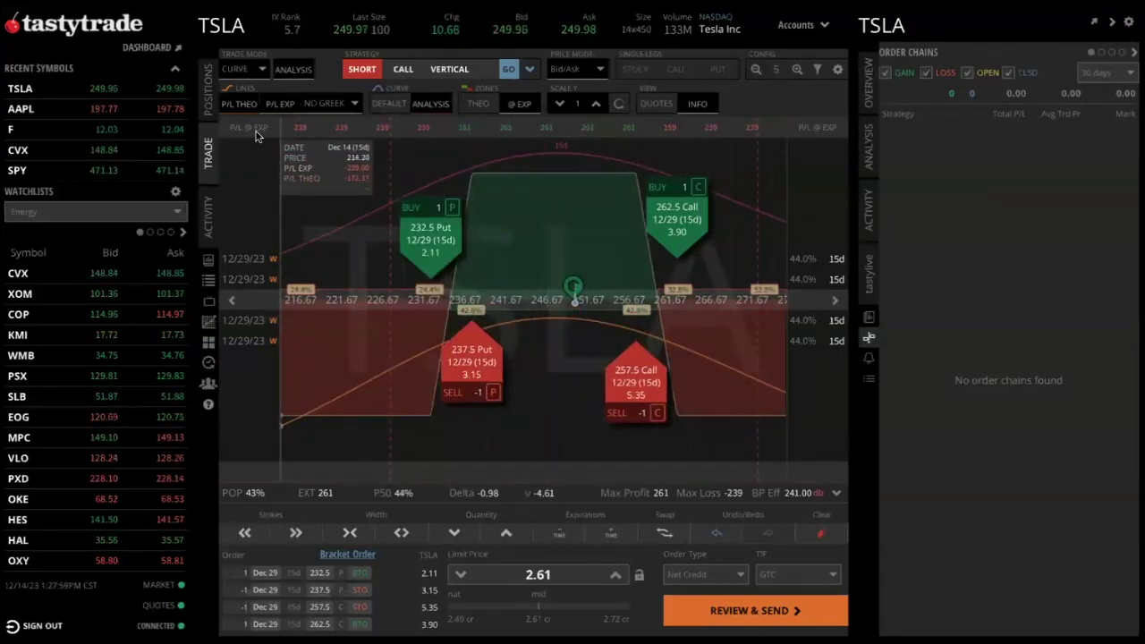
# - Hide the theoretical P/L line and set the position analysis to evaluate at 12/19/2023
pyautogui.click(239, 103)
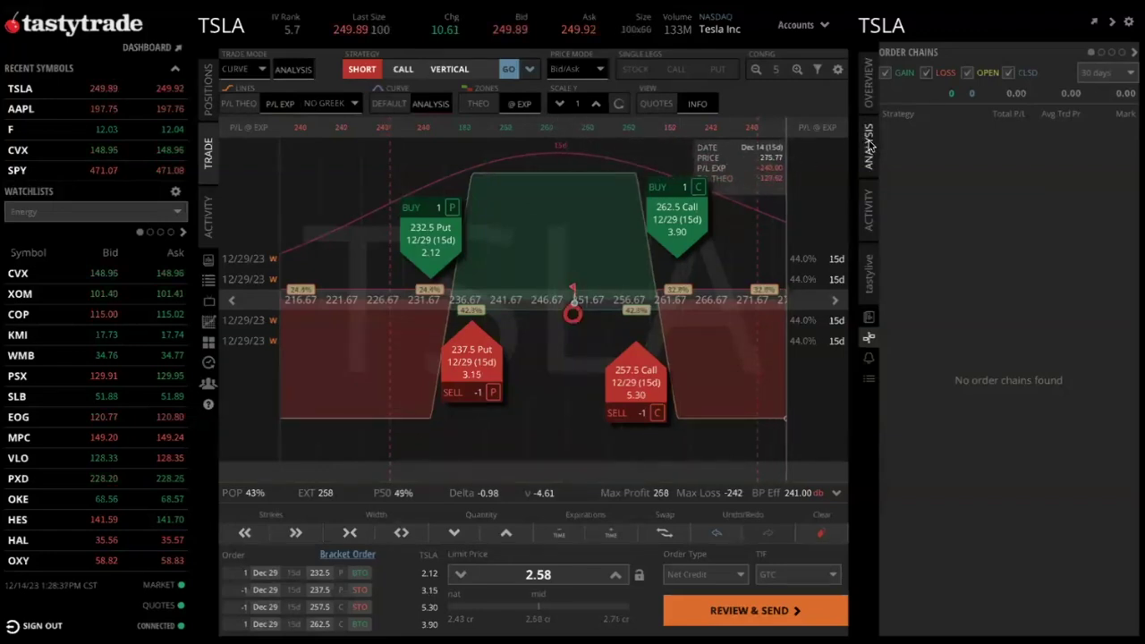
pyautogui.click(868, 143)
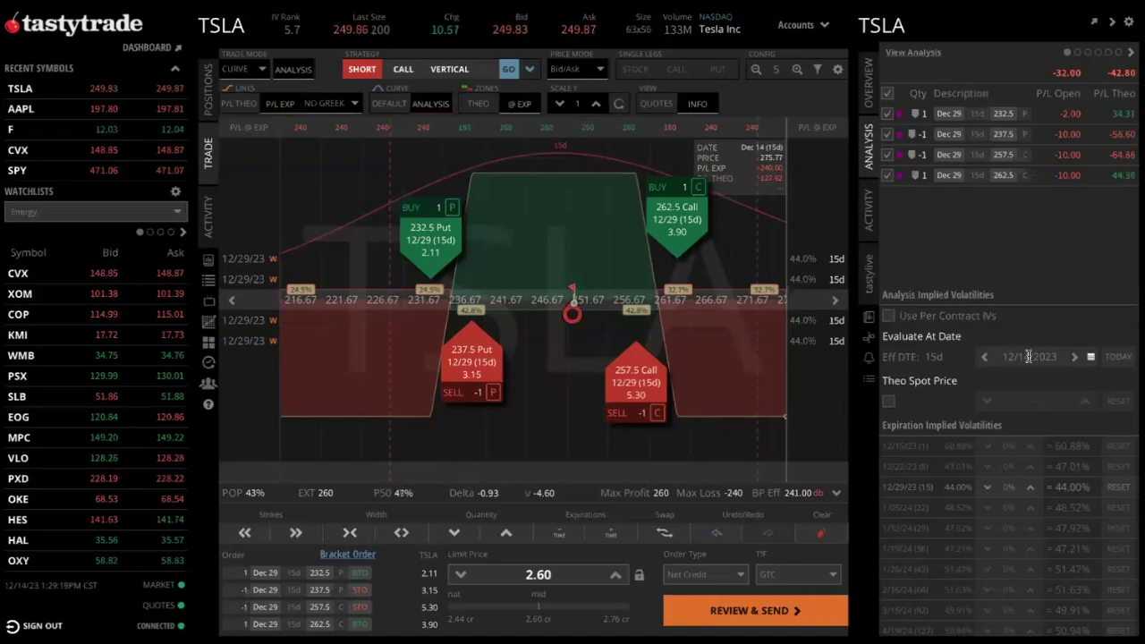
pyautogui.click(986, 357)
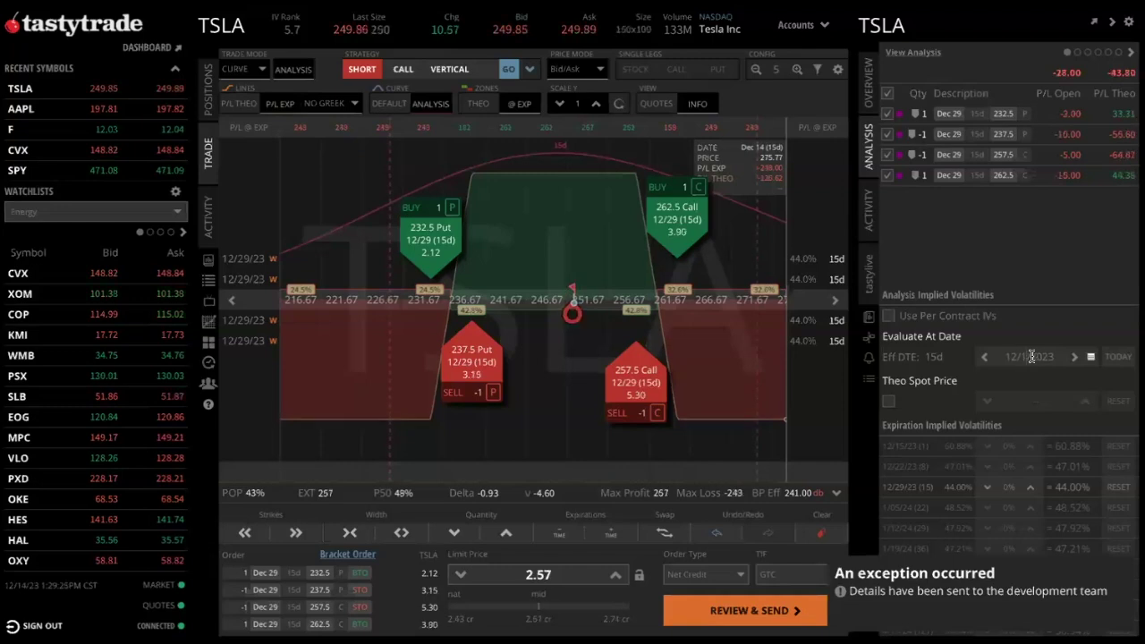
pyautogui.scroll(5, 1031, 356)
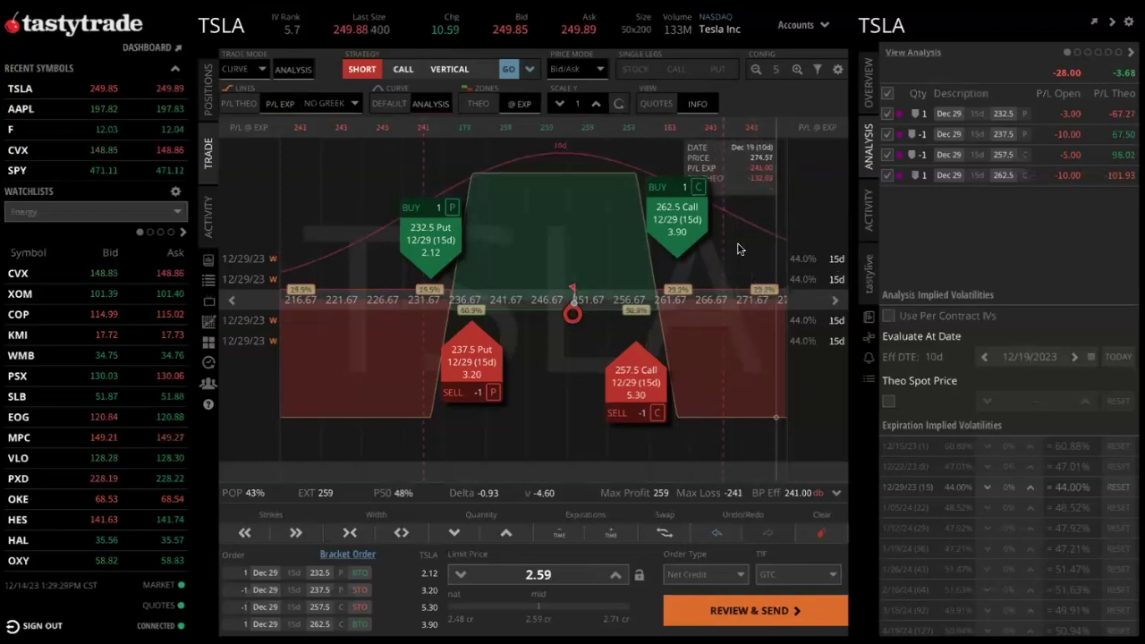
# - Show the theoretical P/L line again and toggle the expiration P/L line off and back on to compare them
pyautogui.click(242, 104)
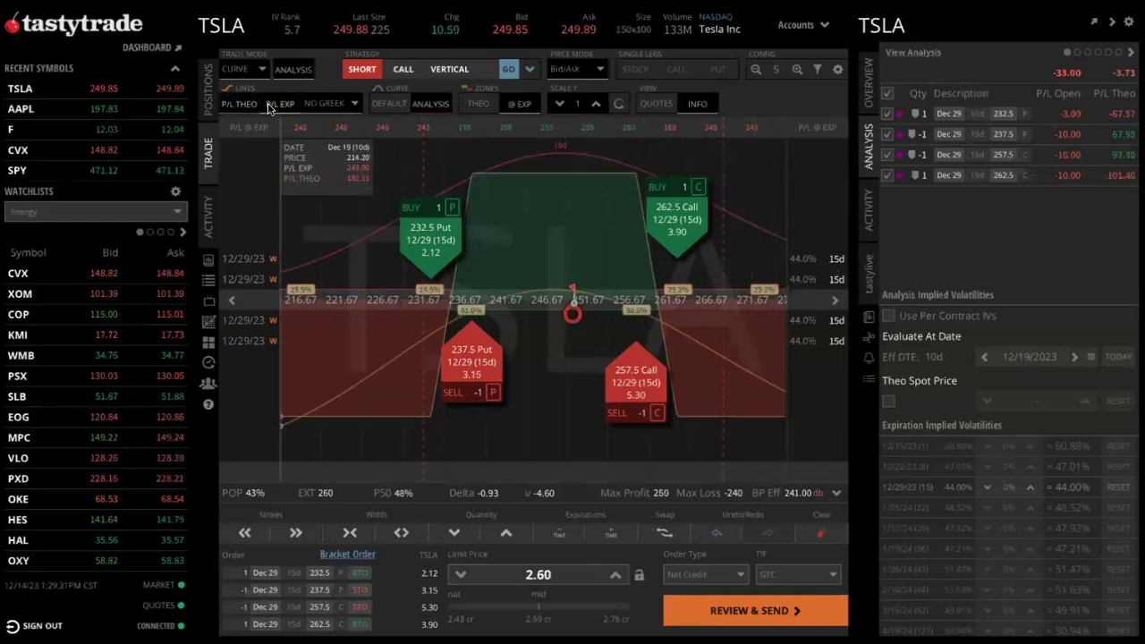
pyautogui.click(281, 104)
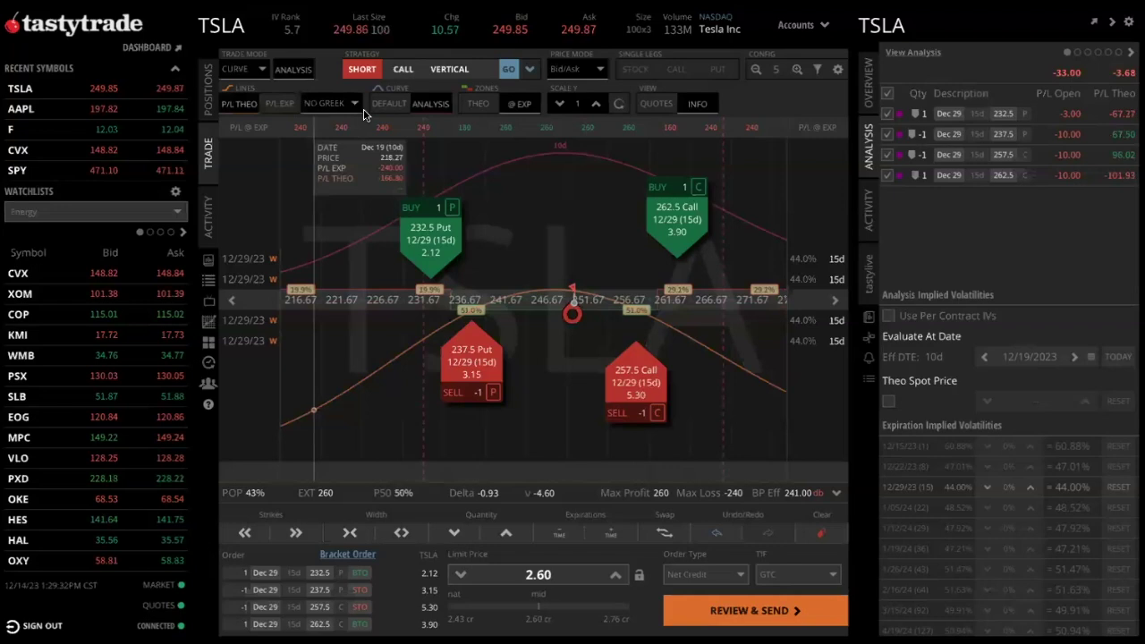
pyautogui.click(281, 104)
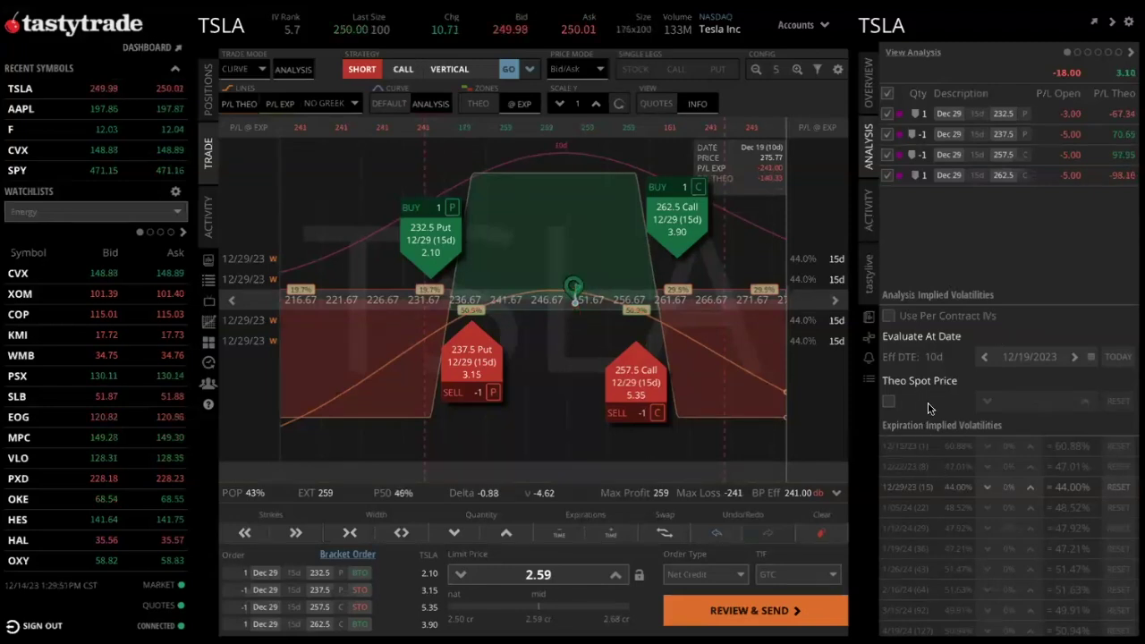
# - Enable the theoretical spot price for the TSLA analysis and set it to 260
pyautogui.click(889, 401)
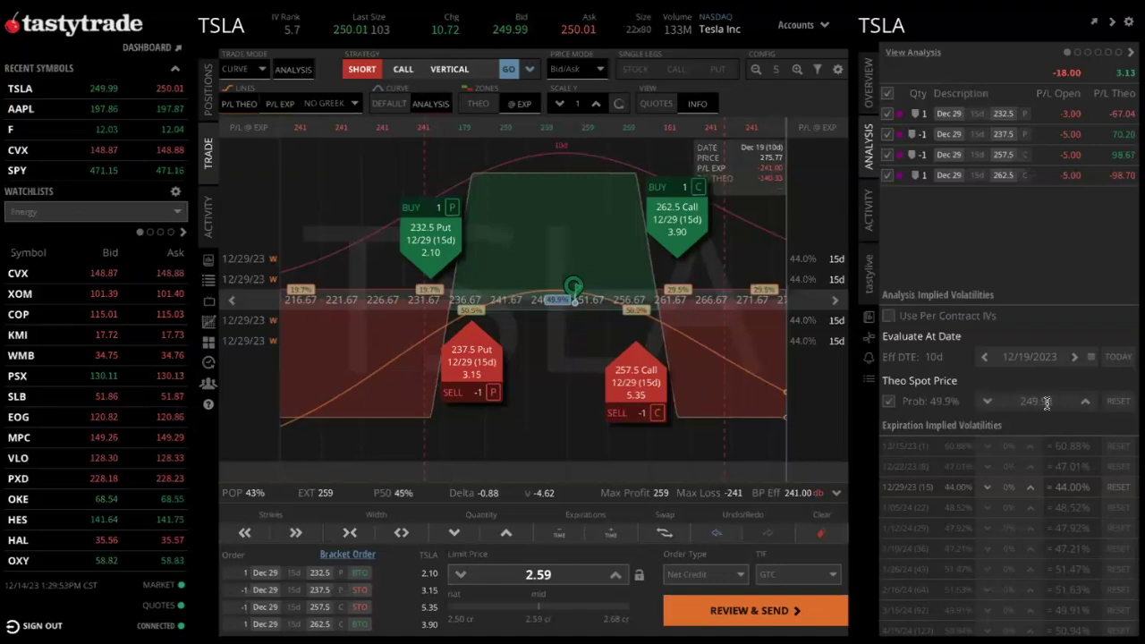
pyautogui.moveTo(1052, 401); pyautogui.dragTo(1028, 401)
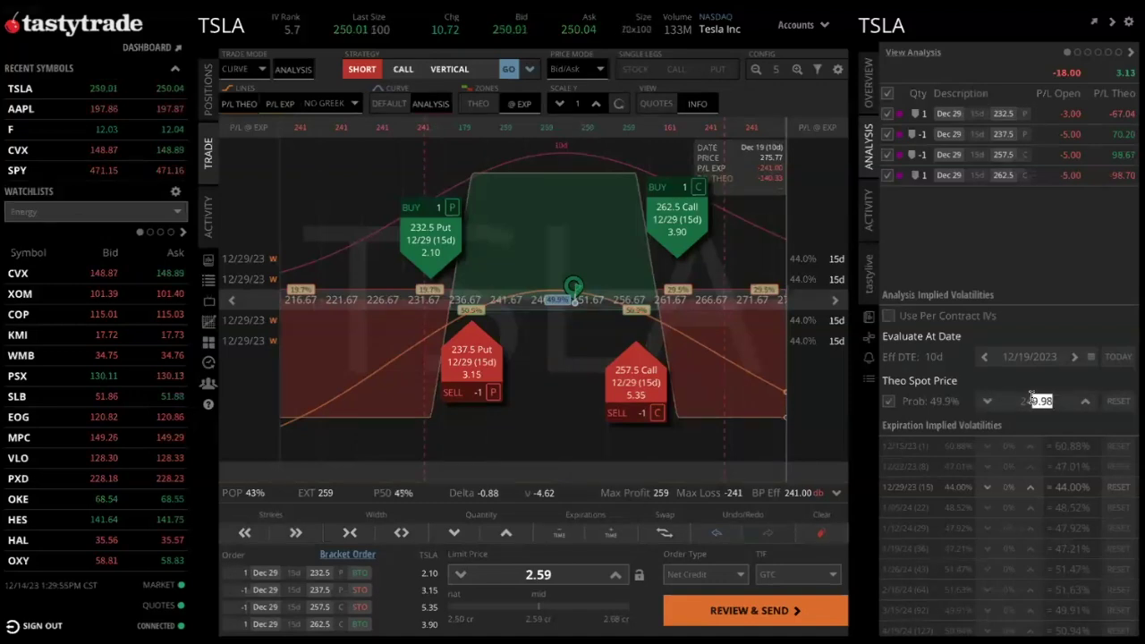
pyautogui.write('6')
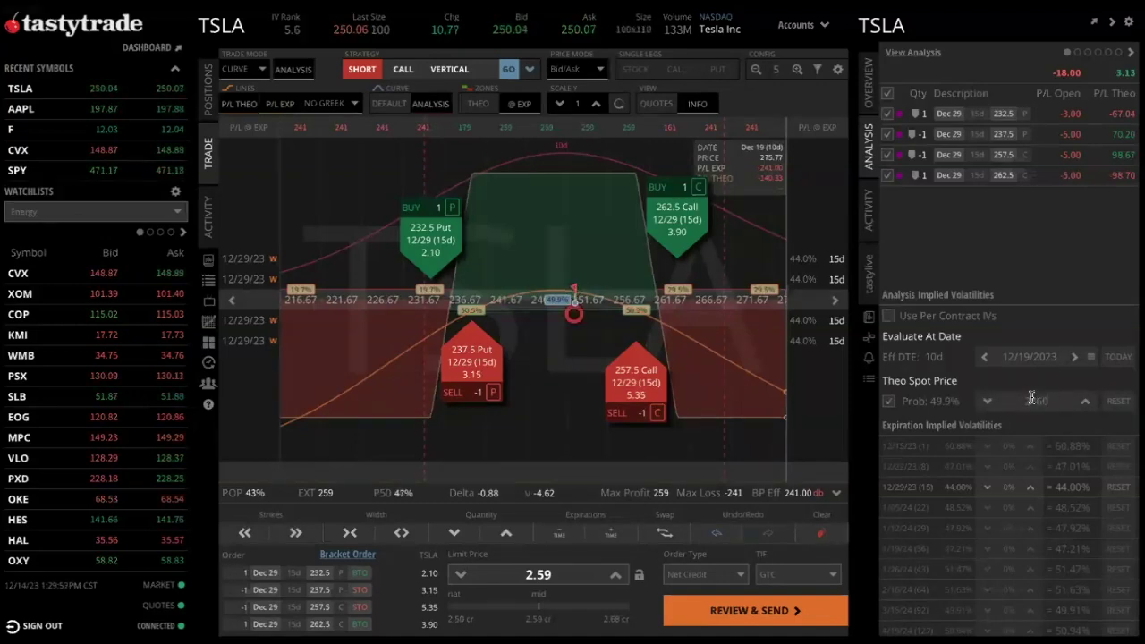
pyautogui.write('0')
pyautogui.press('BackSpace')
pyautogui.press('BackSpace')
pyautogui.press('BackSpace')
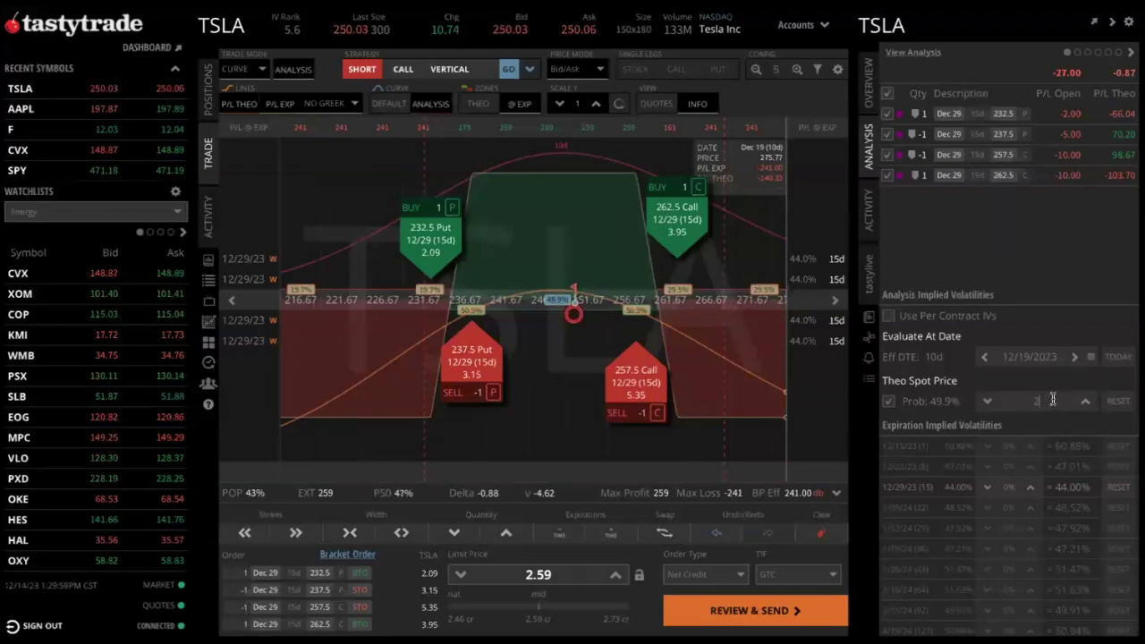
pyautogui.write('60')
pyautogui.press('Return')
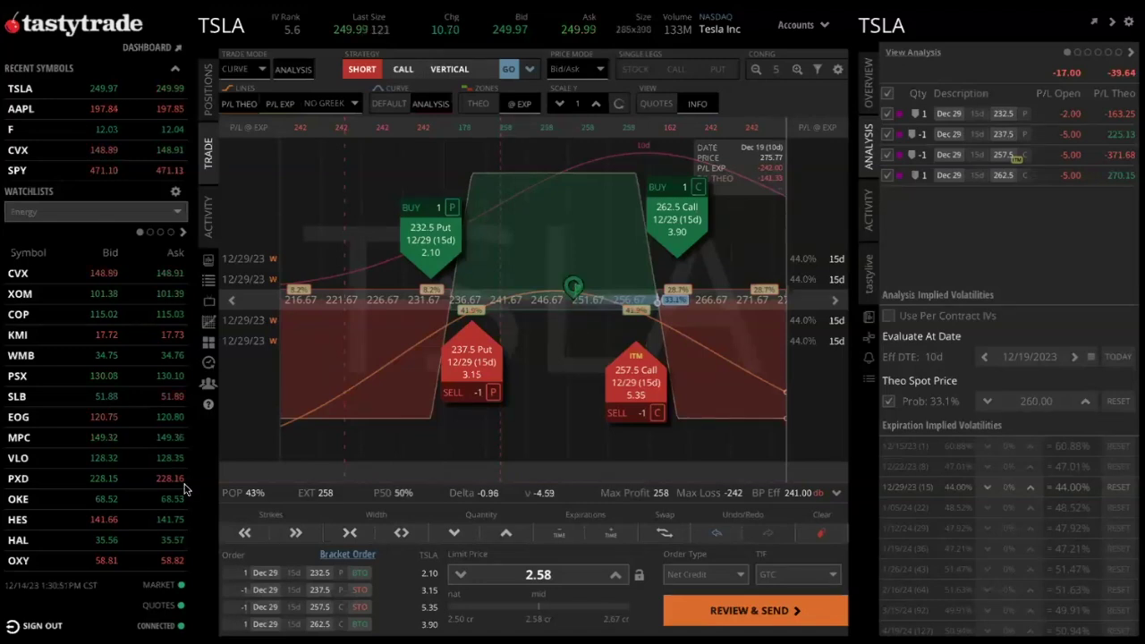
# - Try a vertical scale of 2 on the profit/loss curve and restore it to 1
pyautogui.scroll(3, 625, 307)
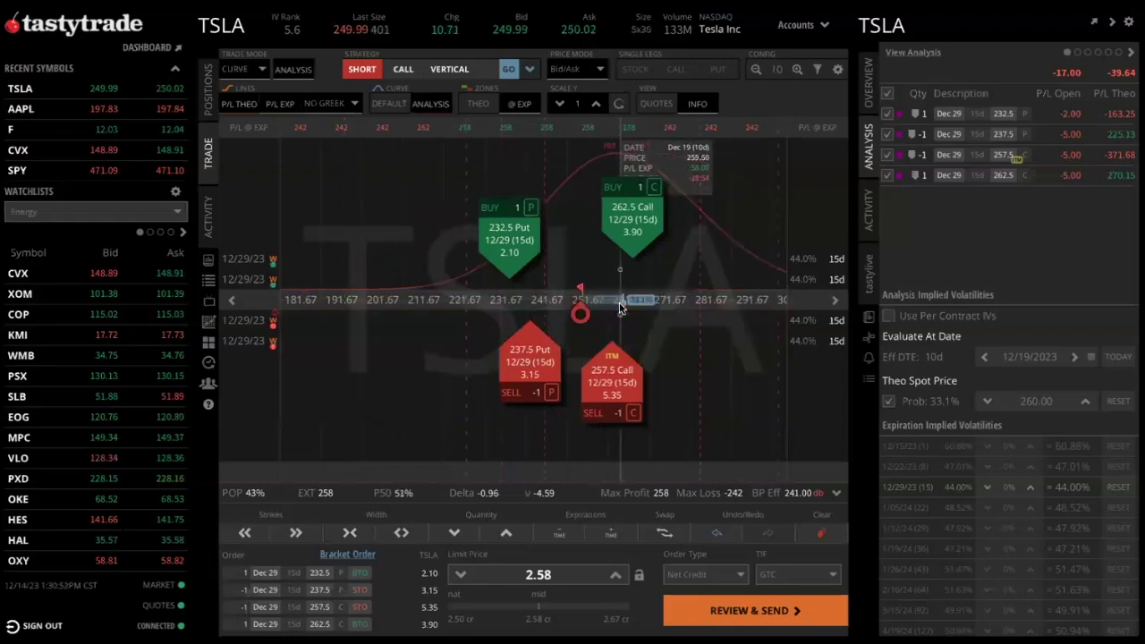
pyautogui.scroll(-3, 617, 307)
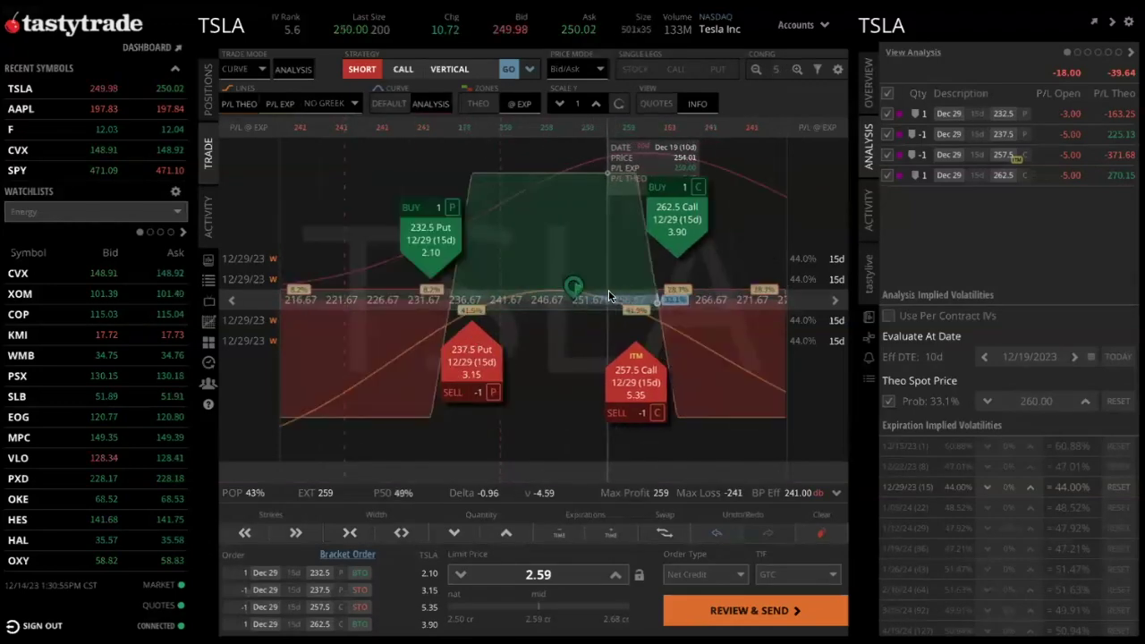
pyautogui.click(596, 104)
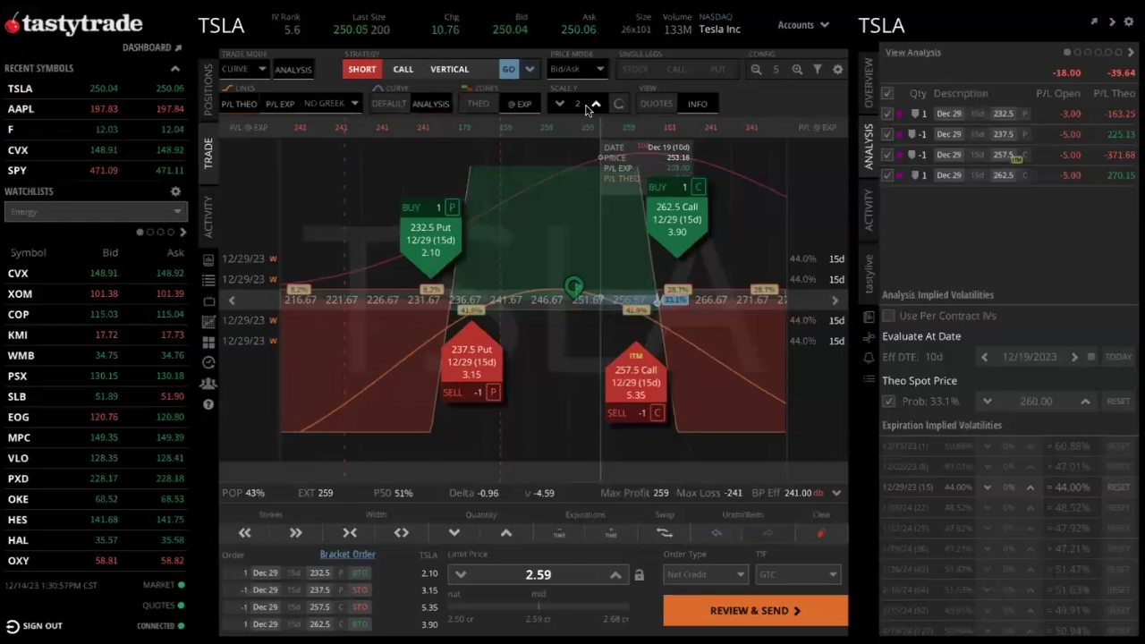
pyautogui.click(559, 103)
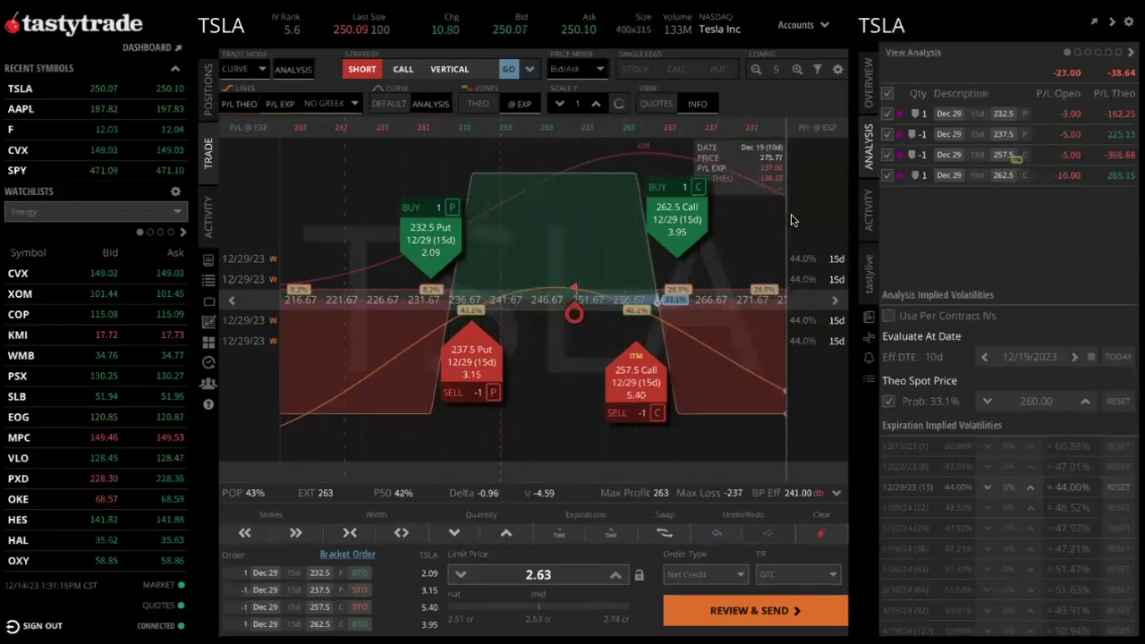
# - Collapse the symbol's detail sidebar and move the iron condor's long call to the 270 strike on the curve
pyautogui.click(1112, 22)
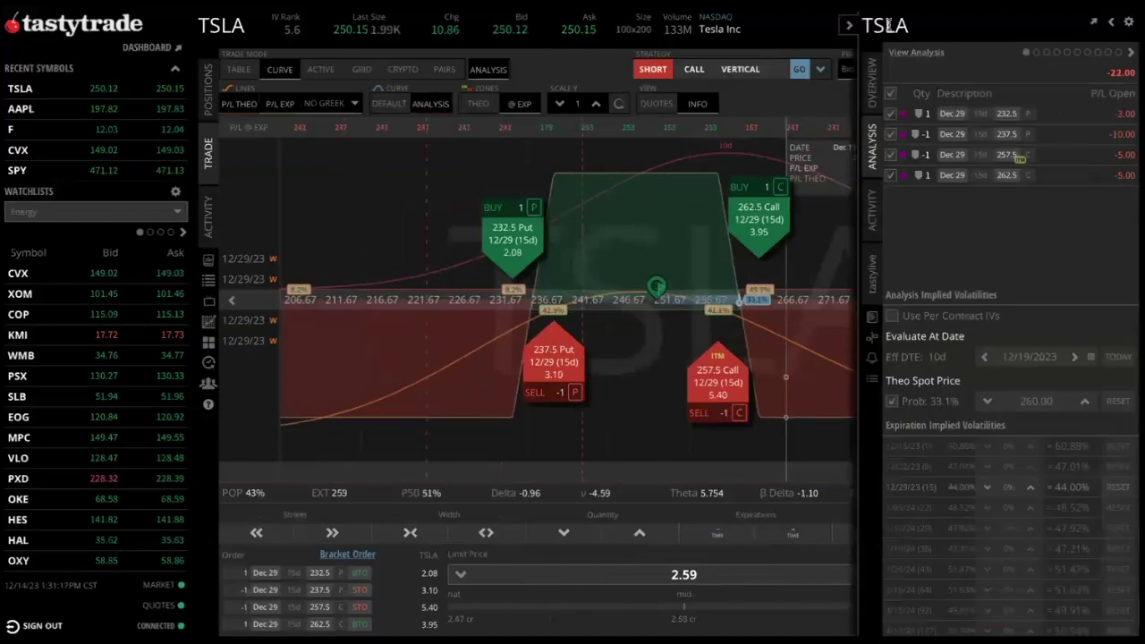
pyautogui.click(849, 25)
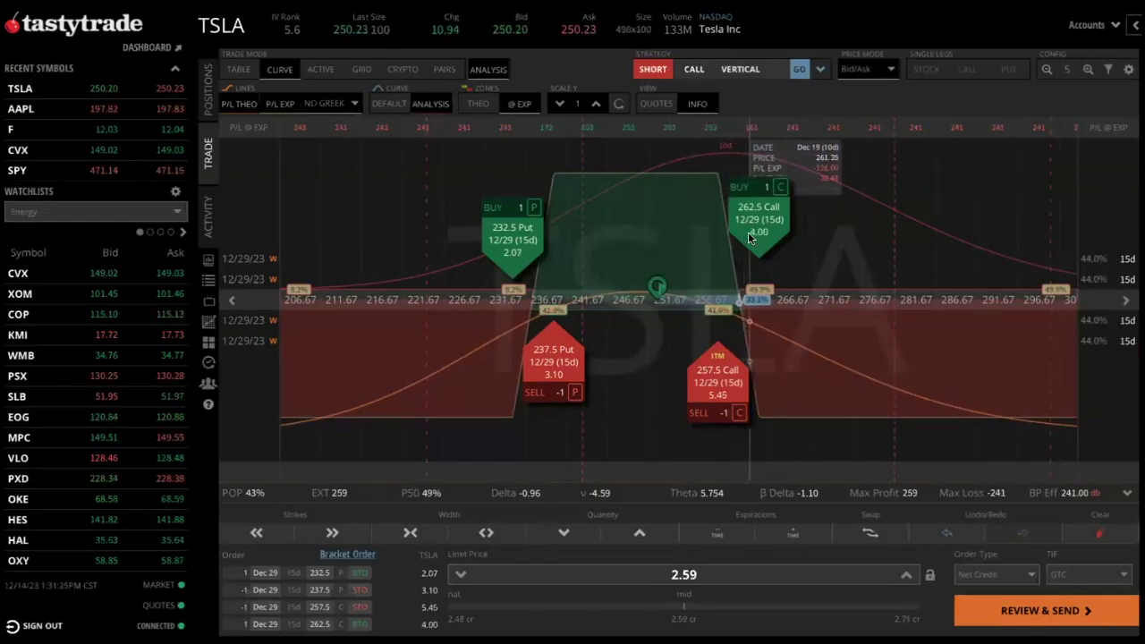
pyautogui.scroll(-1, 754, 225)
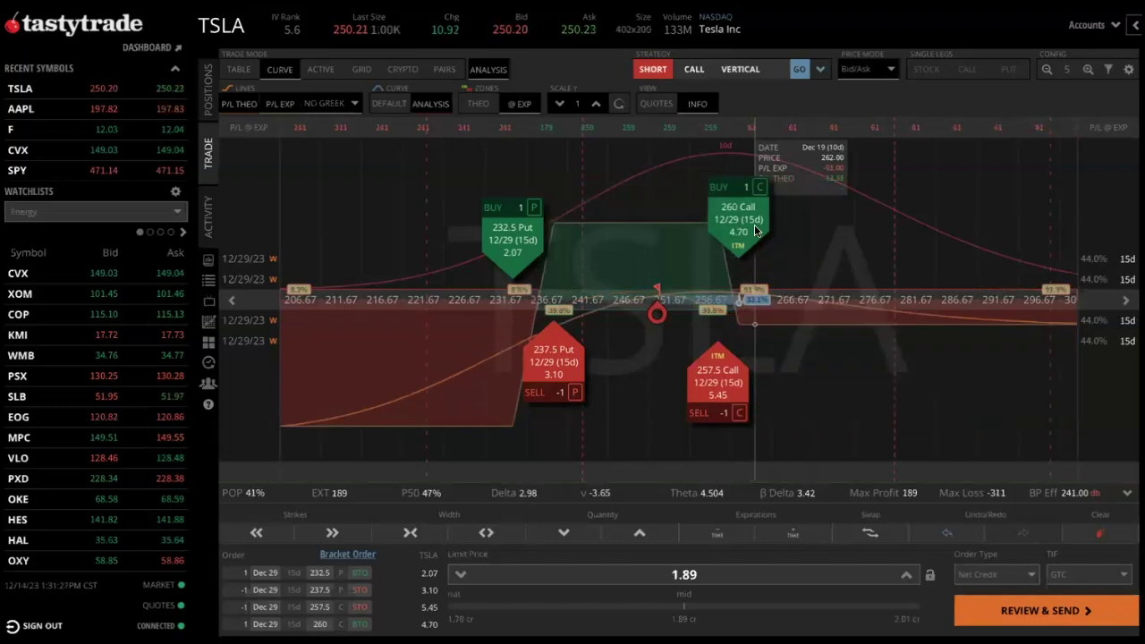
pyautogui.moveTo(754, 231); pyautogui.dragTo(780, 231)
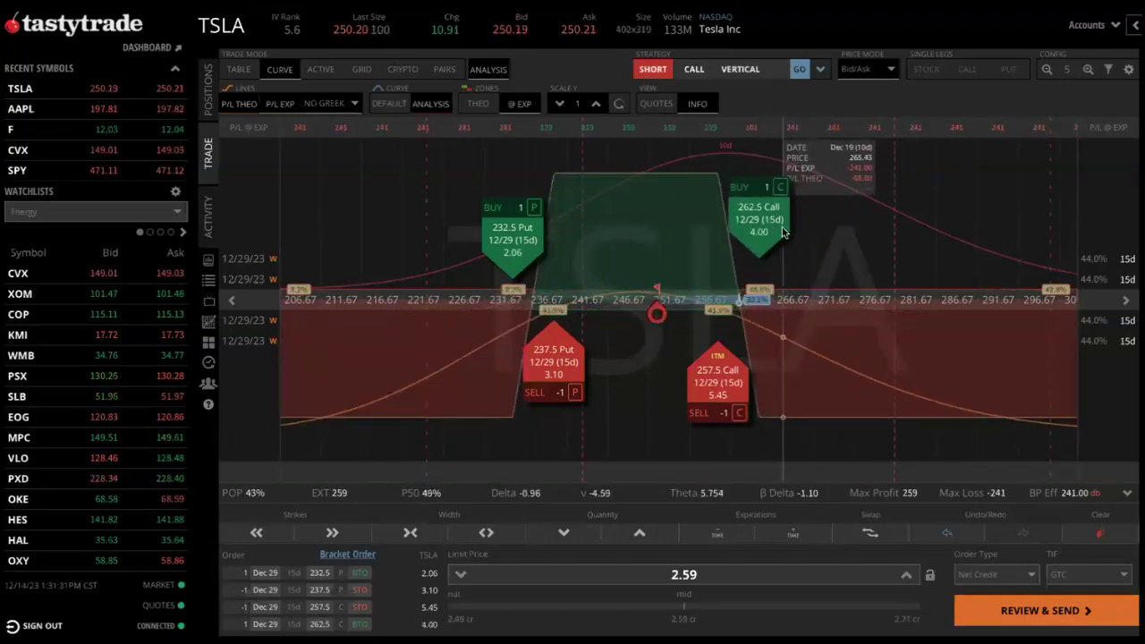
pyautogui.moveTo(780, 231); pyautogui.dragTo(834, 224)
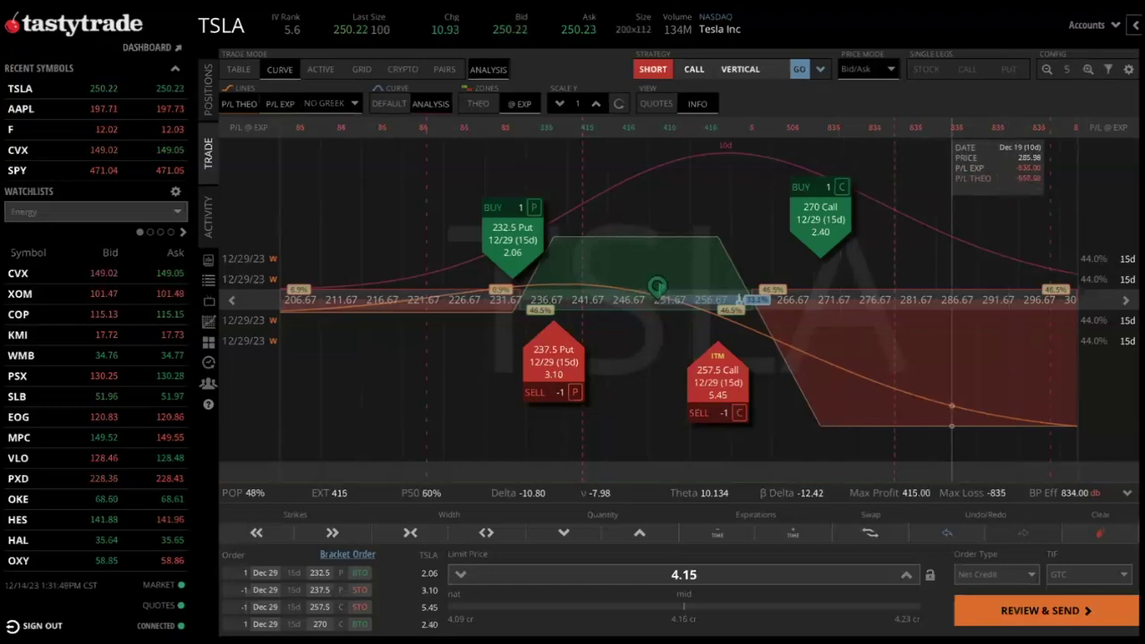
# - Inspect the curve near the current price at a strike interval of 1 and return to the interval of 5
pyautogui.click(1087, 70)
pyautogui.click(1086, 69)
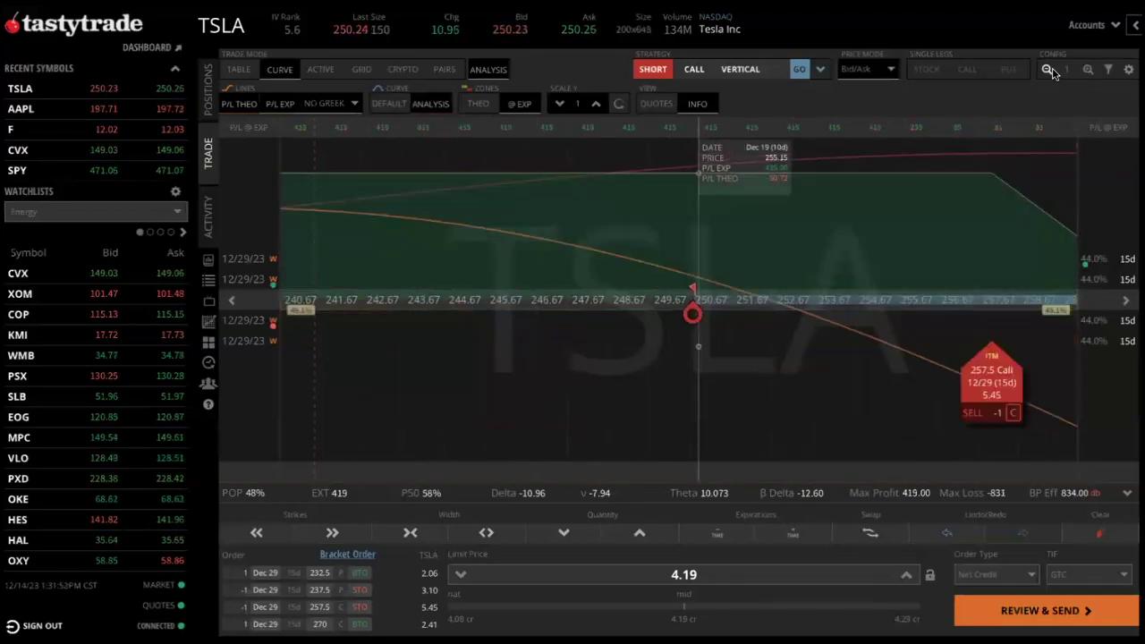
pyautogui.click(1048, 71)
pyautogui.click(1048, 70)
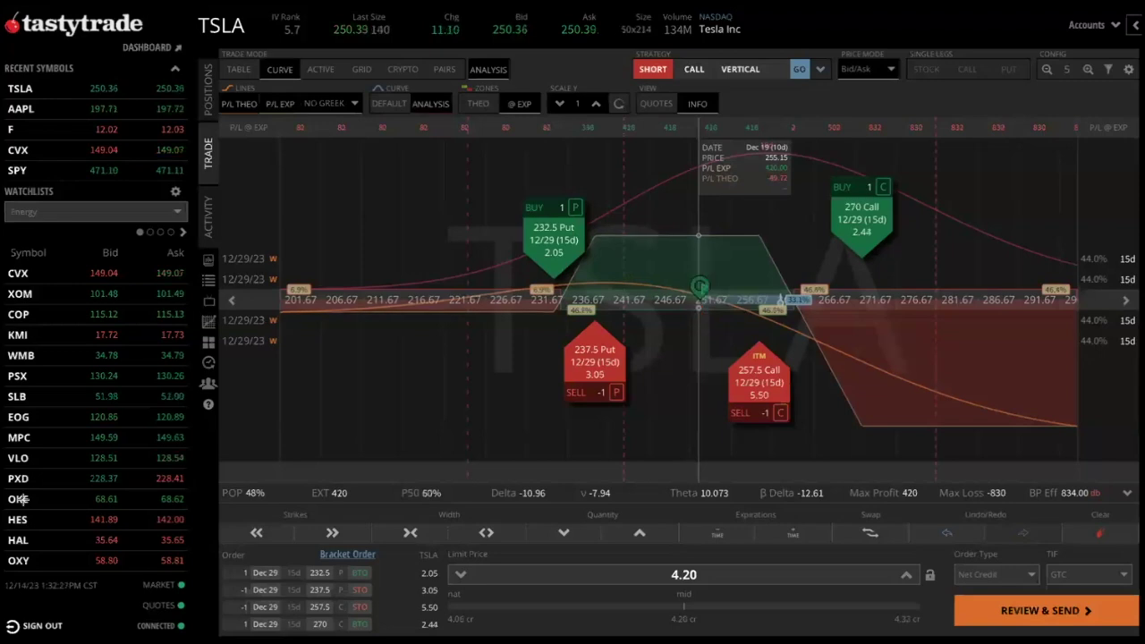
pyautogui.moveTo(408, 263); pyautogui.dragTo(237, 349)
pyautogui.moveTo(433, 379)
pyautogui.mouseDown()
pyautogui.moveTo(397, 365)
pyautogui.moveTo(219, 366)
pyautogui.mouseUp()
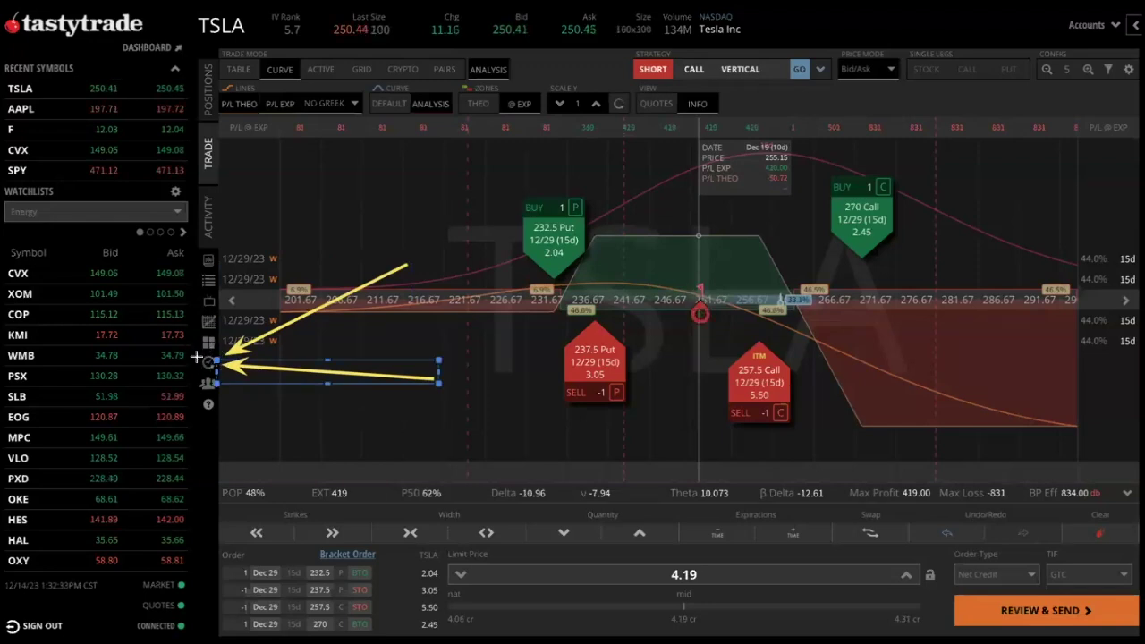
pyautogui.hotkey('ctrl', 'z')
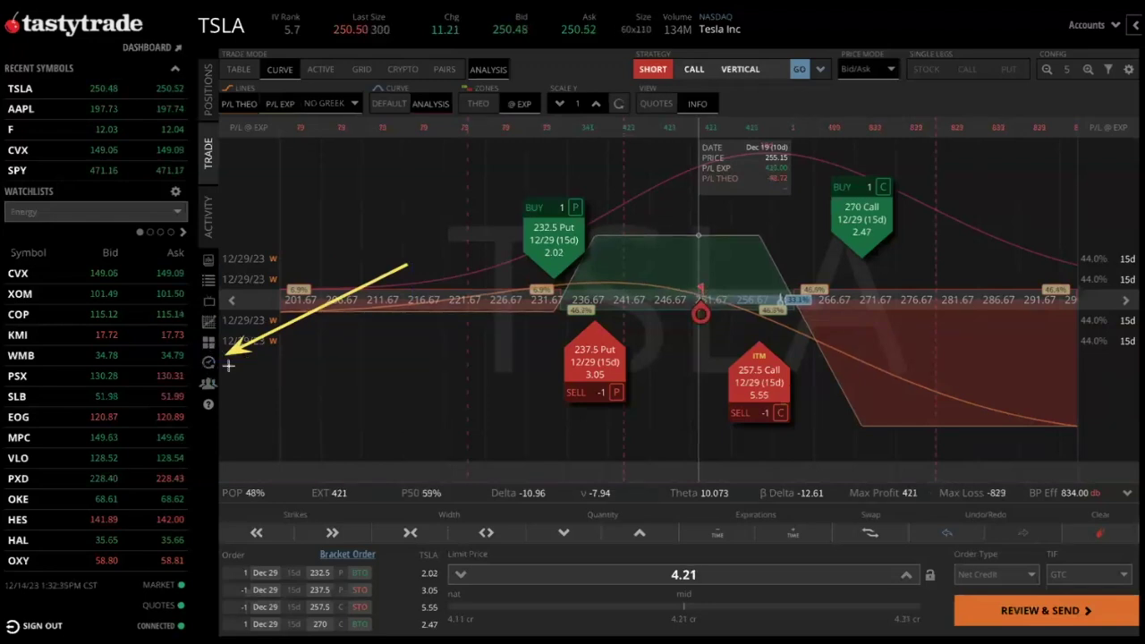
pyautogui.hotkey('ctrl', 'z')
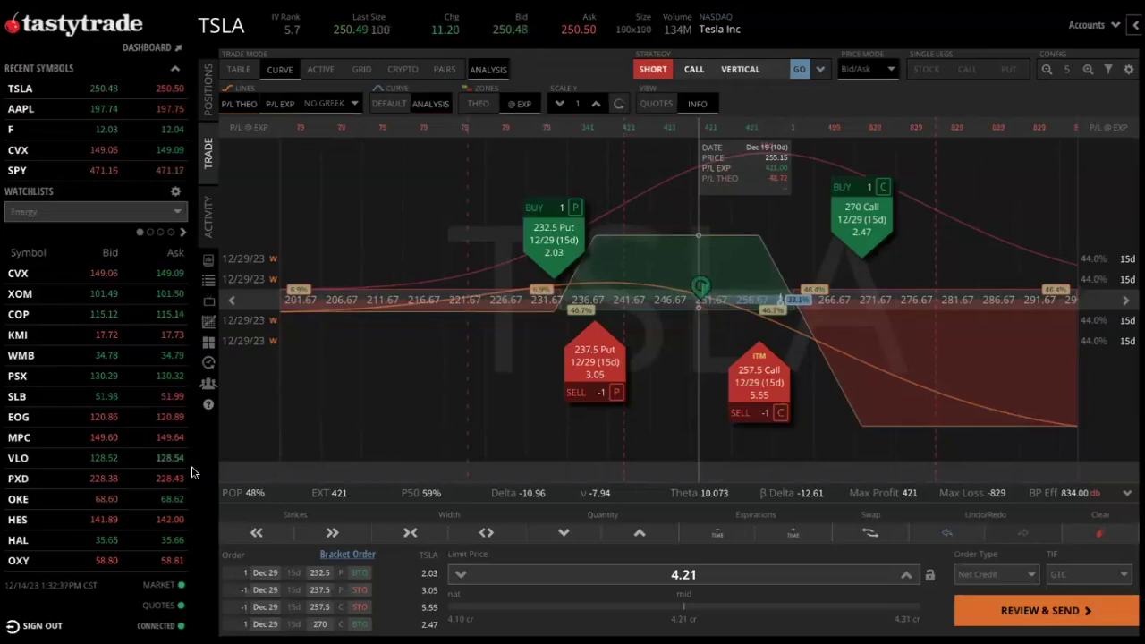
# - Select the Dec 22 AAPL call trades in the refreshed transaction history to total their commissions, fees and amounts
pyautogui.click(207, 364)
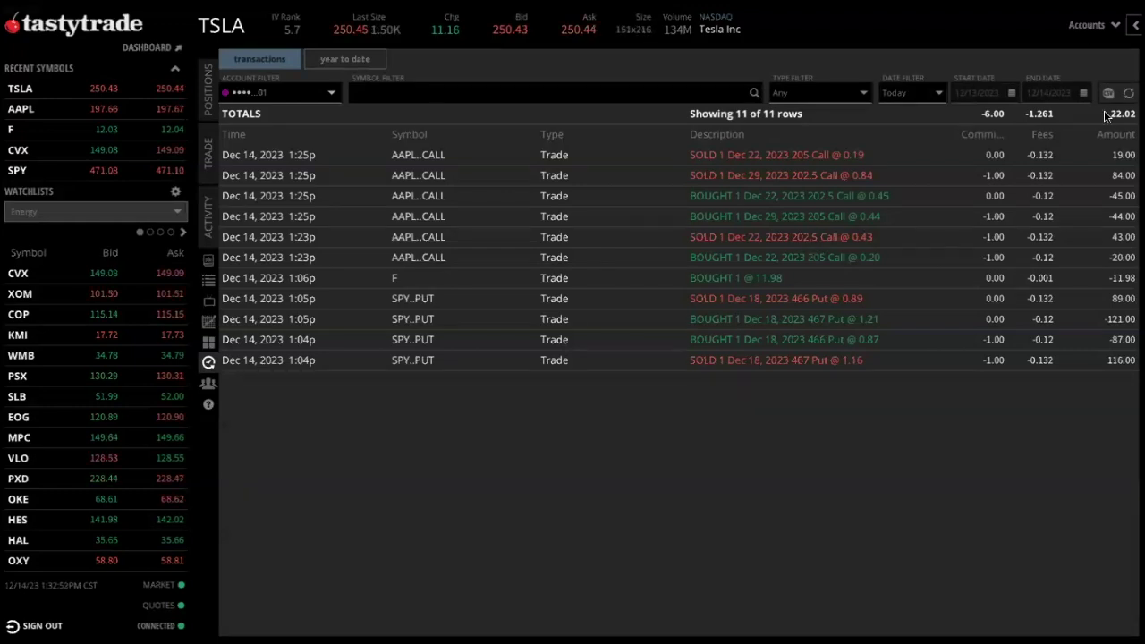
pyautogui.click(1128, 92)
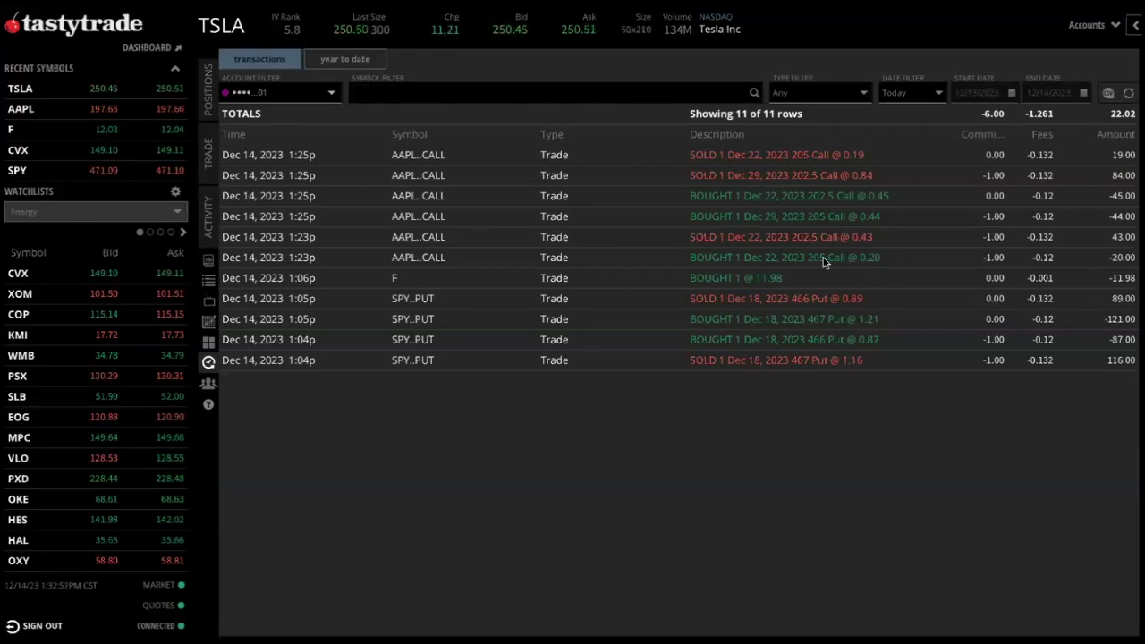
pyautogui.click(778, 242)
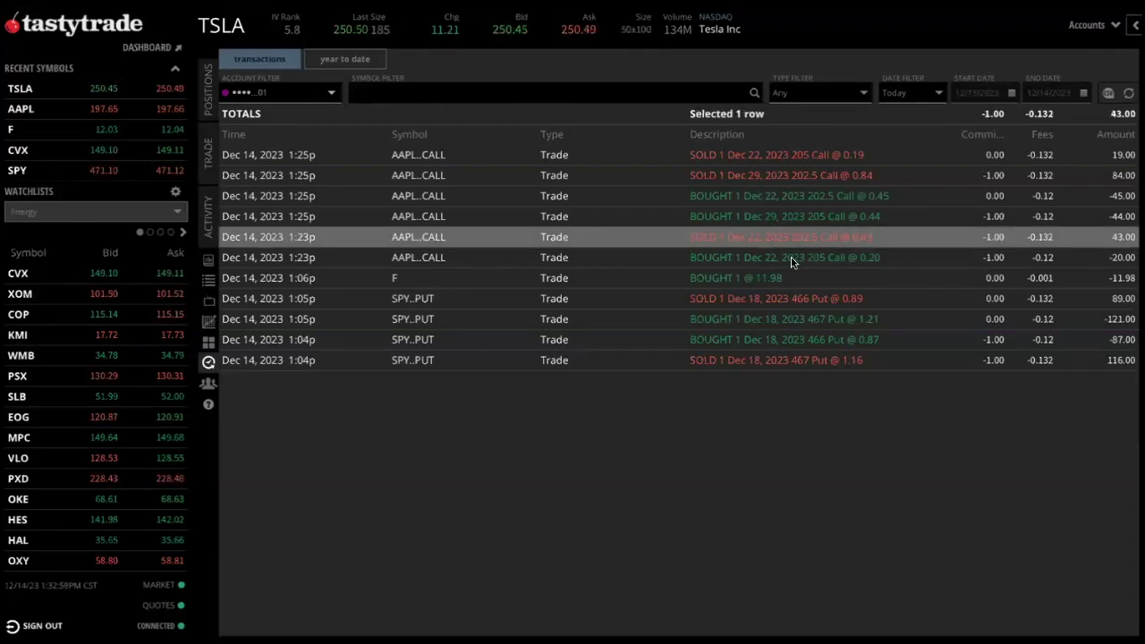
pyautogui.keyDown('shift'); pyautogui.click(791, 260); pyautogui.keyUp('shift')
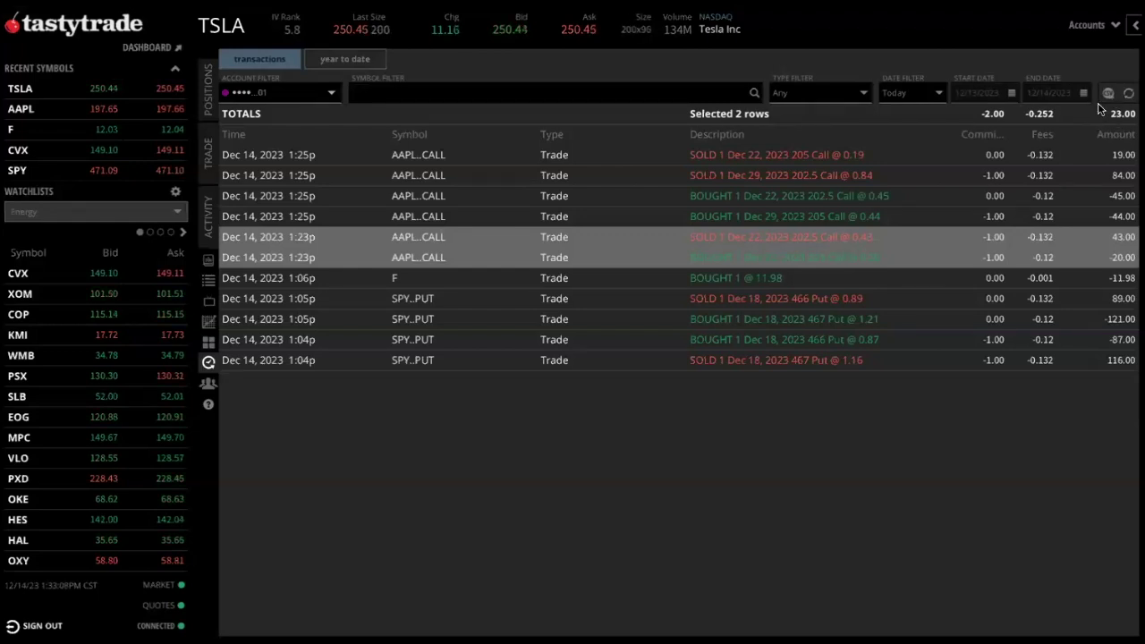
pyautogui.keyDown('ctrl'); pyautogui.click(831, 200); pyautogui.keyUp('ctrl')
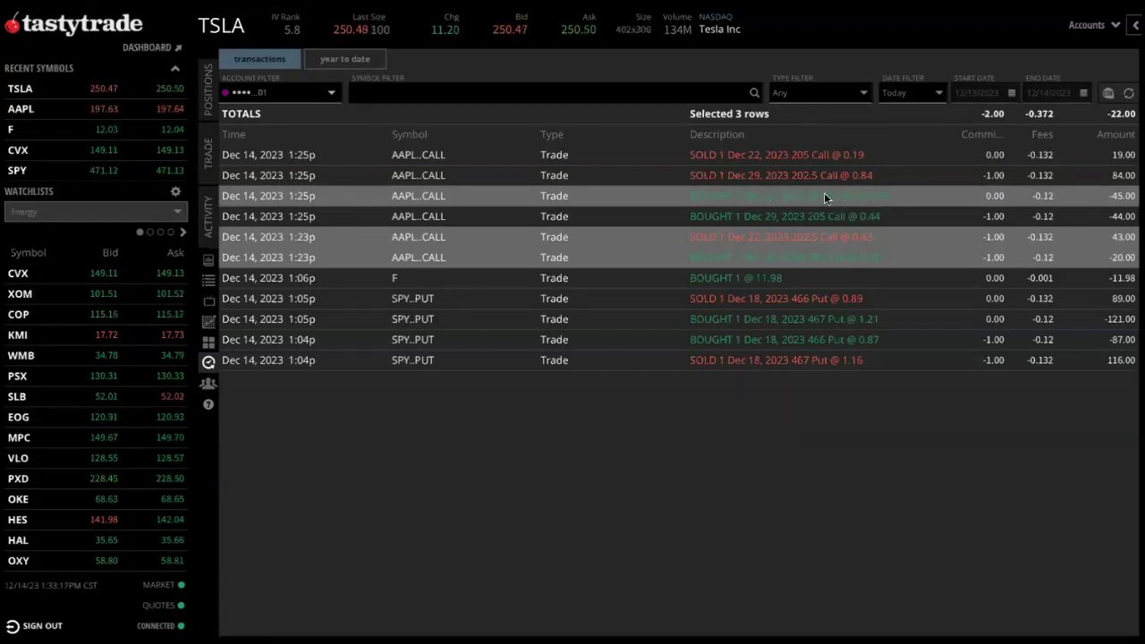
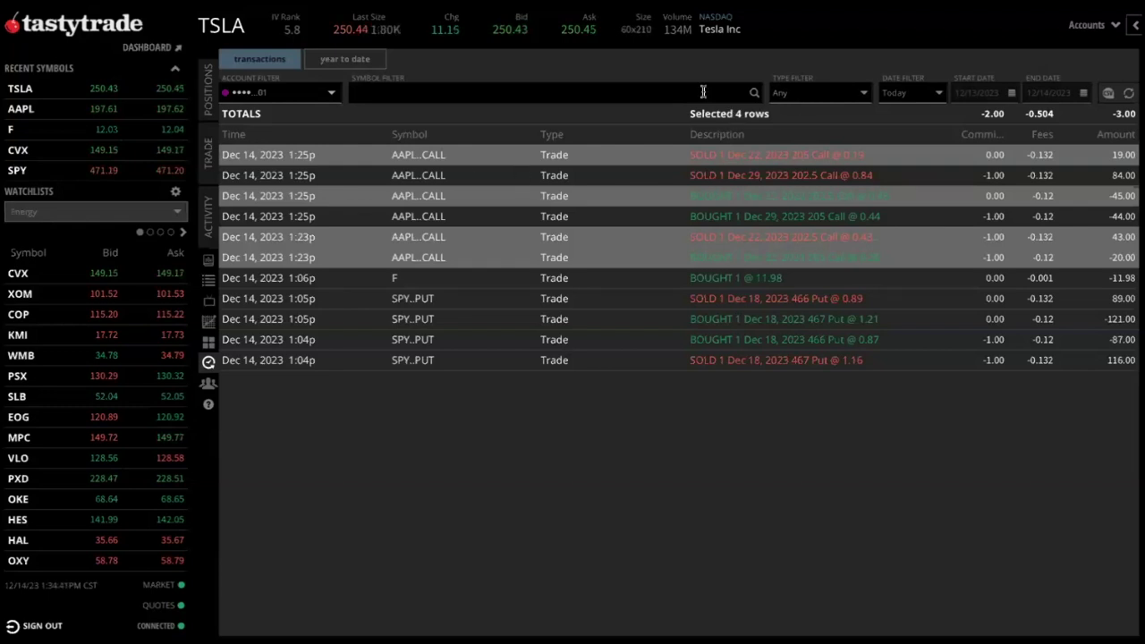
# - Deselect the four Dec 22 AAPL call trades so the totals cover all transactions again
pyautogui.keyDown('ctrl'); pyautogui.click(457, 257); pyautogui.keyUp('ctrl')
pyautogui.keyDown('ctrl'); pyautogui.click(454, 237); pyautogui.keyUp('ctrl')
pyautogui.keyDown('ctrl'); pyautogui.click(456, 195); pyautogui.keyUp('ctrl')
pyautogui.keyDown('ctrl'); pyautogui.click(465, 156); pyautogui.keyUp('ctrl')
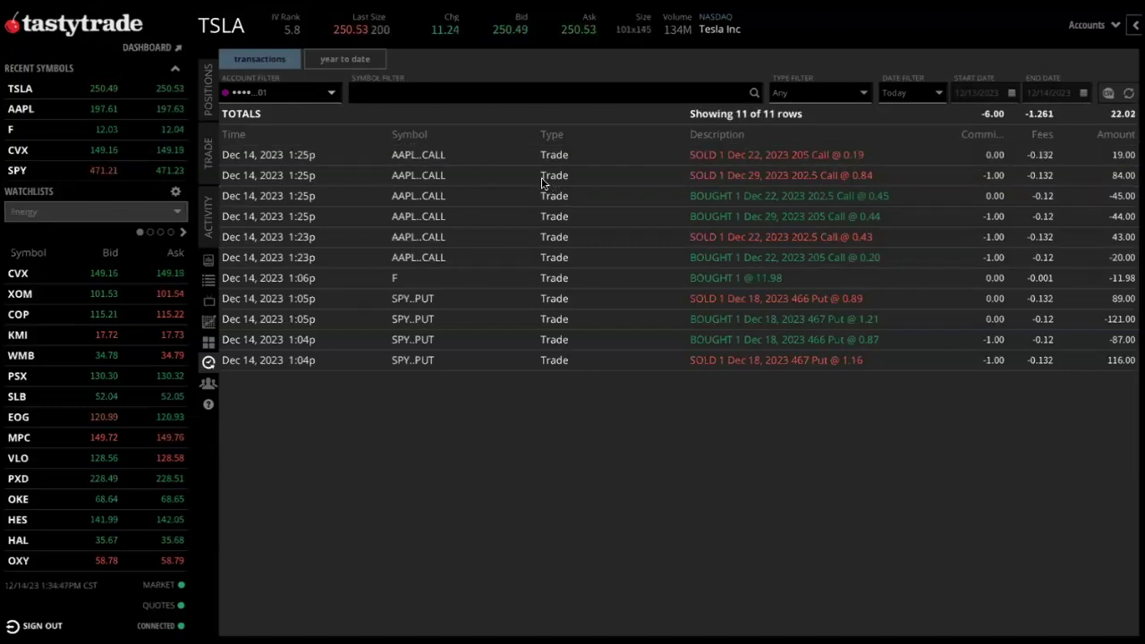
# - Open the TSLA price chart and browse the list of available indicators
pyautogui.click(208, 323)
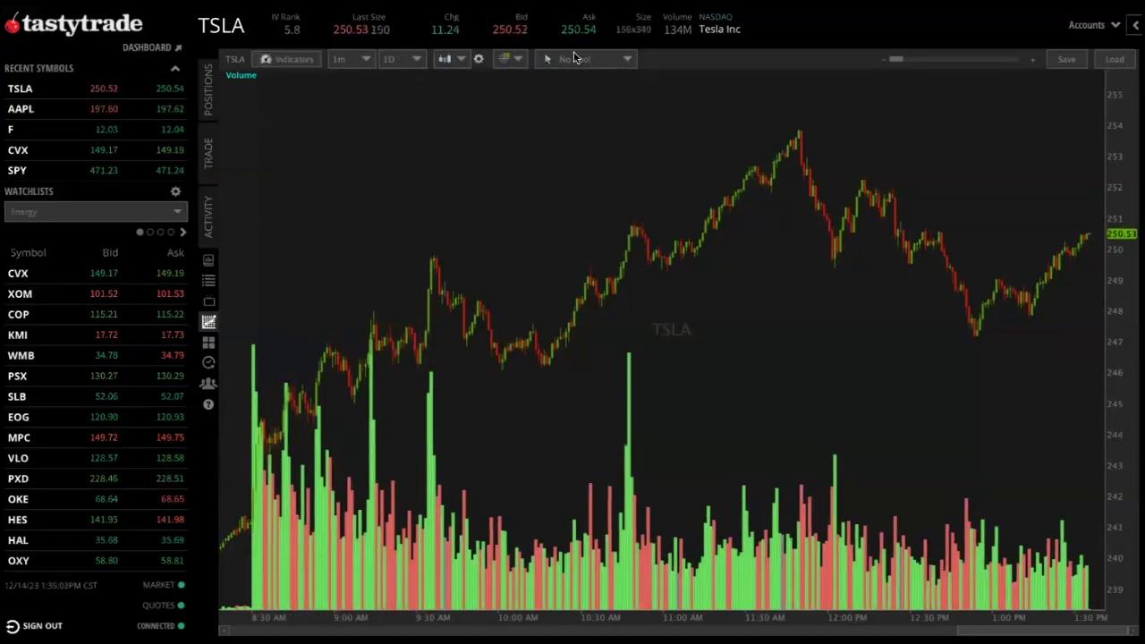
pyautogui.click(277, 65)
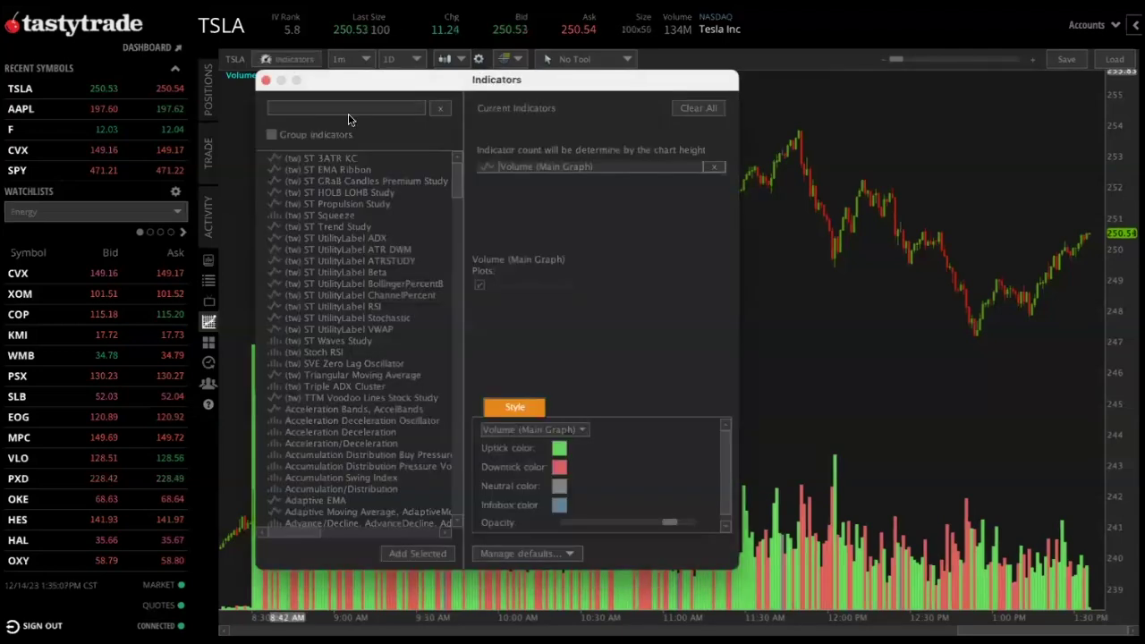
pyautogui.scroll(-1, 358, 299)
pyautogui.scroll(-10, 383, 256)
pyautogui.scroll(11, 357, 268)
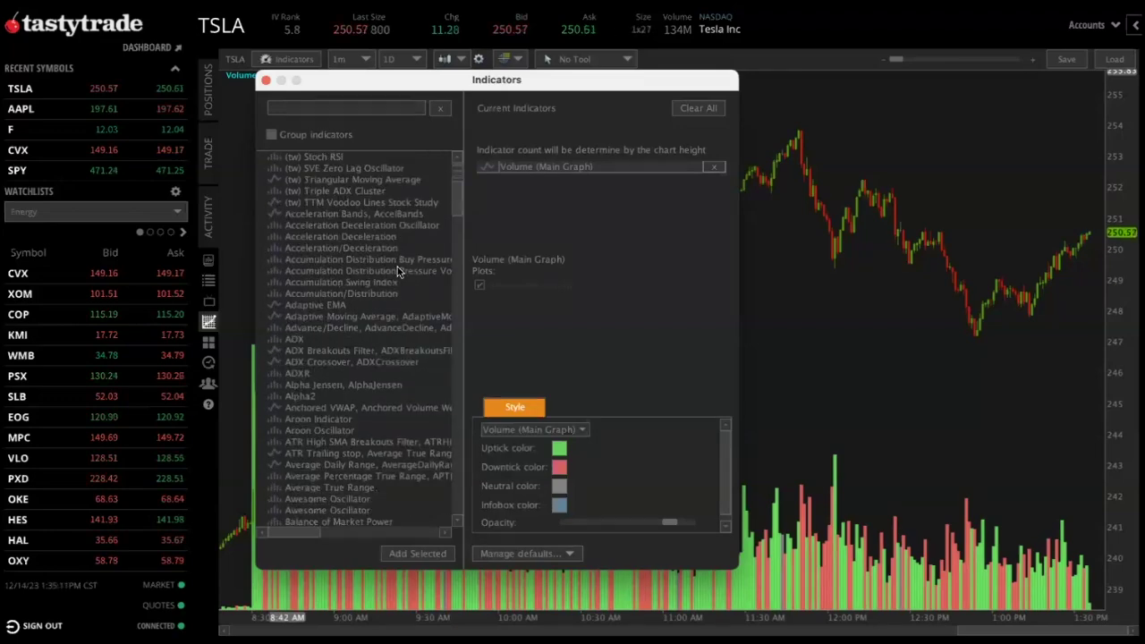
# - Search the chart indicators for "ema" and clear the search
pyautogui.click(376, 105)
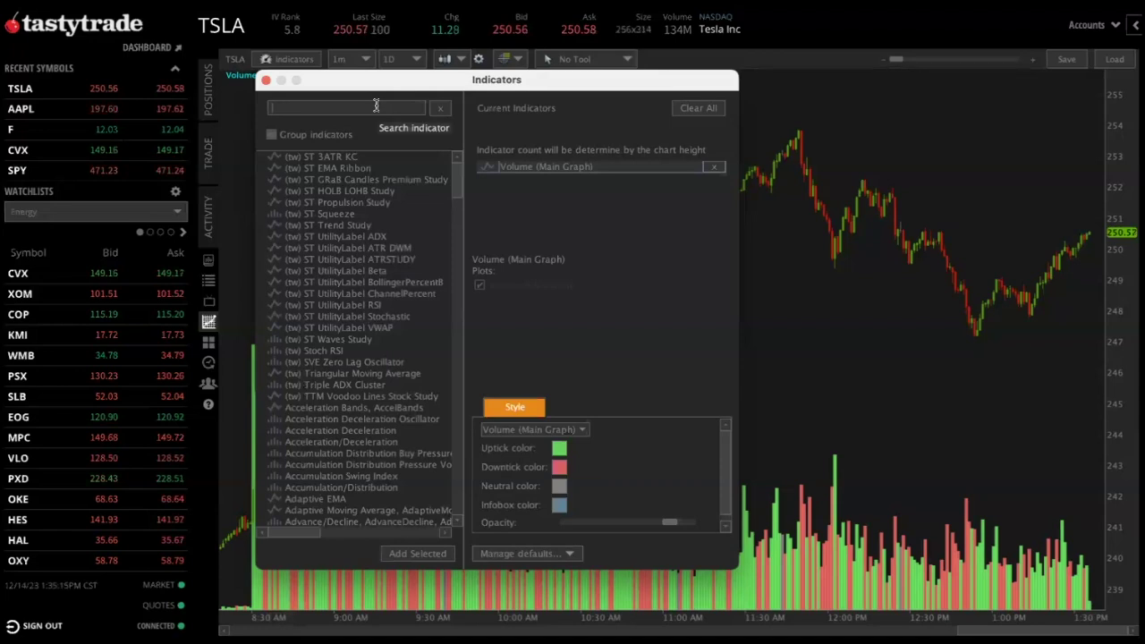
pyautogui.write('ema')
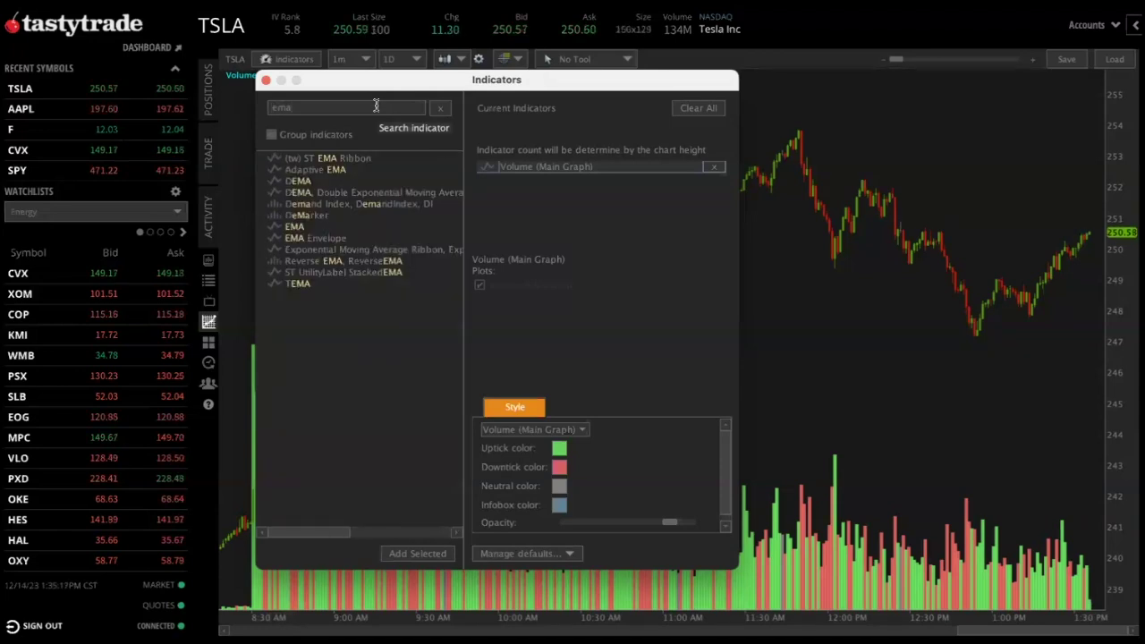
pyautogui.press('BackSpace')
pyautogui.press('BackSpace')
pyautogui.press('BackSpace')
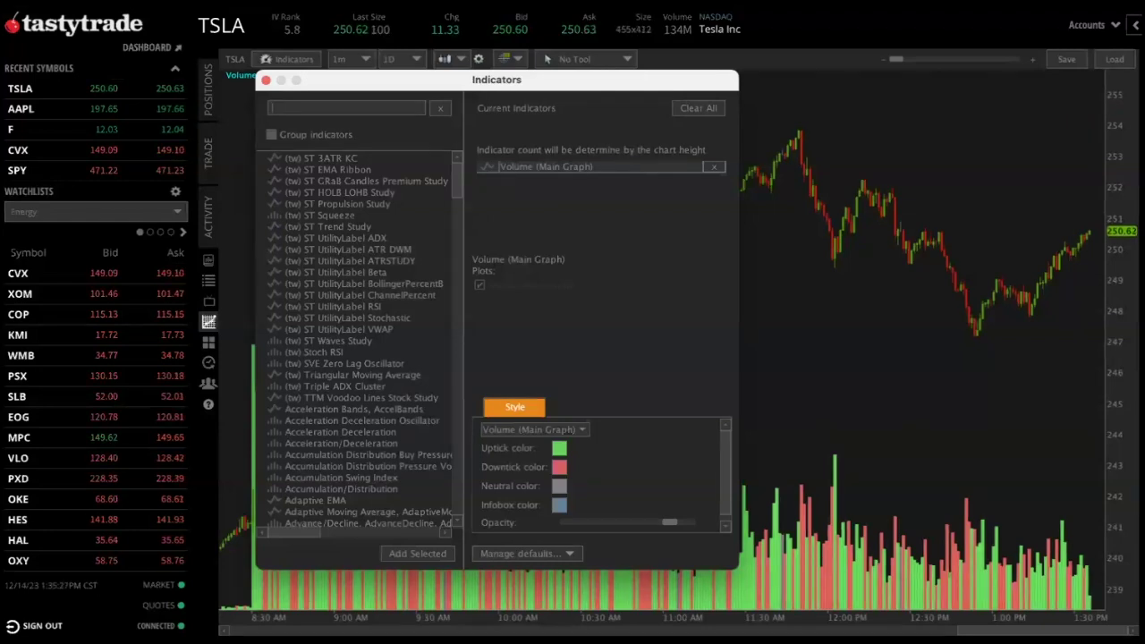
# - Search for "sma" and add the SMA indicator to the TSLA chart with a length of 200
pyautogui.click(315, 109)
pyautogui.write('sma')
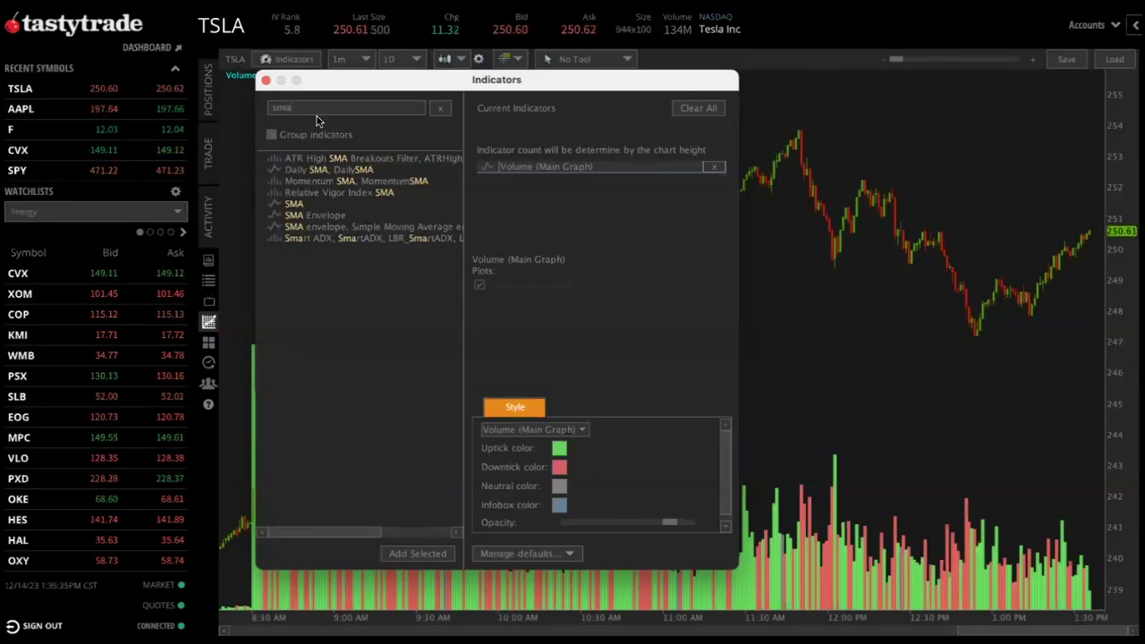
pyautogui.click(305, 206)
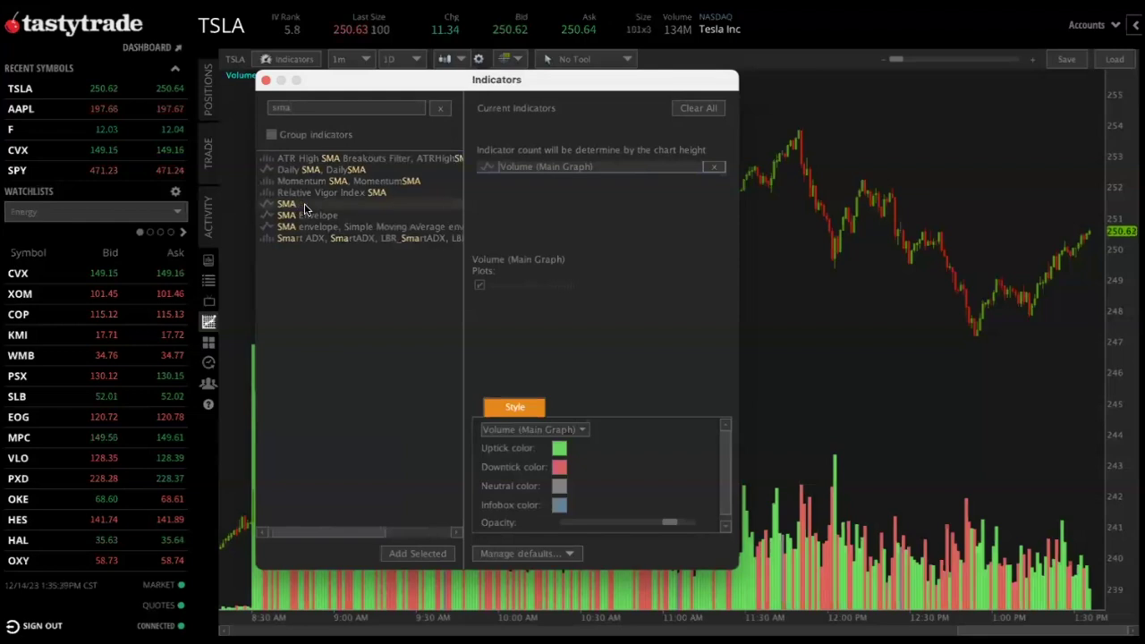
pyautogui.doubleClick(302, 204)
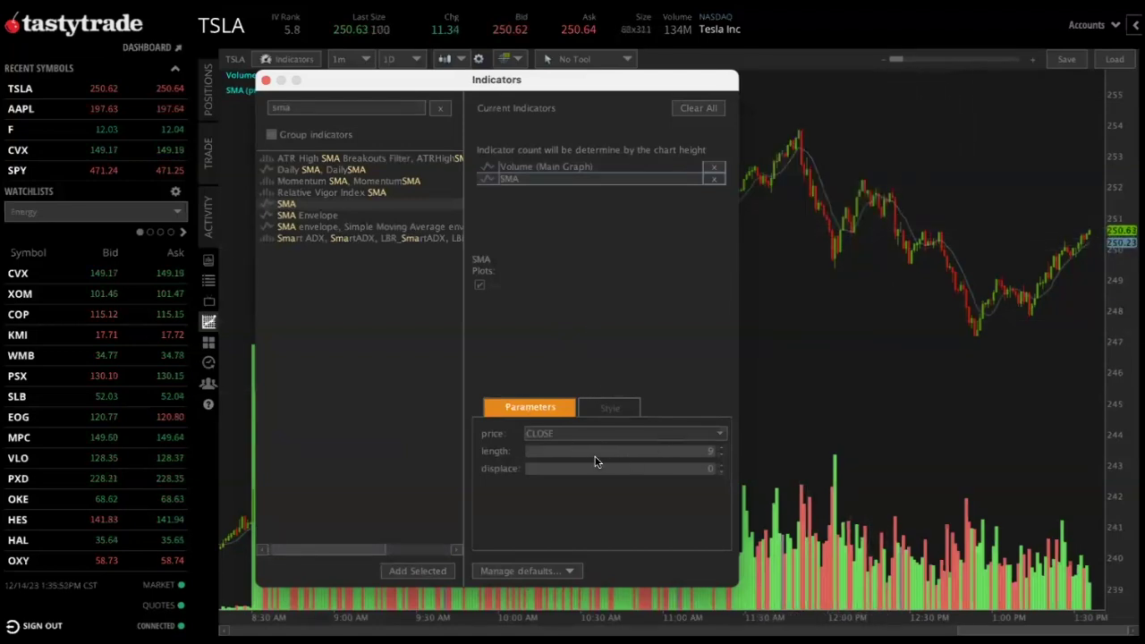
pyautogui.click(612, 408)
pyautogui.click(545, 406)
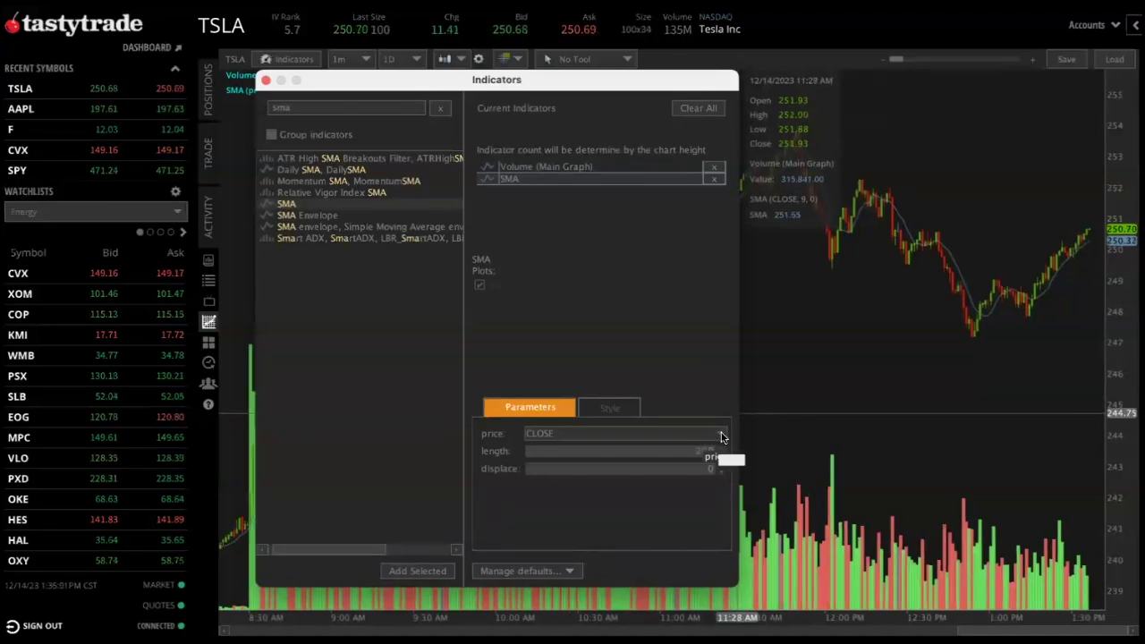
pyautogui.press('Return')
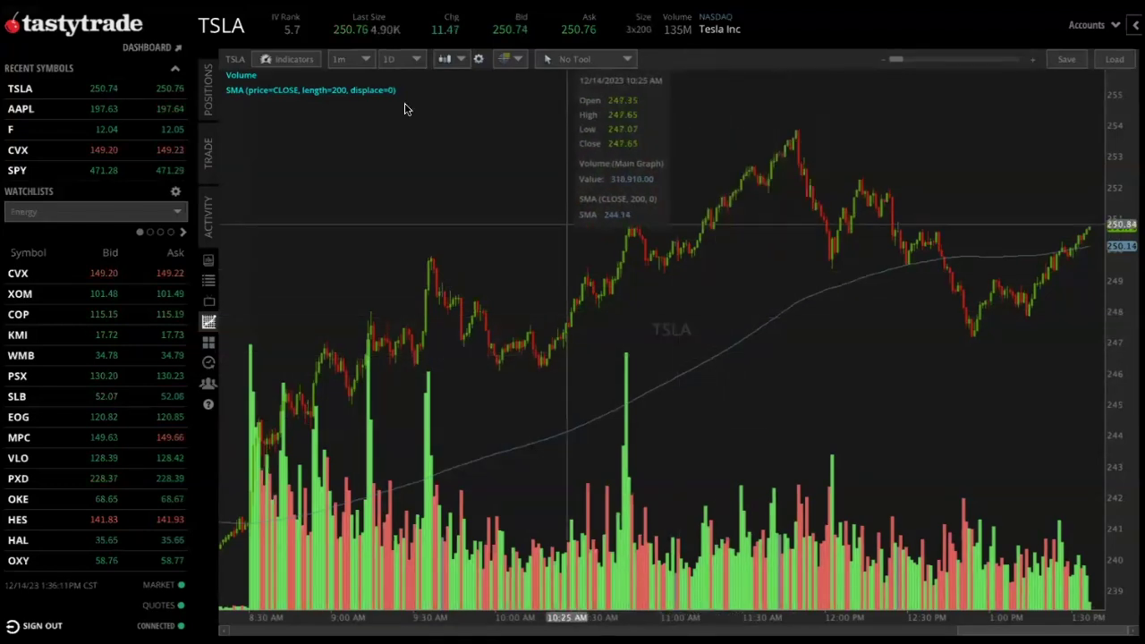
# - Set the 200-period SMA line's width to 3 and its color to yellow
pyautogui.click(288, 59)
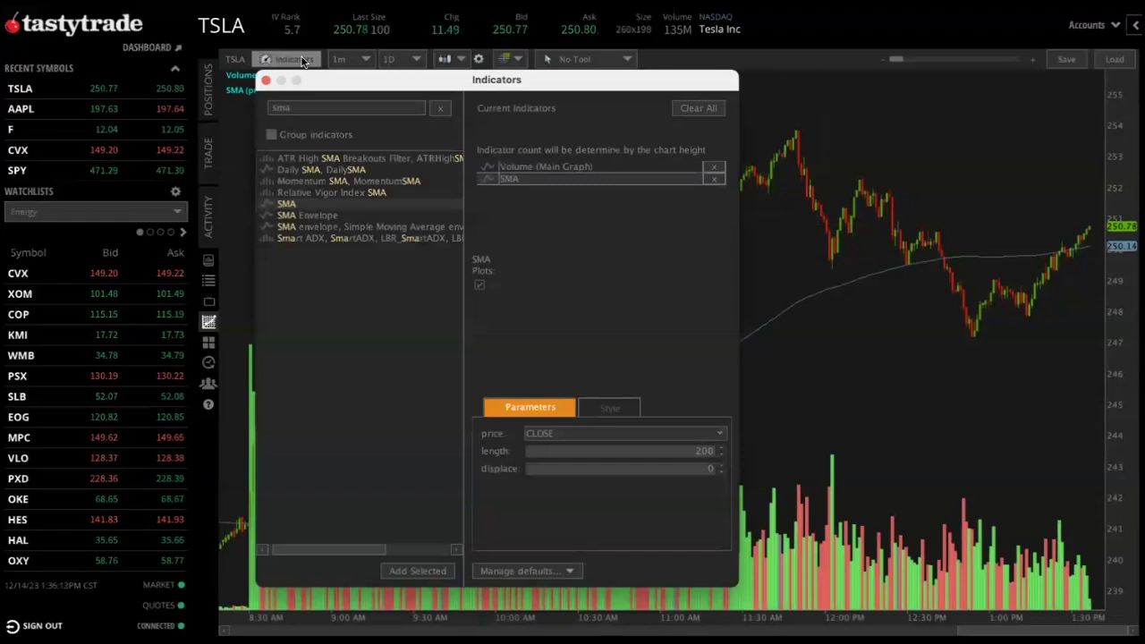
pyautogui.click(615, 410)
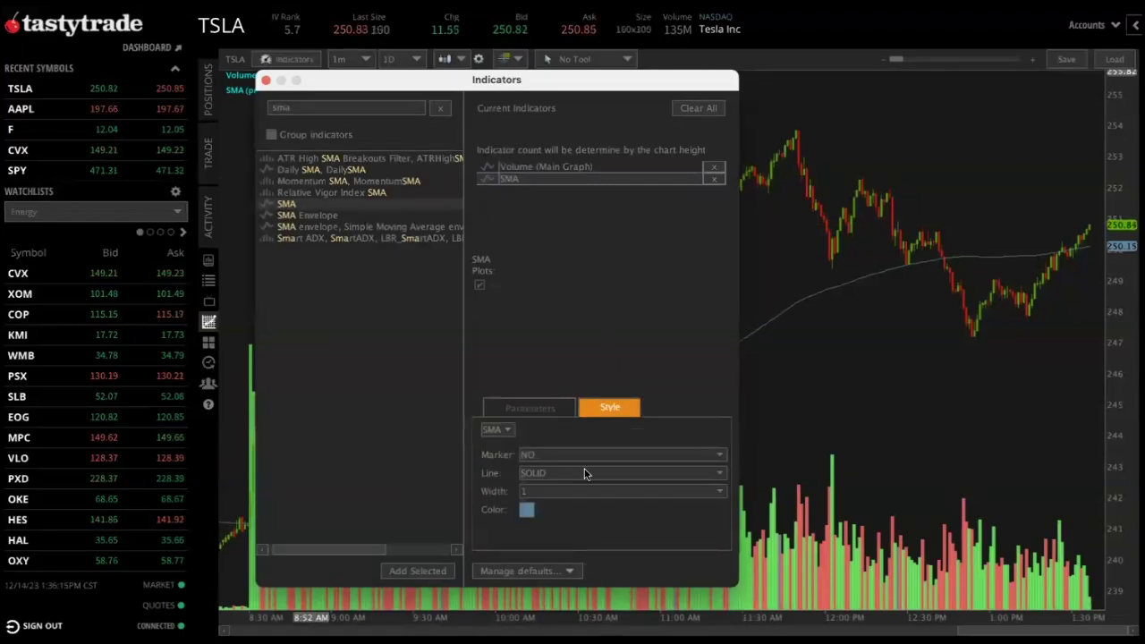
pyautogui.click(672, 495)
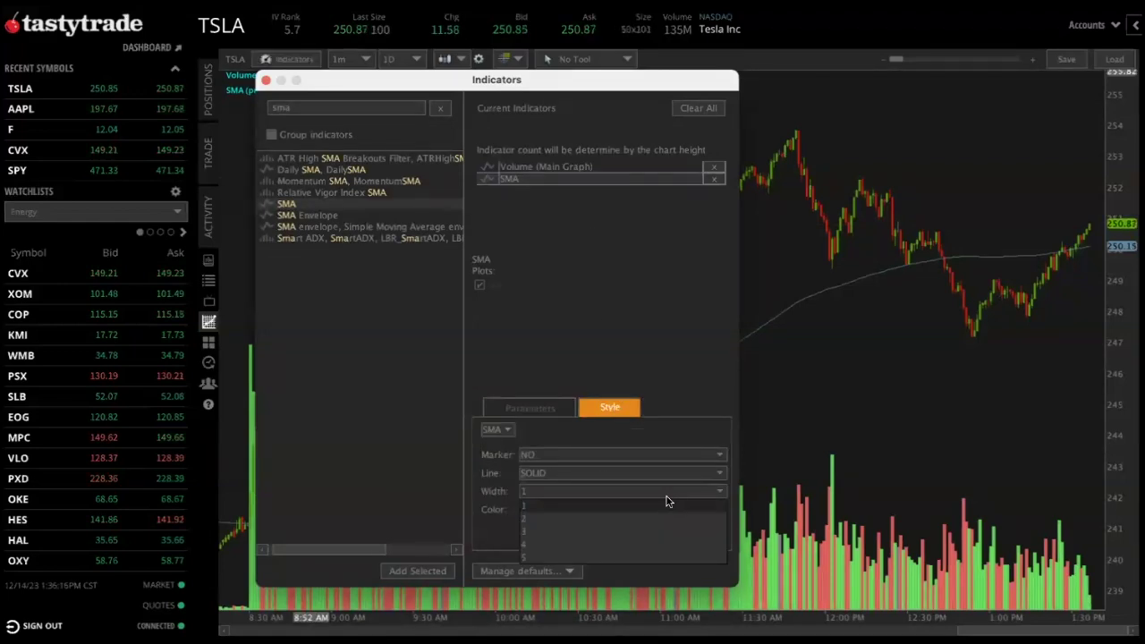
pyautogui.click(626, 534)
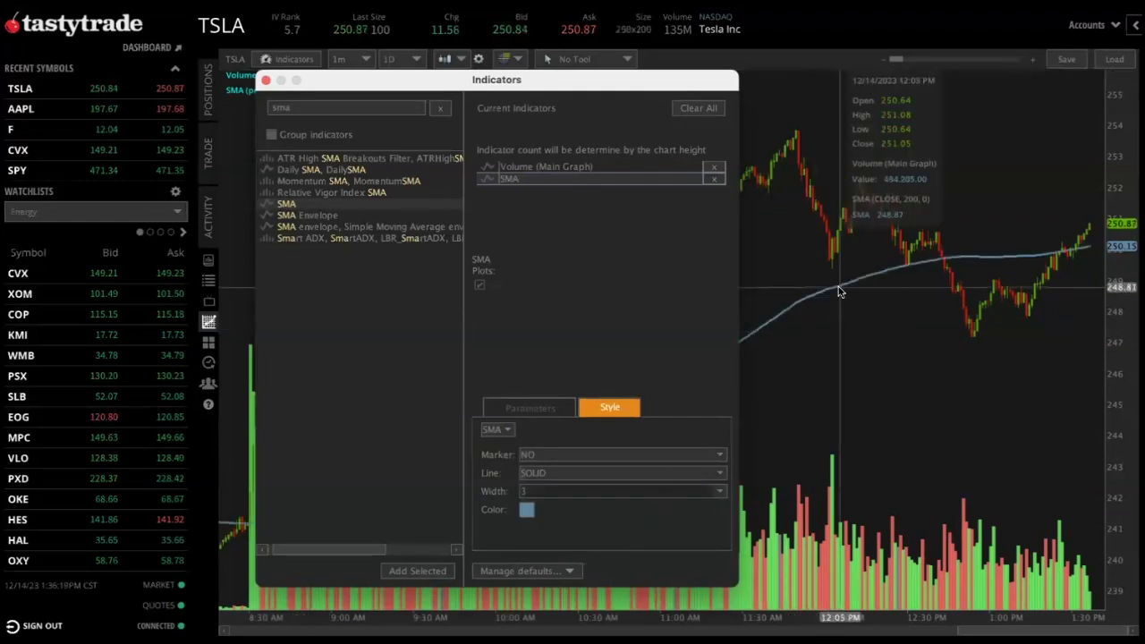
pyautogui.click(528, 510)
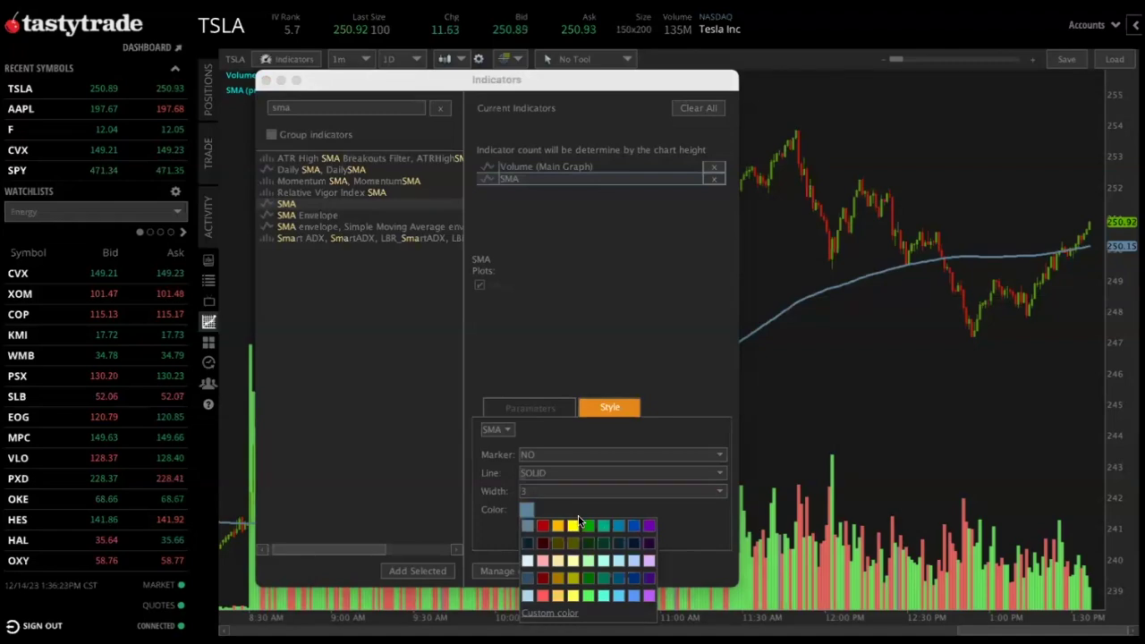
pyautogui.click(574, 526)
pyautogui.click(844, 287)
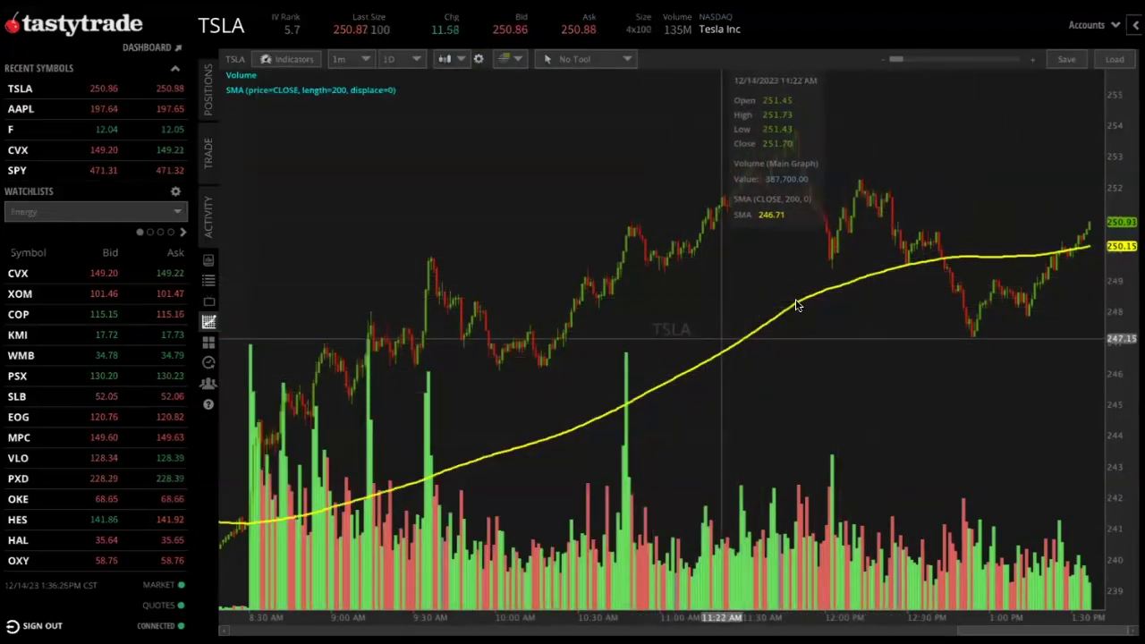
# - Remove the SMA indicator from the TSLA chart and close the indicator settings
pyautogui.click(293, 59)
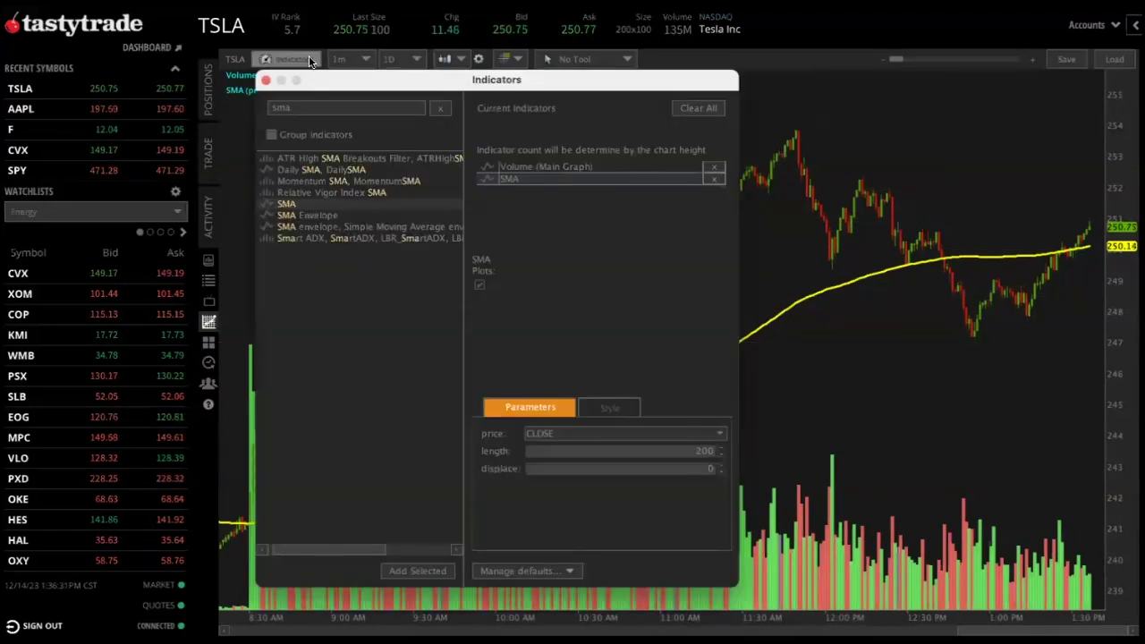
pyautogui.click(716, 181)
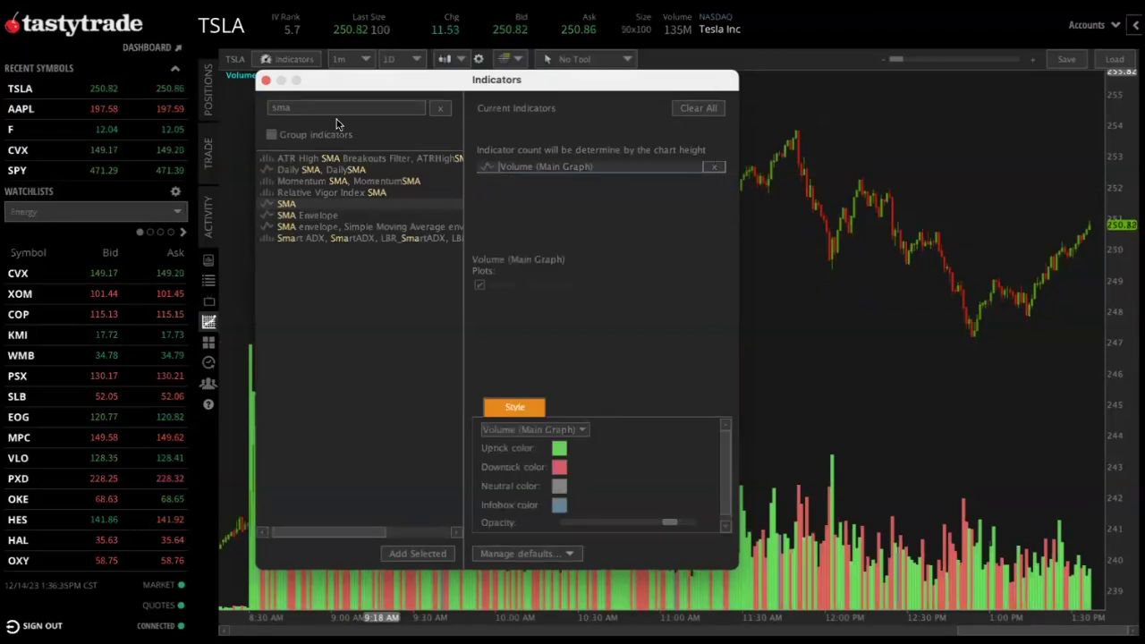
pyautogui.click(265, 82)
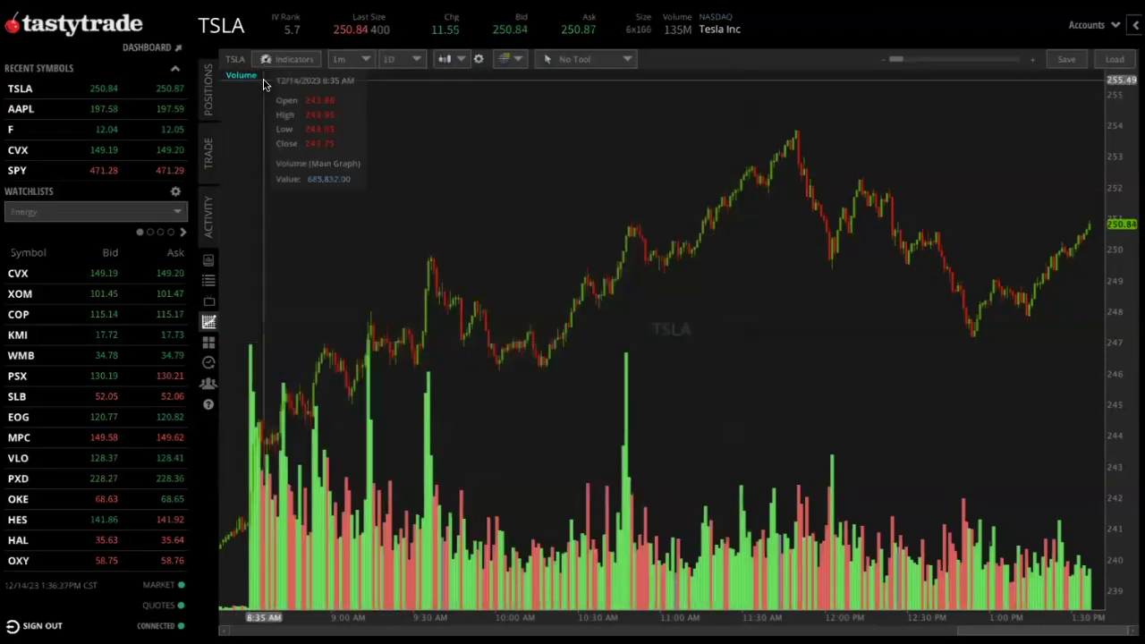
pyautogui.click(616, 61)
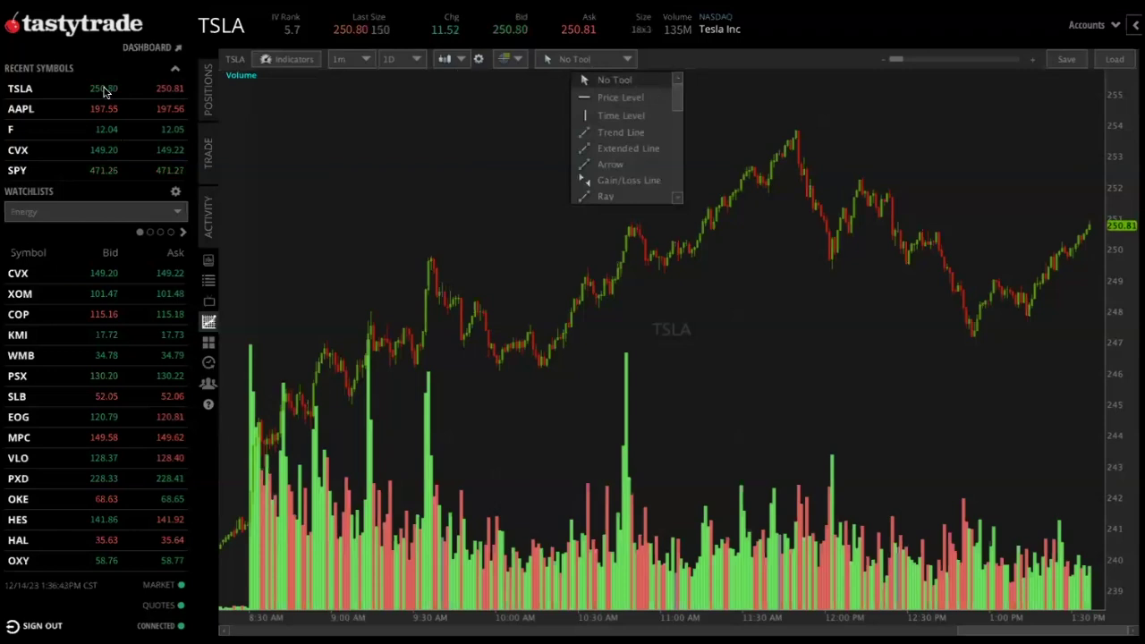
pyautogui.click(36, 87)
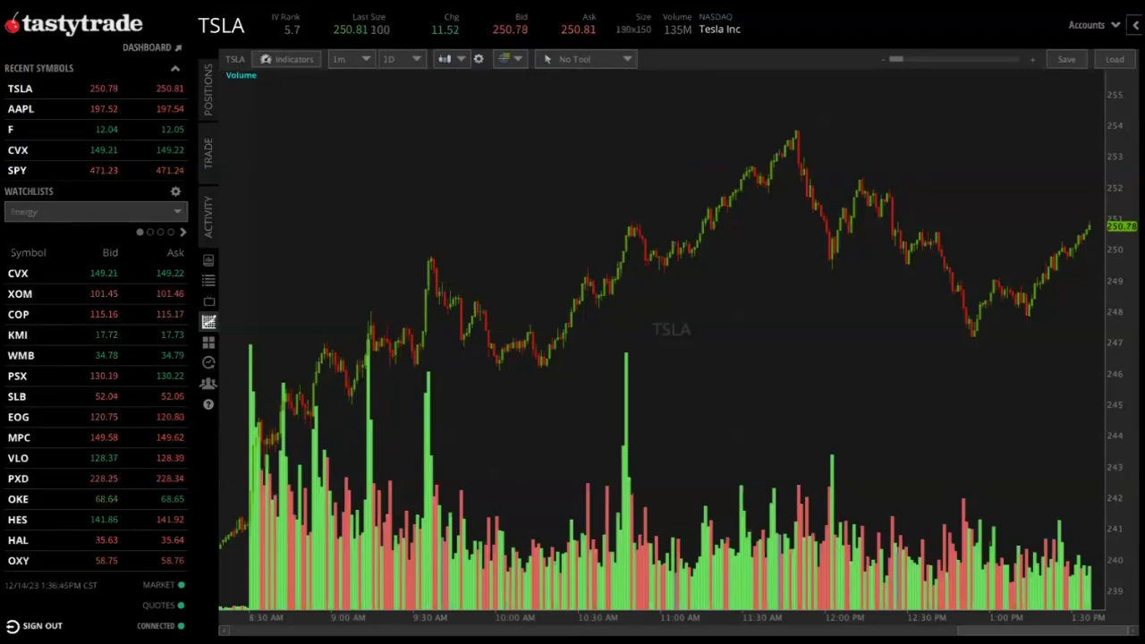
pyautogui.moveTo(465, 194); pyautogui.dragTo(552, 75)
pyautogui.moveTo(641, 189); pyautogui.dragTo(600, 66)
pyautogui.hotkey('ctrl', 'z')
pyautogui.hotkey('ctrl', 'z')
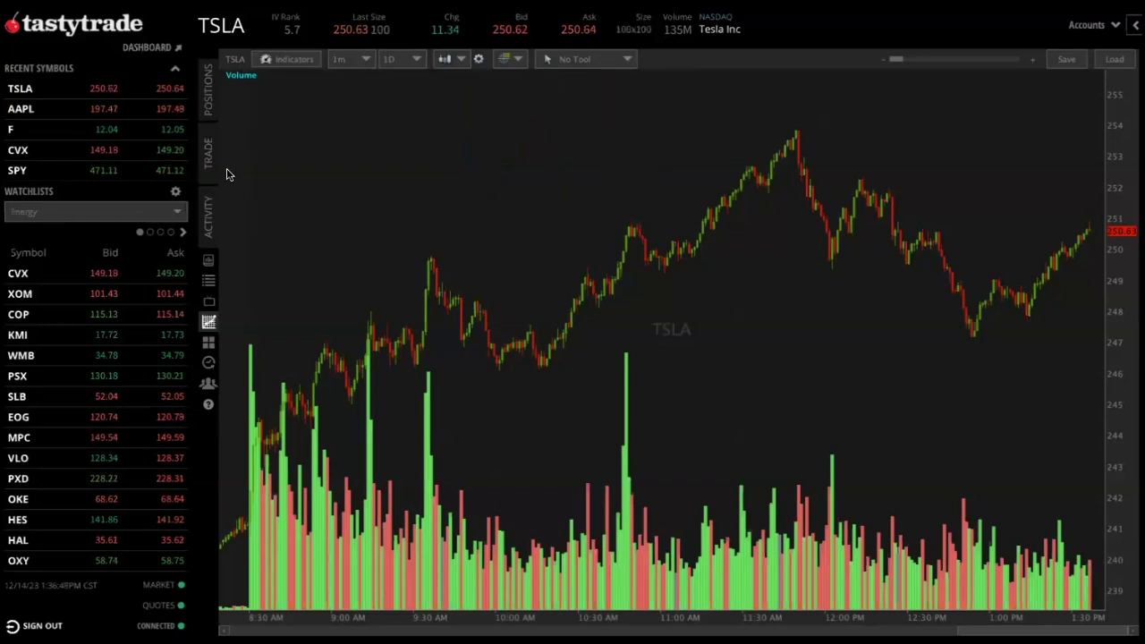
# - Draw a Gain/Loss Line on the TSLA chart from the 11:50 AM peak near 254 down to about 250.6 at 12:42 PM
pyautogui.click(604, 61)
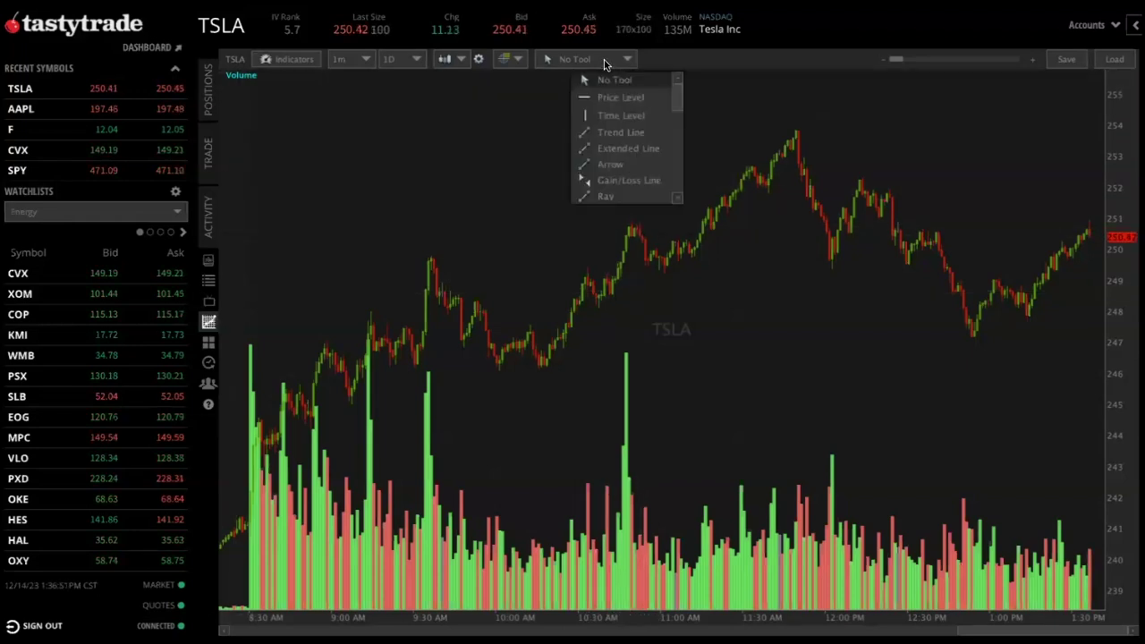
pyautogui.scroll(-1, 626, 161)
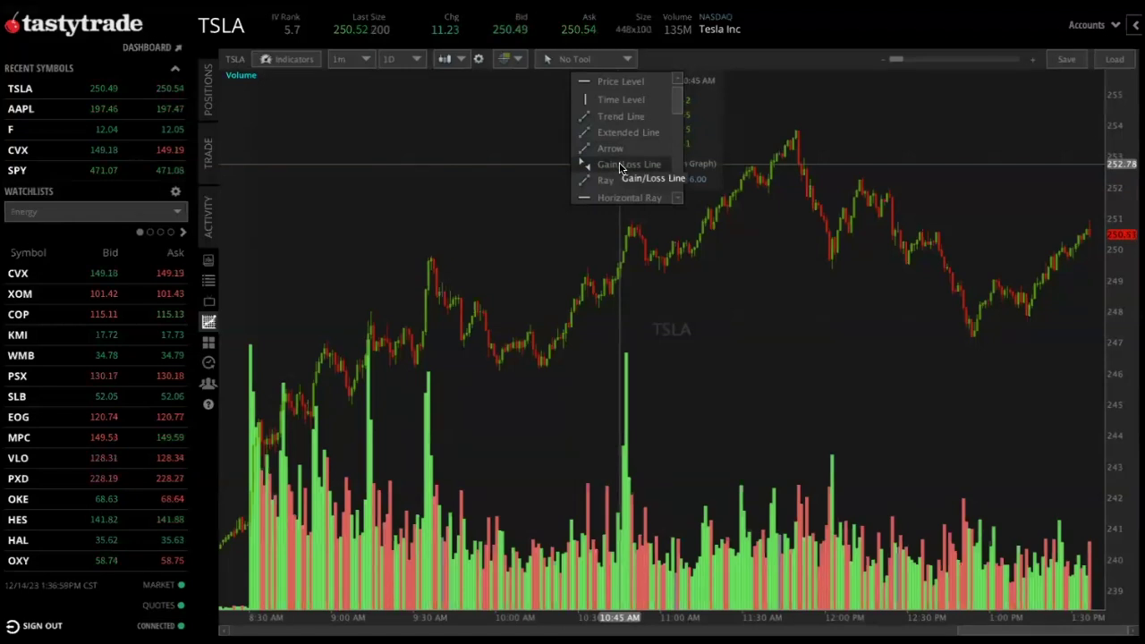
pyautogui.click(620, 166)
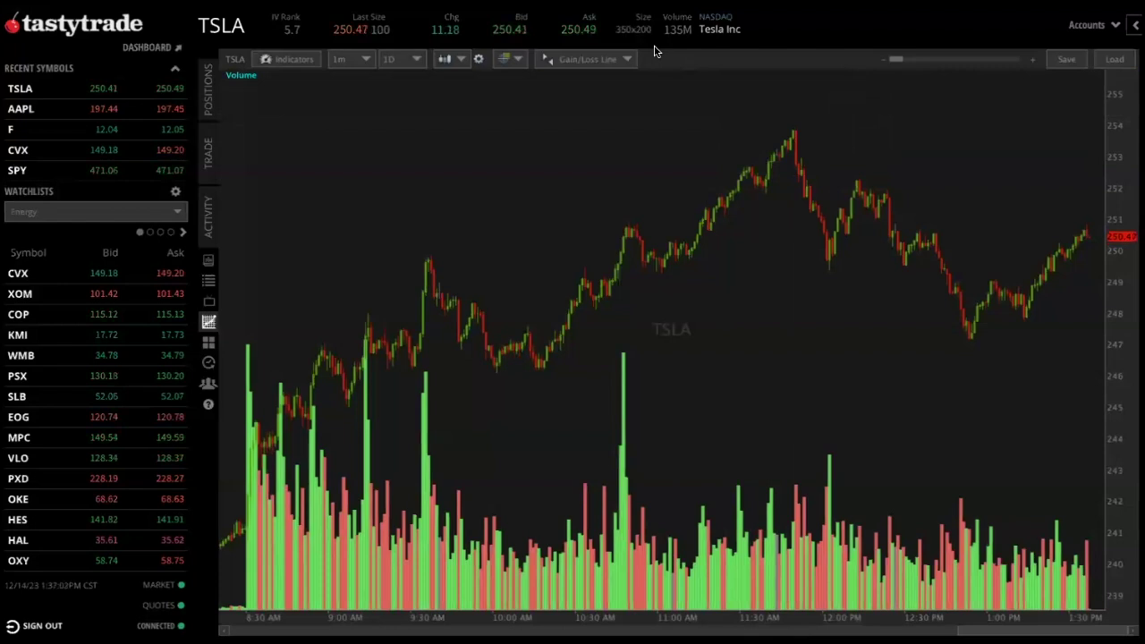
pyautogui.click(797, 134)
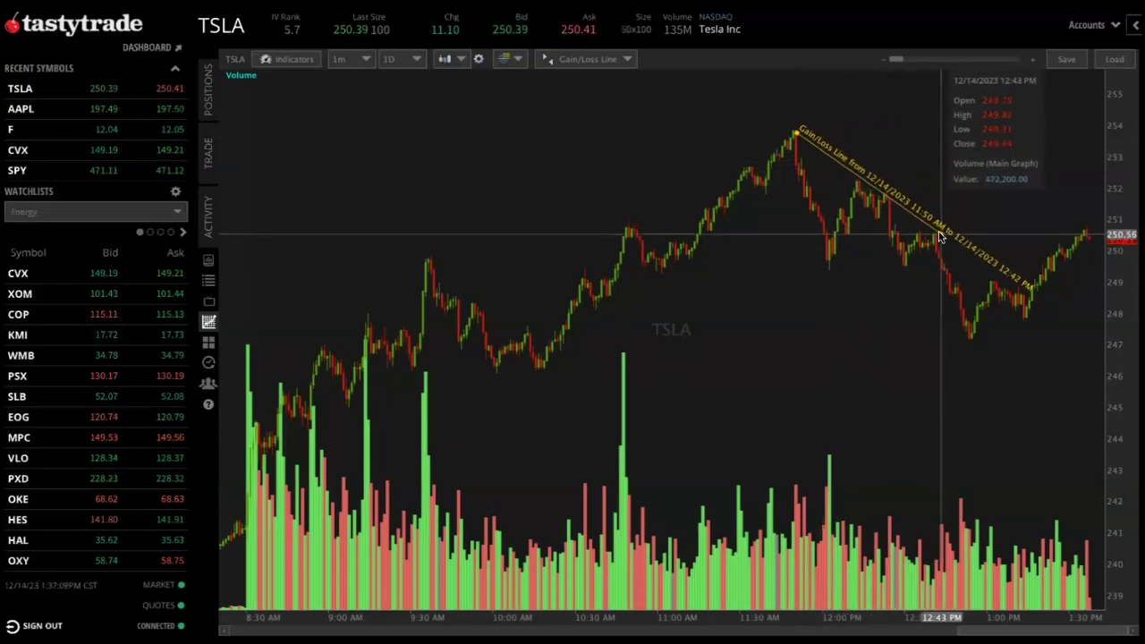
pyautogui.click(937, 237)
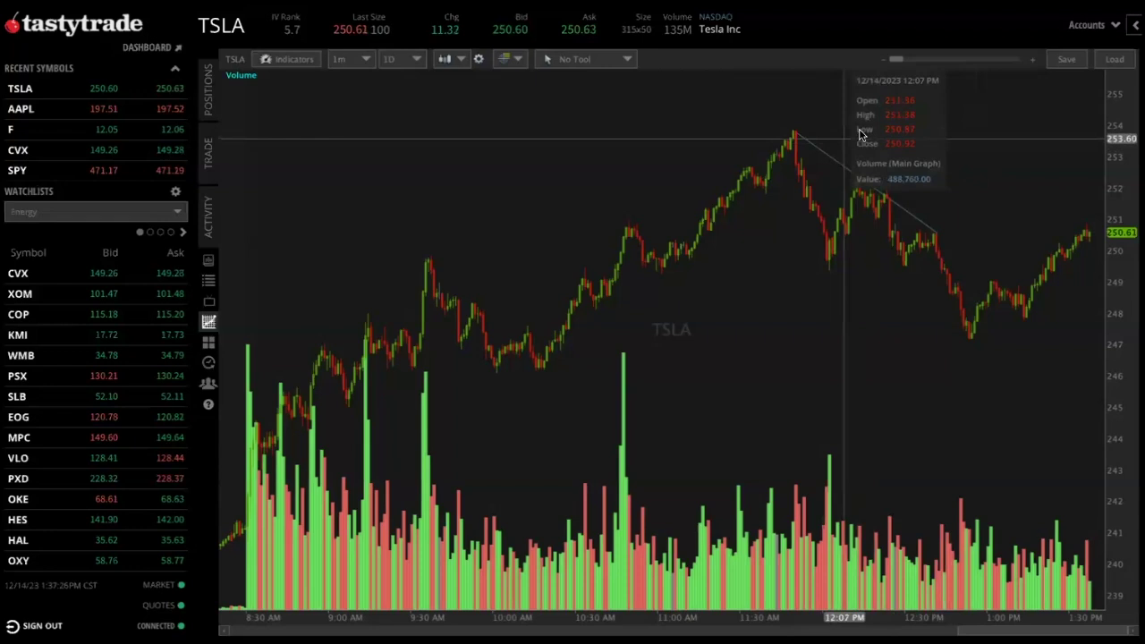
# - Change the Gain/Loss Line on the TSLA chart to red and increase its width
pyautogui.doubleClick(867, 183)
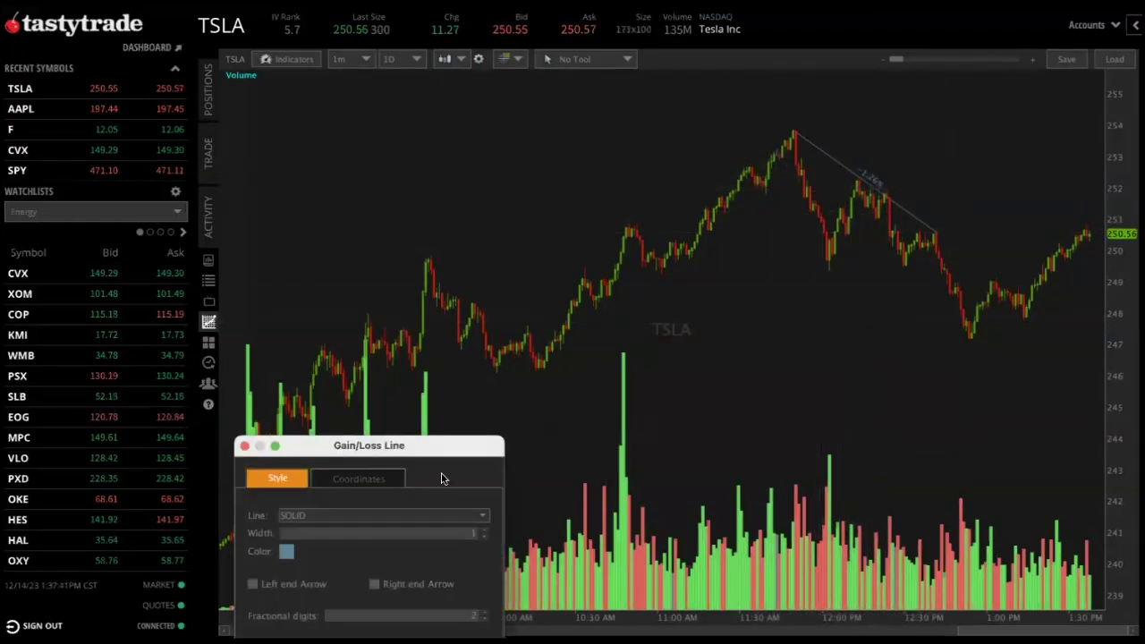
pyautogui.moveTo(450, 450); pyautogui.dragTo(558, 191)
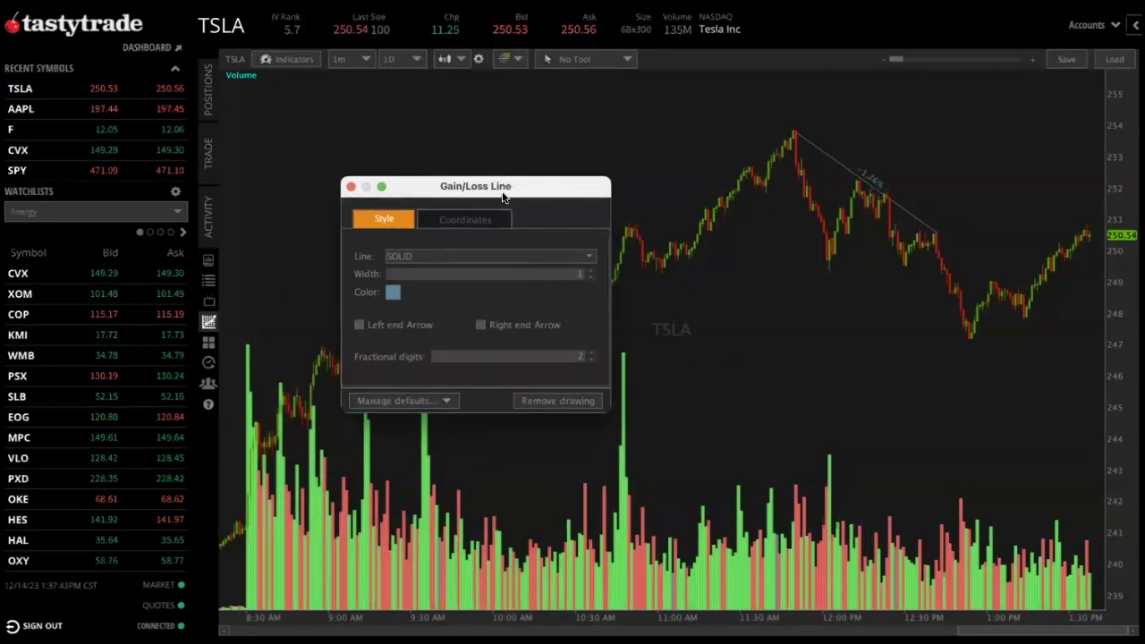
pyautogui.click(394, 295)
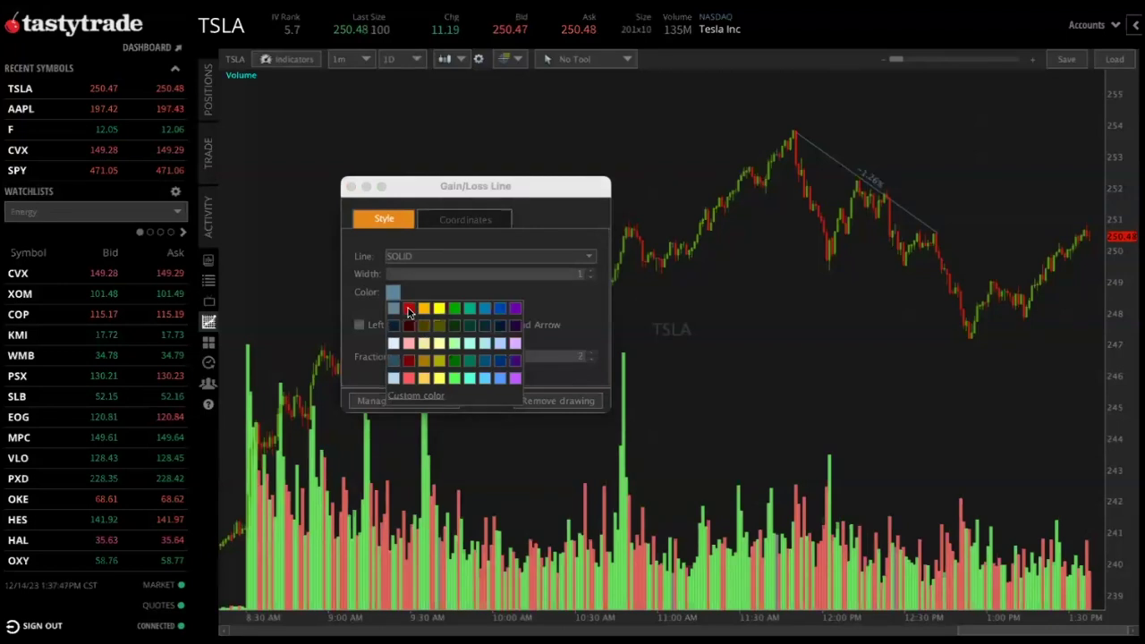
pyautogui.click(408, 308)
pyautogui.click(590, 272)
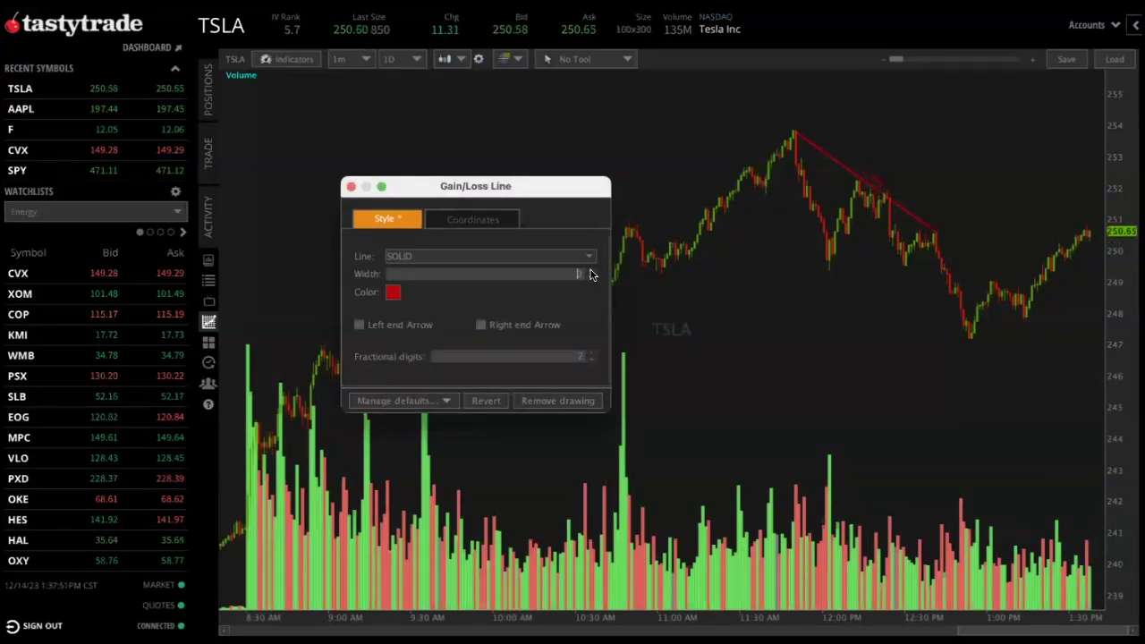
pyautogui.click(930, 151)
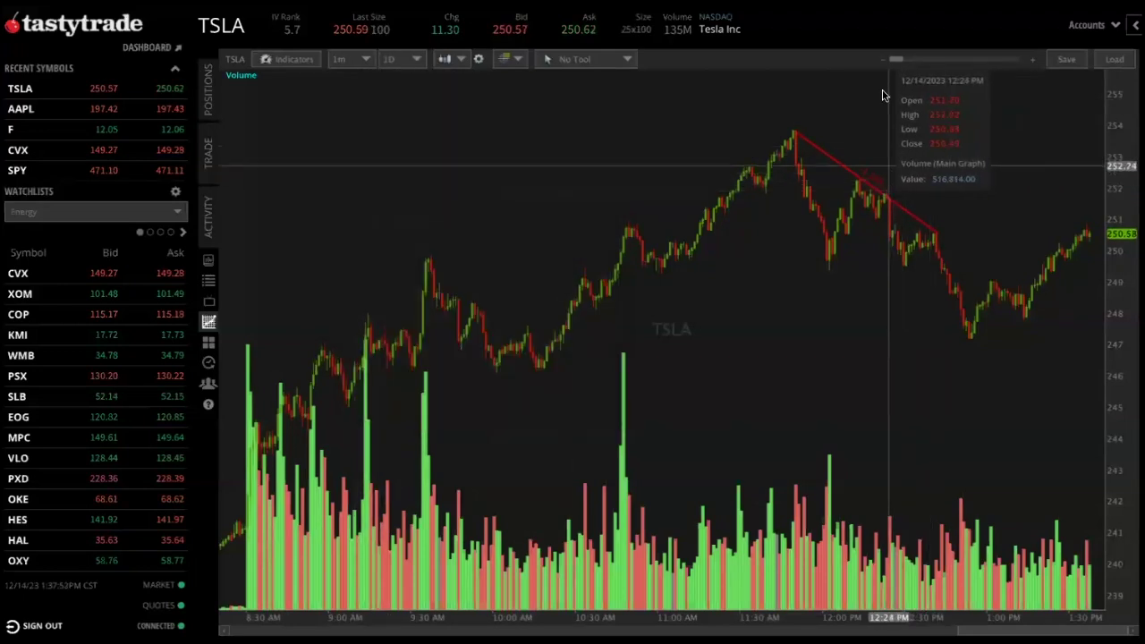
# - Remove the red Gain/Loss Line from the TSLA chart and confirm the removal
pyautogui.rightClick(872, 191)
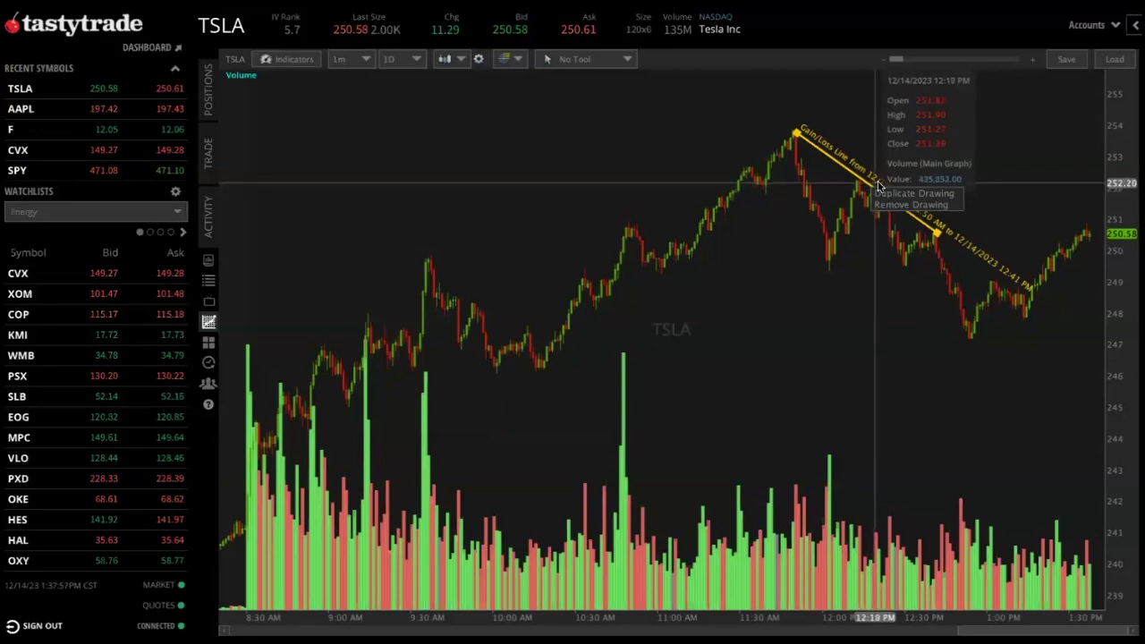
pyautogui.click(911, 205)
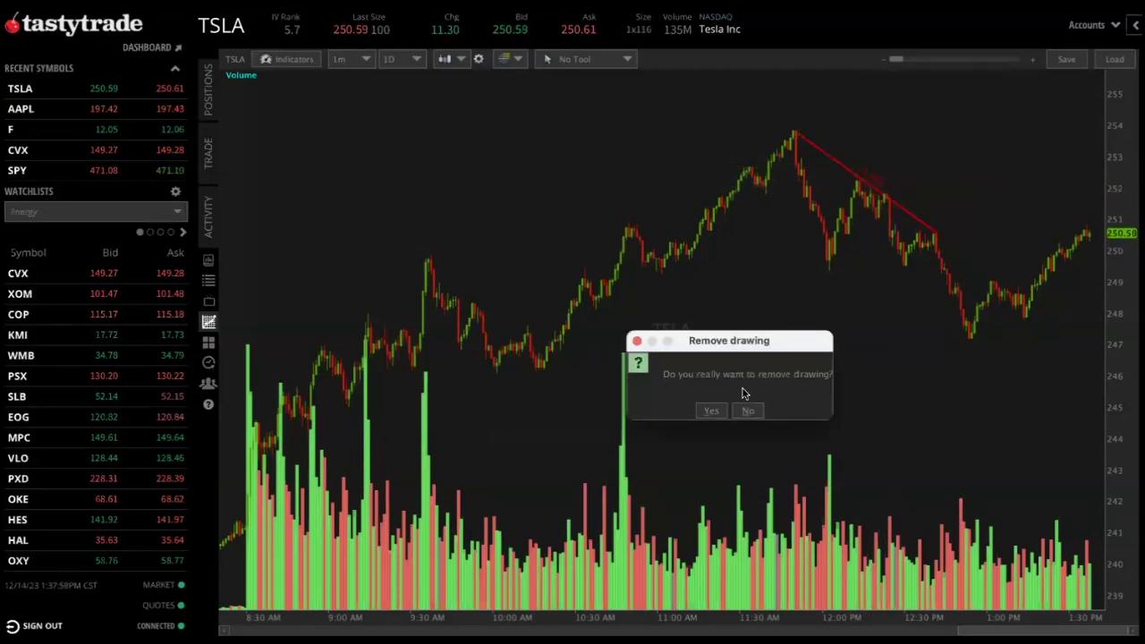
pyautogui.click(711, 411)
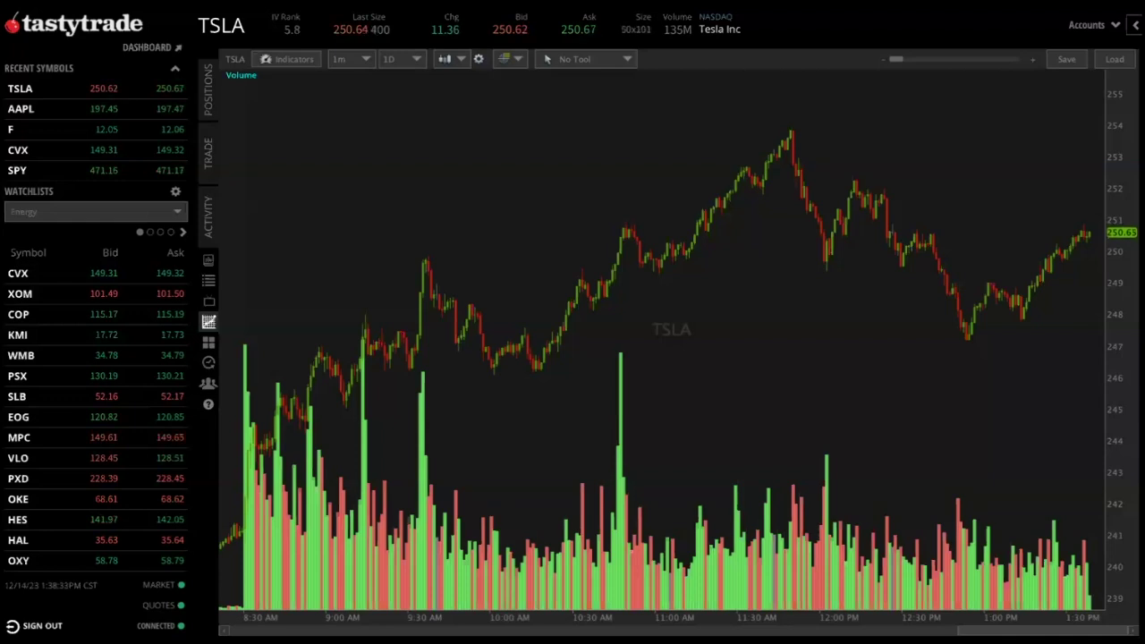
# - Open the TSLA chart's indicator library for review and close it without adding anything
pyautogui.click(289, 61)
pyautogui.click(439, 109)
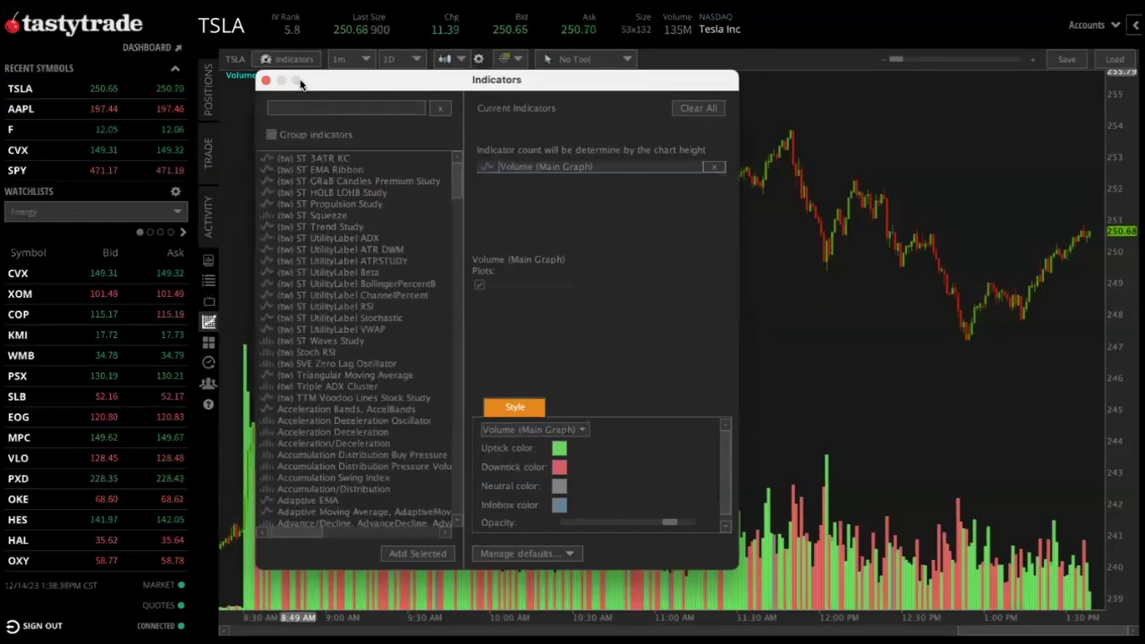
pyautogui.click(265, 81)
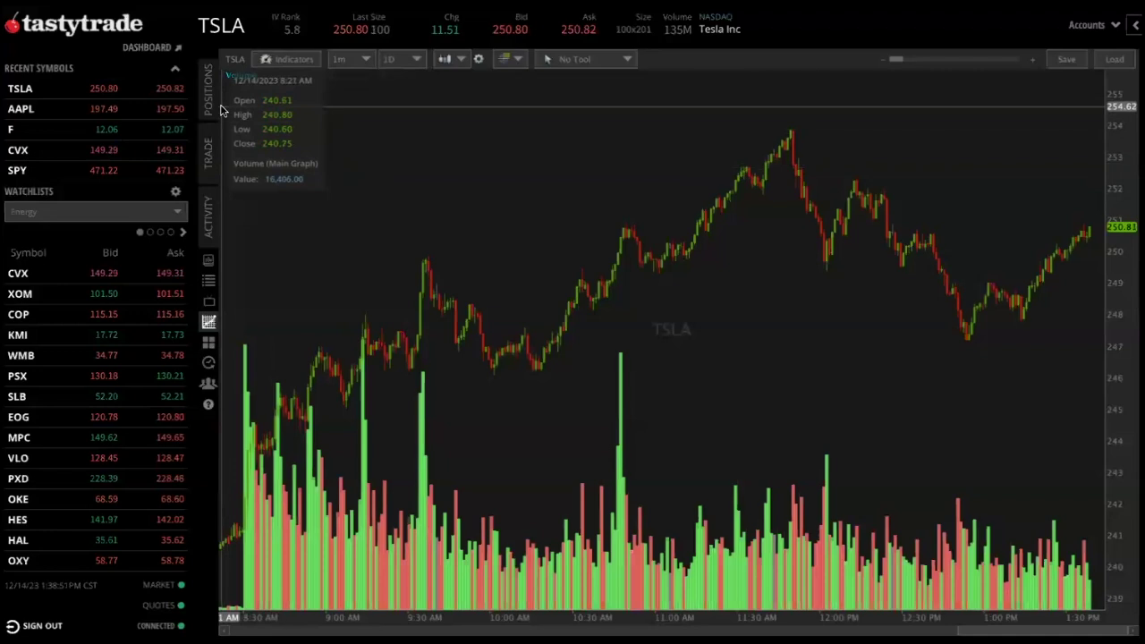
# - Load Apple (AAPL) as the active symbol and switch to the list of open positions
pyautogui.click(230, 25)
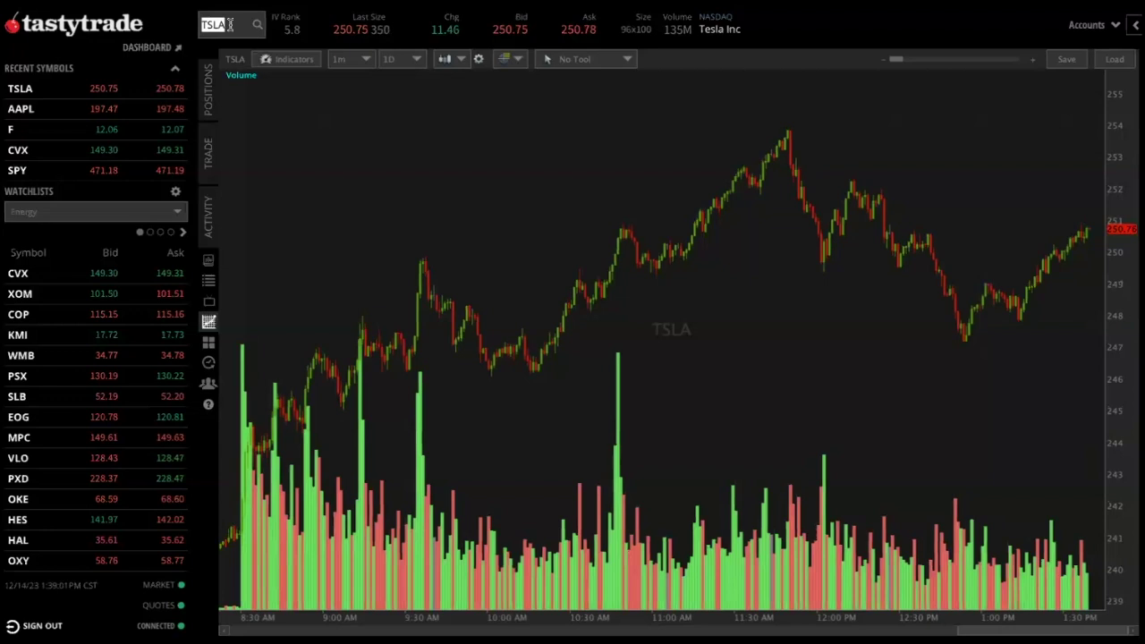
pyautogui.write('AAPL')
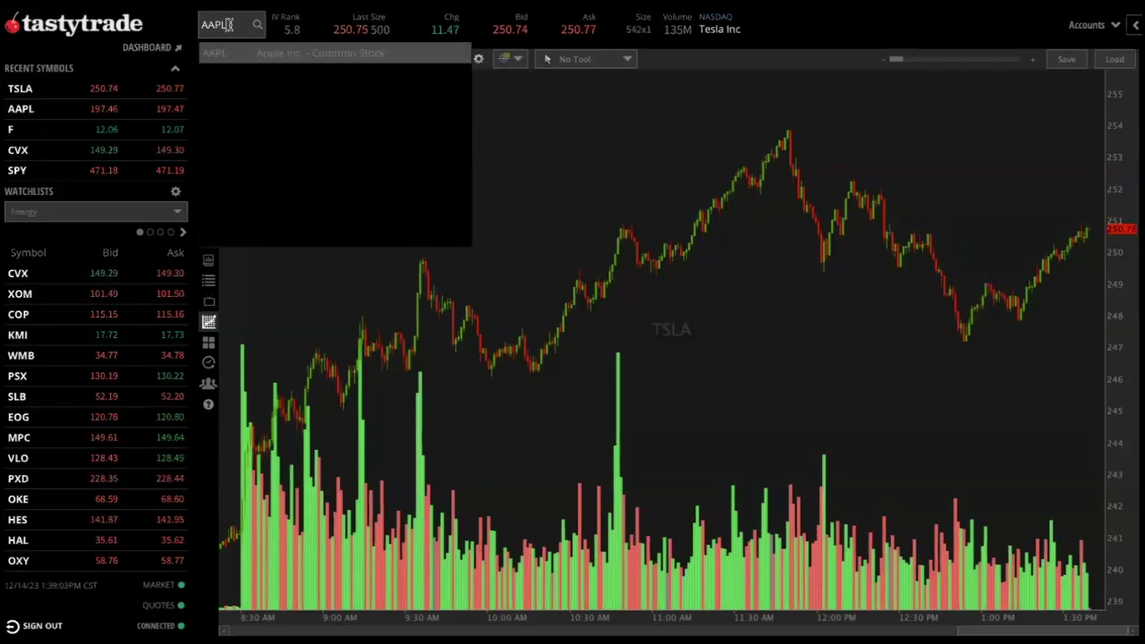
pyautogui.click(250, 53)
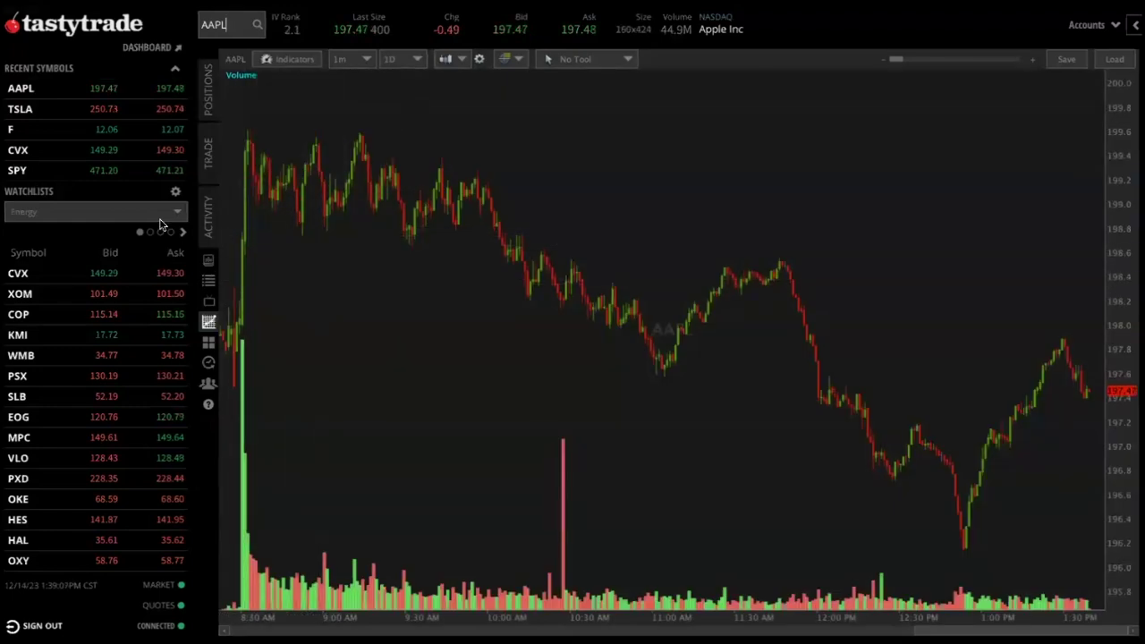
pyautogui.click(206, 86)
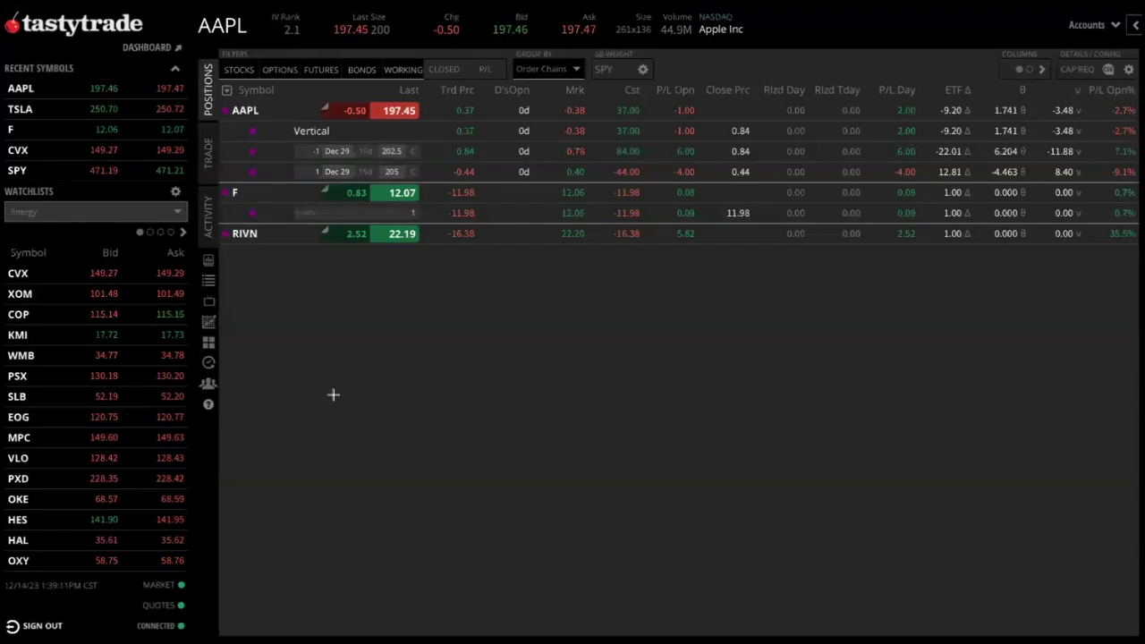
pyautogui.moveTo(410, 308); pyautogui.dragTo(217, 256)
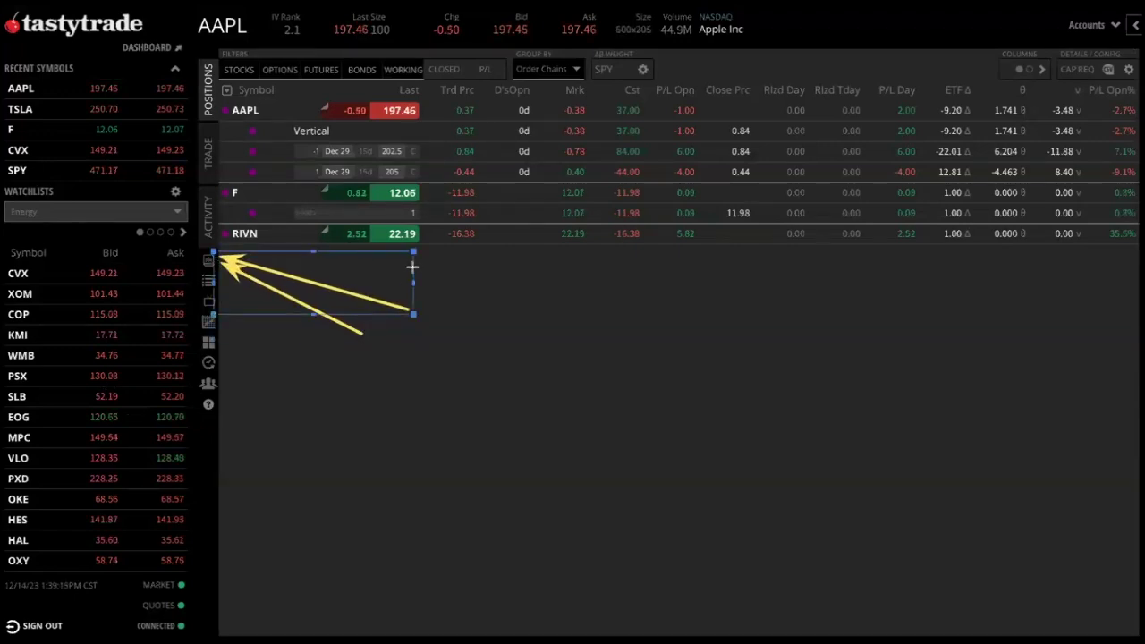
pyautogui.hotkey('ctrl', 'z')
pyautogui.hotkey('ctrl', 'z')
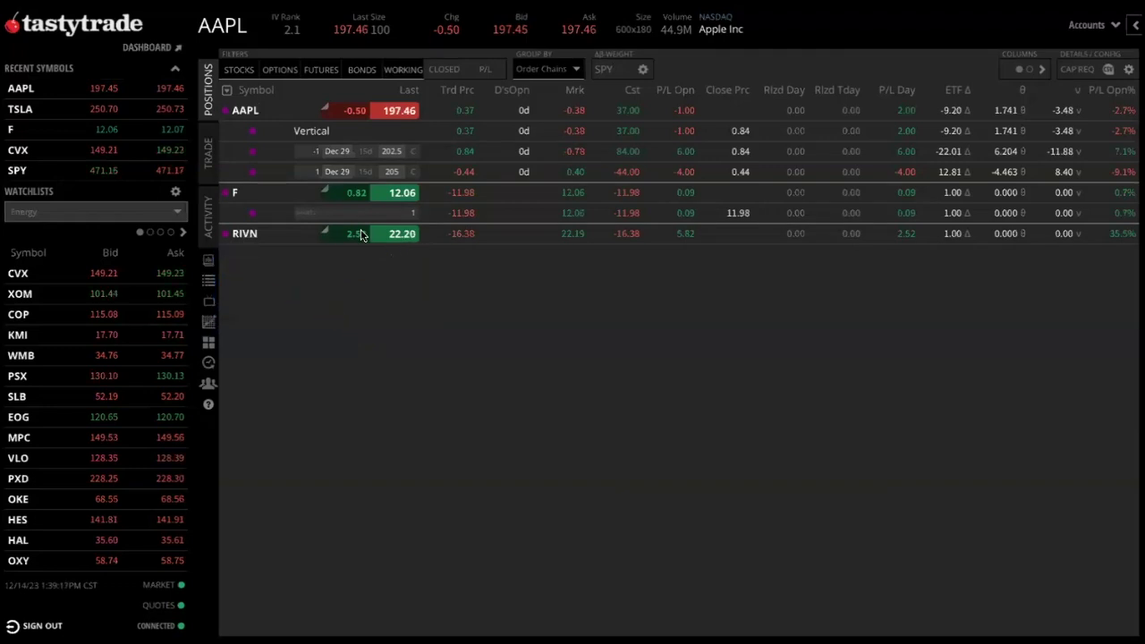
# - Open Apple's company news, read the latest "BUZZ-U.S. STOCKS ON THE MOVE" article, and close it
pyautogui.click(213, 281)
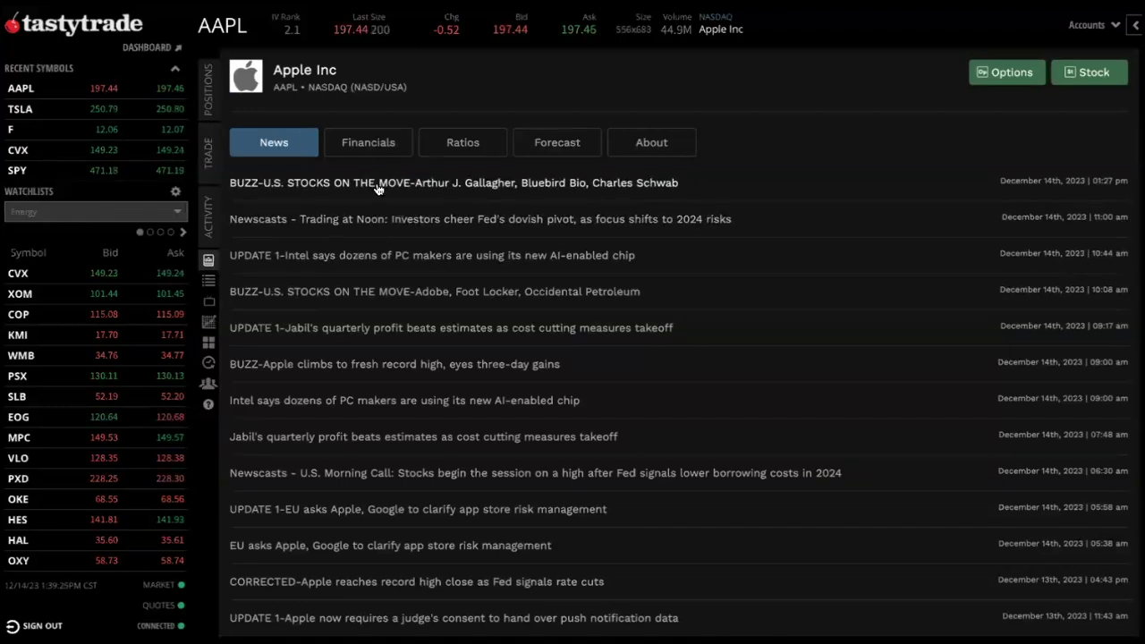
pyautogui.click(378, 186)
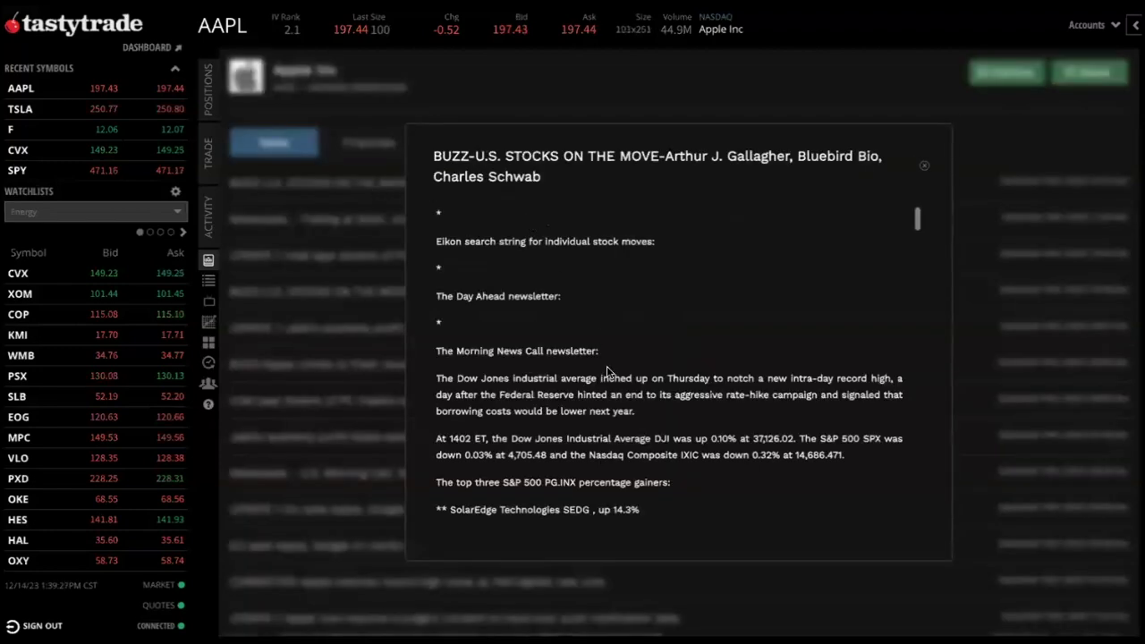
pyautogui.scroll(-3, 612, 385)
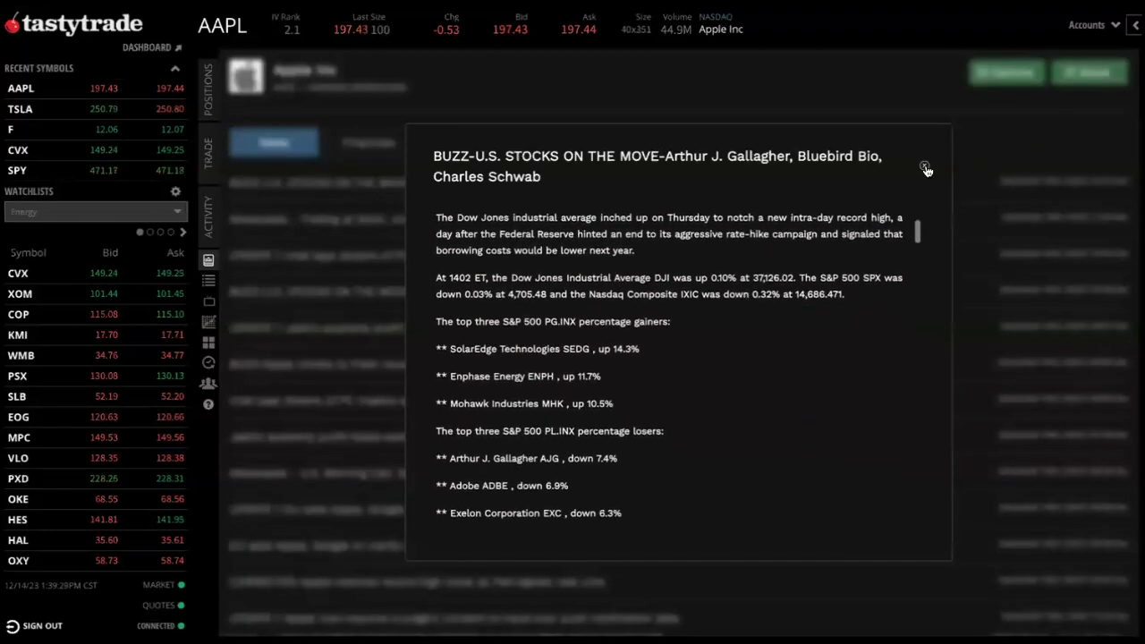
pyautogui.click(925, 167)
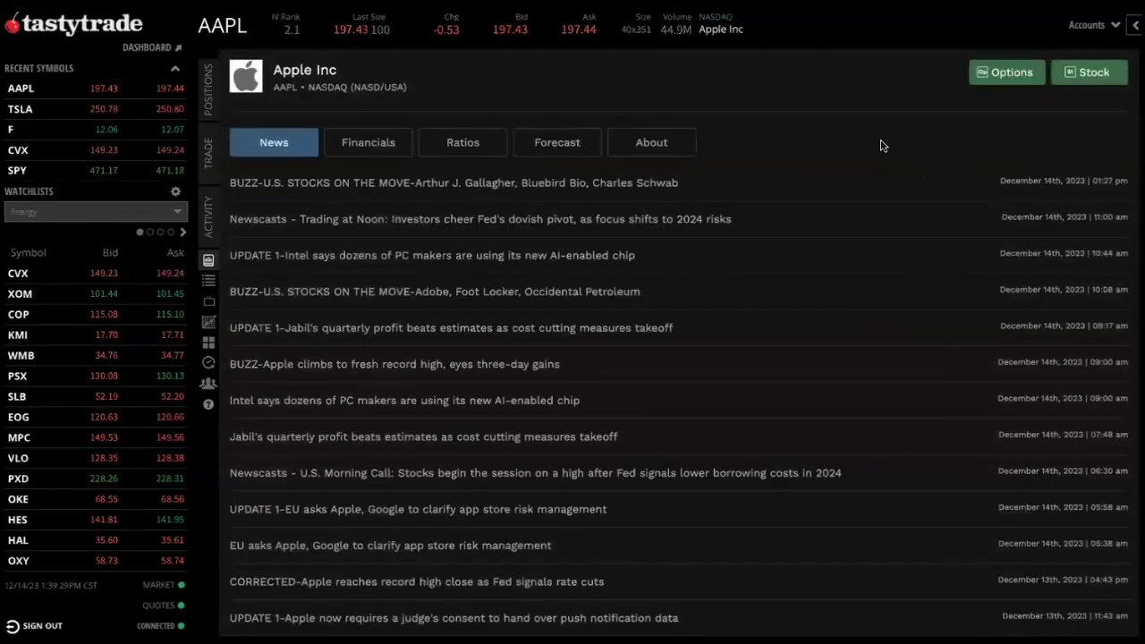
# - Review Apple's financial statements, ratios, and analyst forecast
pyautogui.click(364, 145)
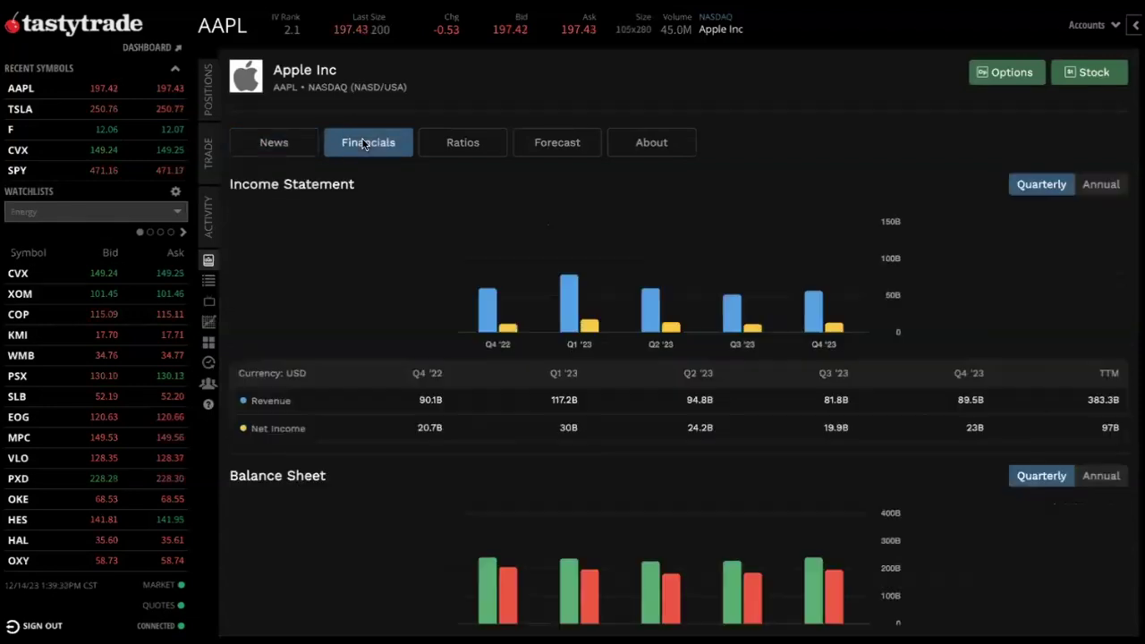
pyautogui.scroll(-2, 415, 376)
pyautogui.scroll(-3, 414, 375)
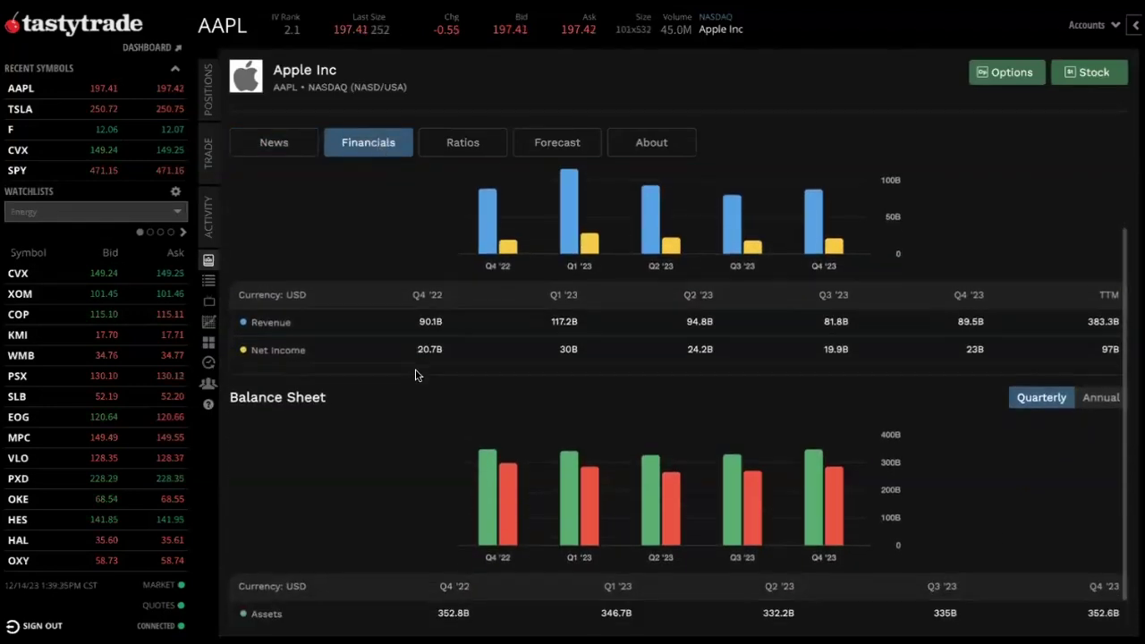
pyautogui.click(459, 139)
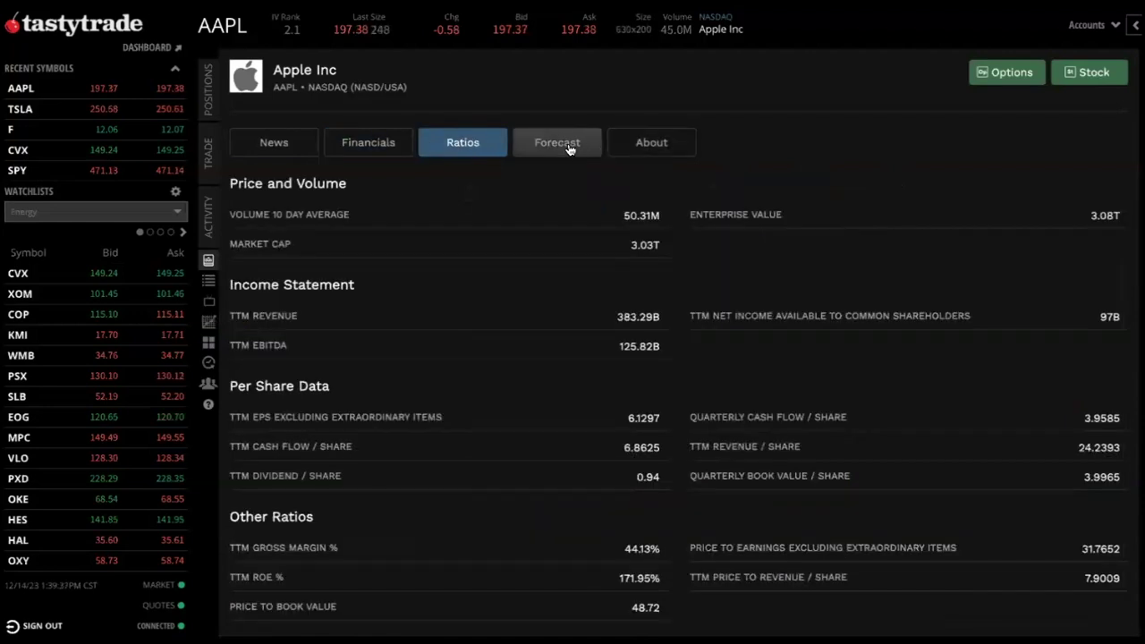
pyautogui.click(570, 149)
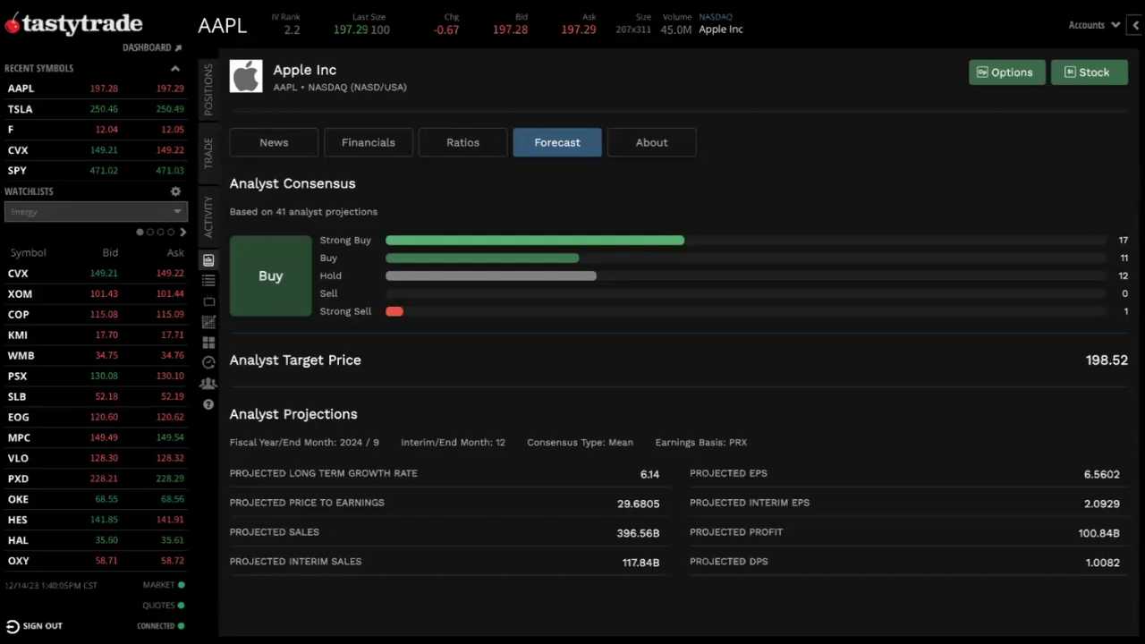
pyautogui.moveTo(524, 305); pyautogui.dragTo(218, 391)
pyautogui.moveTo(533, 442)
pyautogui.mouseDown()
pyautogui.moveTo(224, 437)
pyautogui.moveTo(216, 402)
pyautogui.moveTo(226, 406)
pyautogui.mouseUp()
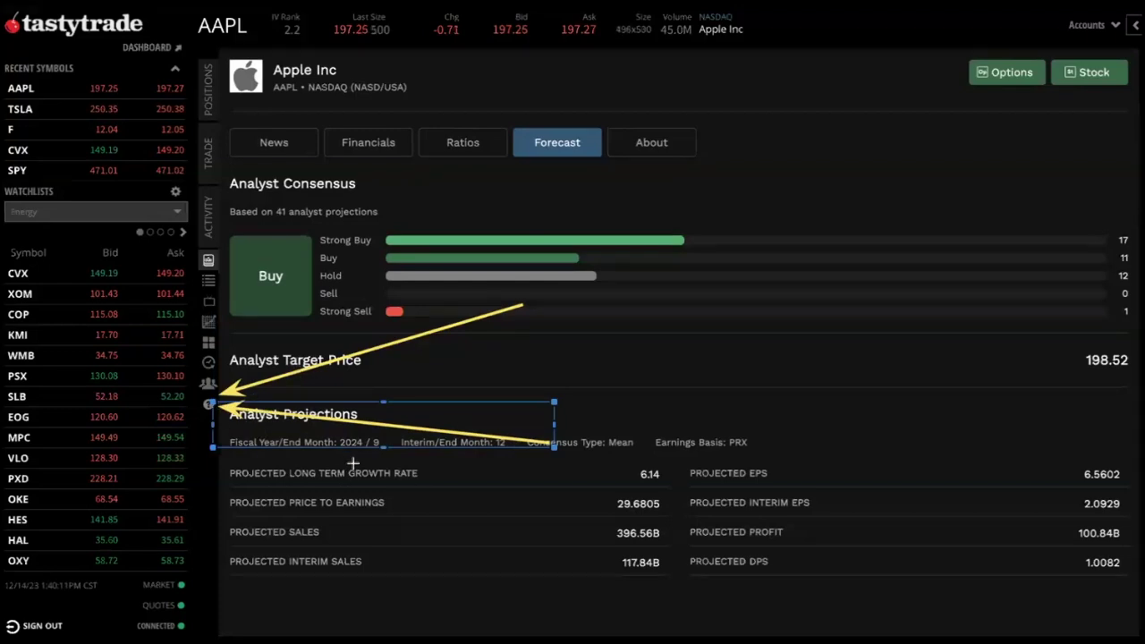
pyautogui.press('Escape')
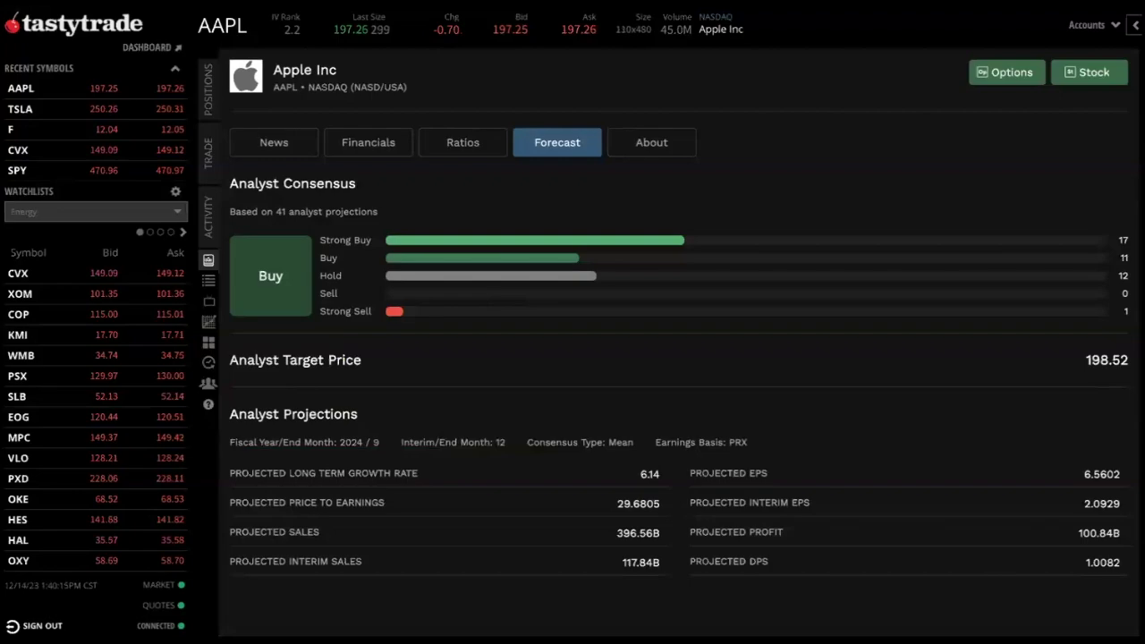
# - Open the online Help Center, search for "import", and read the "Importing and Exporting a Watchlist" article
pyautogui.click(208, 404)
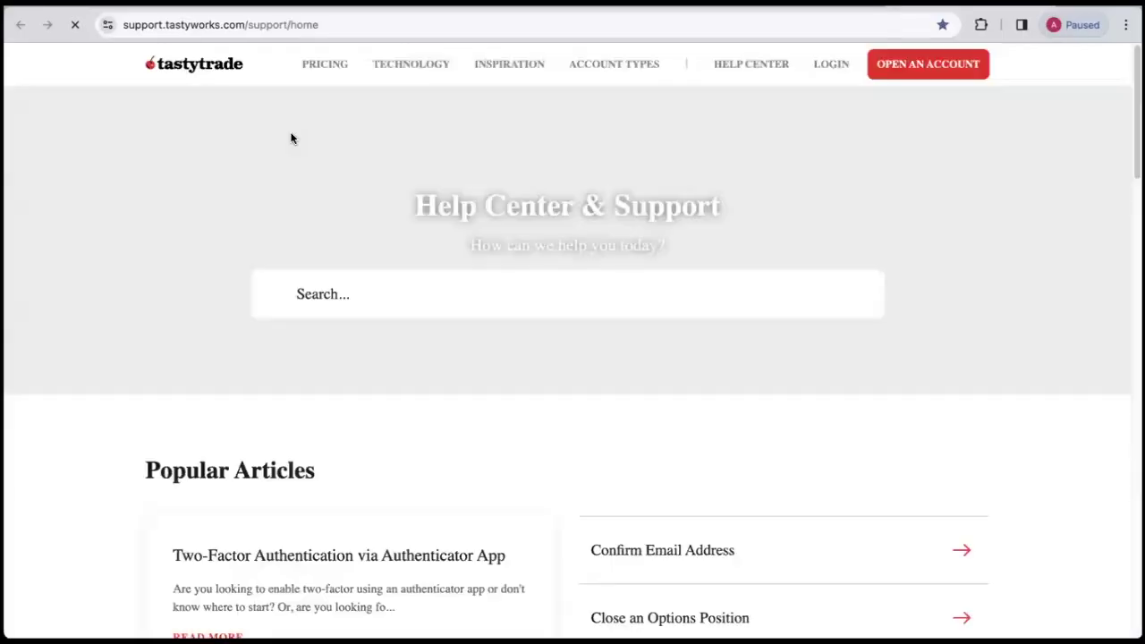
pyautogui.click(374, 275)
pyautogui.write('import')
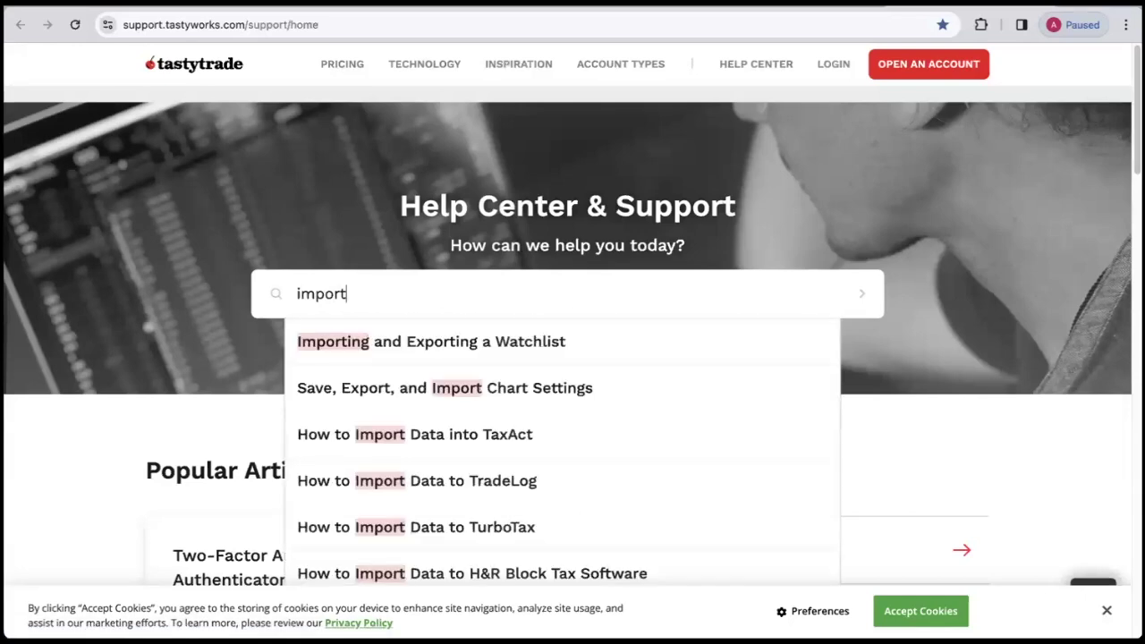
pyautogui.click(480, 343)
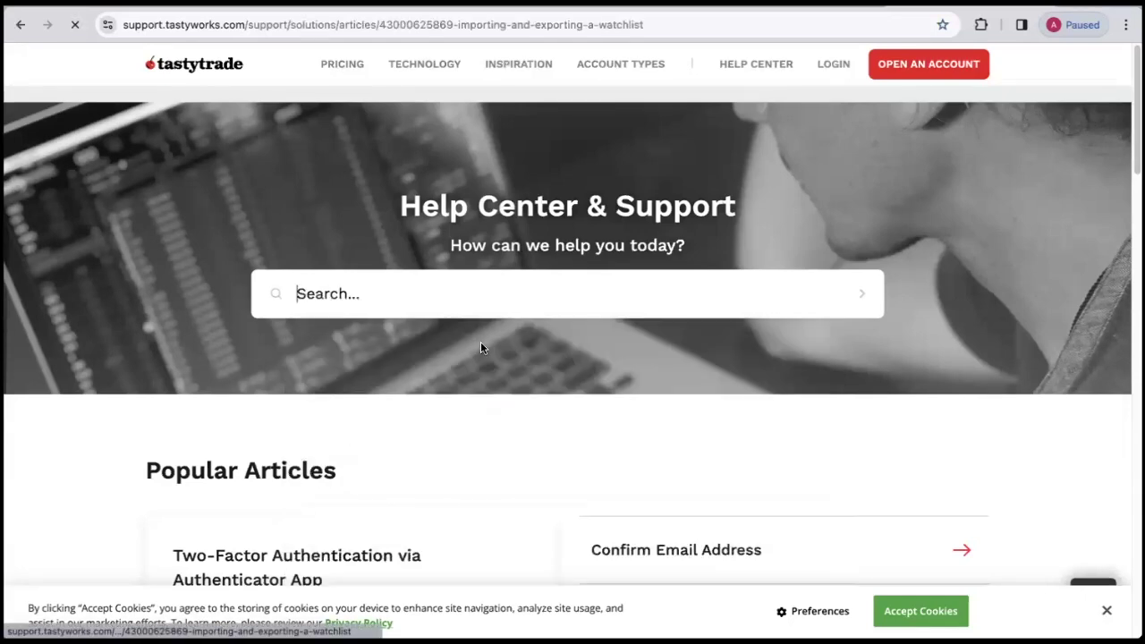
pyautogui.scroll(-8, 491, 419)
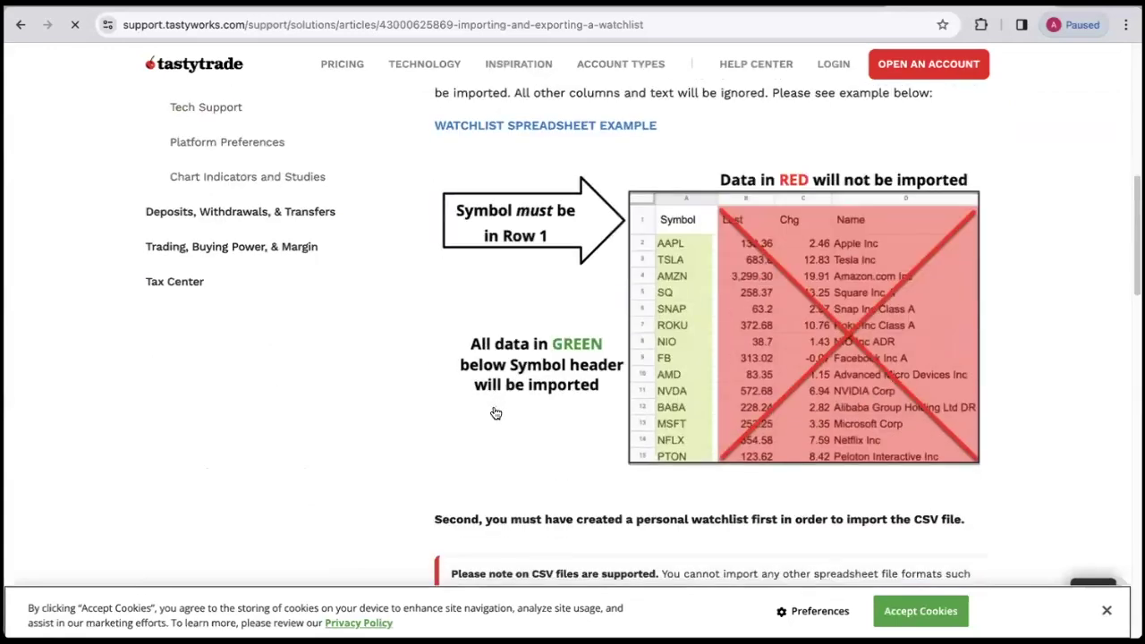
pyautogui.scroll(10, 494, 413)
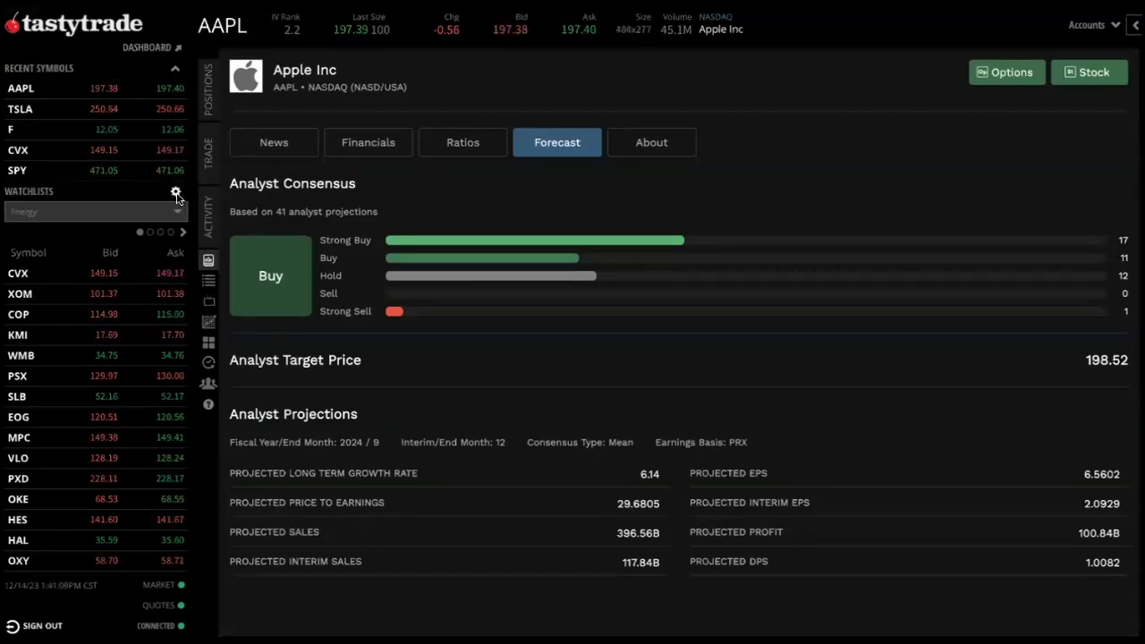
# - Review the watchlist column settings and the general platform settings, and close them without changes
pyautogui.click(177, 195)
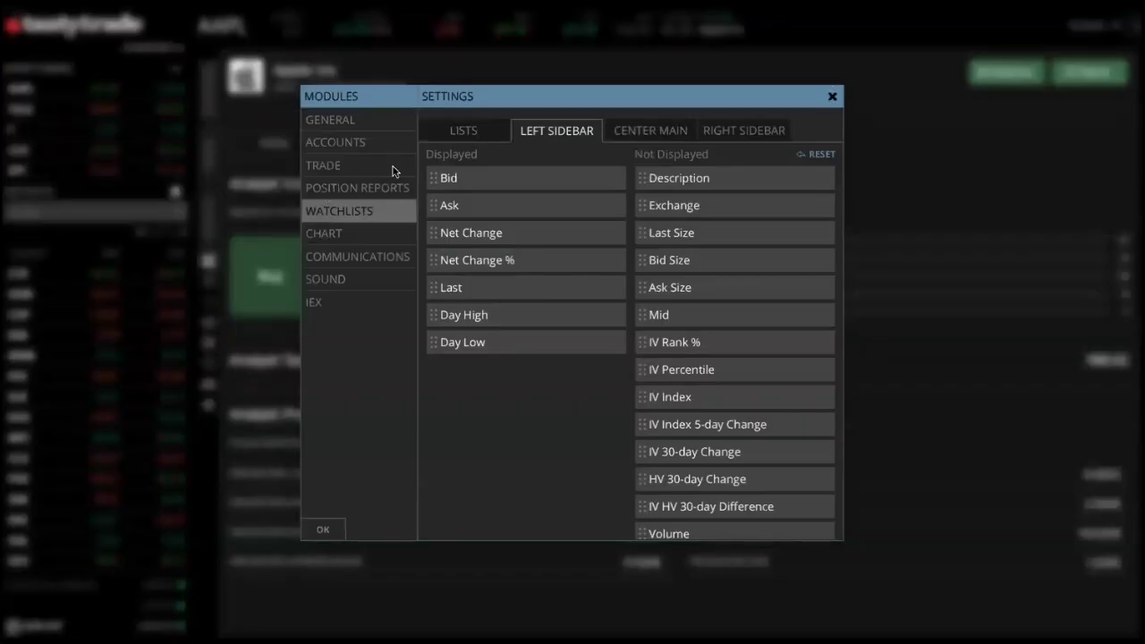
pyautogui.click(352, 121)
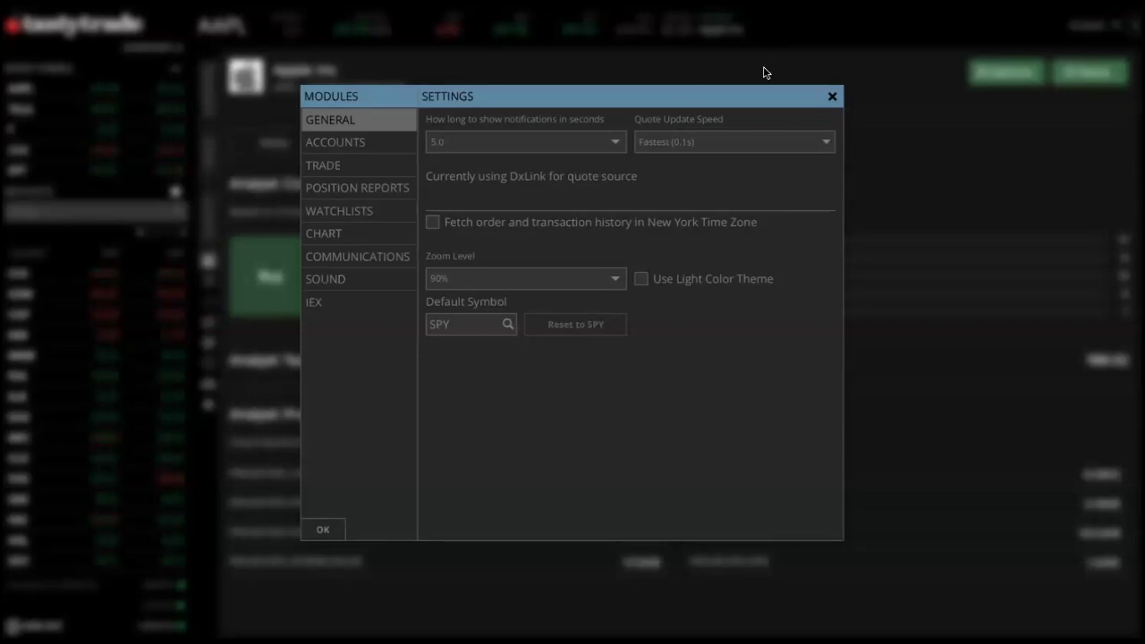
pyautogui.click(832, 95)
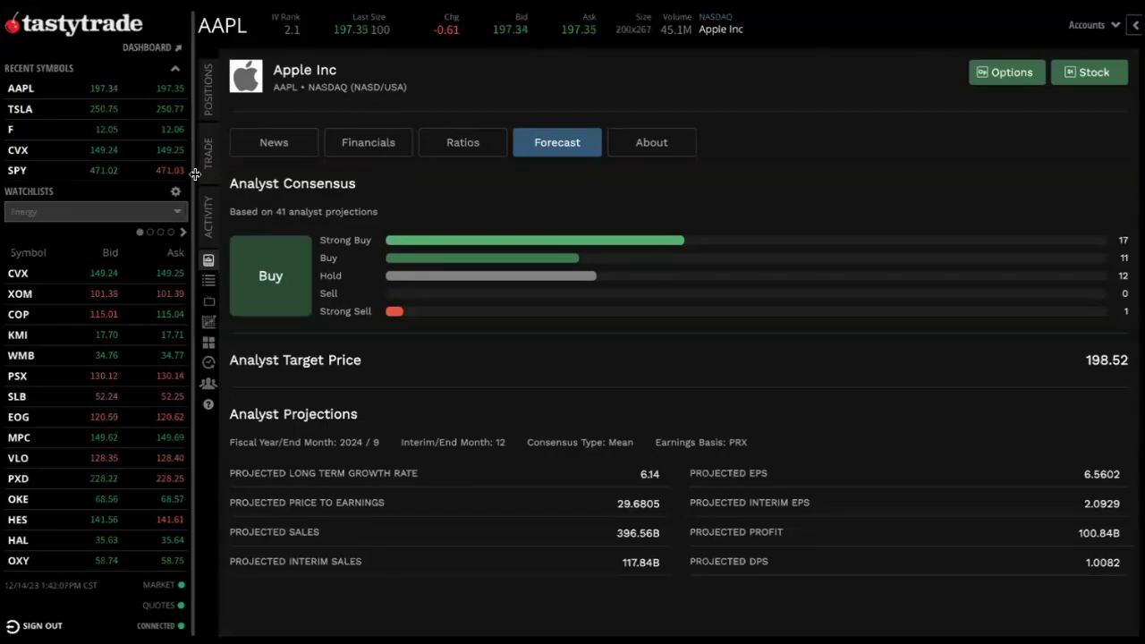
# - Return to the AAPL price chart
pyautogui.click(208, 322)
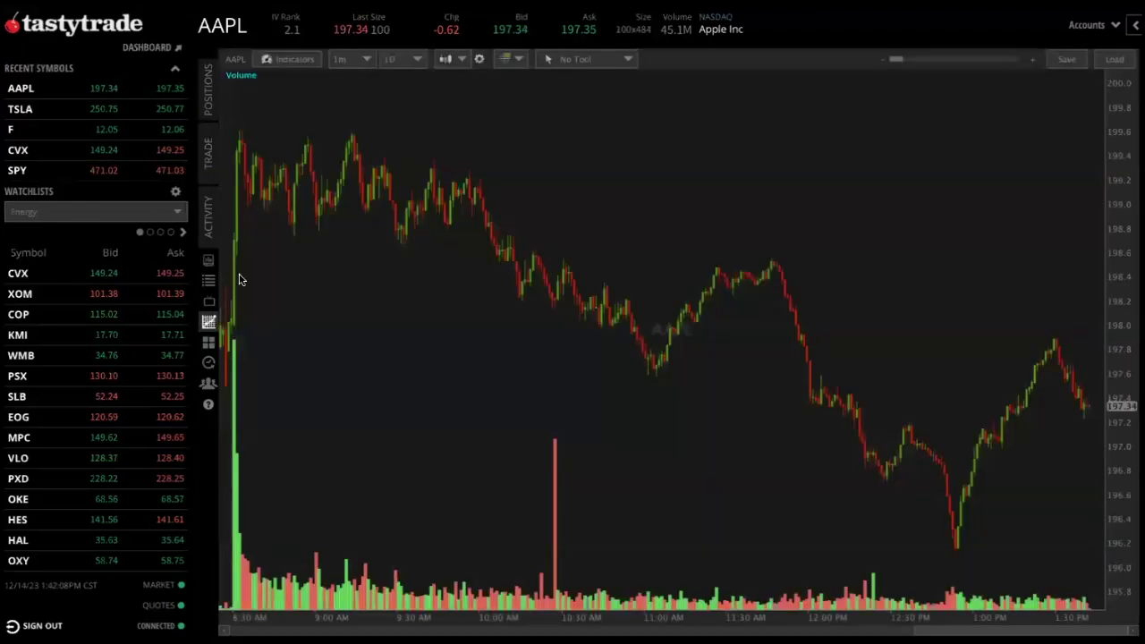
# - Add the Keltner Channels indicator to the AAPL price chart
pyautogui.click(299, 61)
pyautogui.write('k')
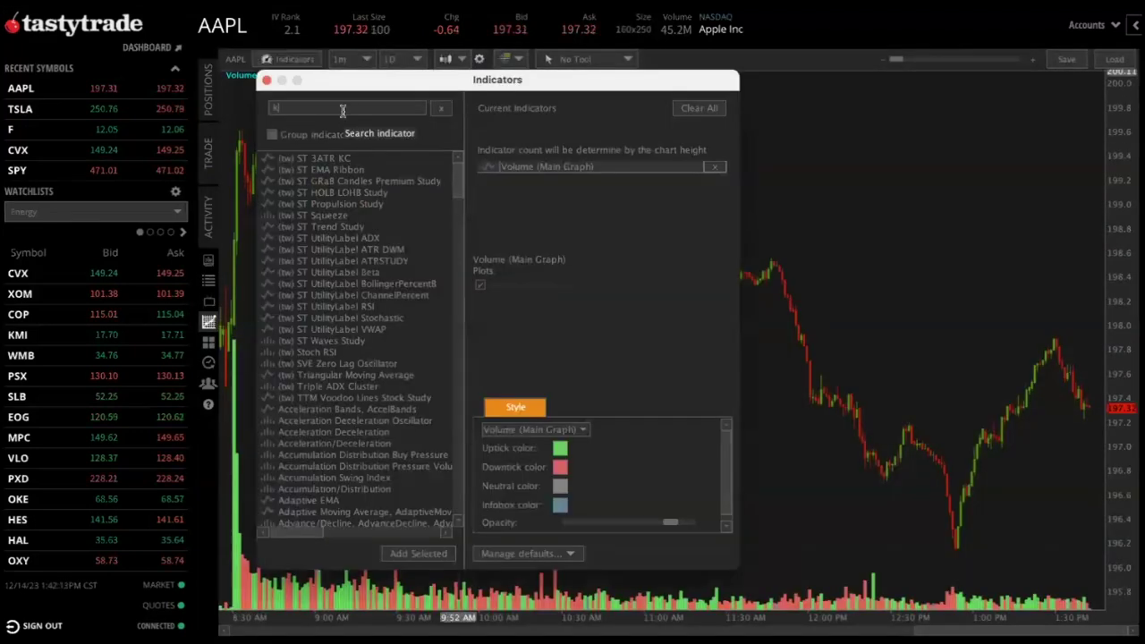
pyautogui.write('eltner')
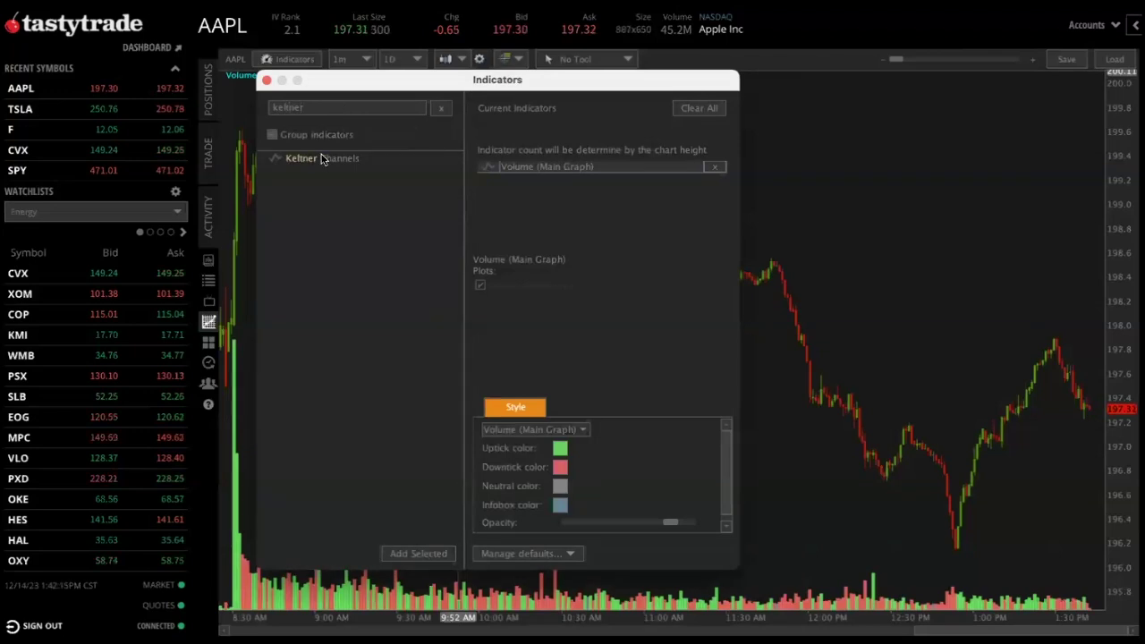
pyautogui.doubleClick(322, 157)
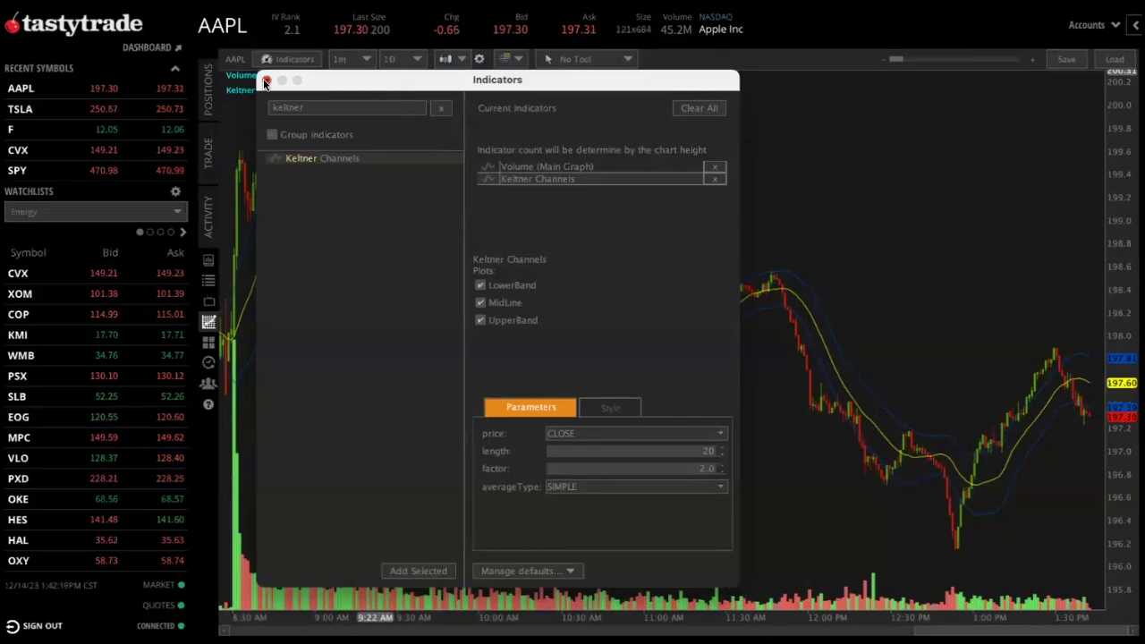
pyautogui.click(267, 80)
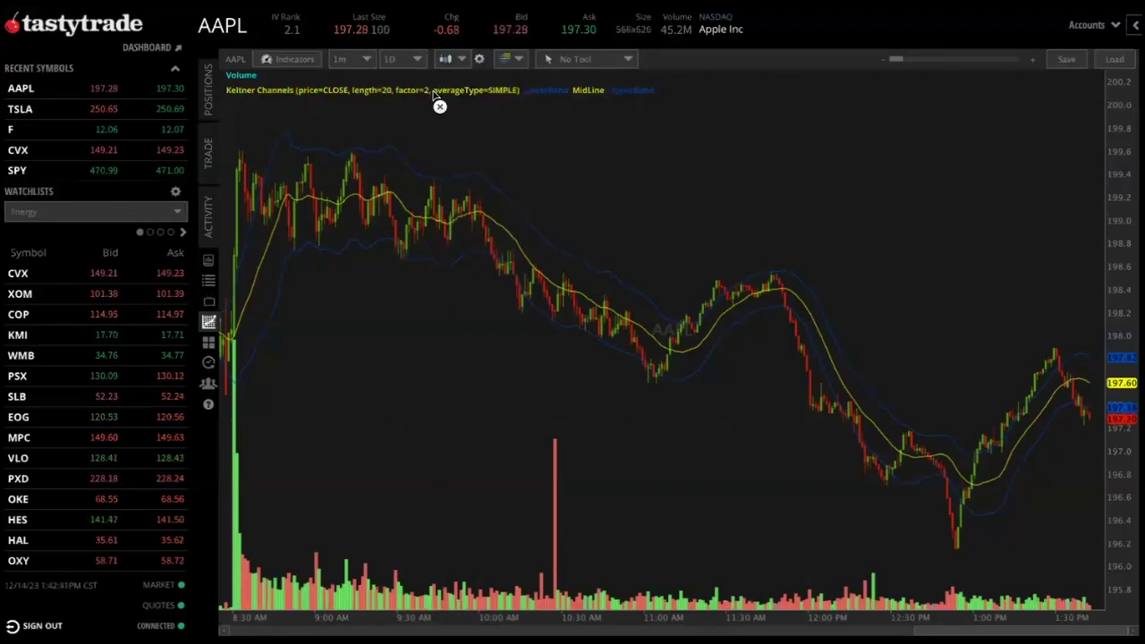
# - Move the Keltner Channels into a resized separate pane below the price chart, and overlay them on the price chart again
pyautogui.moveTo(436, 93); pyautogui.dragTo(384, 529)
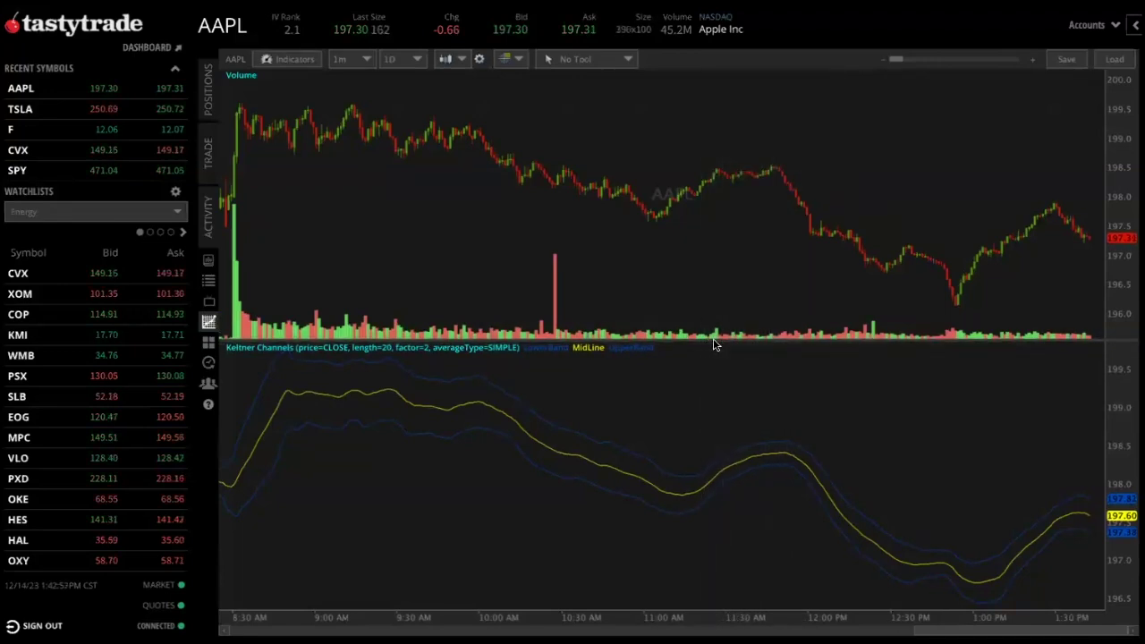
pyautogui.moveTo(715, 345); pyautogui.dragTo(740, 465)
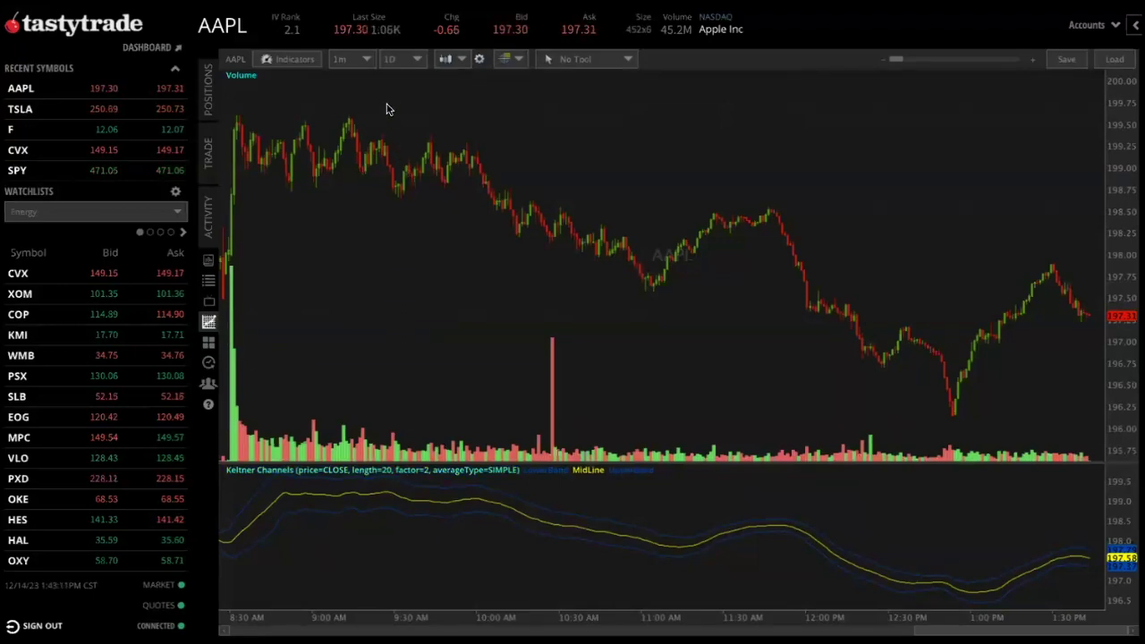
pyautogui.moveTo(387, 108); pyautogui.dragTo(421, 114)
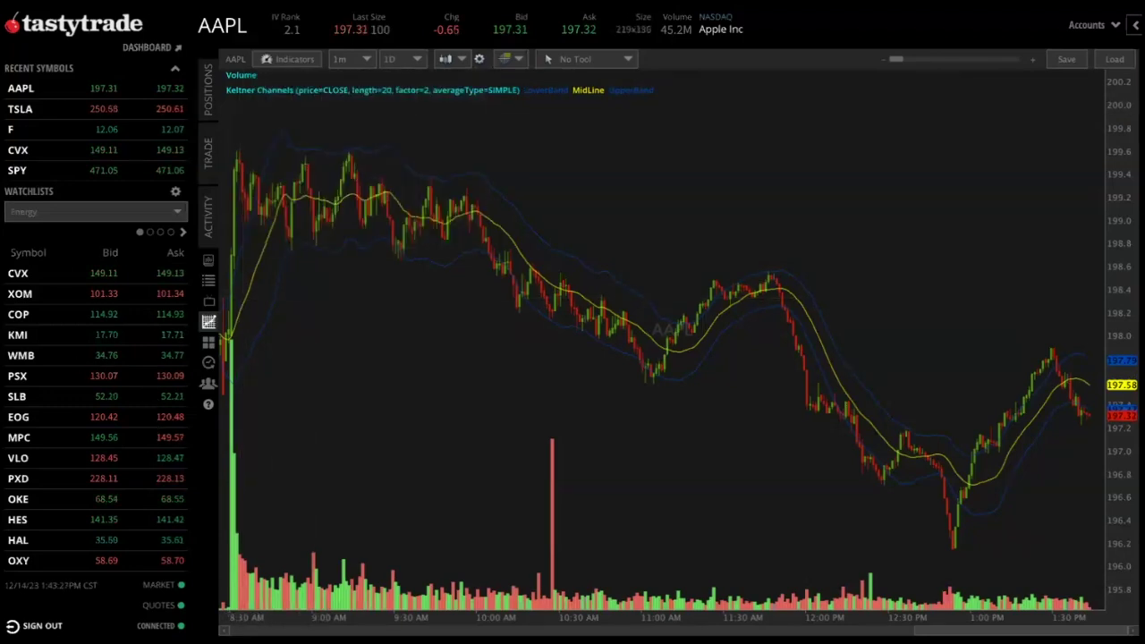
pyautogui.moveTo(697, 235); pyautogui.dragTo(1035, 70)
pyautogui.moveTo(936, 316)
pyautogui.mouseDown()
pyautogui.moveTo(989, 187)
pyautogui.moveTo(1056, 79)
pyautogui.mouseUp()
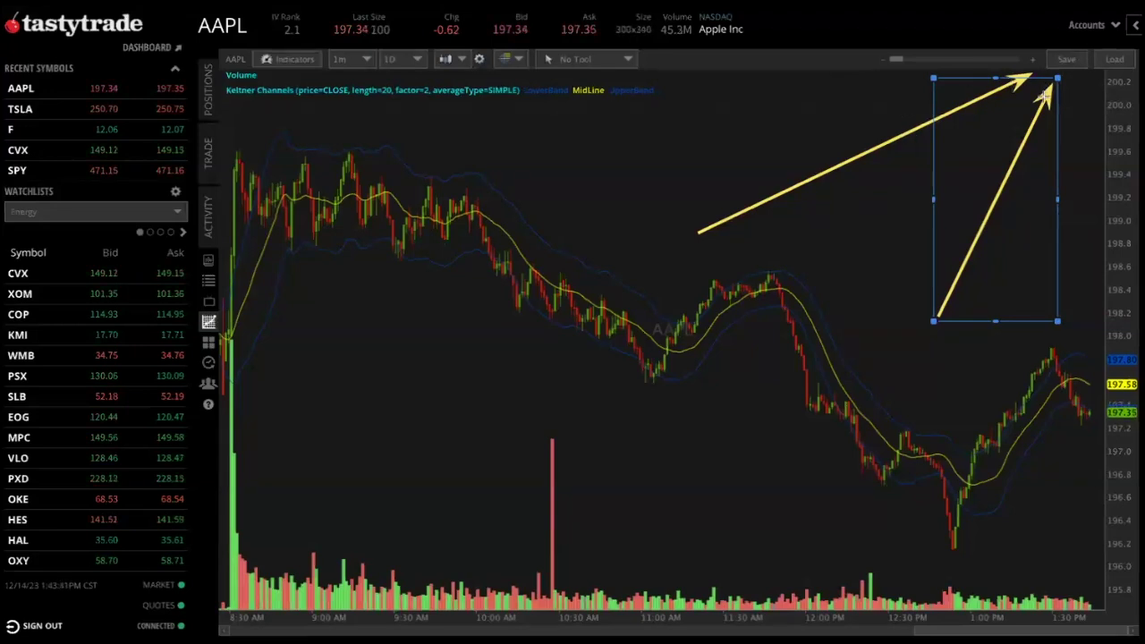
pyautogui.press('Delete')
pyautogui.press('Delete')
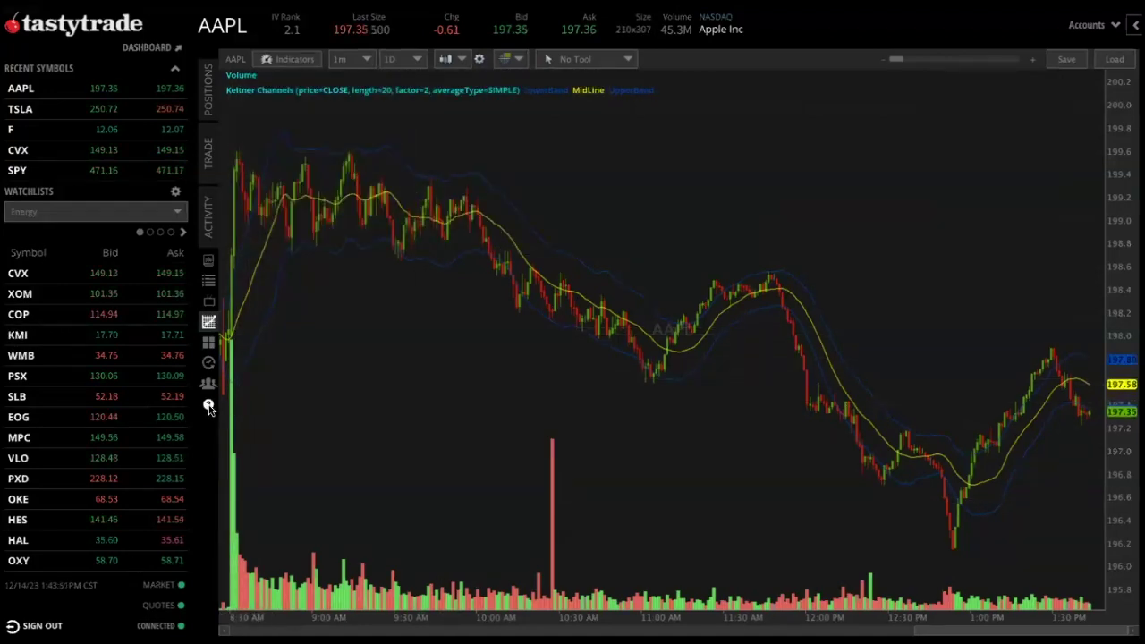
# - Search the online Help Center for "save chart" and read the "Save, Export, and Import Chart Settings" article
pyautogui.click(208, 407)
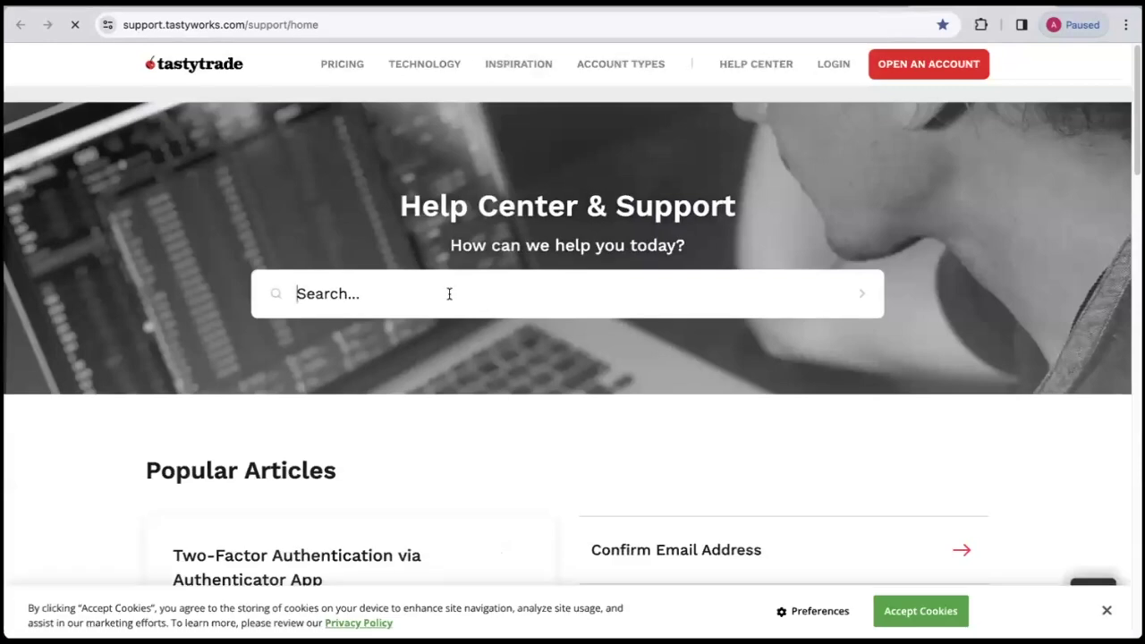
pyautogui.click(449, 294)
pyautogui.write('save chart')
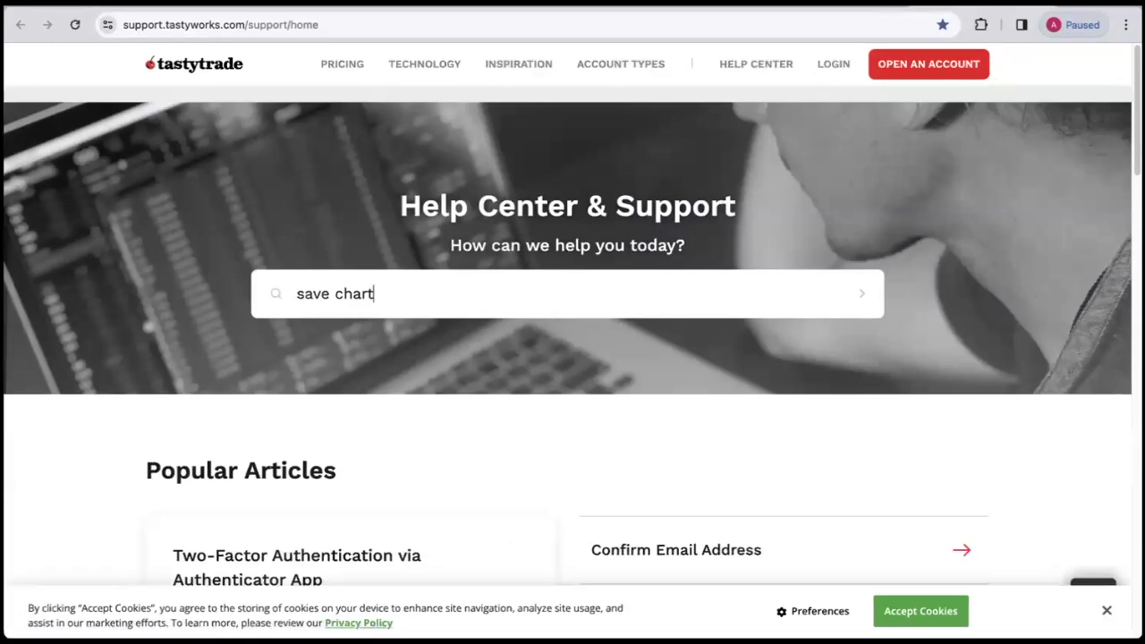
pyautogui.click(454, 337)
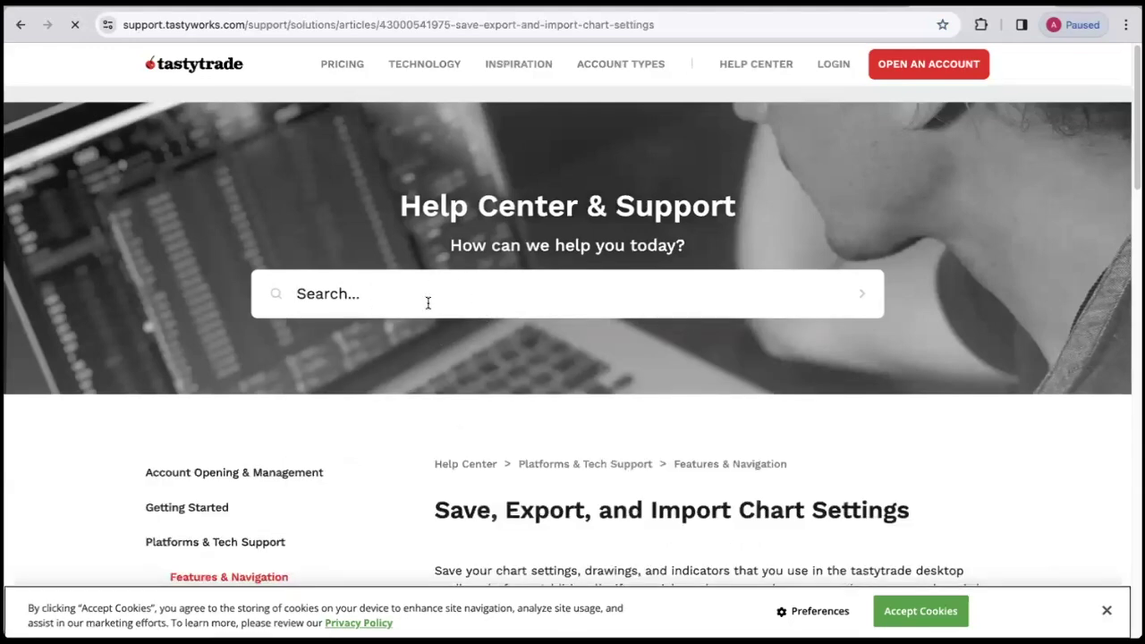
pyautogui.scroll(-3, 519, 387)
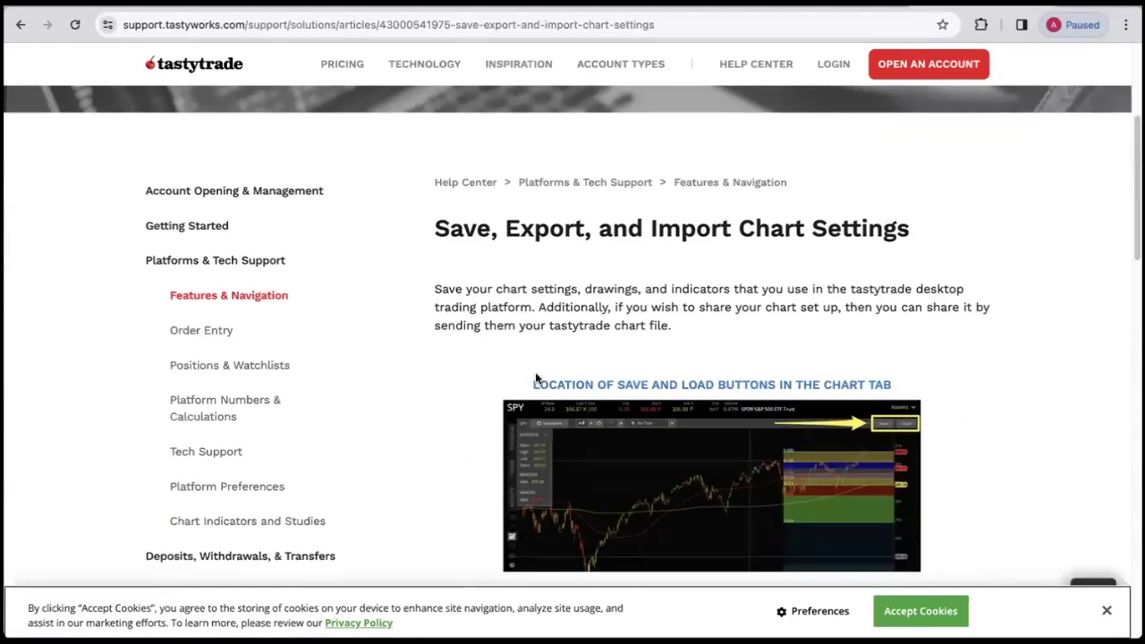
pyautogui.scroll(2, 520, 366)
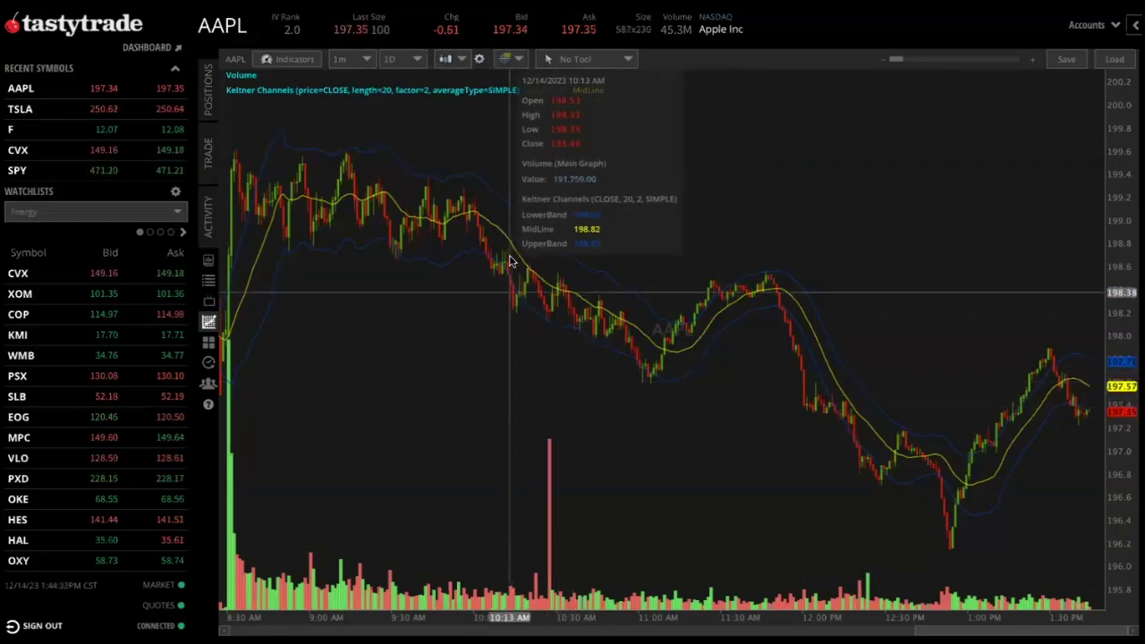
# - Switch to the grid trade mode and load TSLA in its chart
pyautogui.click(209, 154)
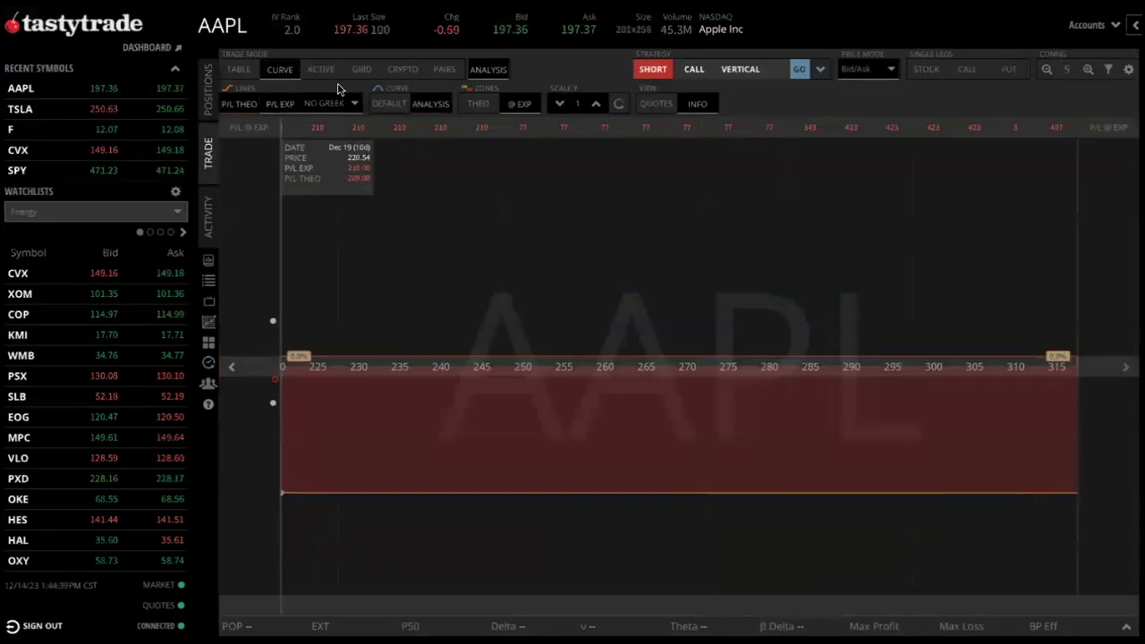
pyautogui.click(362, 70)
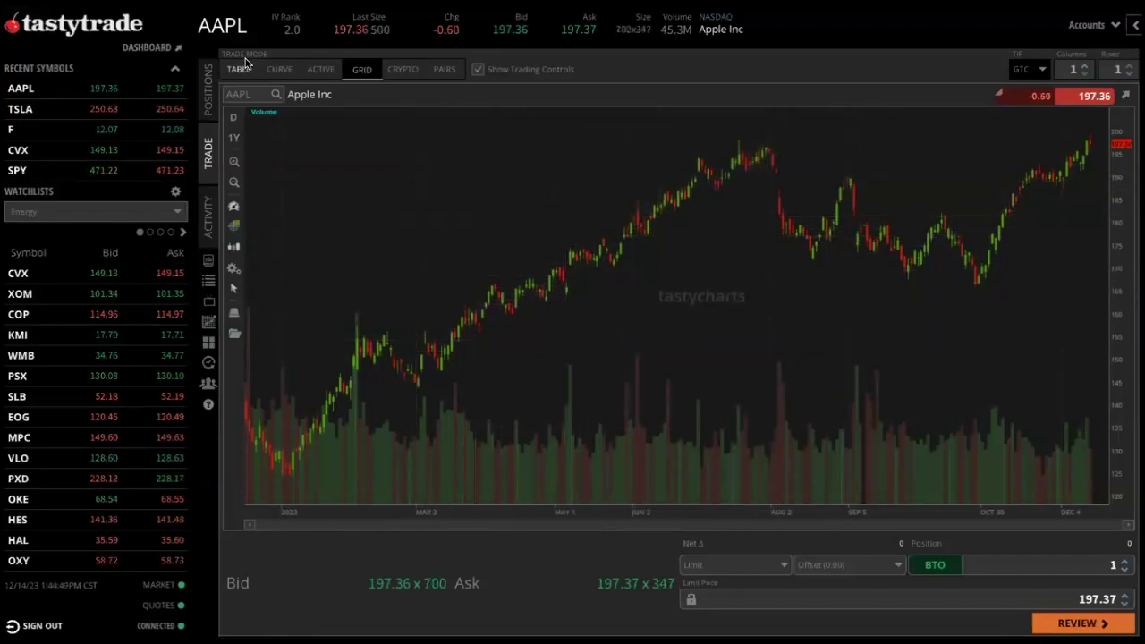
pyautogui.click(230, 27)
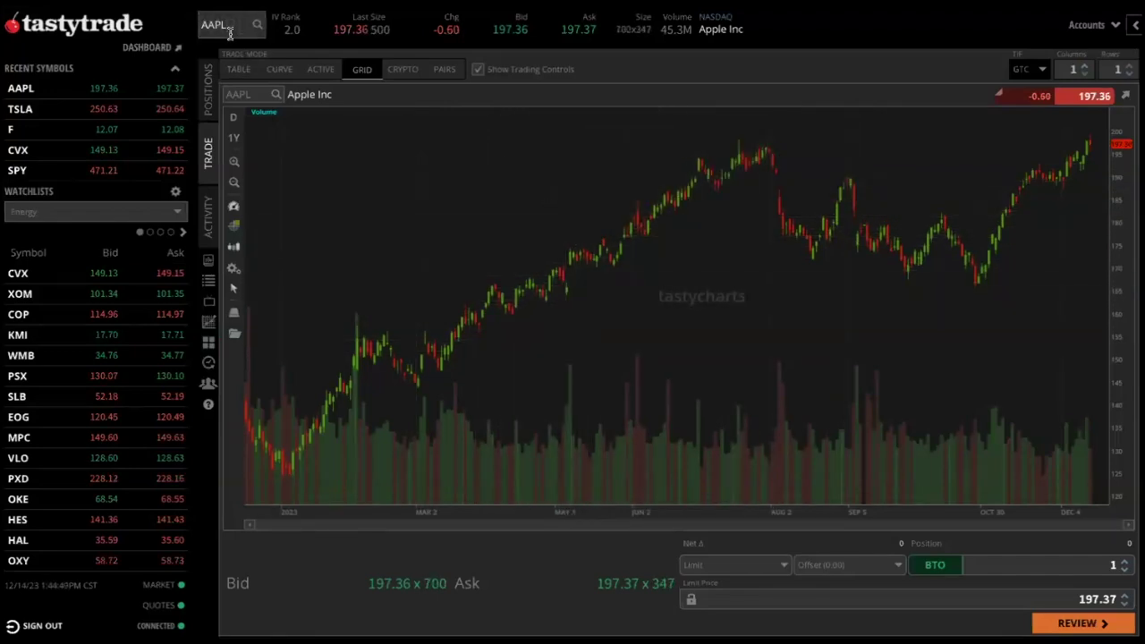
pyautogui.click(254, 94)
pyautogui.write('TSLA')
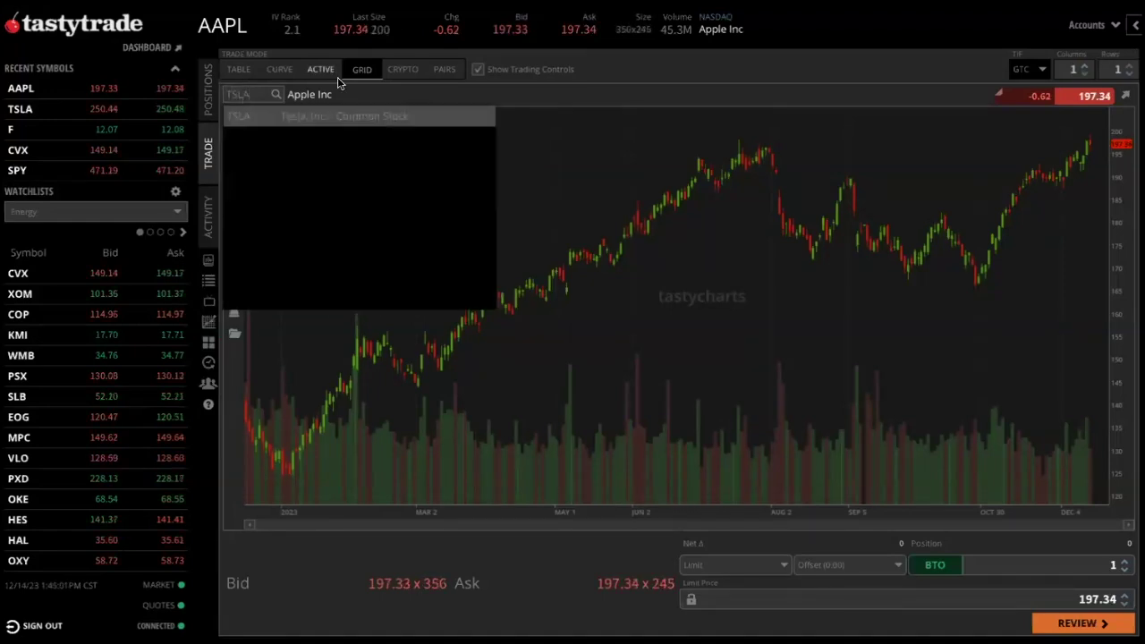
pyautogui.press('Return')
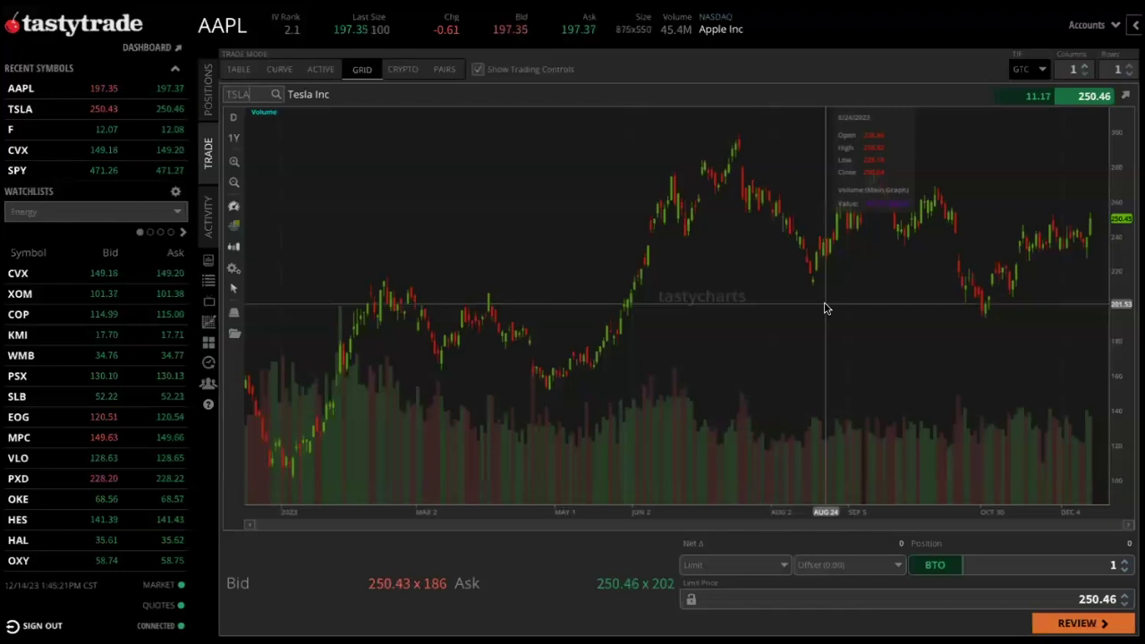
# - Stage a limit order from the chart to sell one TSLA share at 280.44, and replace it with a buy limit at 223.12
pyautogui.rightClick(876, 285)
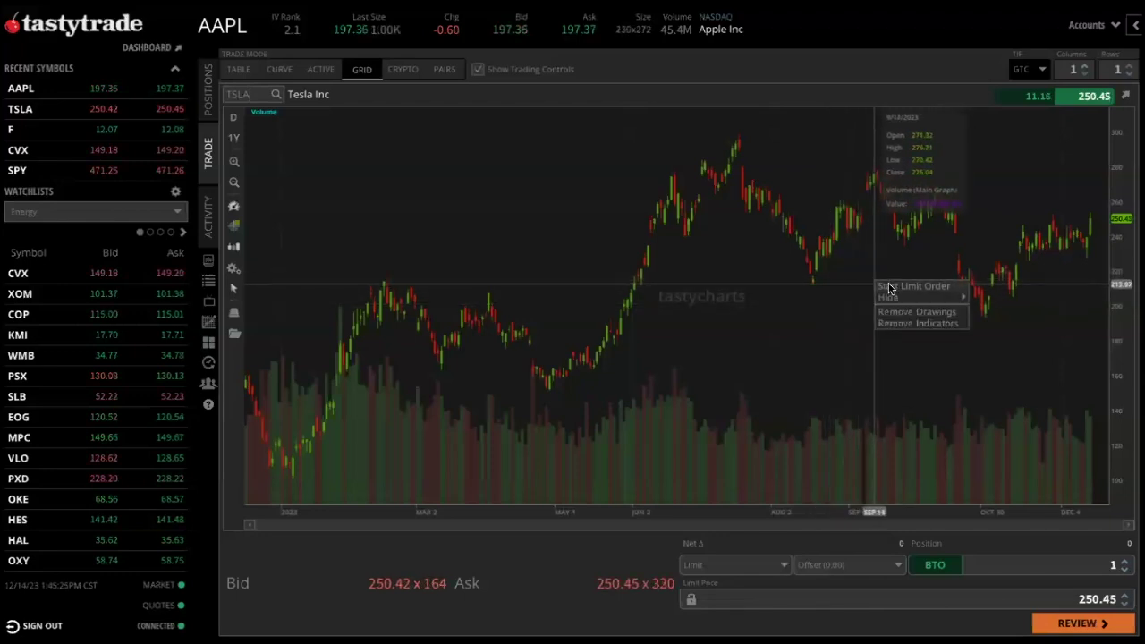
pyautogui.click(889, 287)
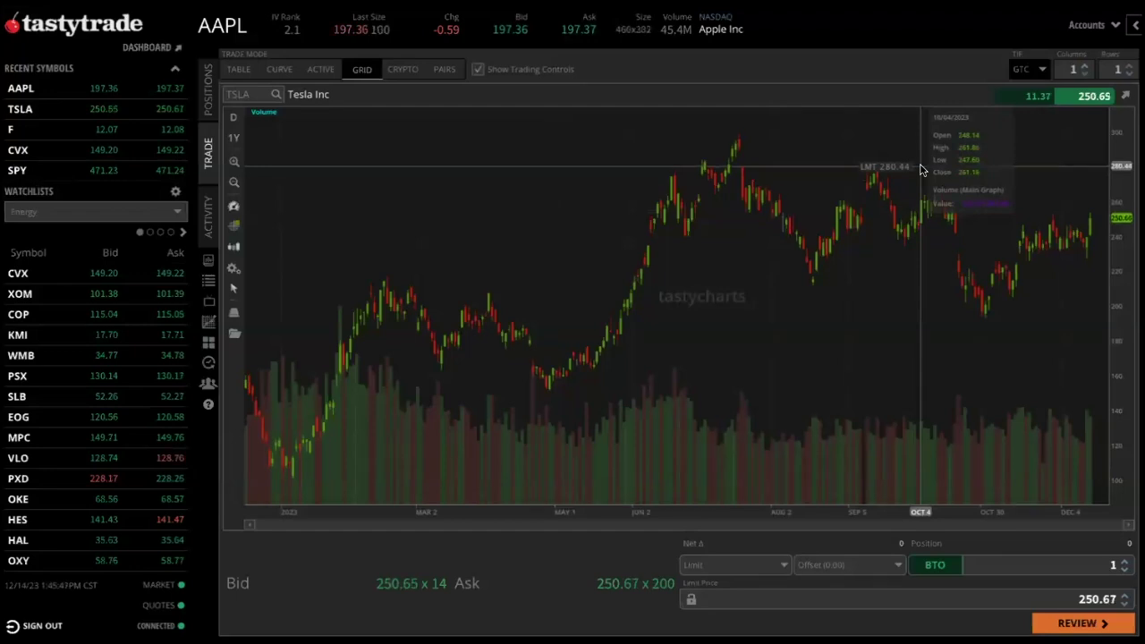
pyautogui.click(921, 168)
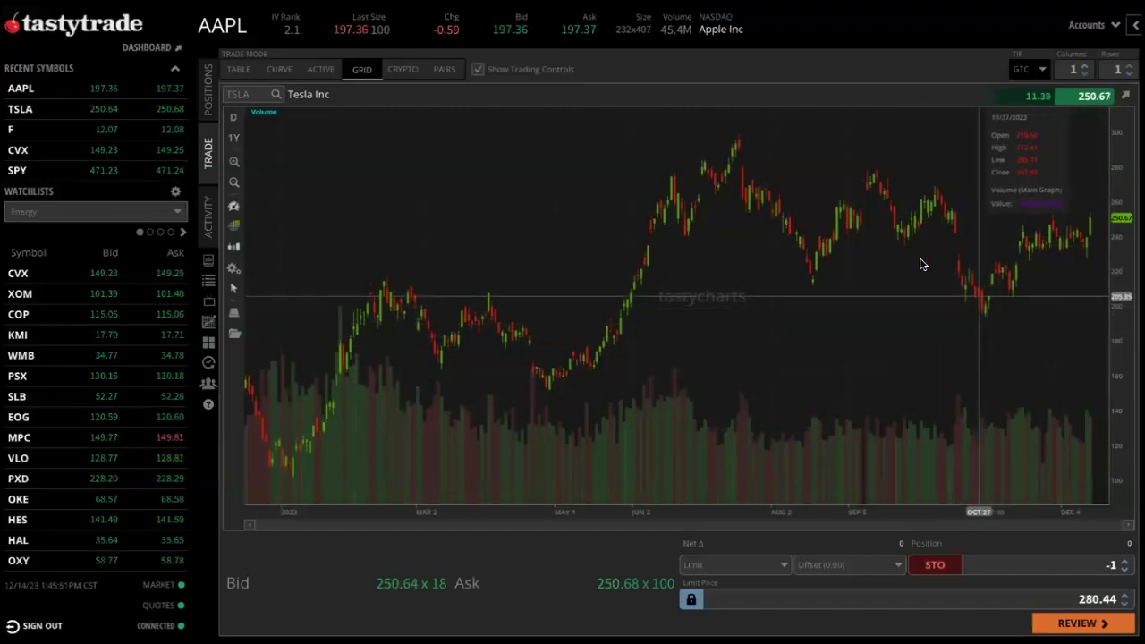
pyautogui.click(208, 89)
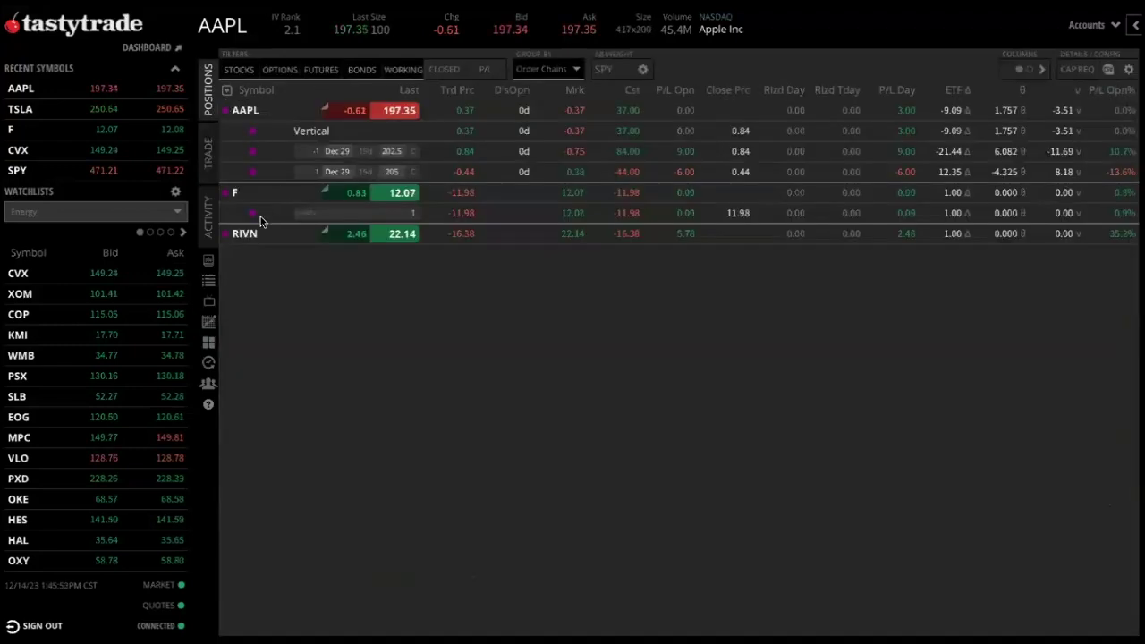
pyautogui.click(207, 152)
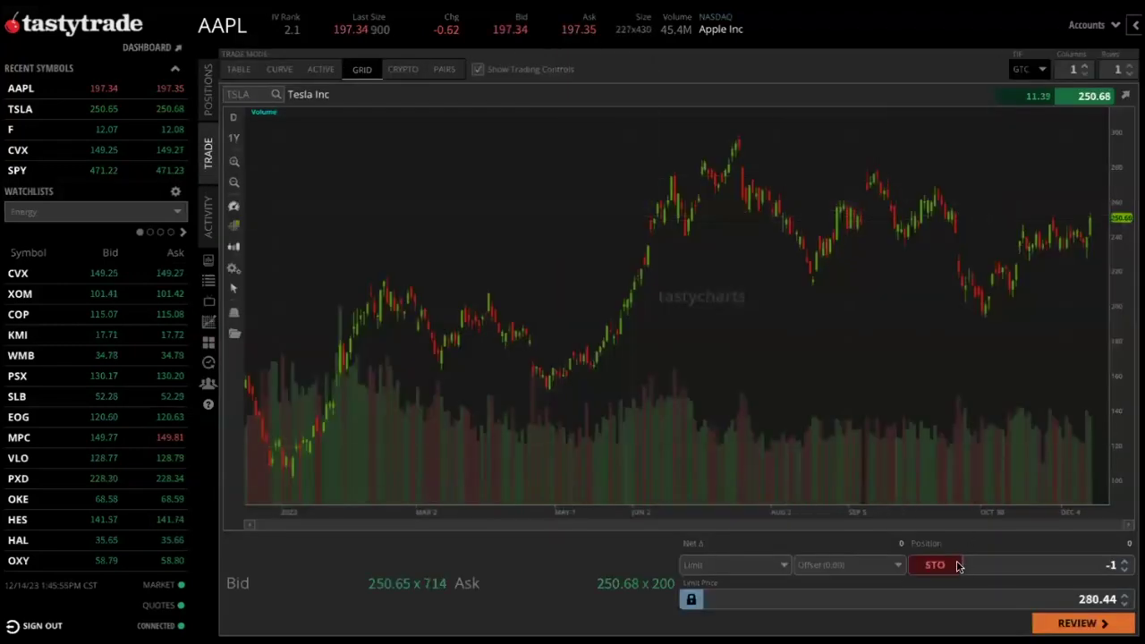
pyautogui.click(930, 566)
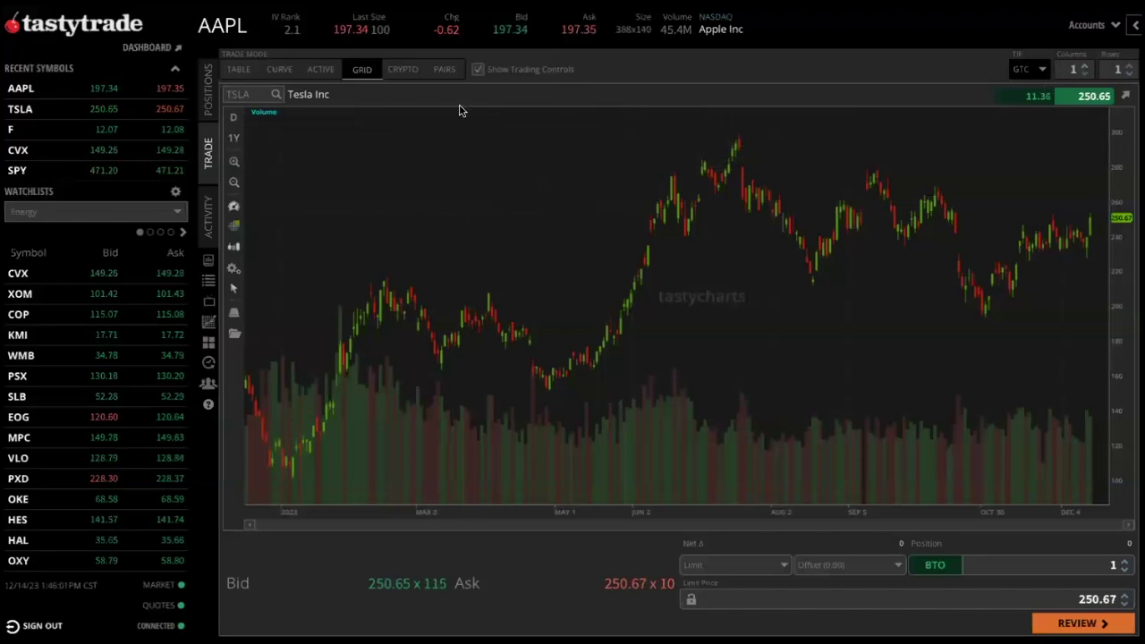
pyautogui.rightClick(966, 270)
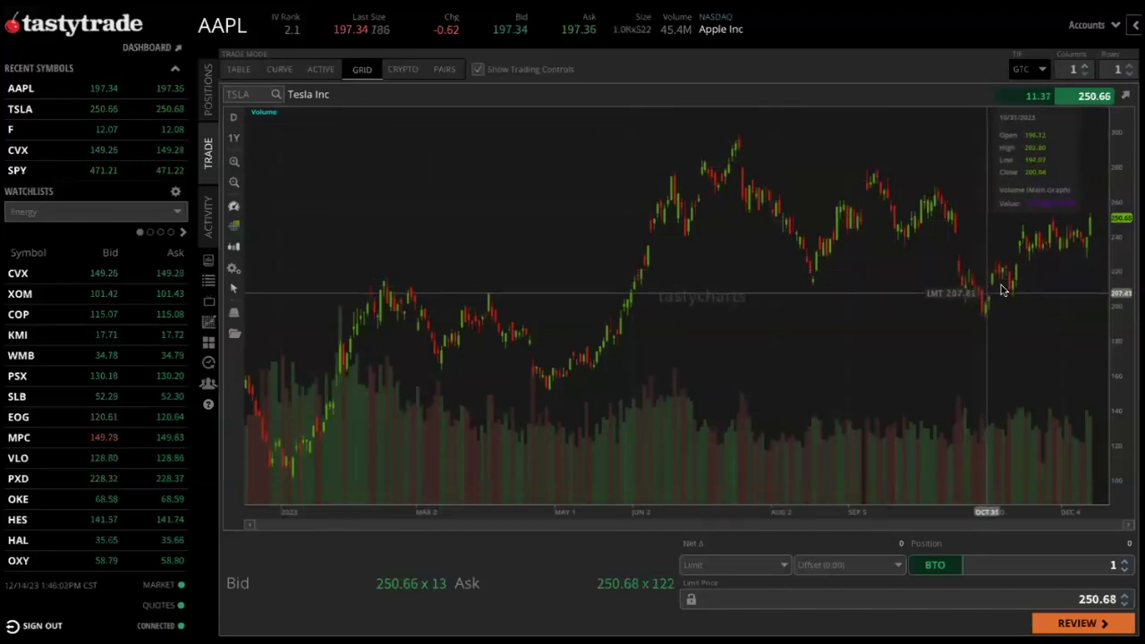
pyautogui.click(1004, 270)
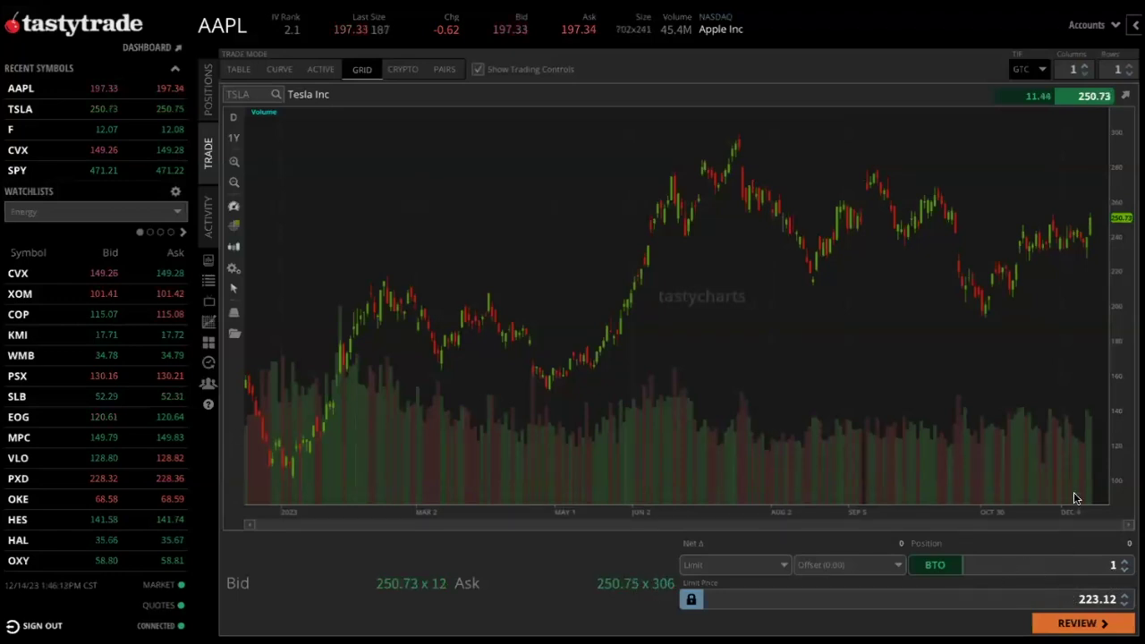
# - Send a GTC limit order from the chart to buy one TSLA share at 220.77, and raise its limit above the market price
pyautogui.rightClick(757, 281)
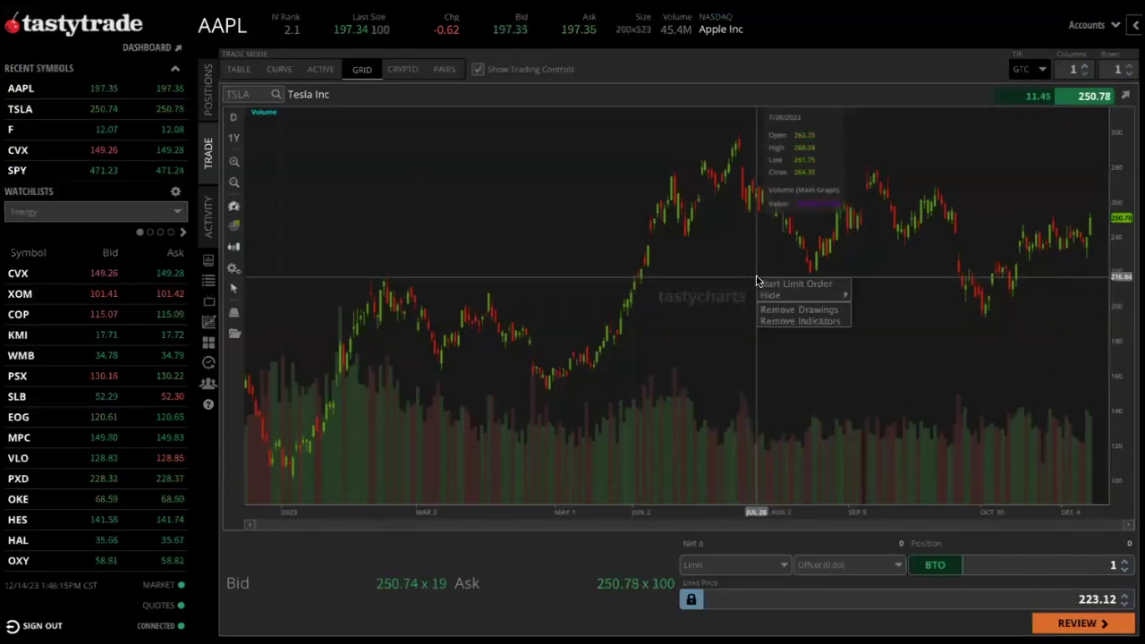
pyautogui.click(778, 283)
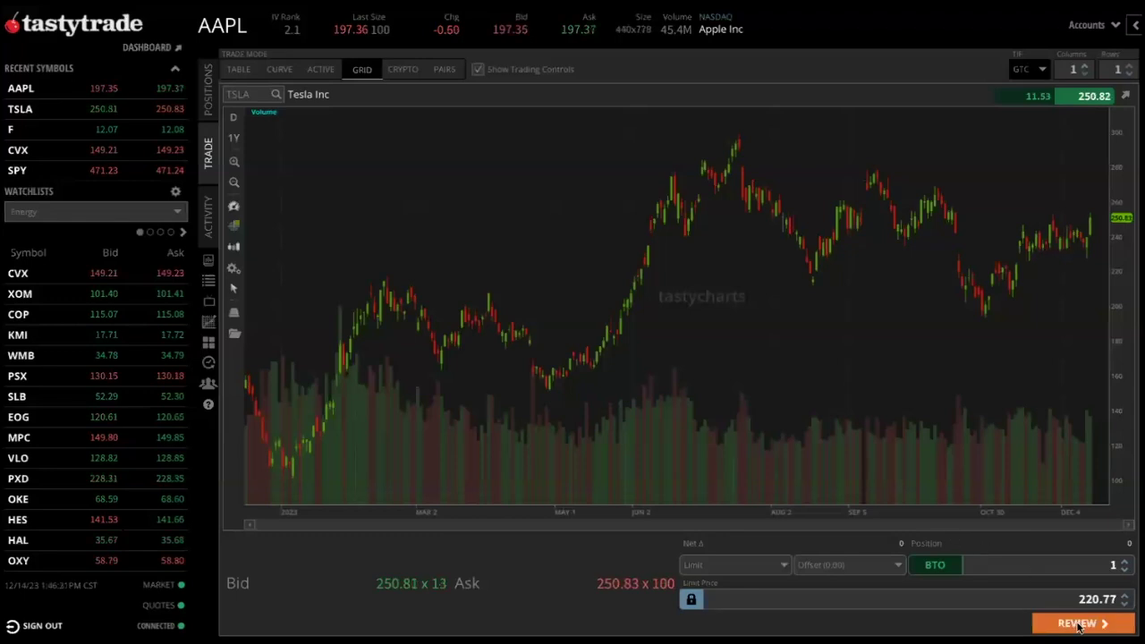
pyautogui.click(1078, 624)
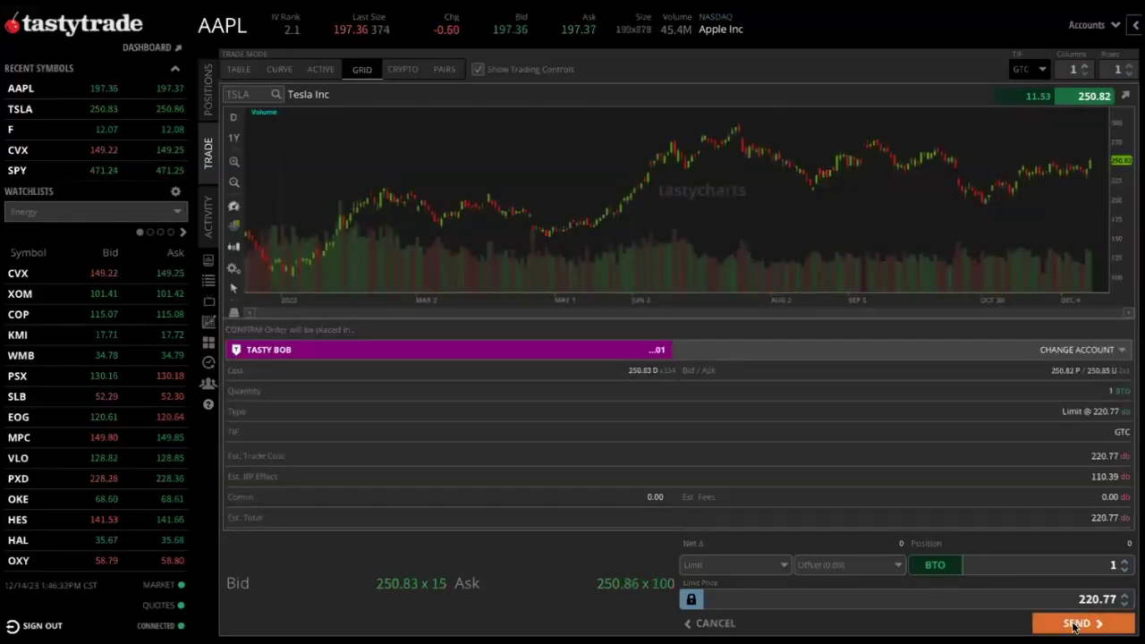
pyautogui.click(1078, 624)
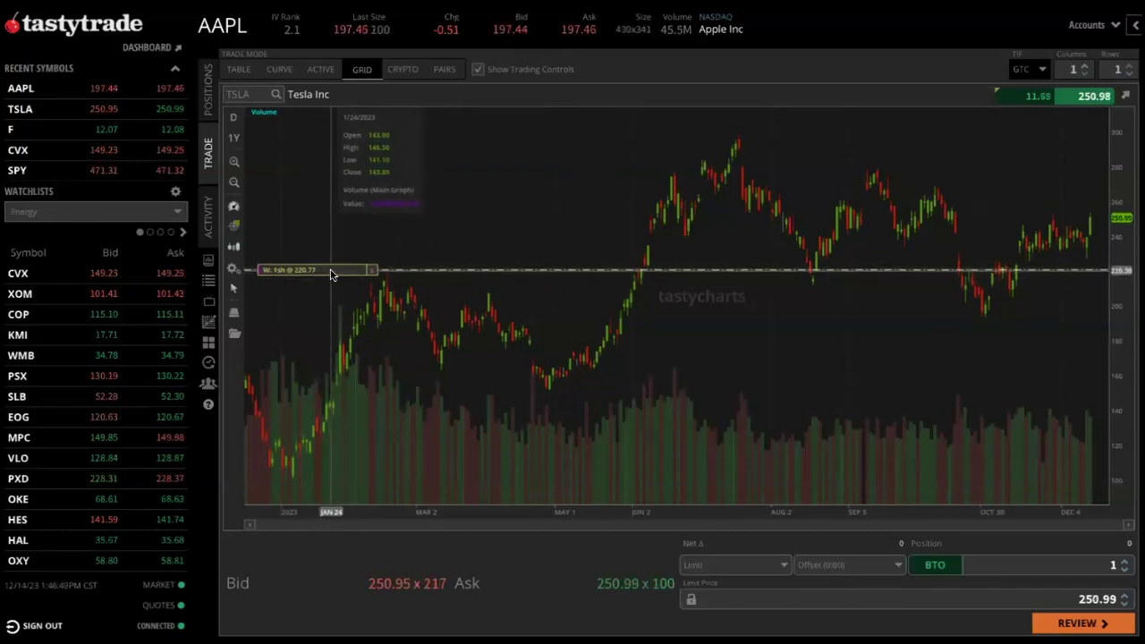
pyautogui.moveTo(330, 271); pyautogui.dragTo(343, 209)
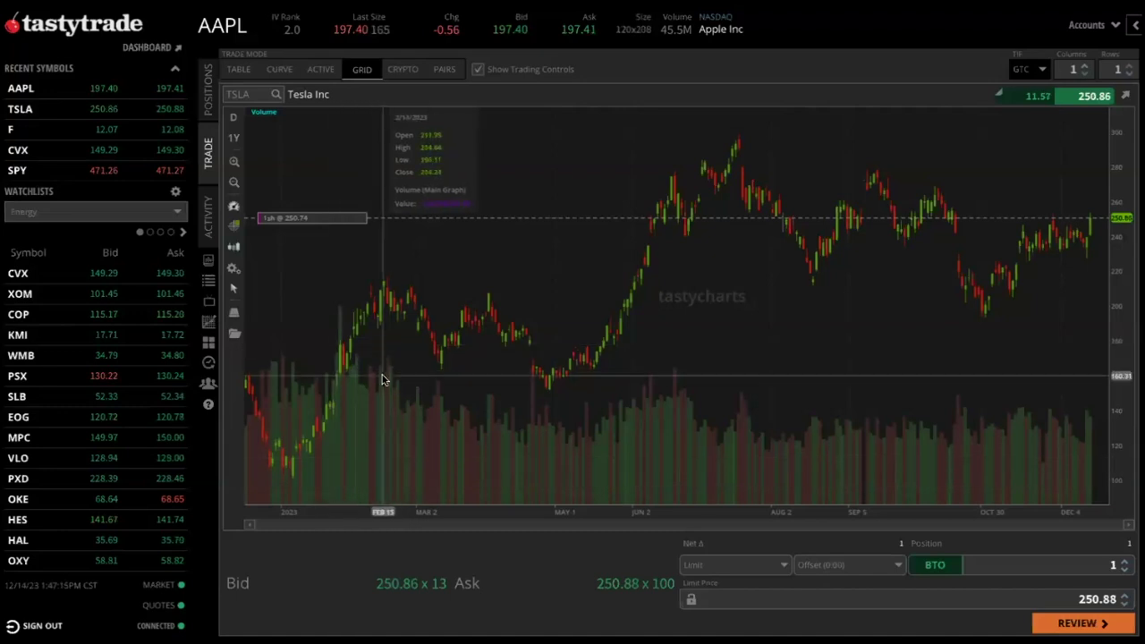
# - Expand the TSLA holding in the positions list and stage a closing order for its one share
pyautogui.click(208, 102)
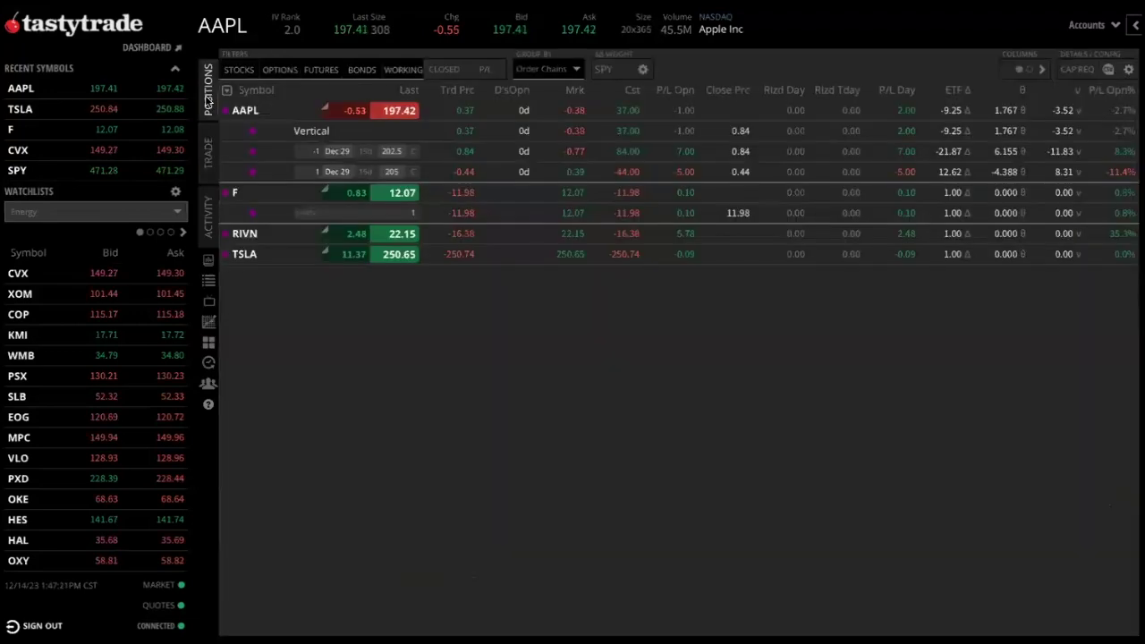
pyautogui.click(259, 255)
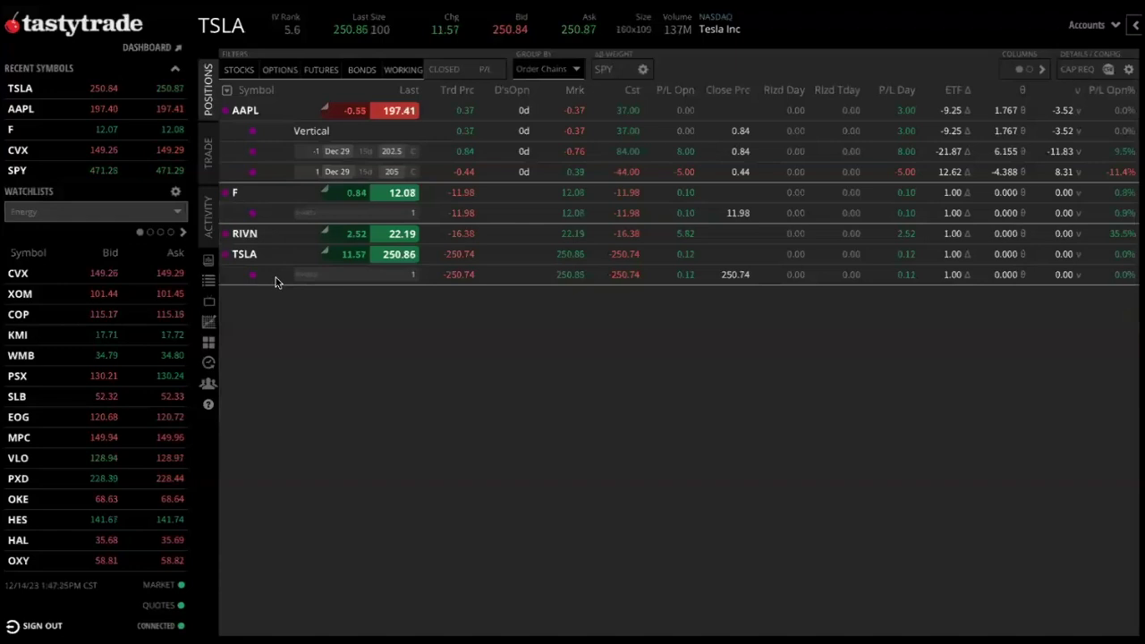
pyautogui.click(276, 279)
pyautogui.rightClick(276, 277)
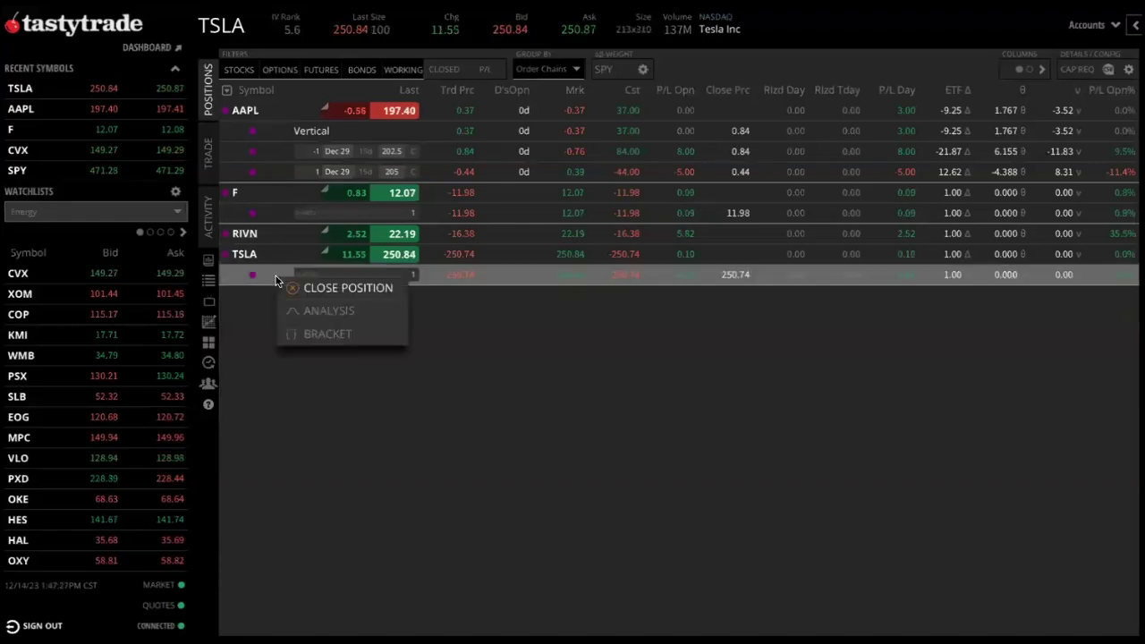
pyautogui.click(345, 296)
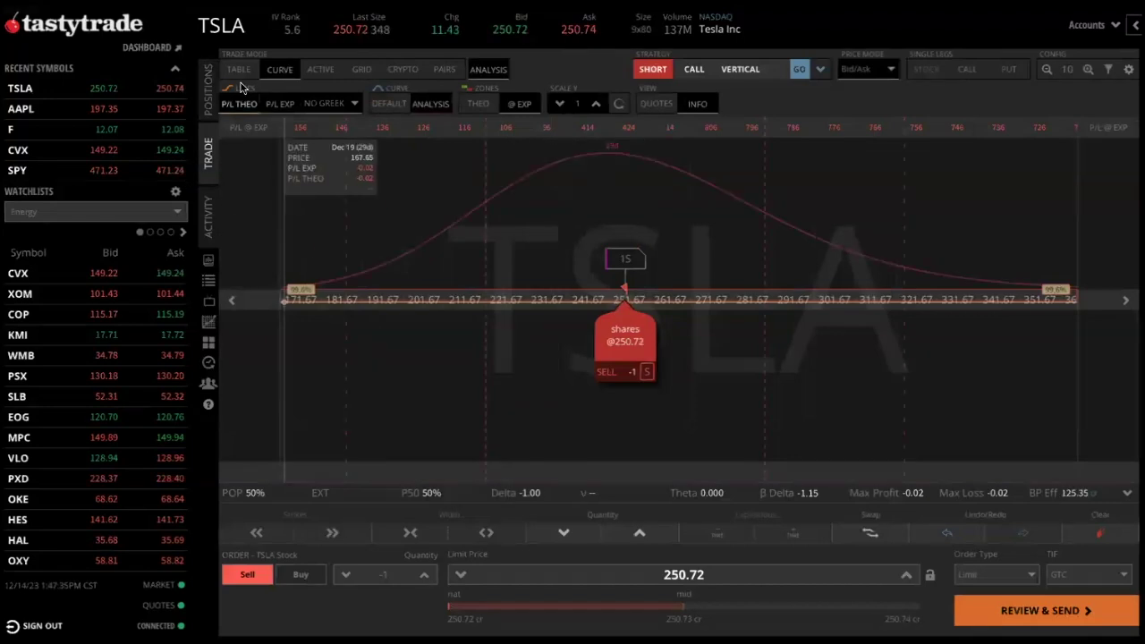
# - Show the staged TSLA closing order in table mode, set its order type to Stop Market, and discard the order
pyautogui.click(238, 69)
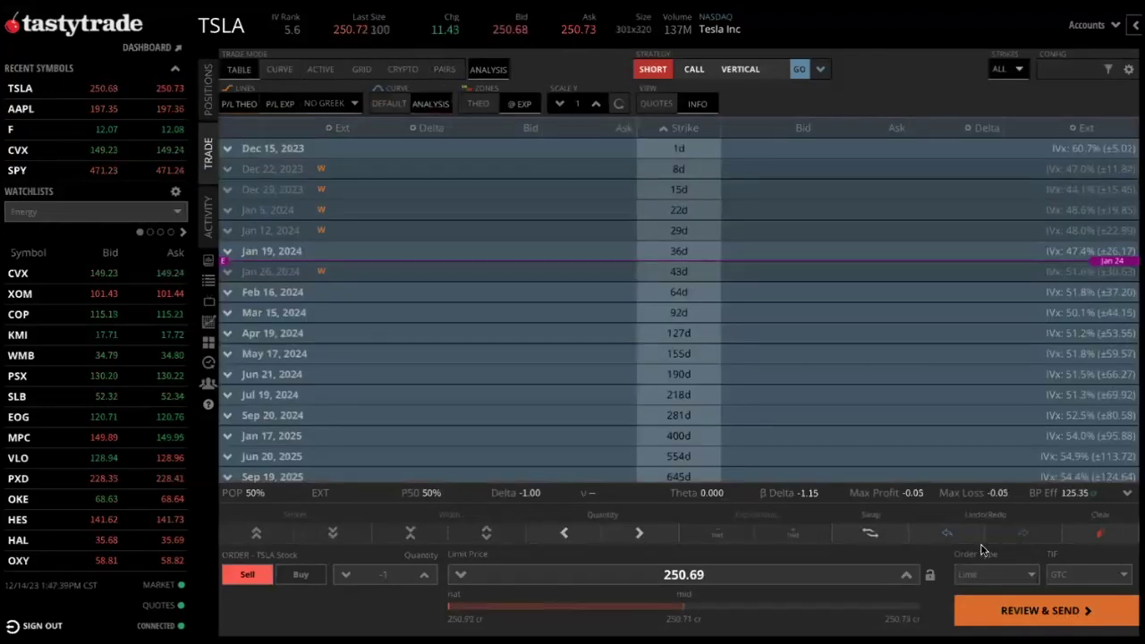
pyautogui.click(1024, 574)
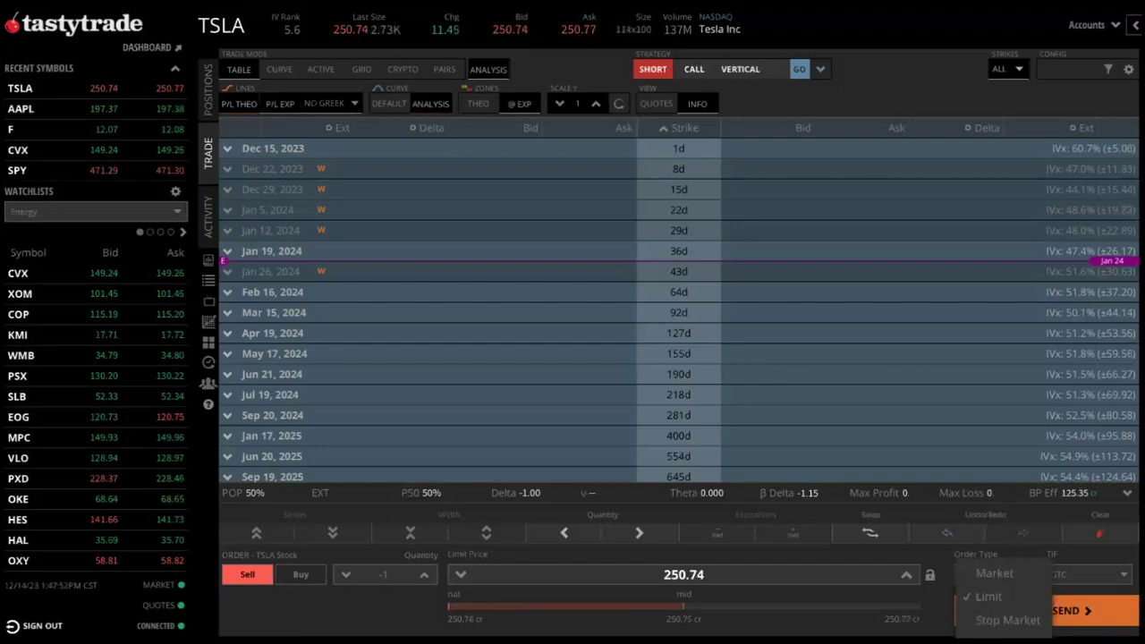
pyautogui.click(981, 620)
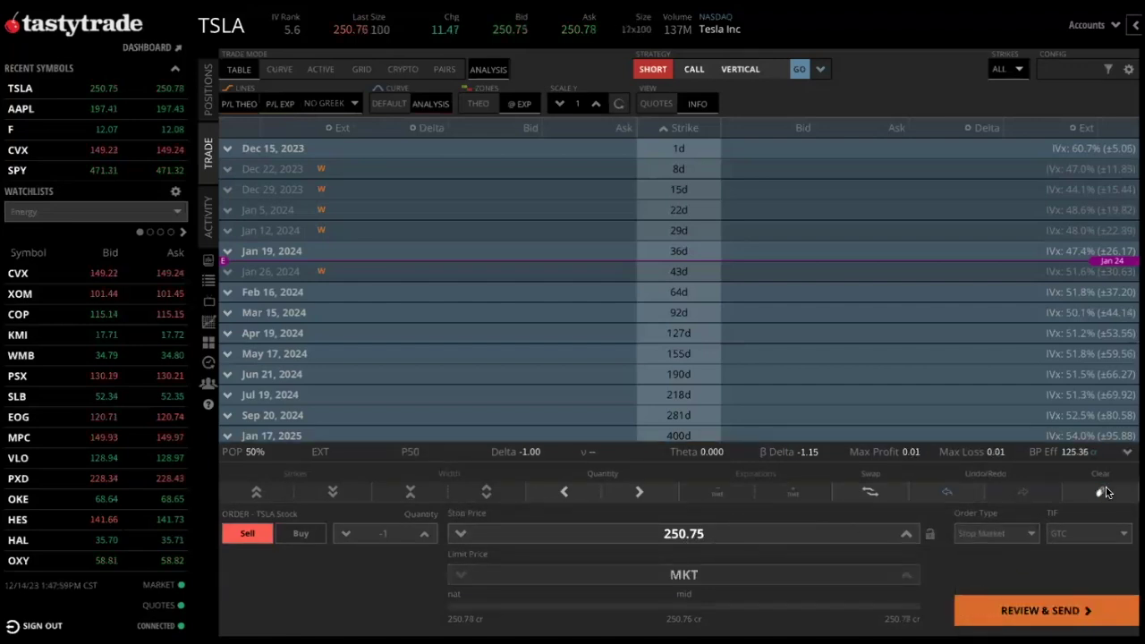
pyautogui.press('Escape')
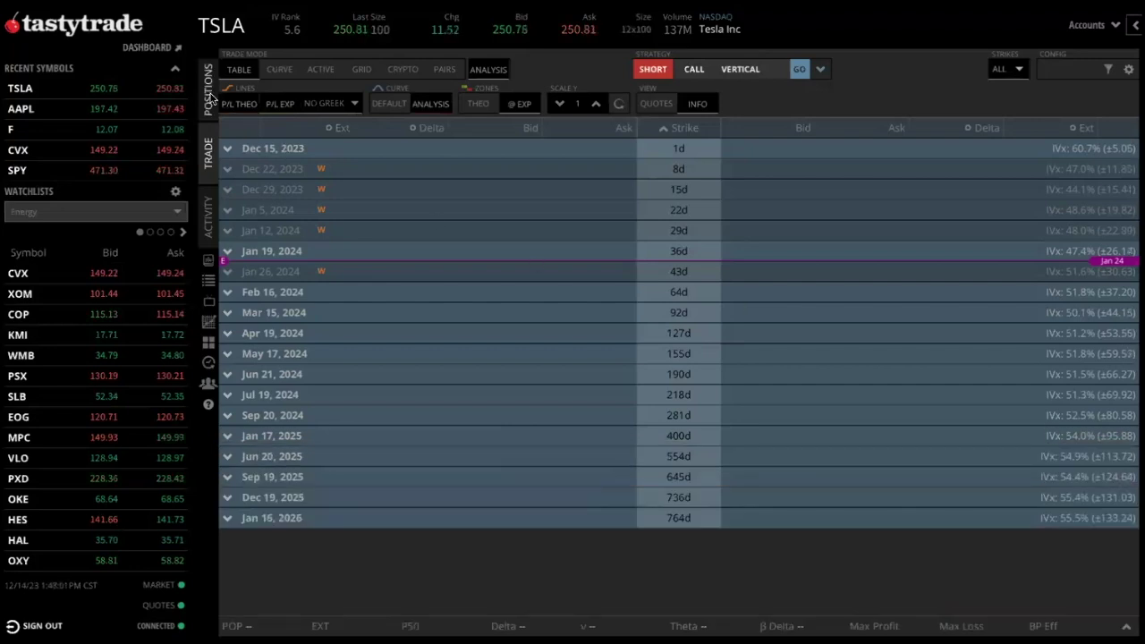
# - Send a bracket order on the TSLA share position with a close limit price of 270.00 and a stop trigger of 242.00
pyautogui.click(208, 89)
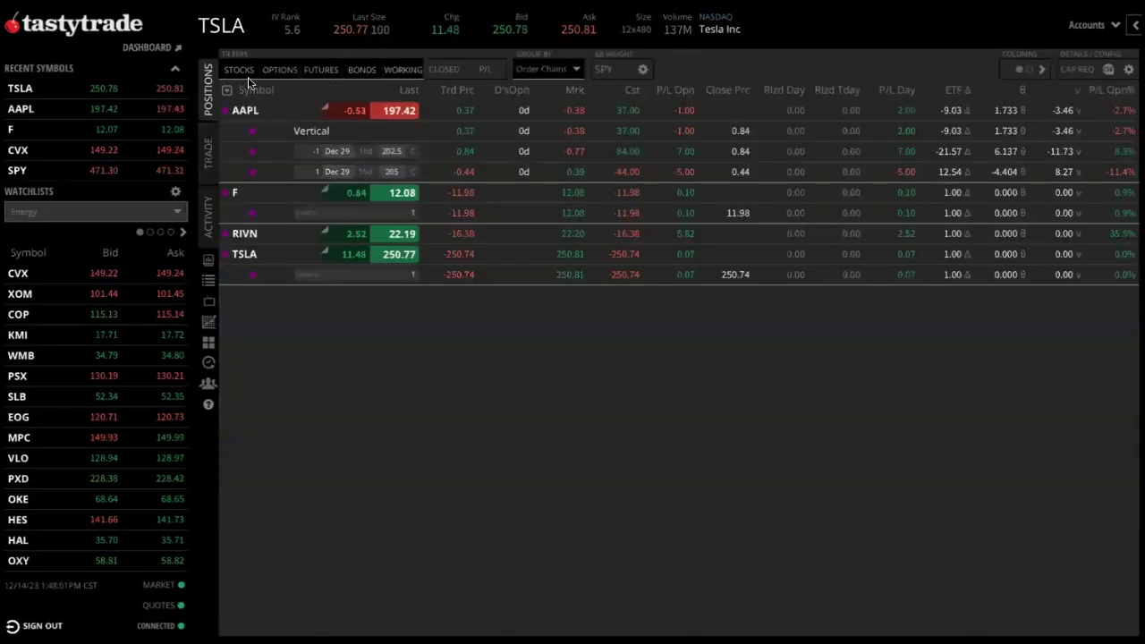
pyautogui.rightClick(275, 279)
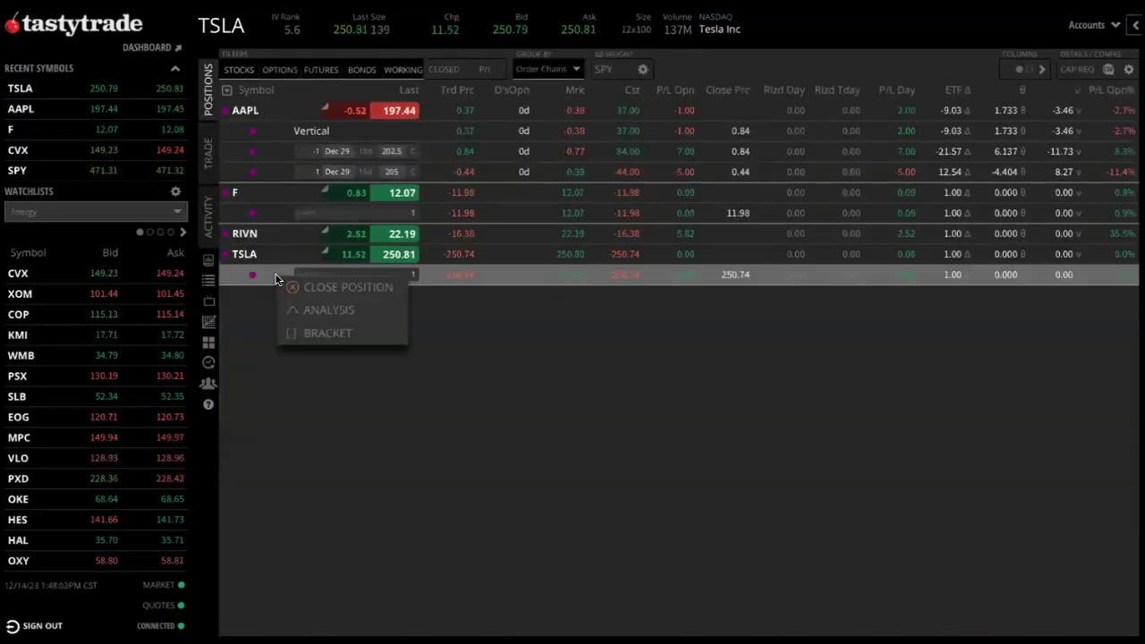
pyautogui.click(322, 335)
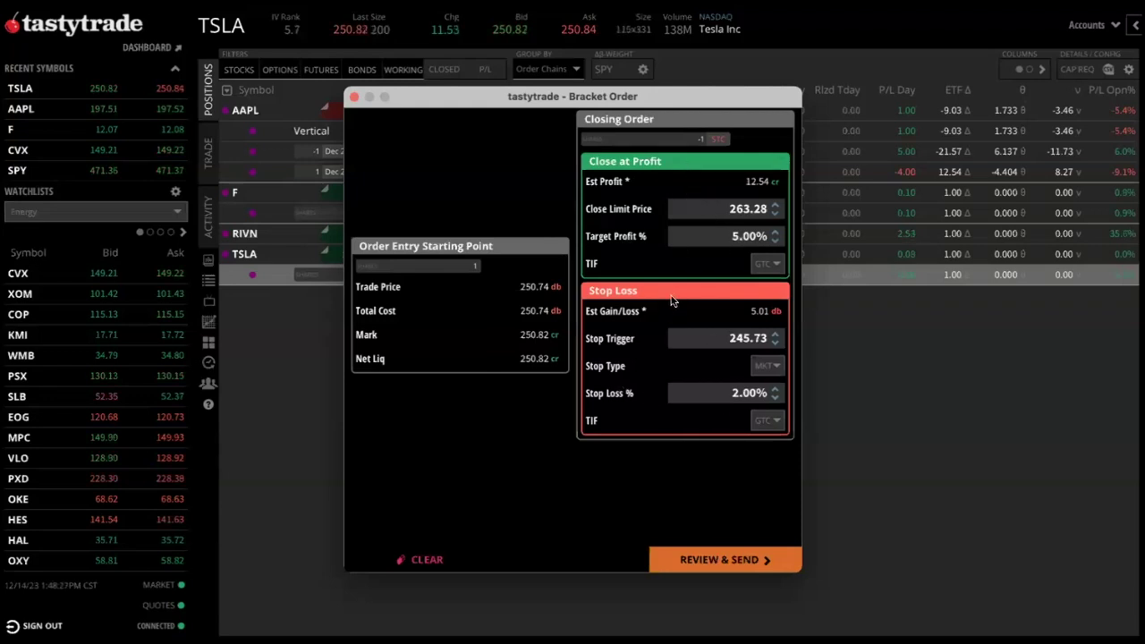
pyautogui.click(729, 210)
pyautogui.write('270.00')
pyautogui.click(721, 339)
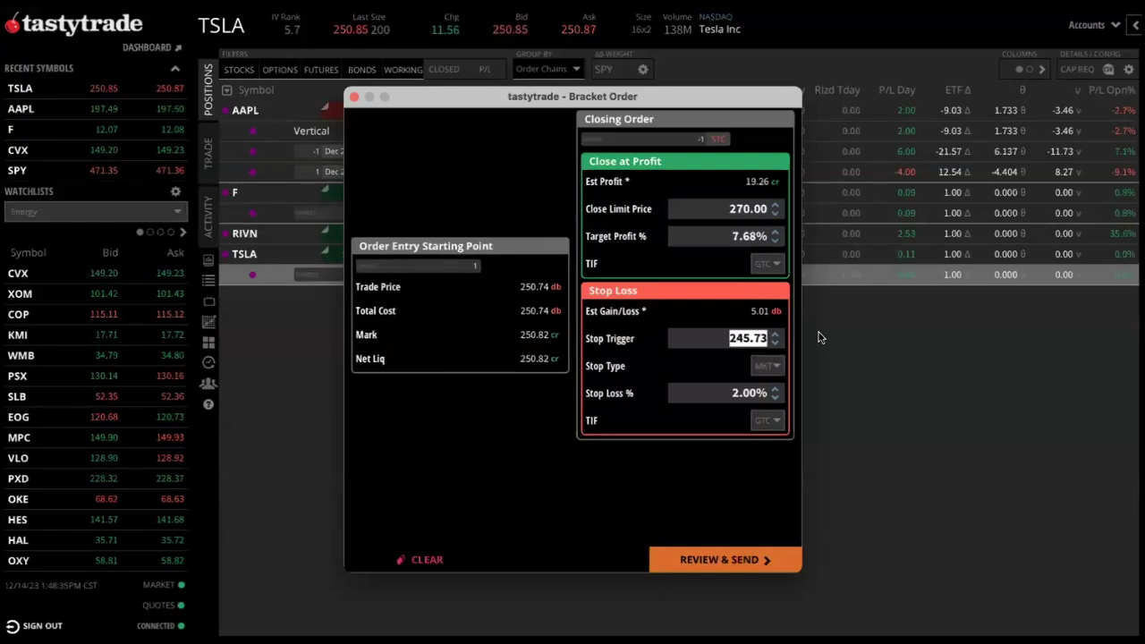
pyautogui.write('242.00')
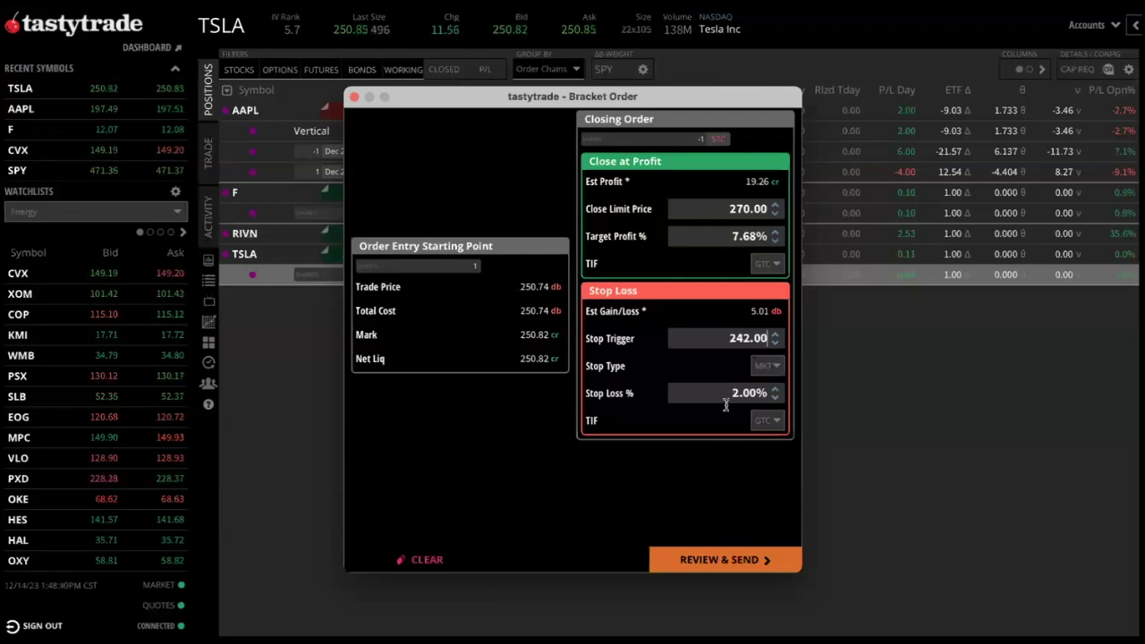
pyautogui.click(726, 559)
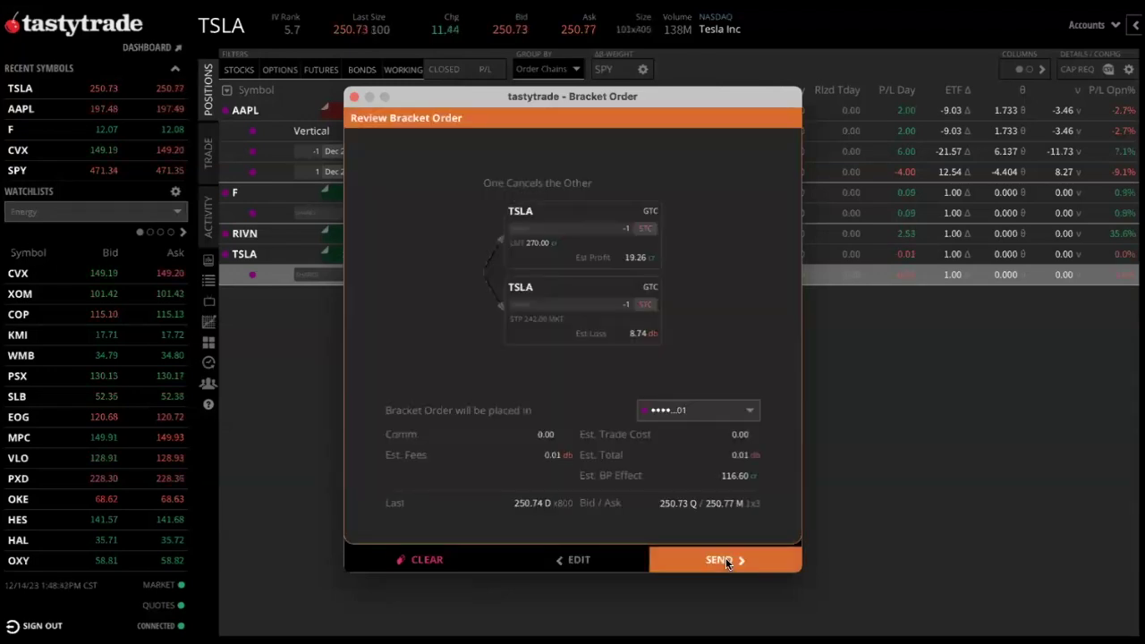
pyautogui.click(726, 560)
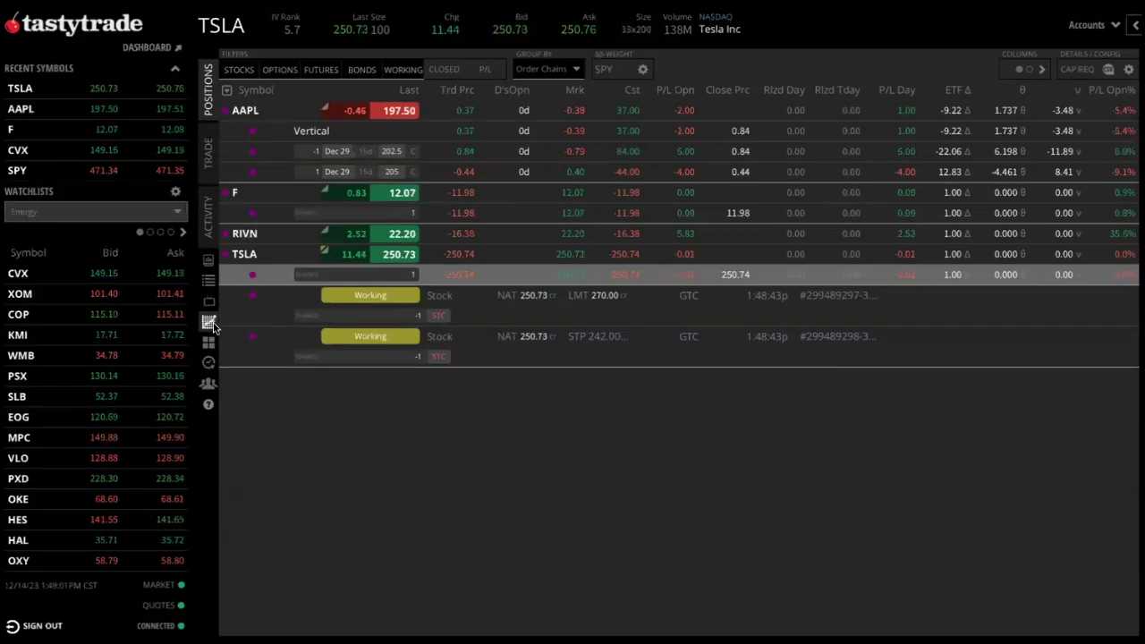
# - Open the TSLA chart and lower the working sell limit order from the chart to 260.84
pyautogui.moveTo(212, 327)
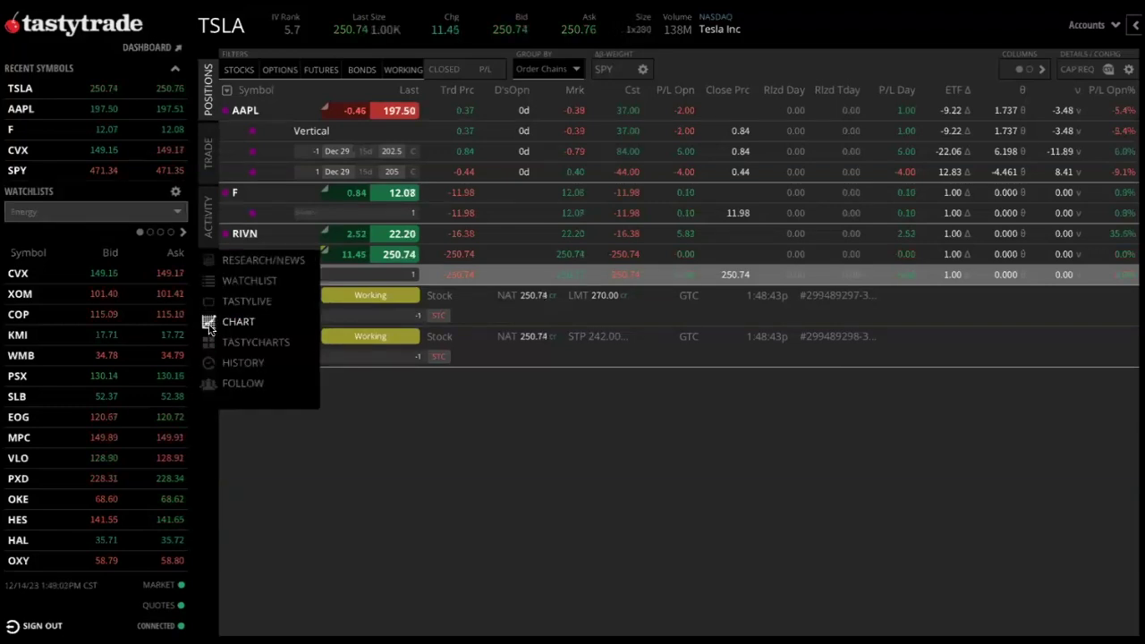
pyautogui.click(208, 325)
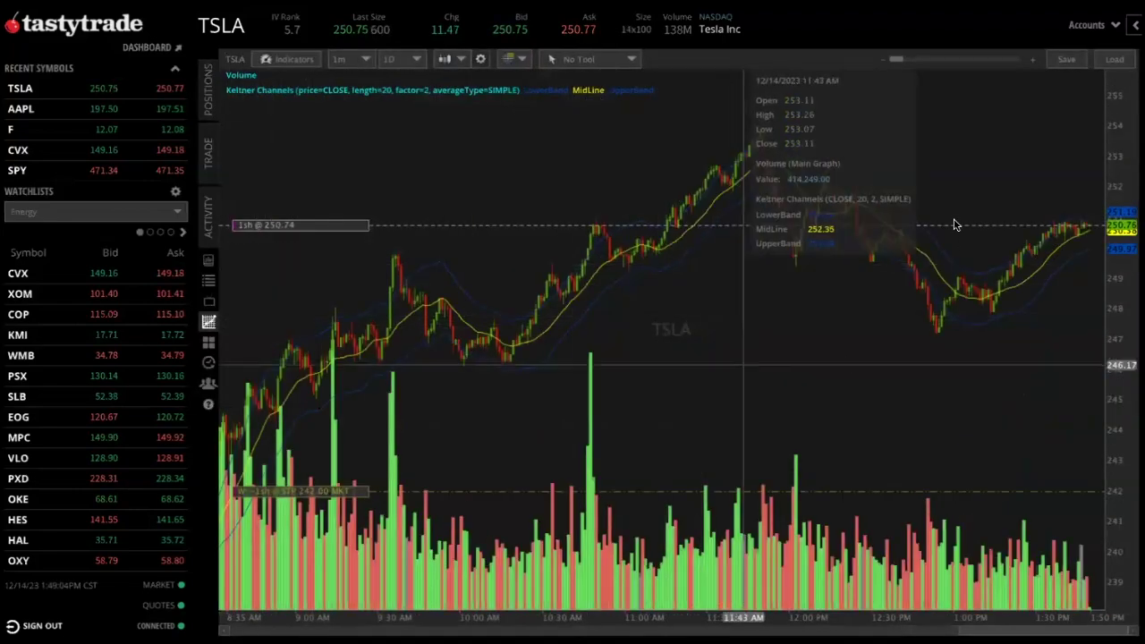
pyautogui.moveTo(1113, 224); pyautogui.dragTo(1112, 259)
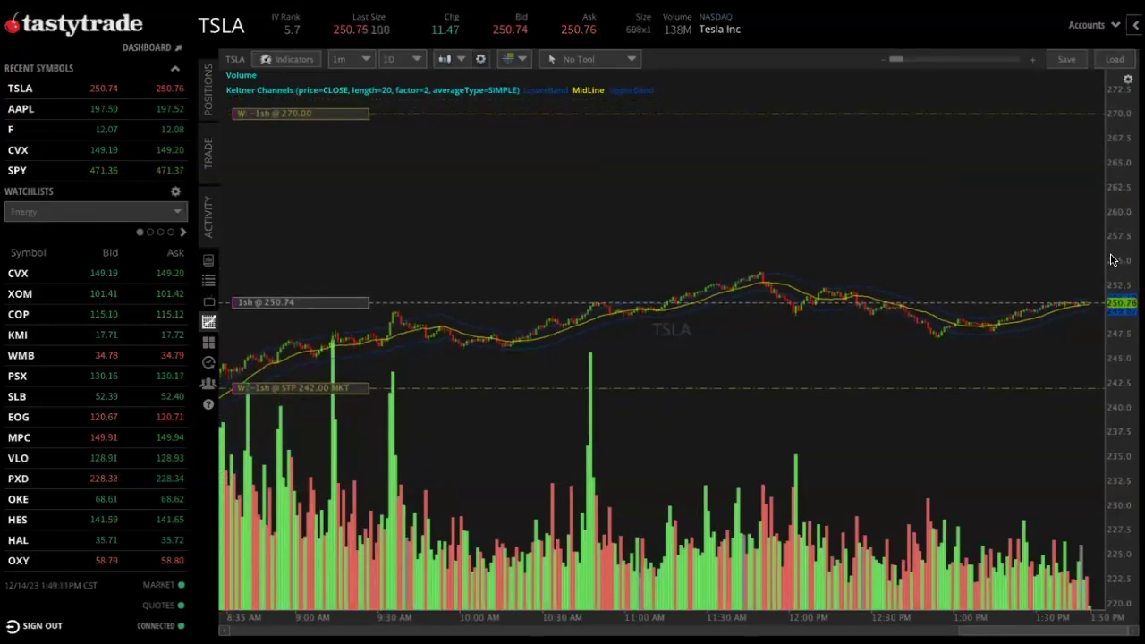
pyautogui.moveTo(966, 206); pyautogui.dragTo(973, 230)
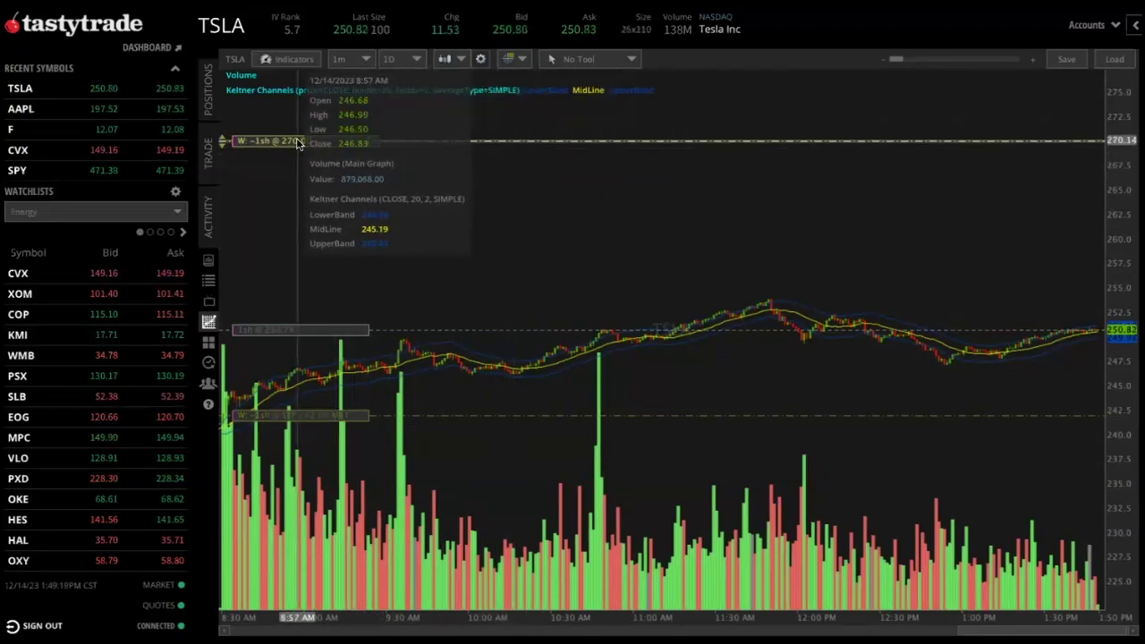
pyautogui.moveTo(298, 143); pyautogui.dragTo(304, 231)
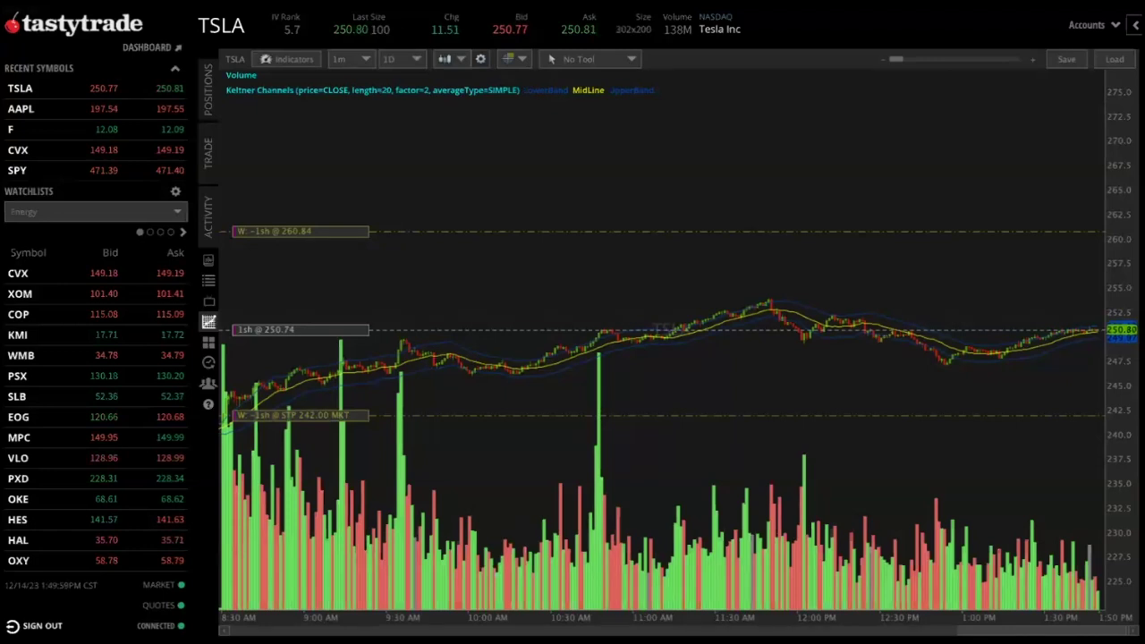
pyautogui.moveTo(300, 516)
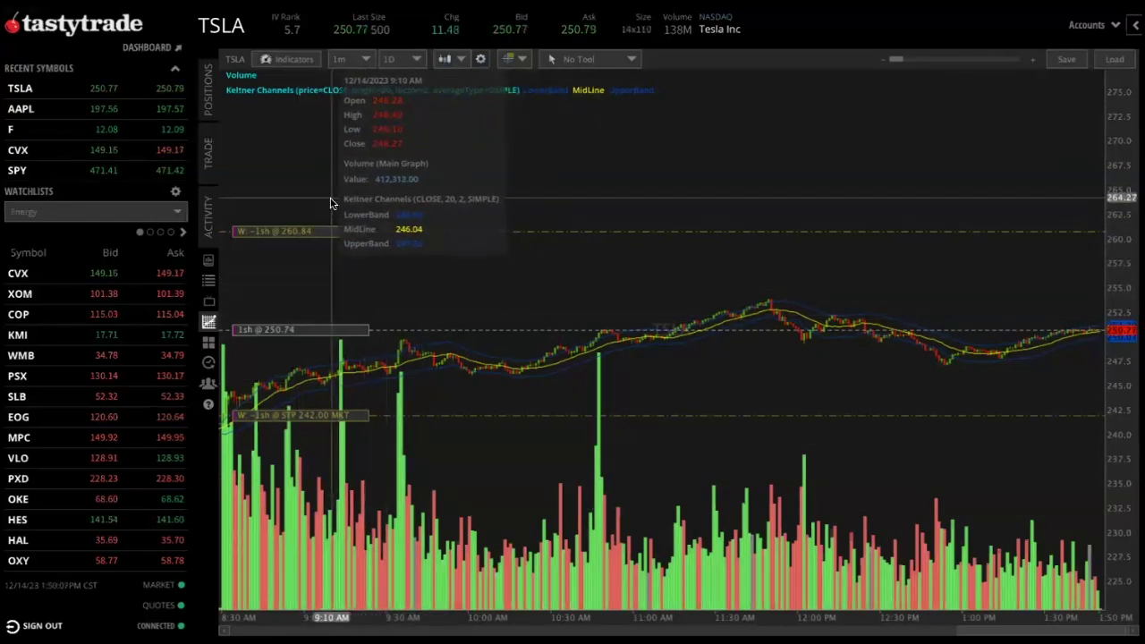
# - Turn off the analysis view in TSLA's option table and chart the Dec 29, 2023 240 put
pyautogui.click(207, 161)
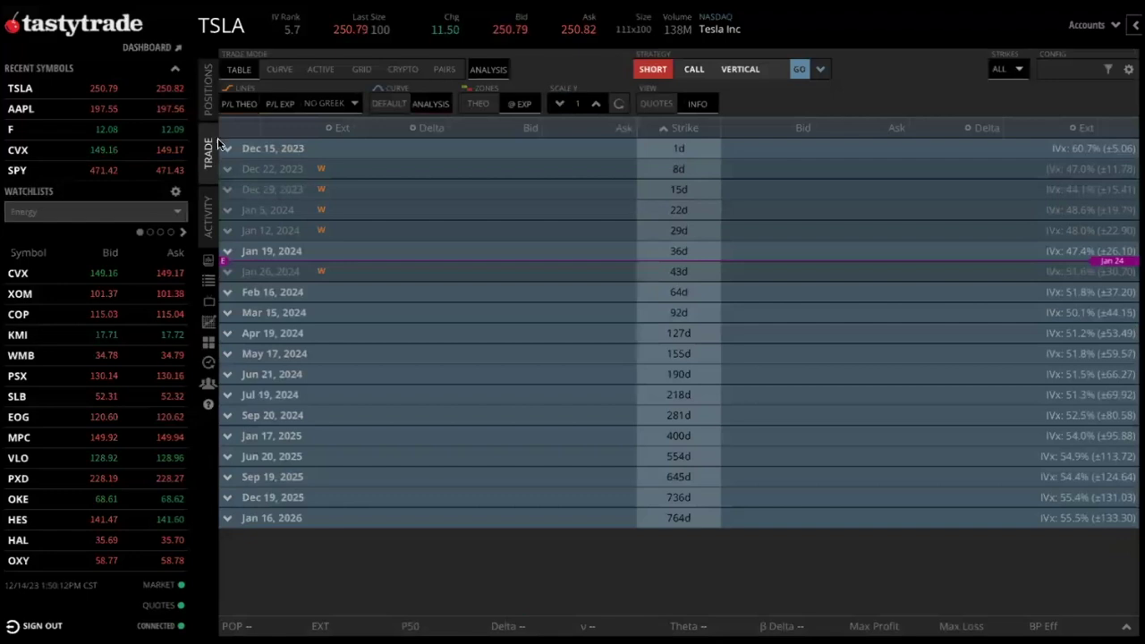
pyautogui.click(497, 69)
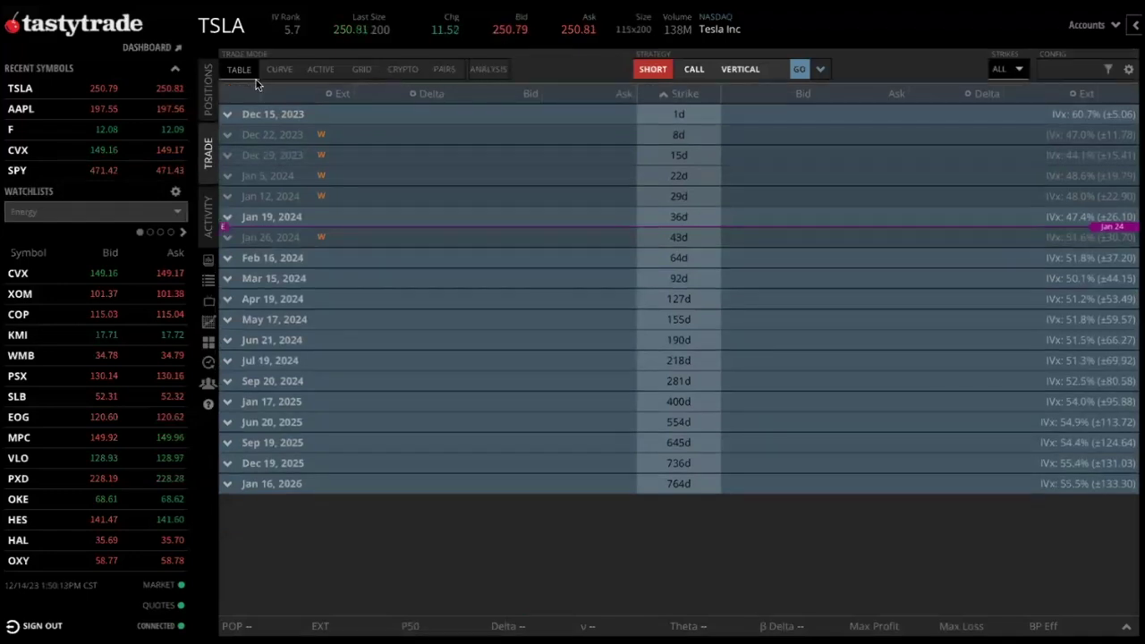
pyautogui.click(230, 162)
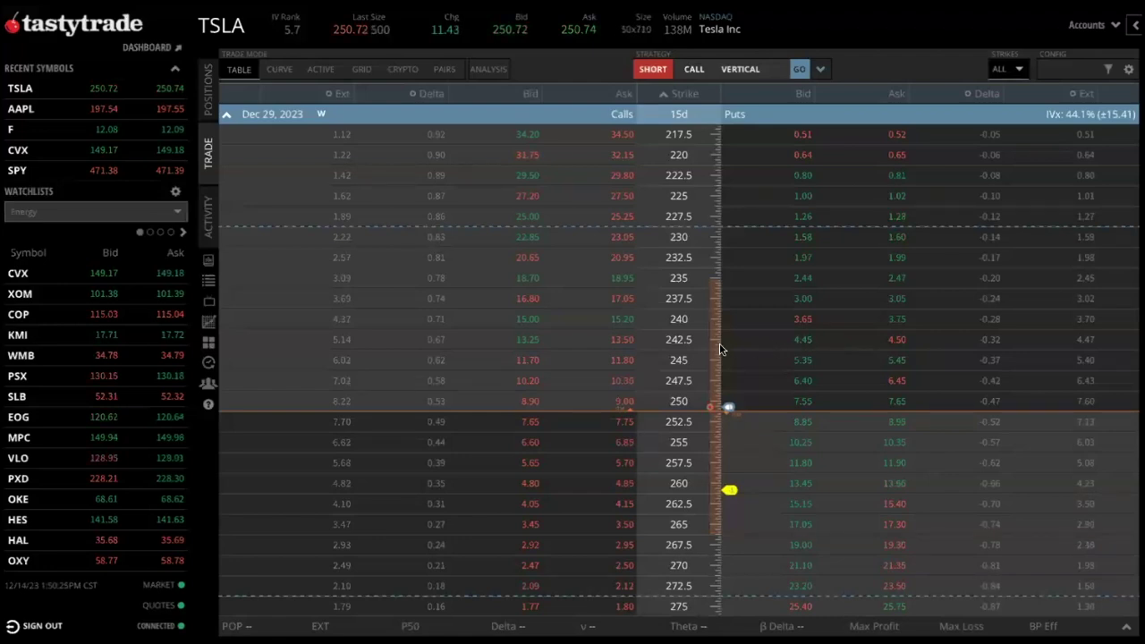
pyautogui.rightClick(827, 326)
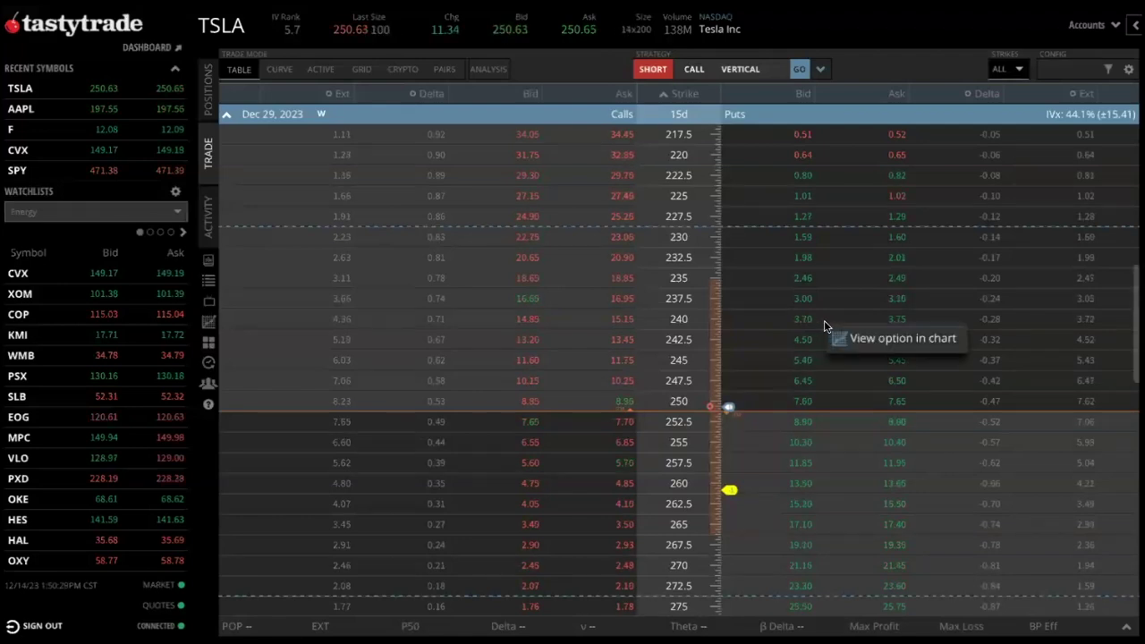
pyautogui.click(881, 340)
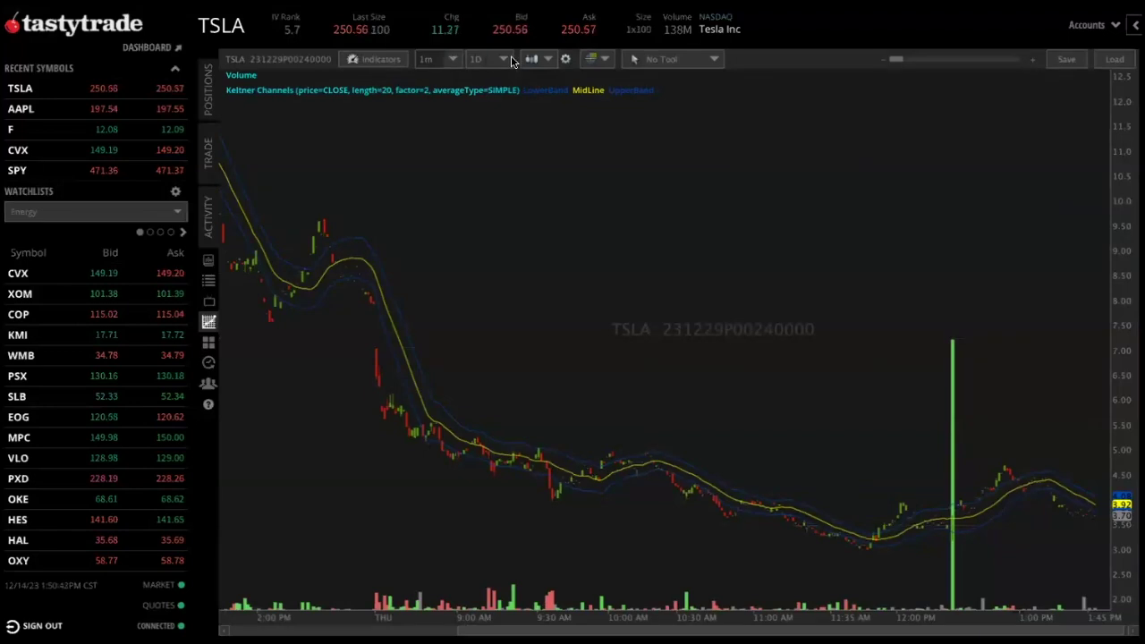
# - Set the option chart to a 5m interval over a 5D range
pyautogui.click(452, 59)
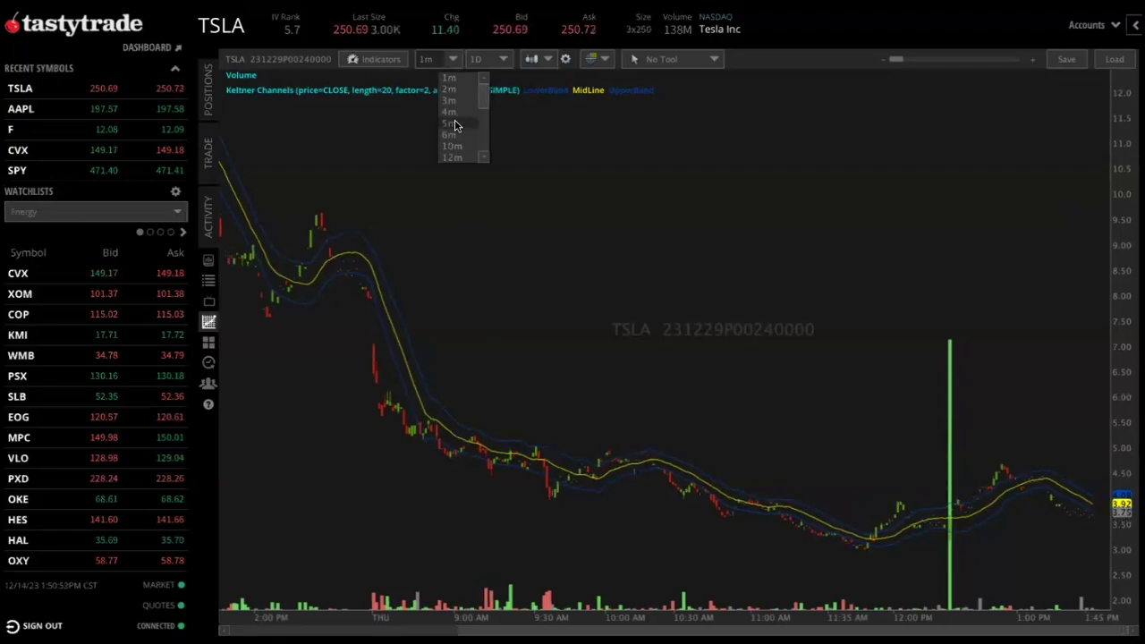
pyautogui.click(452, 123)
pyautogui.click(503, 59)
pyautogui.click(515, 122)
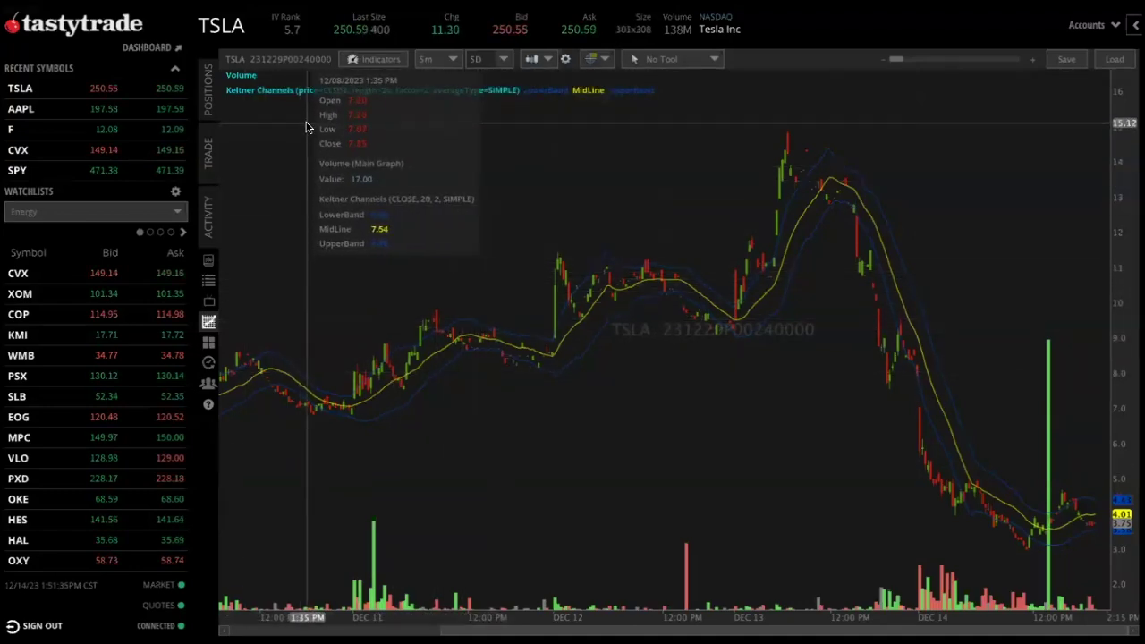
# - Load the /MES futures symbol in the chart
pyautogui.click(226, 29)
pyautogui.doubleClick(231, 26)
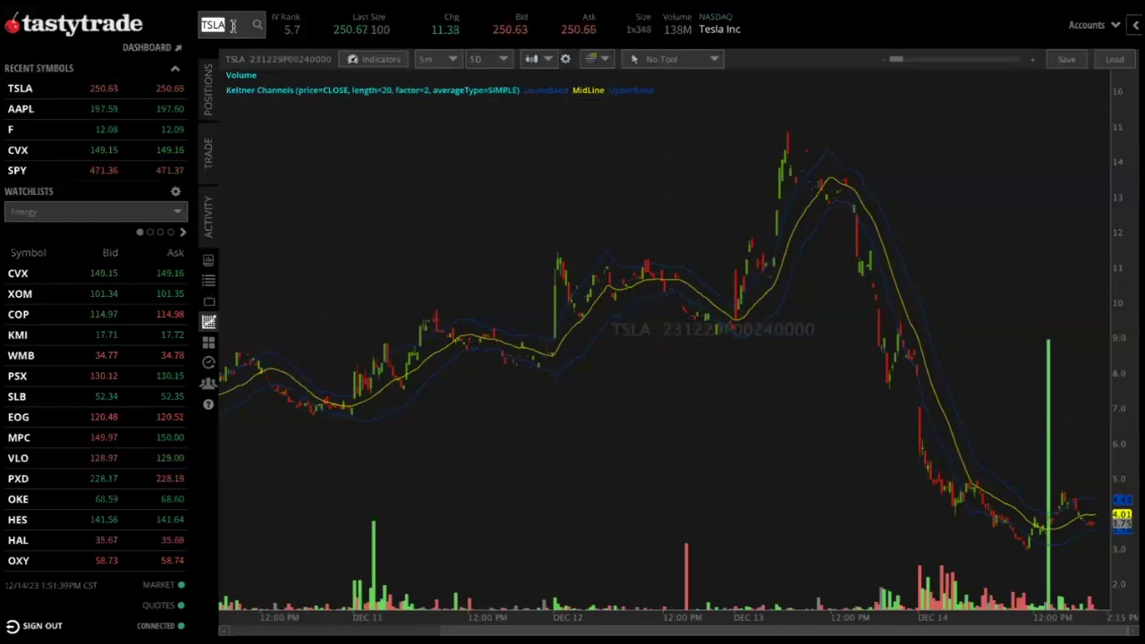
pyautogui.write('/MES')
pyautogui.click(271, 57)
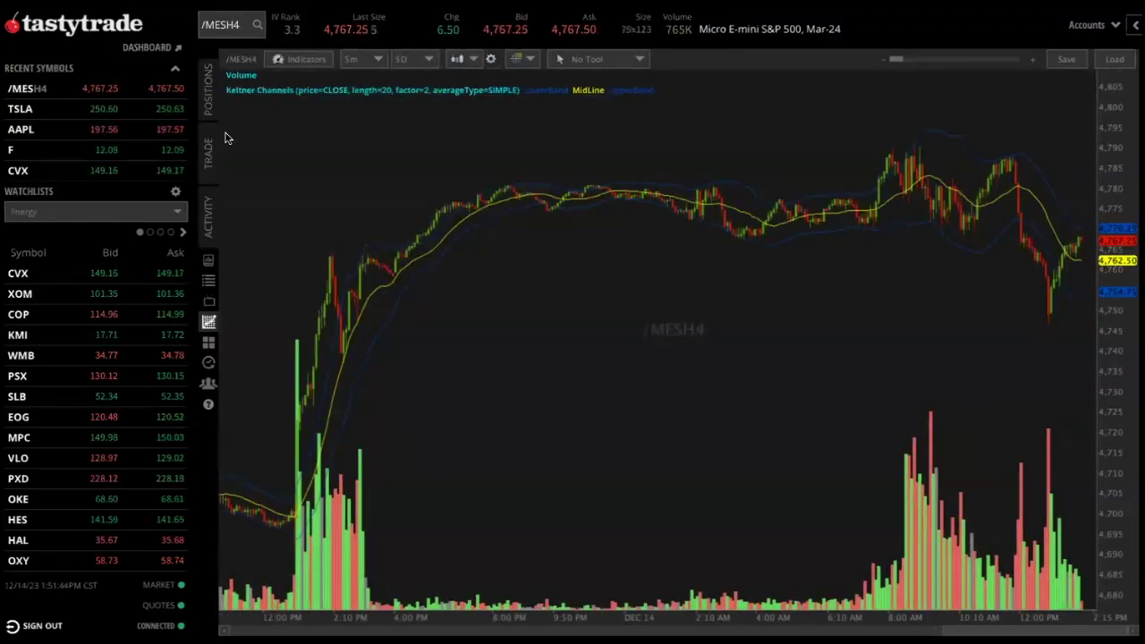
# - Send a market order to buy one /MESH4 futures contract and show the positions list
pyautogui.click(208, 156)
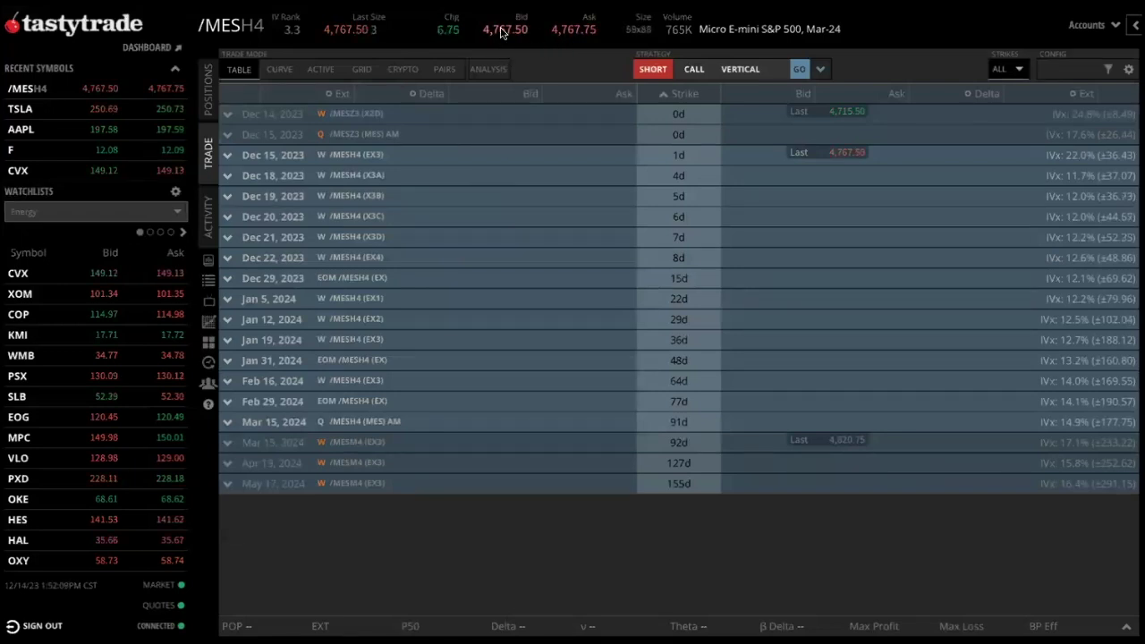
pyautogui.click(576, 33)
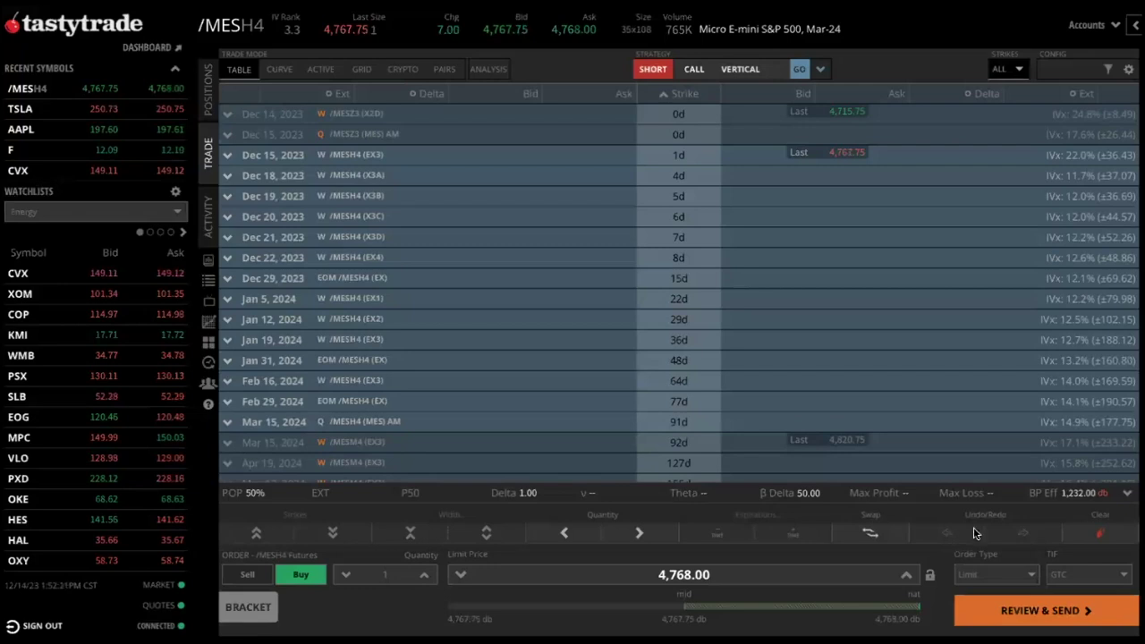
pyautogui.click(969, 574)
pyautogui.click(994, 597)
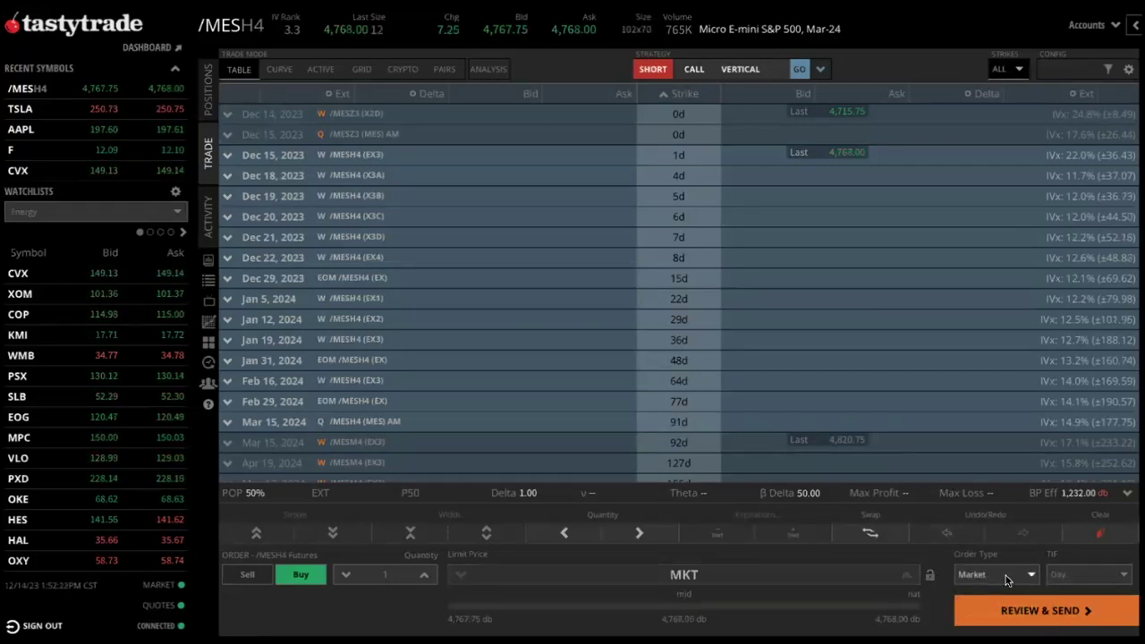
pyautogui.click(1001, 607)
pyautogui.click(1001, 609)
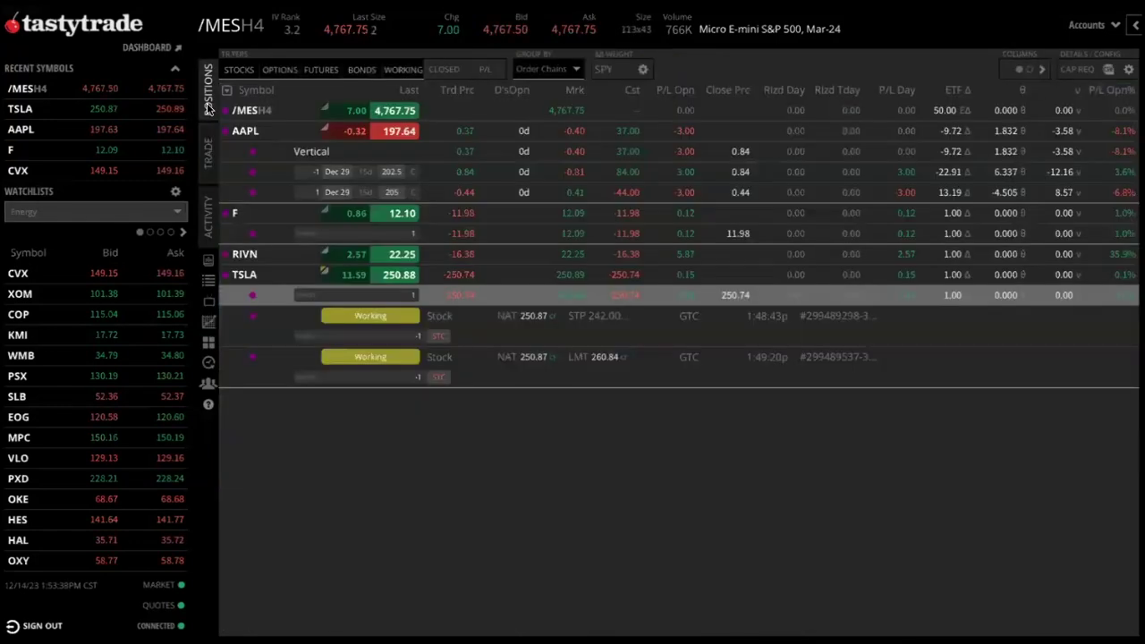
pyautogui.click(208, 103)
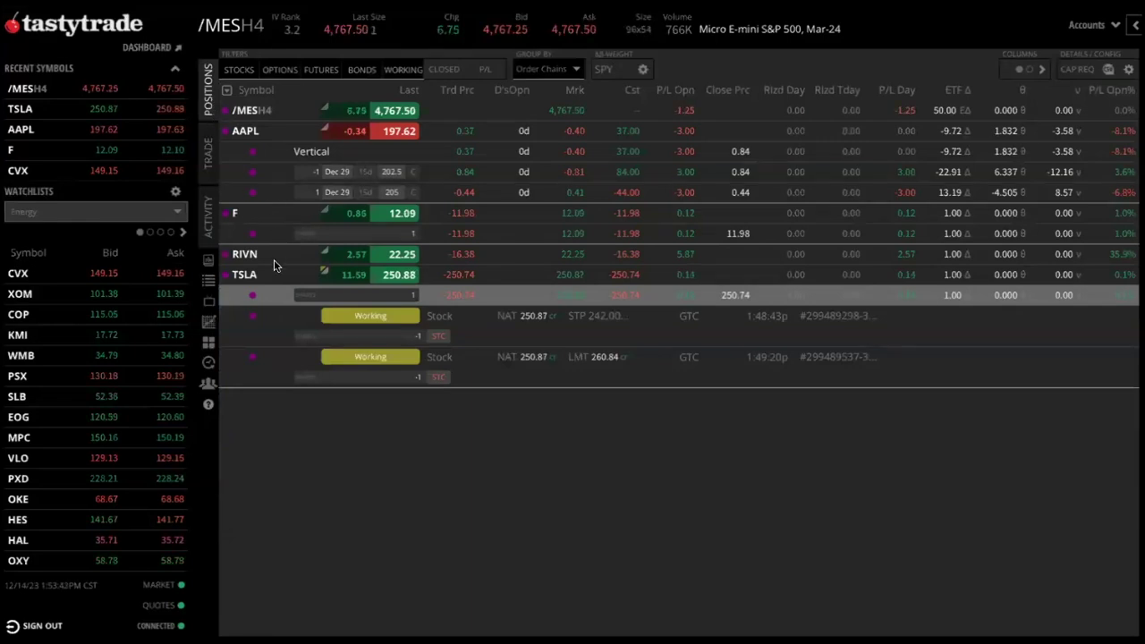
# - Collapse the TSLA, AAPL and F groups in the positions list and expand the /MESH4 position
pyautogui.click(255, 297)
pyautogui.click(253, 281)
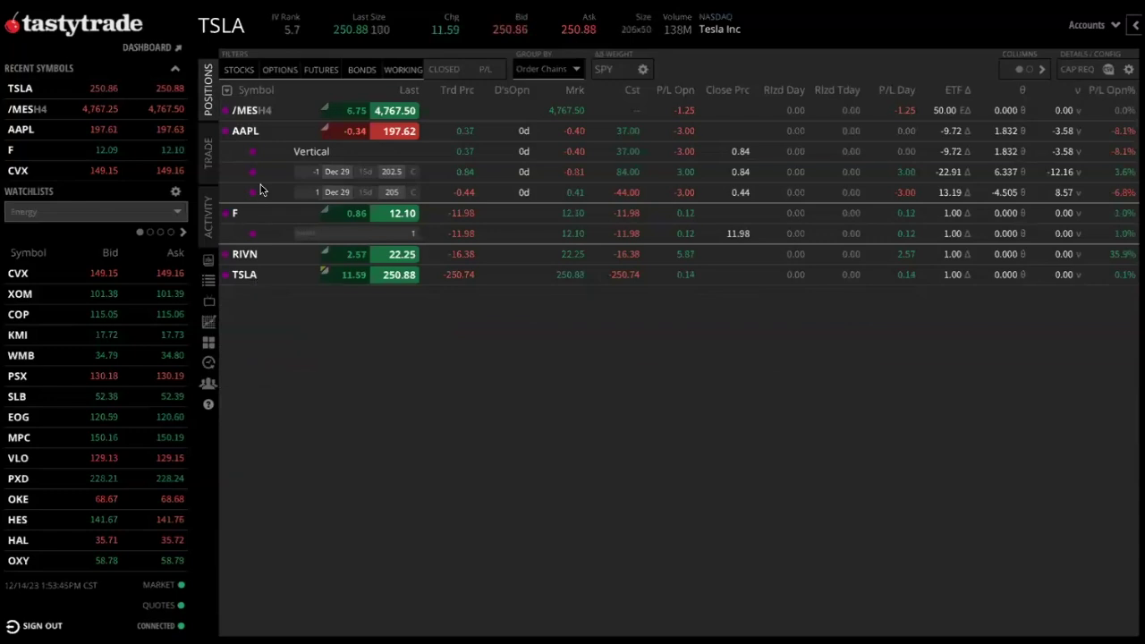
pyautogui.click(247, 131)
pyautogui.click(241, 152)
pyautogui.click(256, 110)
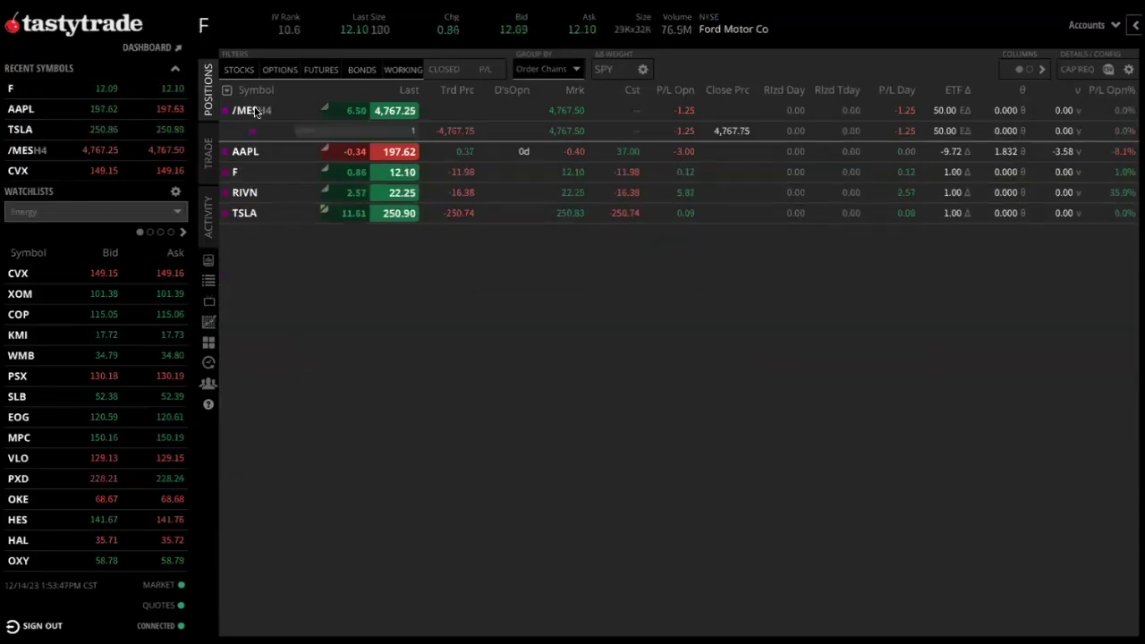
# - Close the one-contract /MESH4 futures position with a market sell order and dismiss the order notifications
pyautogui.rightClick(276, 133)
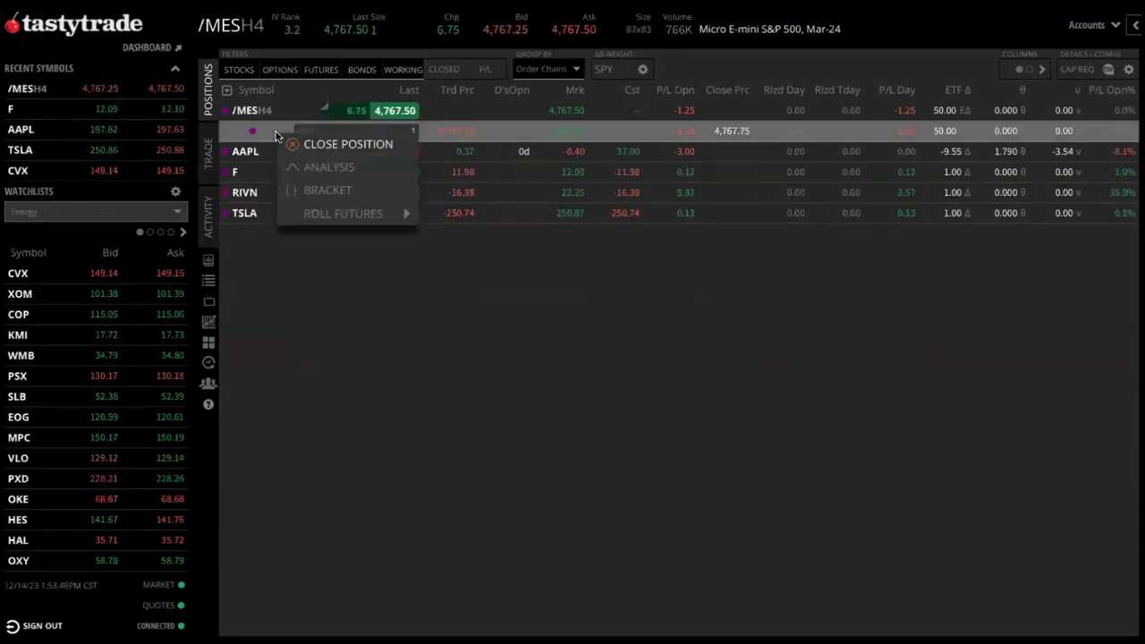
pyautogui.click(313, 147)
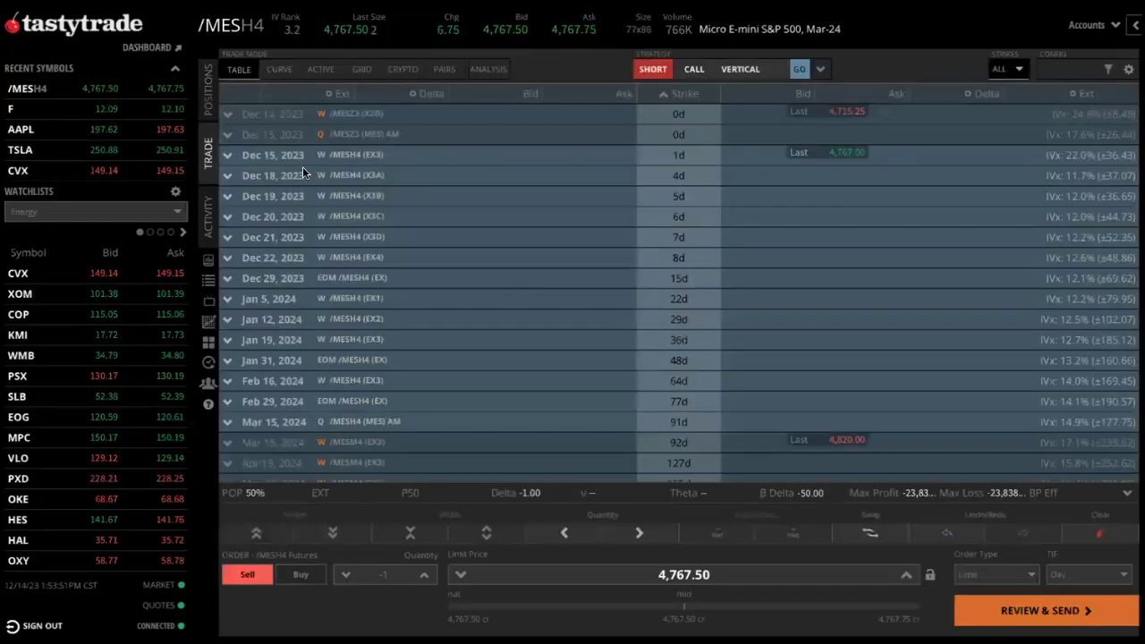
pyautogui.click(995, 575)
pyautogui.click(995, 597)
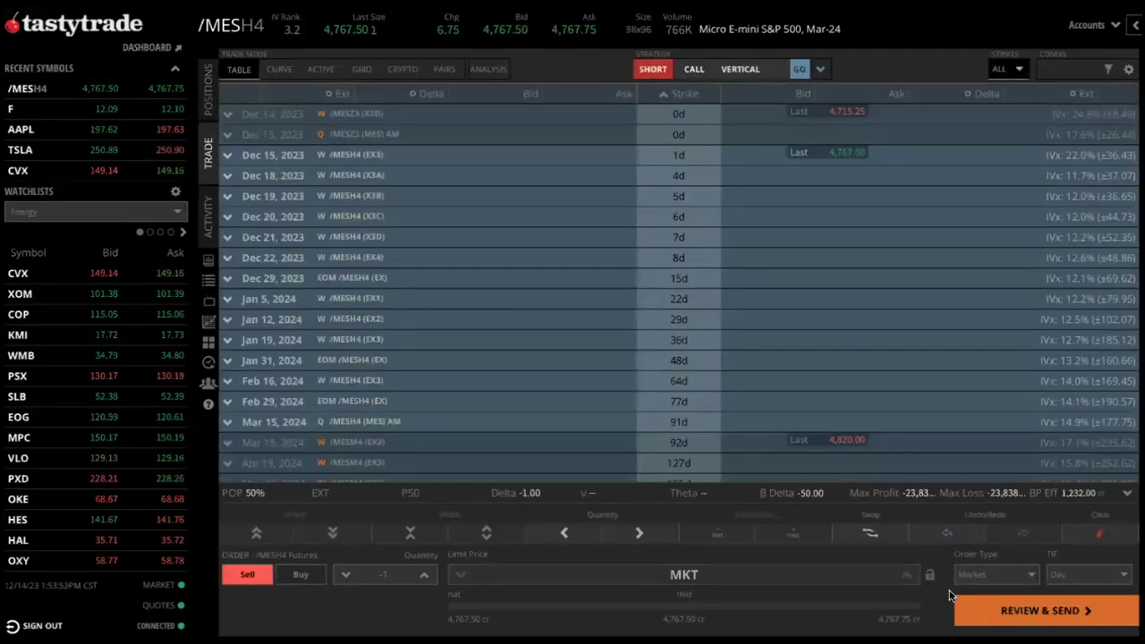
pyautogui.click(1004, 611)
pyautogui.click(1004, 612)
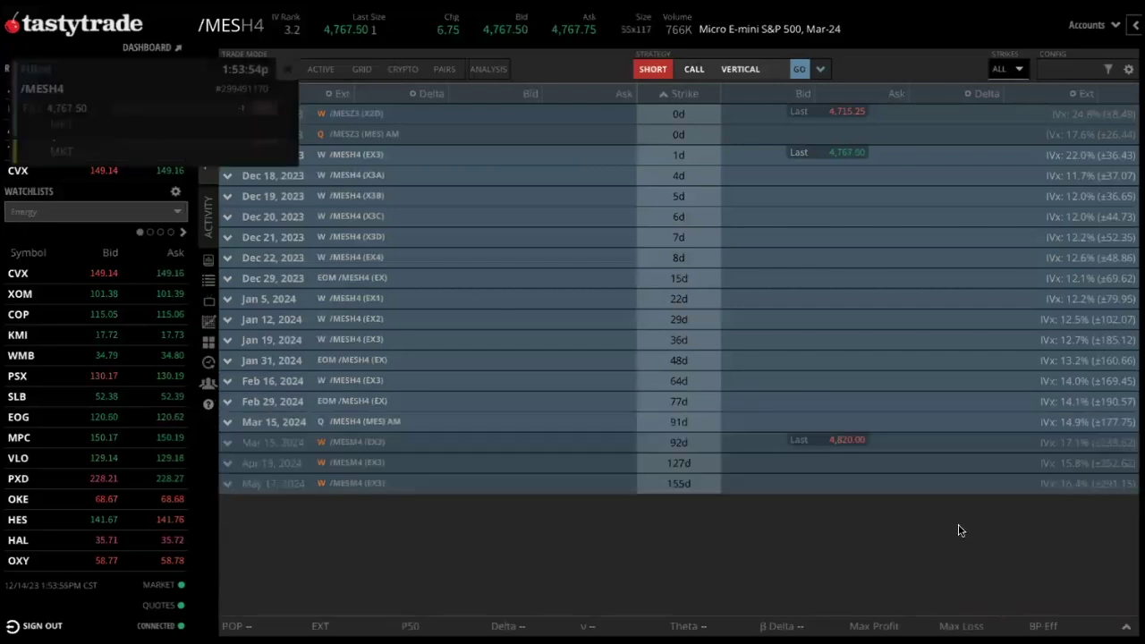
pyautogui.click(287, 69)
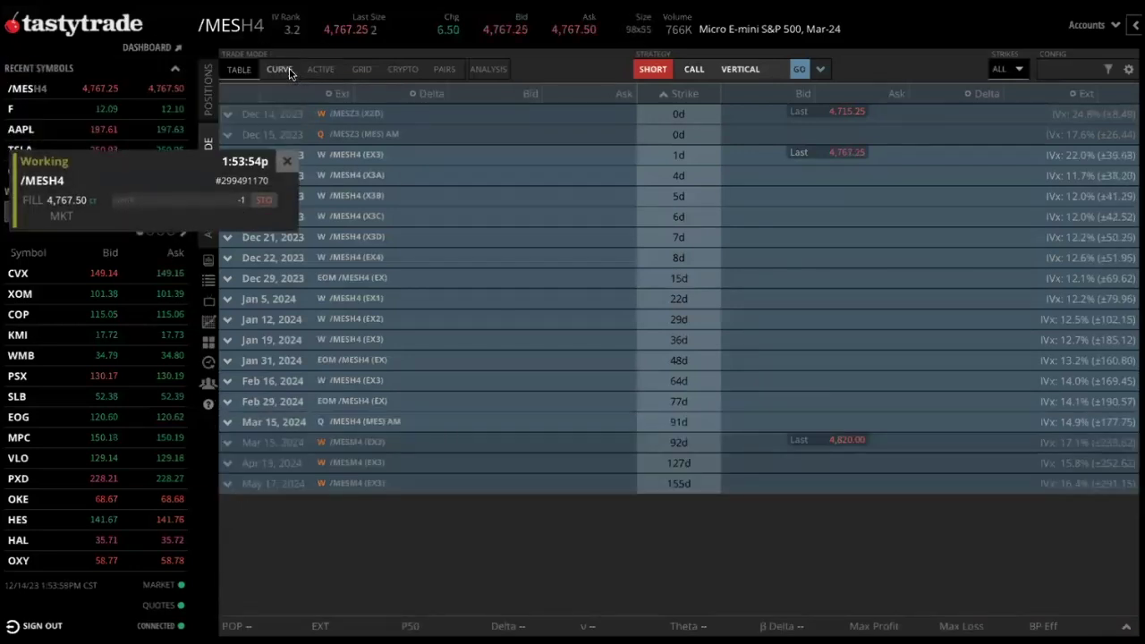
pyautogui.click(284, 68)
# - Return to the positions list, filter out the options positions and show them again
pyautogui.click(208, 89)
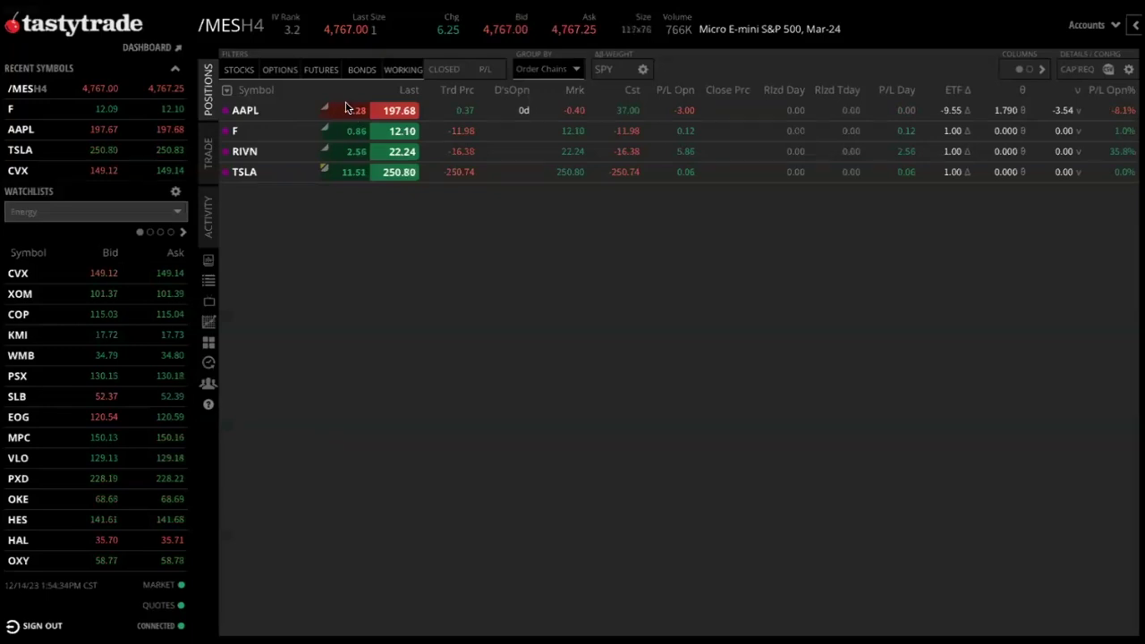
pyautogui.click(281, 75)
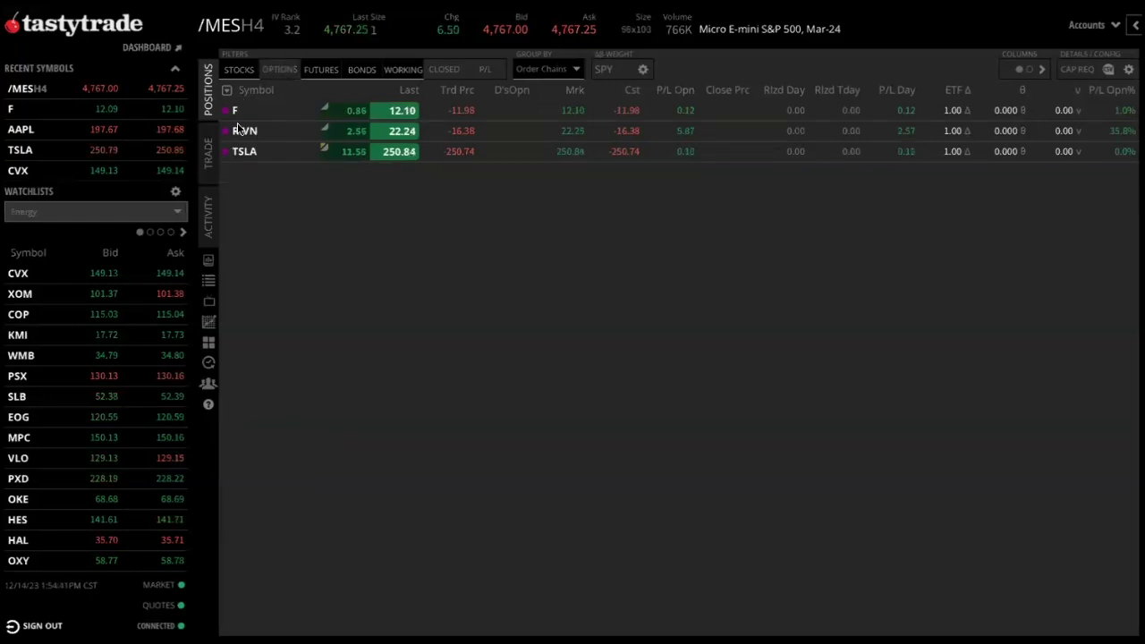
pyautogui.click(277, 71)
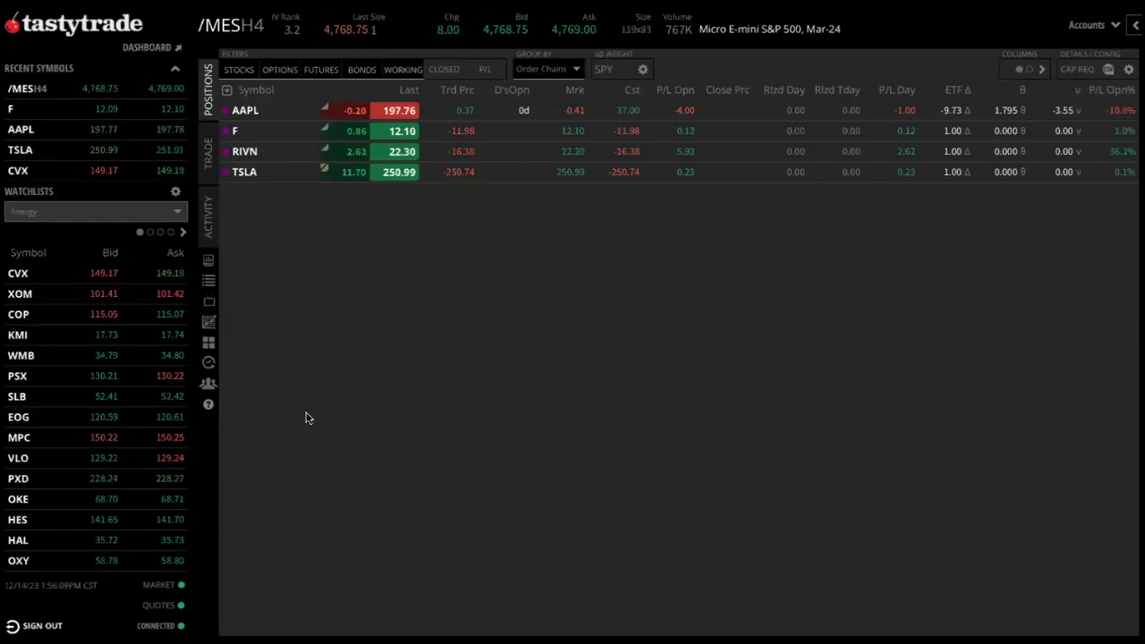
# - Open the tastytrade Help Center in the browser, search for "contact" and open the Contact Information article
pyautogui.click(209, 407)
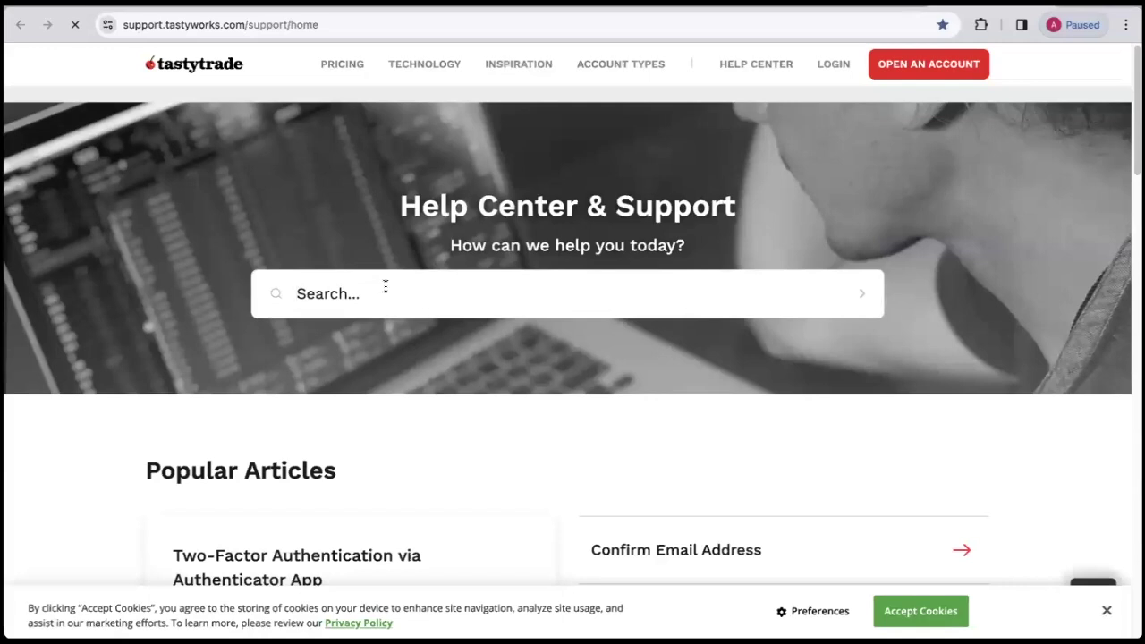
pyautogui.write('contact')
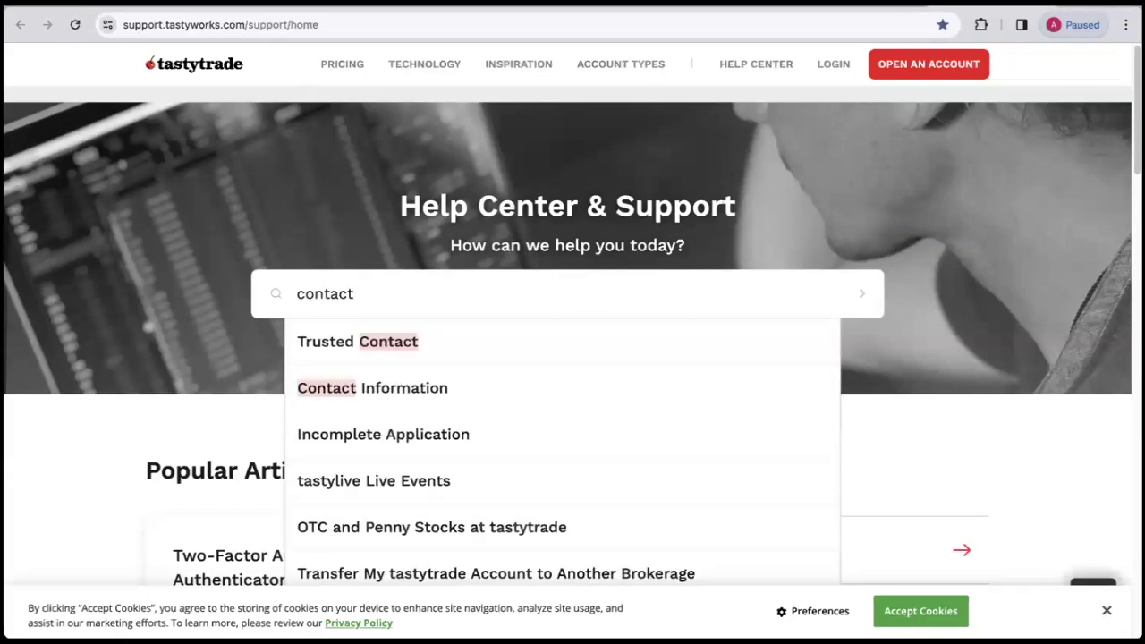
pyautogui.click(404, 383)
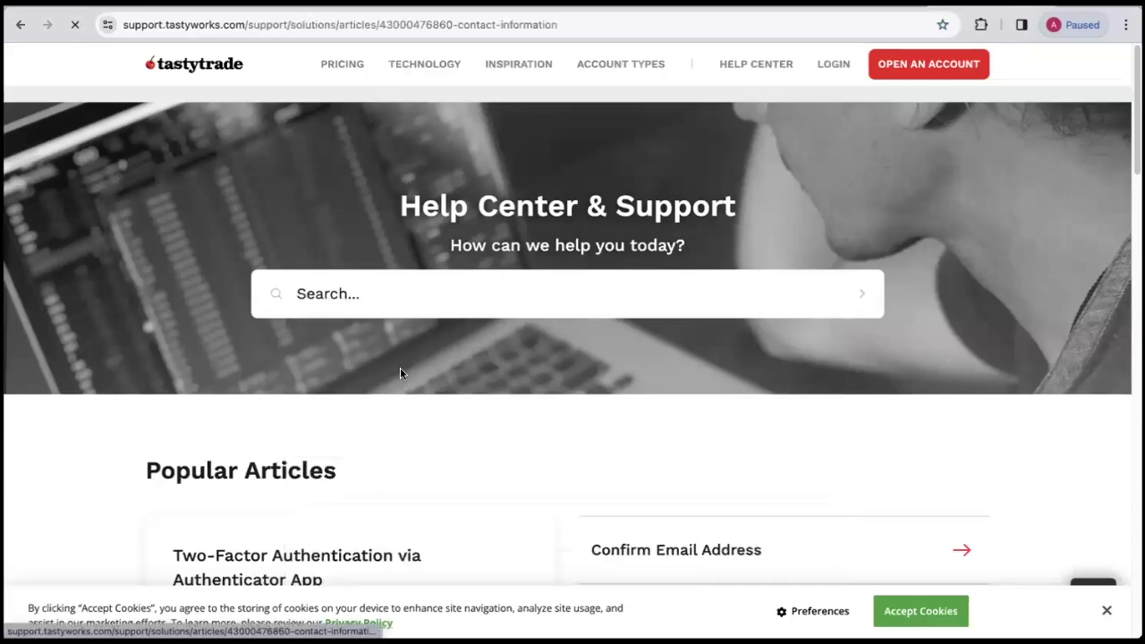
# - Examine the support team's phone, chat, email and mailing address sections in the Contact Information article
pyautogui.scroll(-5, 327, 353)
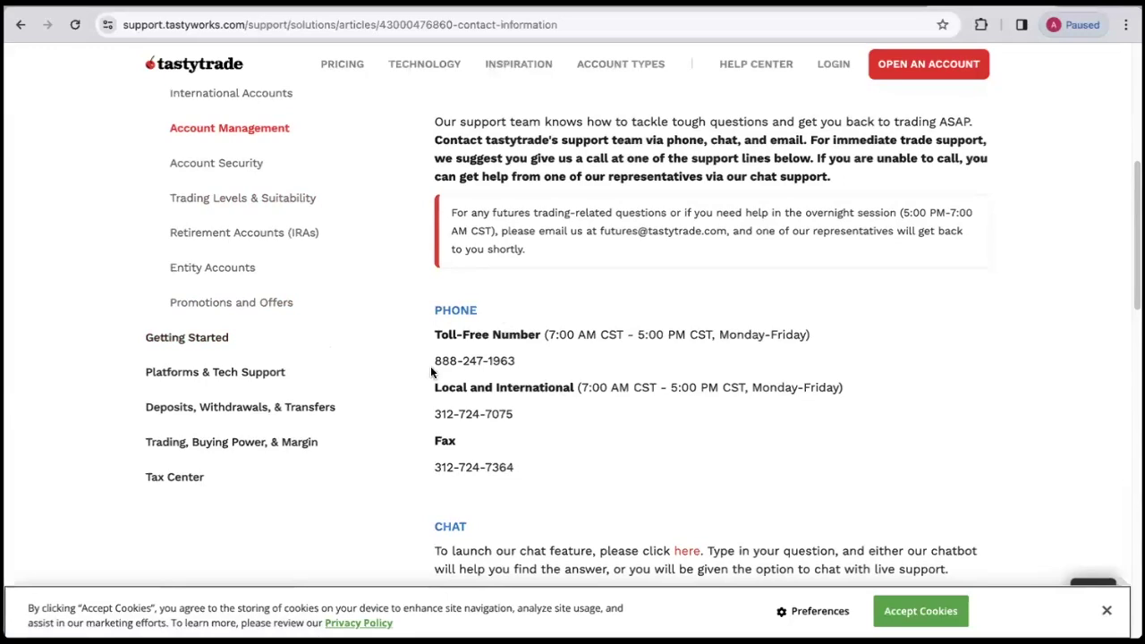
pyautogui.scroll(-1, 430, 366)
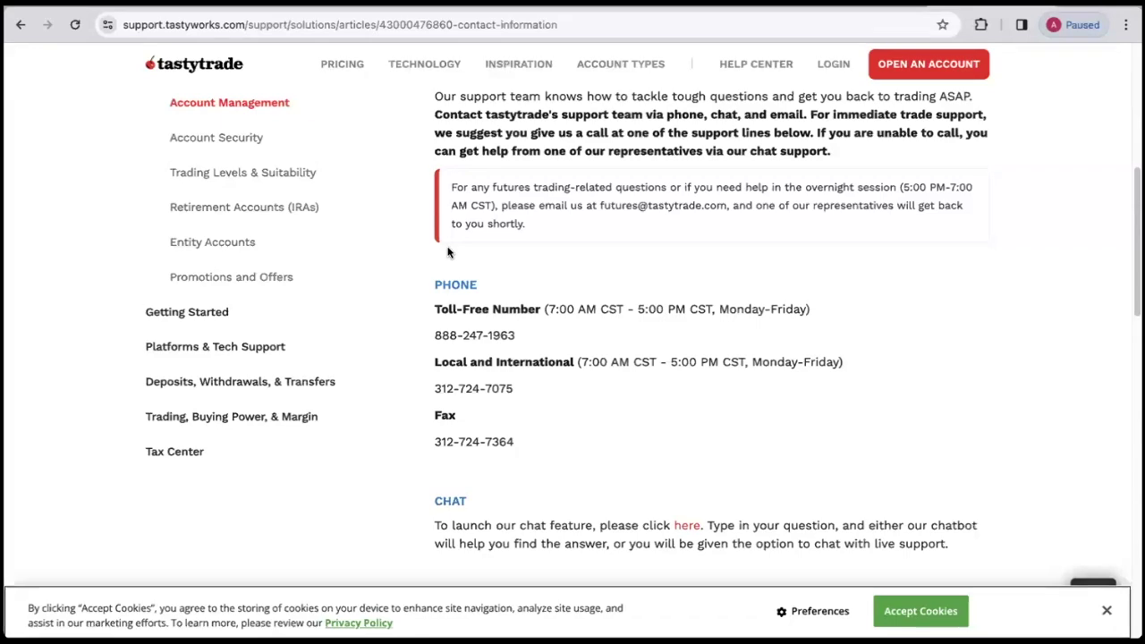
pyautogui.scroll(-1, 447, 250)
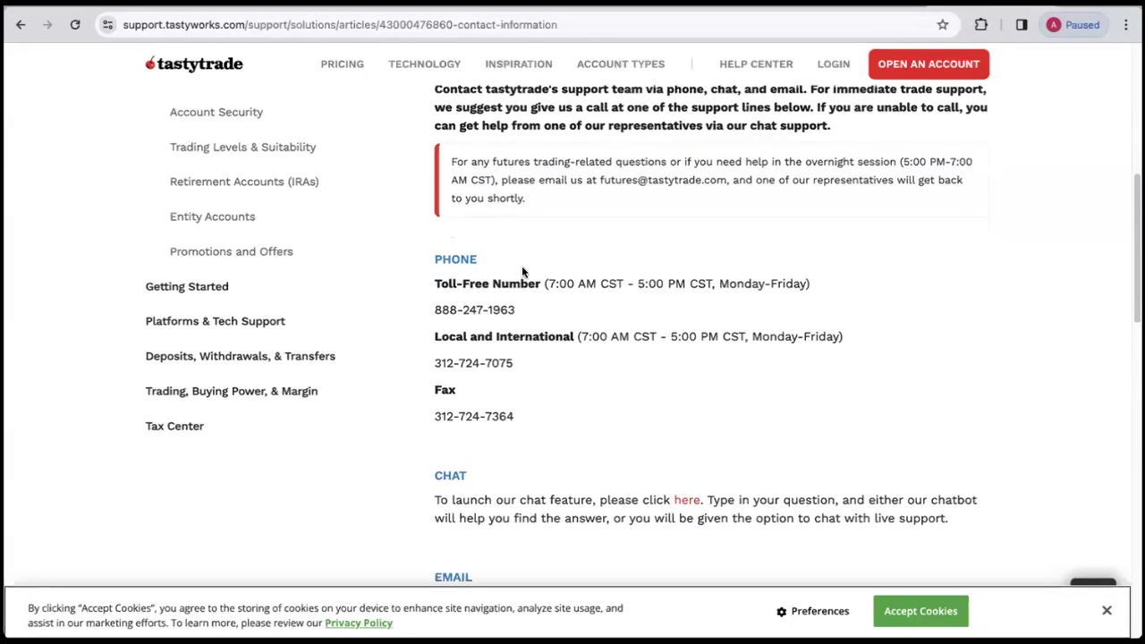
pyautogui.scroll(-1, 522, 259)
pyautogui.scroll(-6, 563, 407)
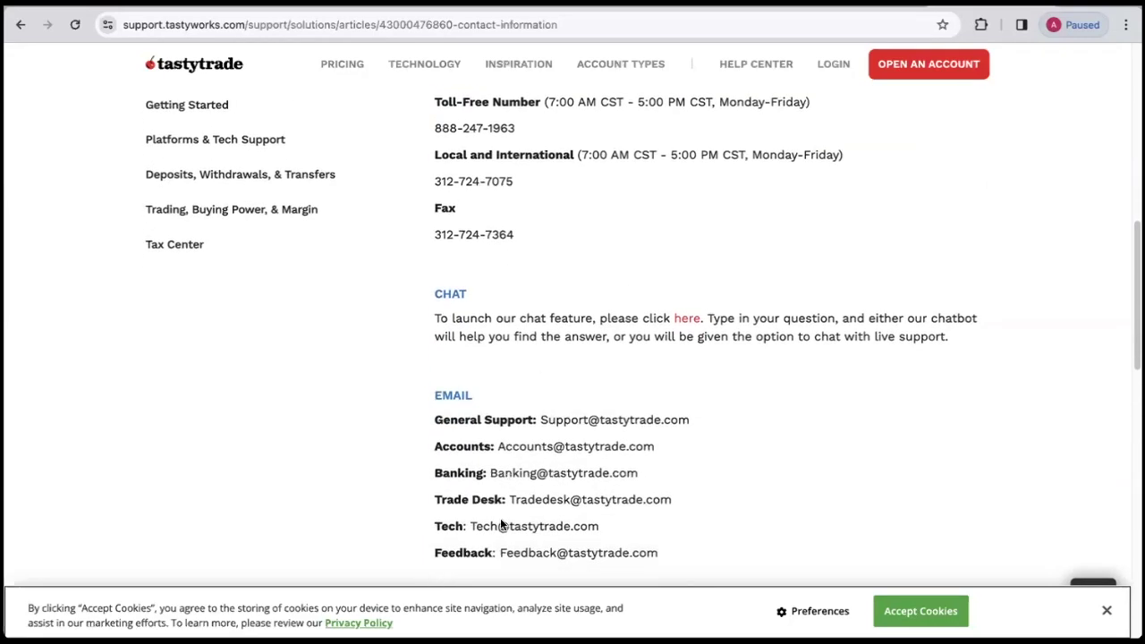
pyautogui.scroll(-1, 593, 492)
pyautogui.scroll(-5, 593, 479)
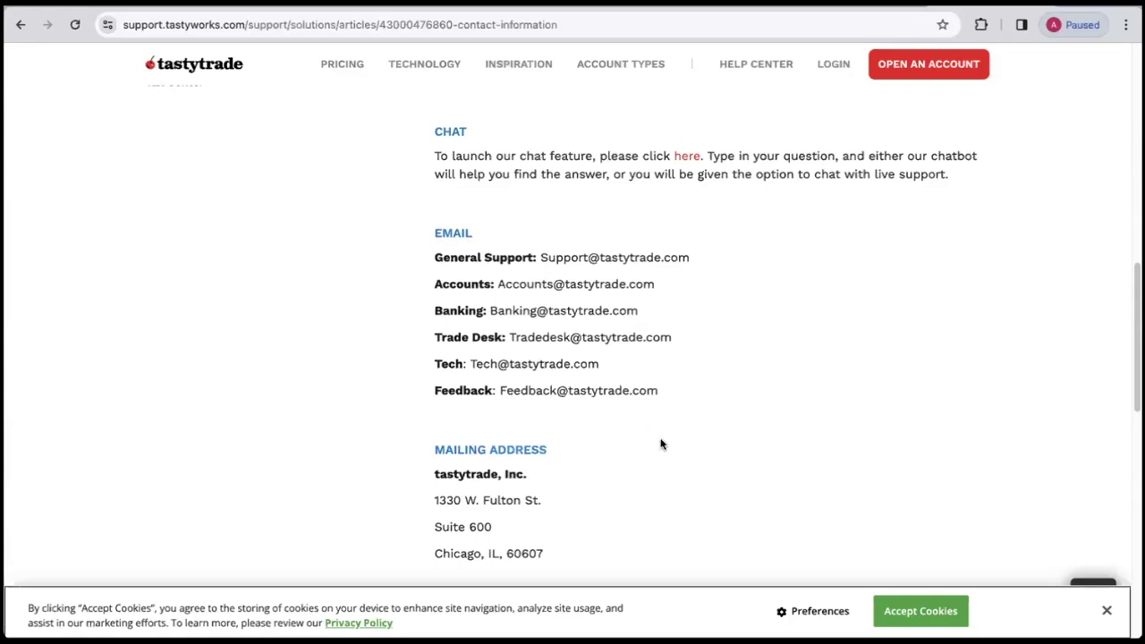
pyautogui.scroll(2, 671, 442)
pyautogui.scroll(-3, 687, 442)
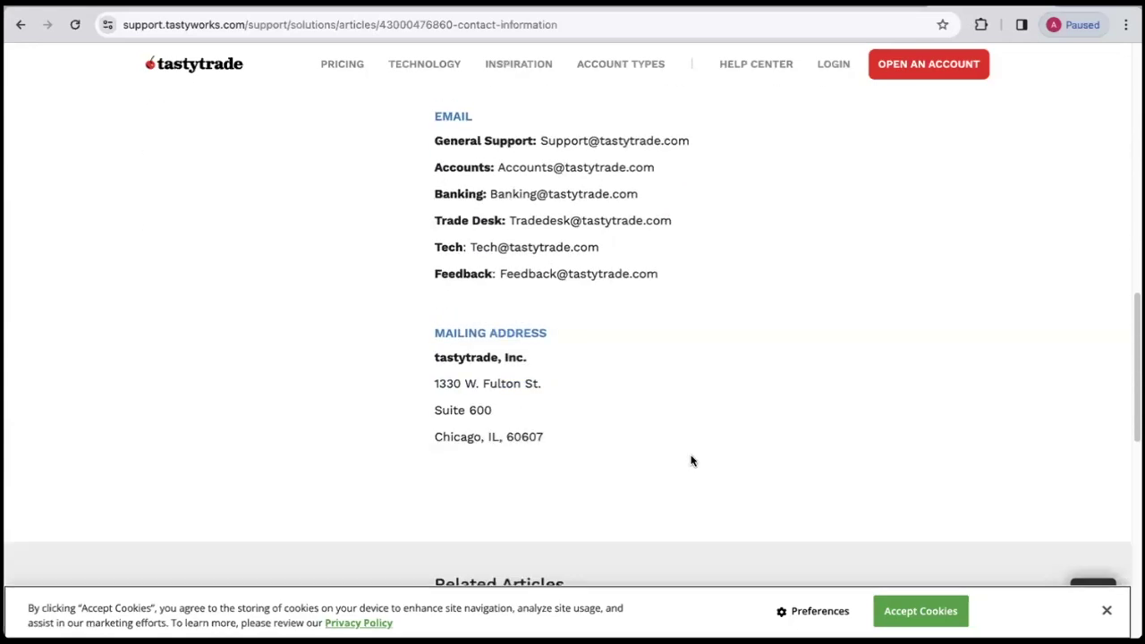
pyautogui.scroll(1, 691, 454)
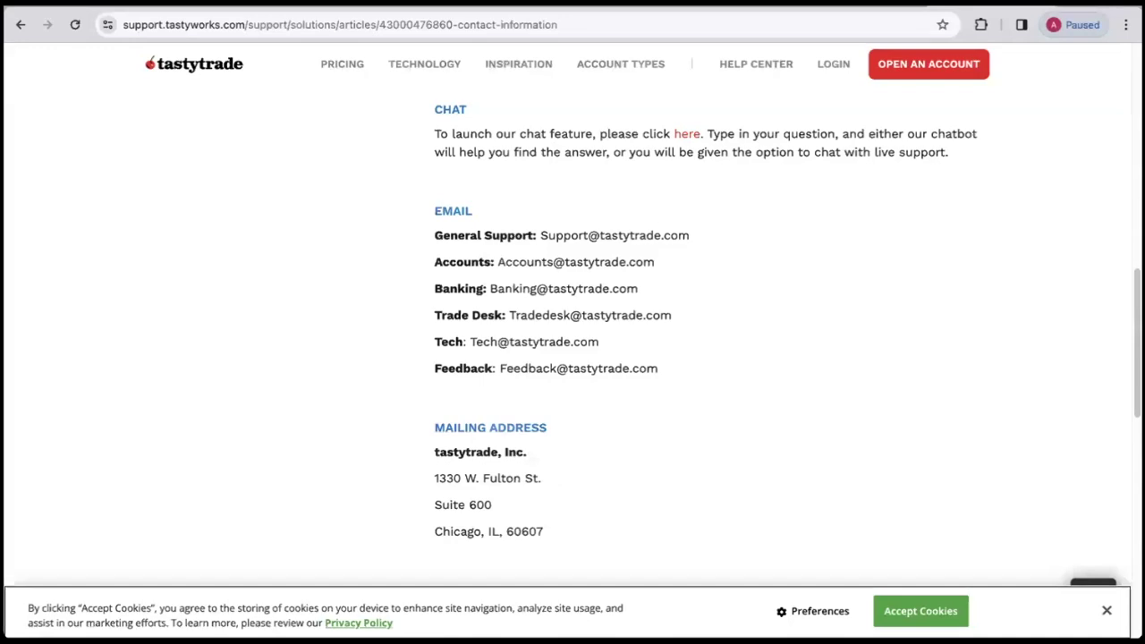
# - Search the Help Center for "stop", open the Stop Orders article and look over its list of topics
pyautogui.scroll(10, 291, 426)
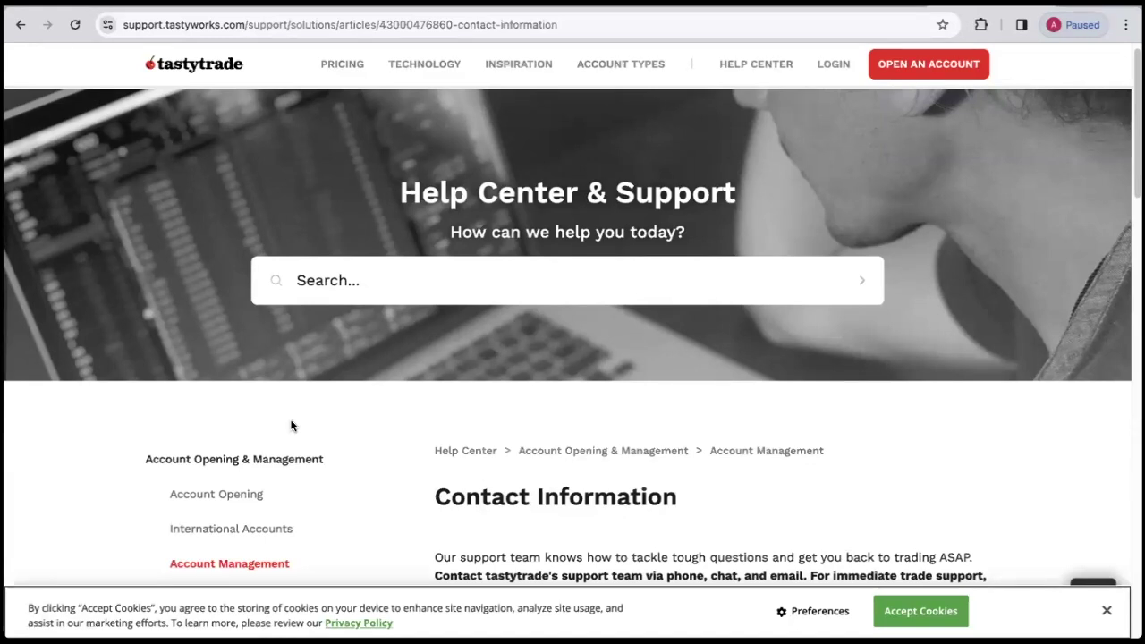
pyautogui.click(387, 280)
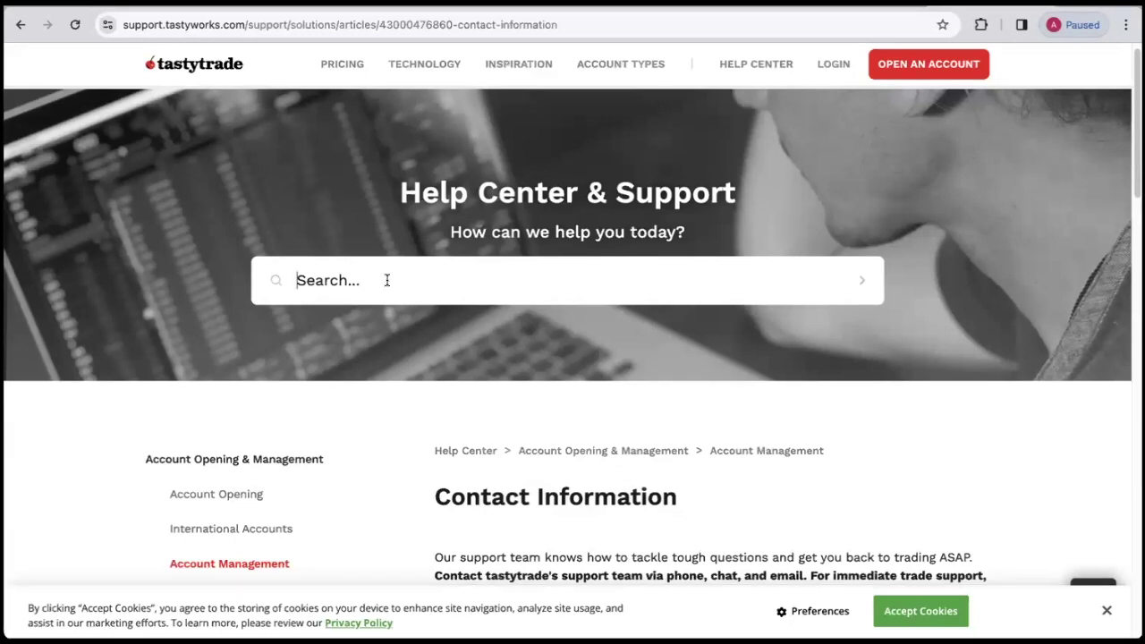
pyautogui.write('stop')
pyautogui.click(419, 326)
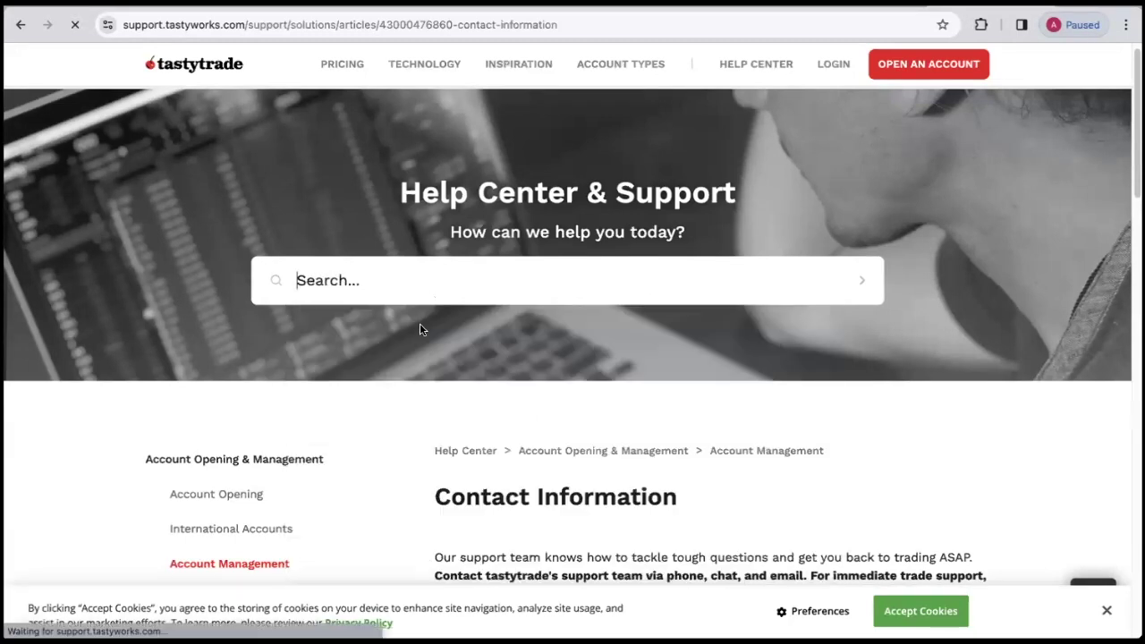
pyautogui.scroll(-8, 495, 437)
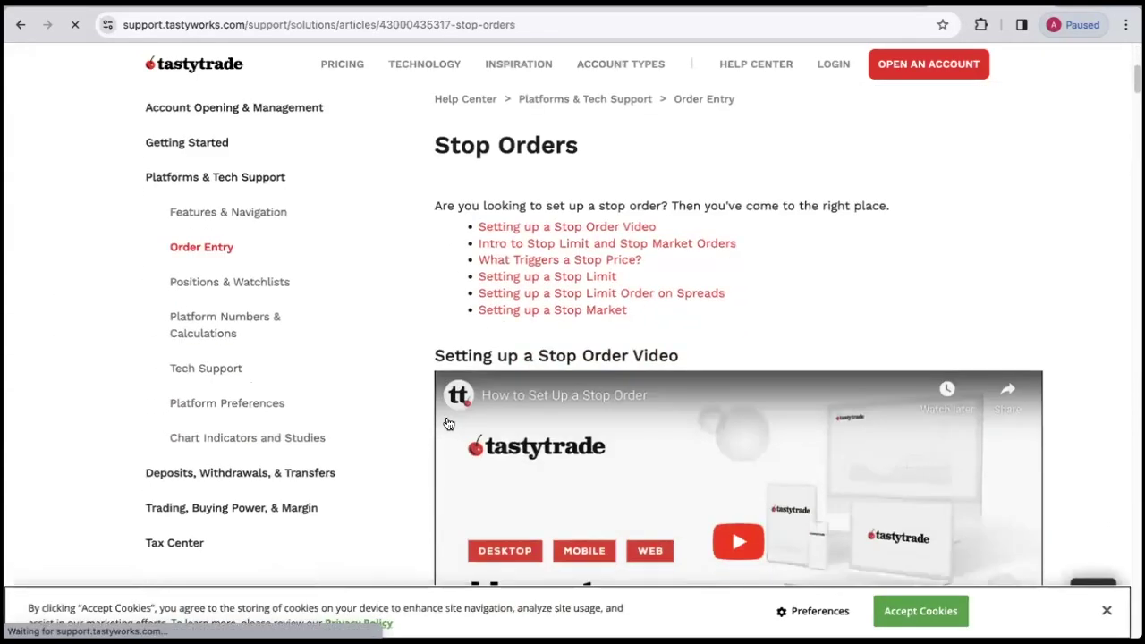
pyautogui.scroll(2, 435, 418)
pyautogui.scroll(6, 443, 420)
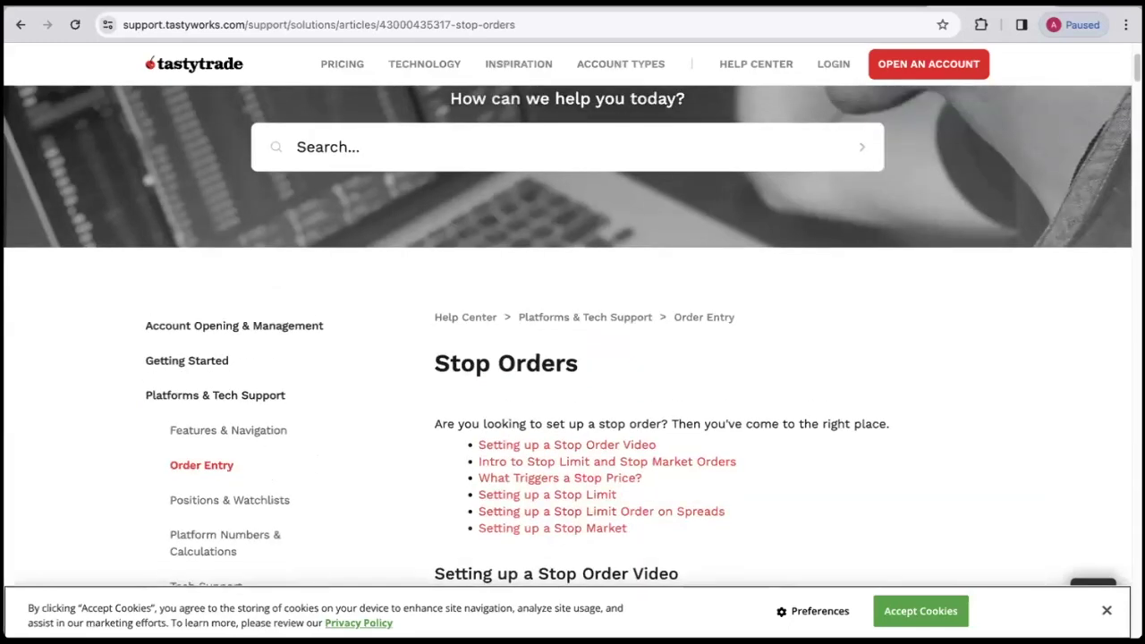